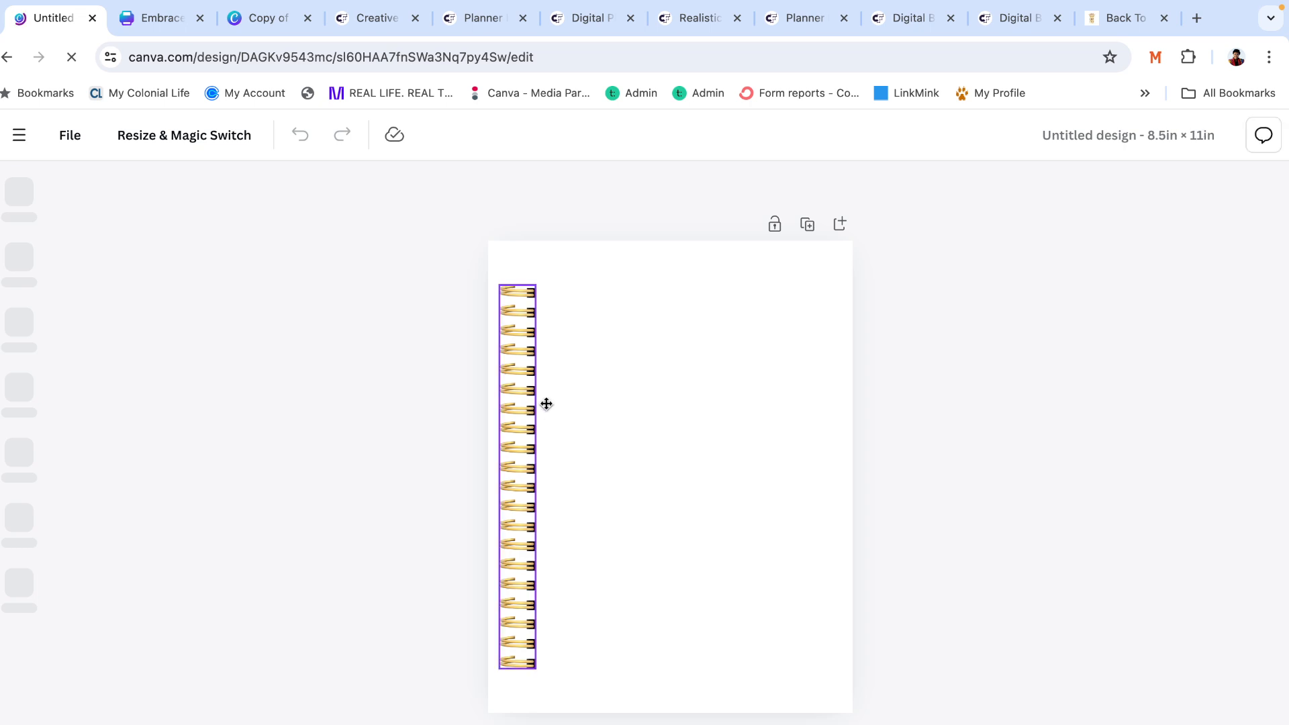
Reposition the gold spiral rings slightly inward from the page's left edge
drag(534, 405, 550, 403)
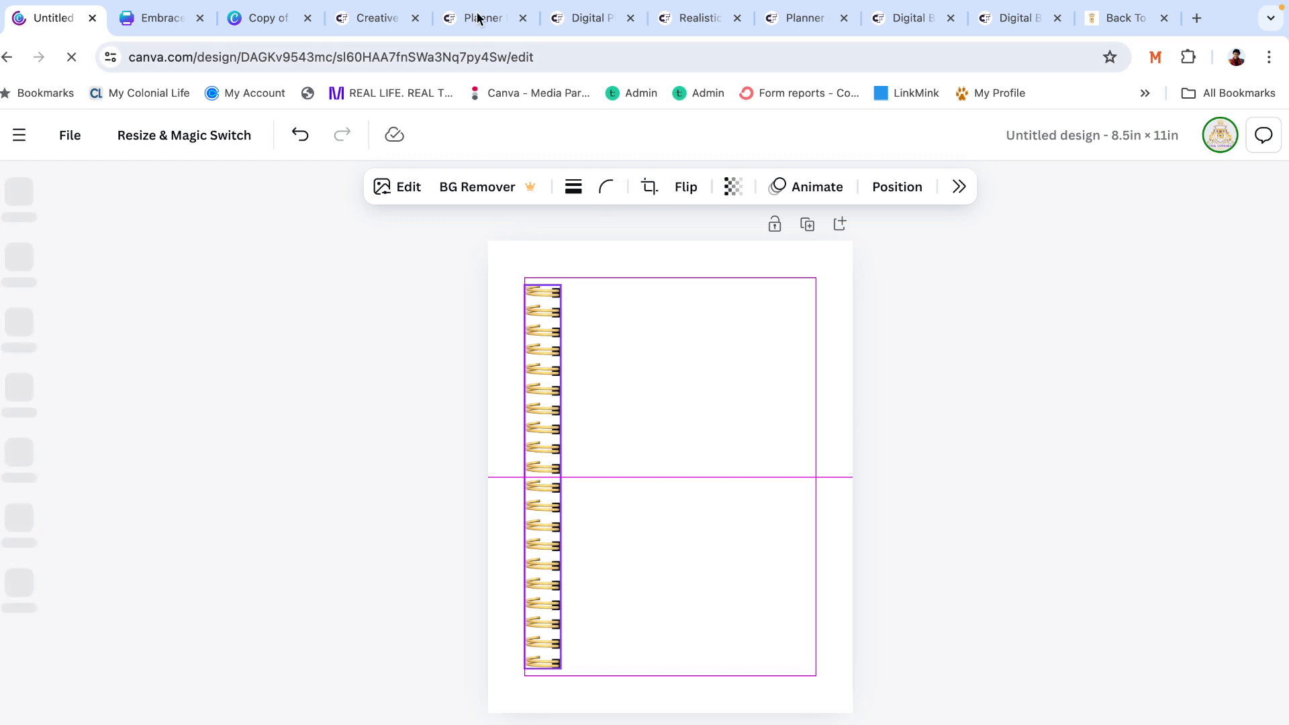
Switch to Creative Fabrica to examine the gold binder rings results and open ring product pages, closing Digital Binder Rings Multicolor Set 1 at the end
click(386, 24)
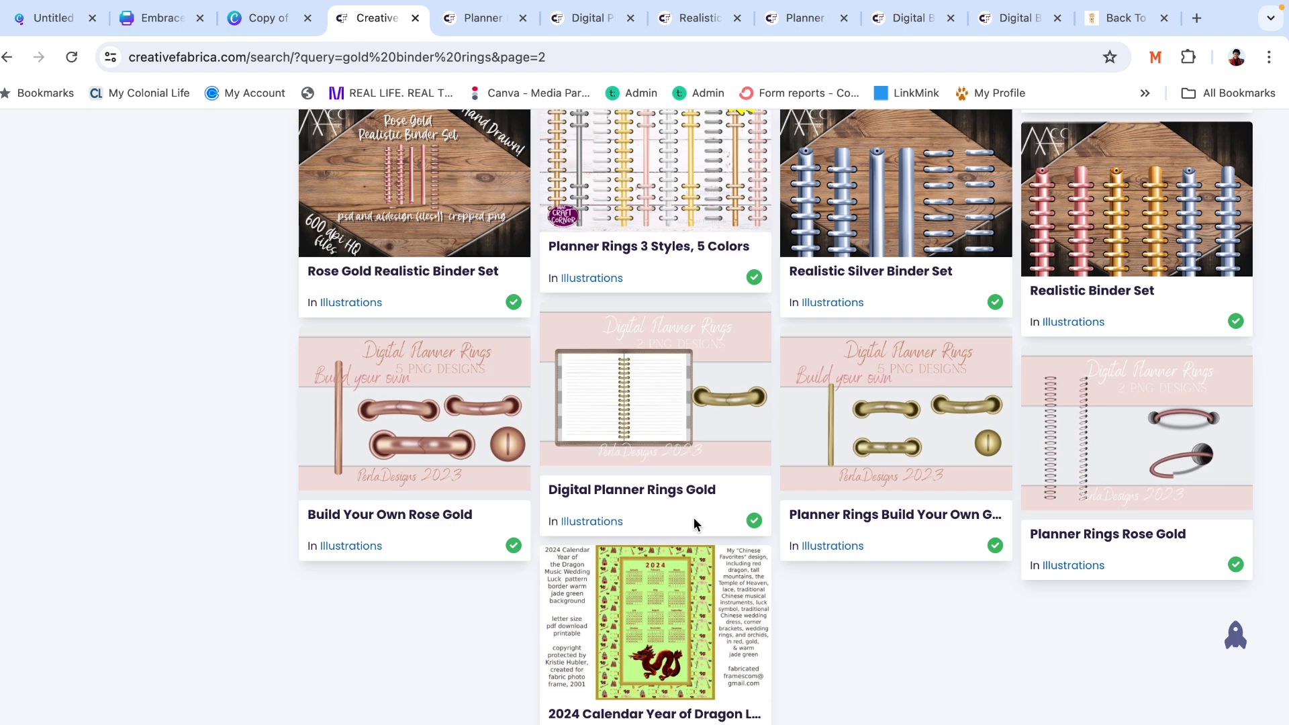
scroll(792, 586, up, 3)
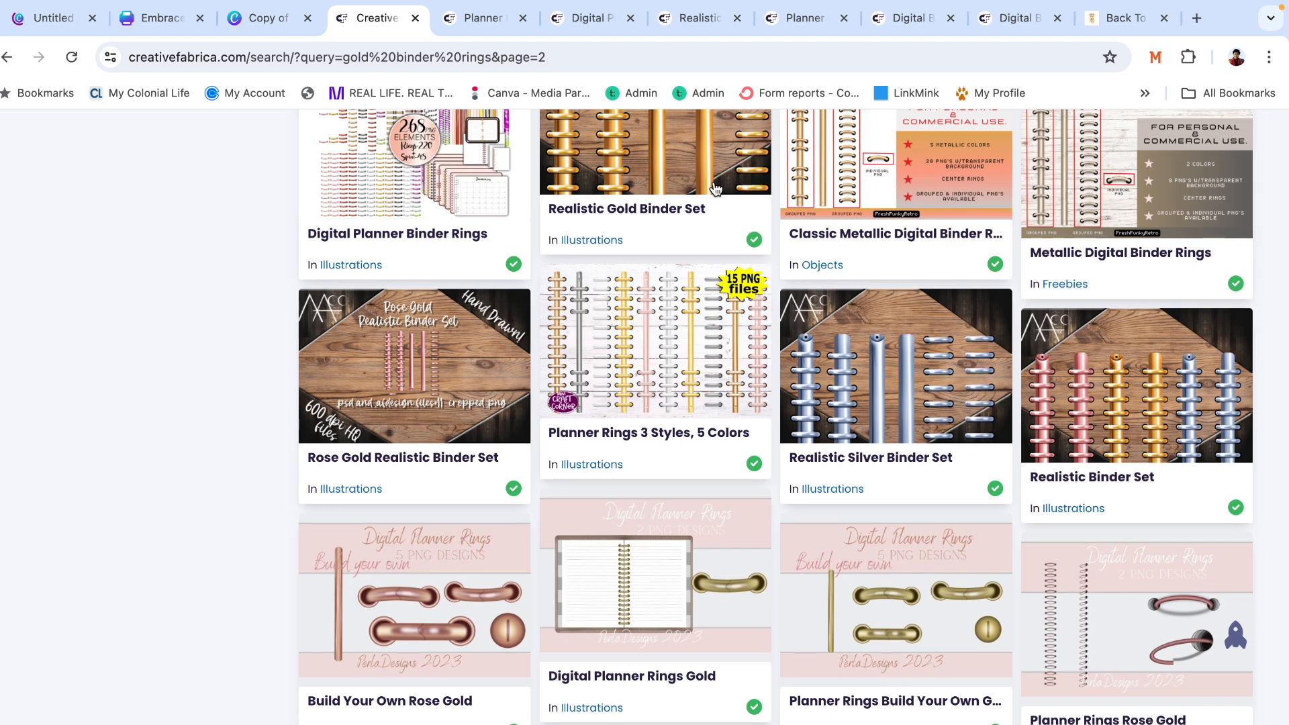
scroll(716, 188, up, 6)
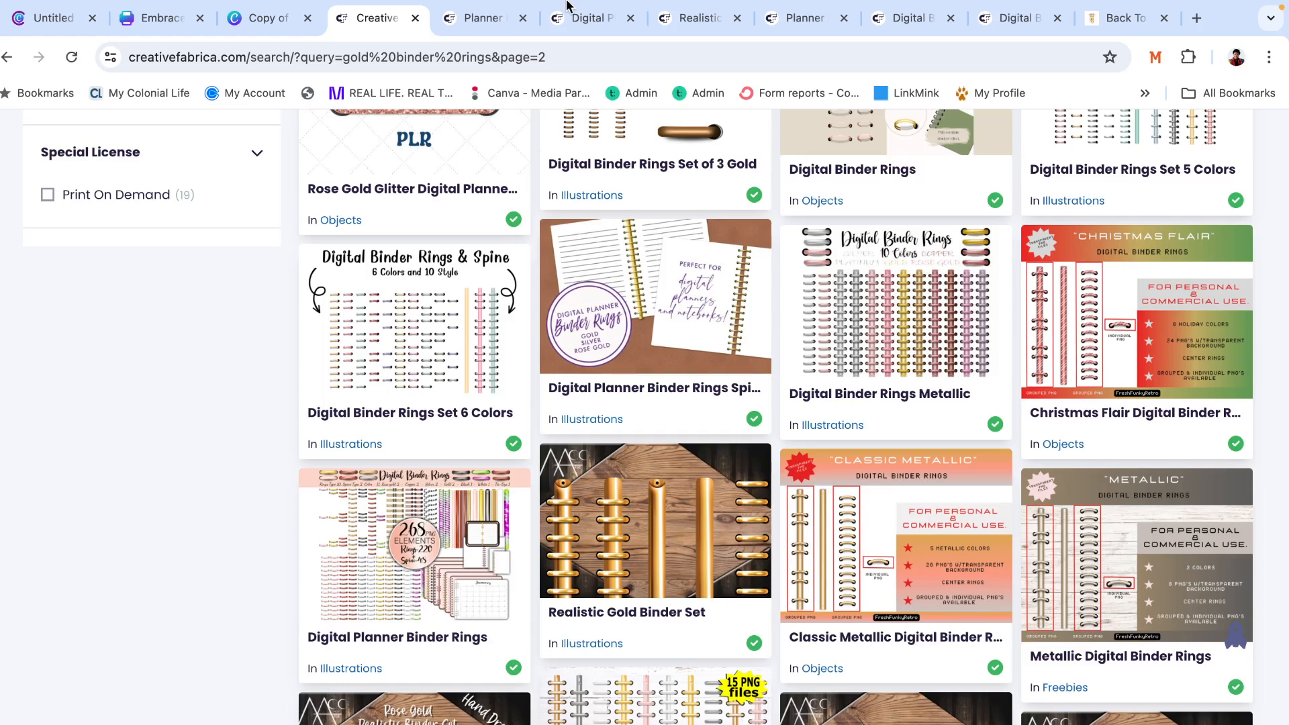
click(452, 22)
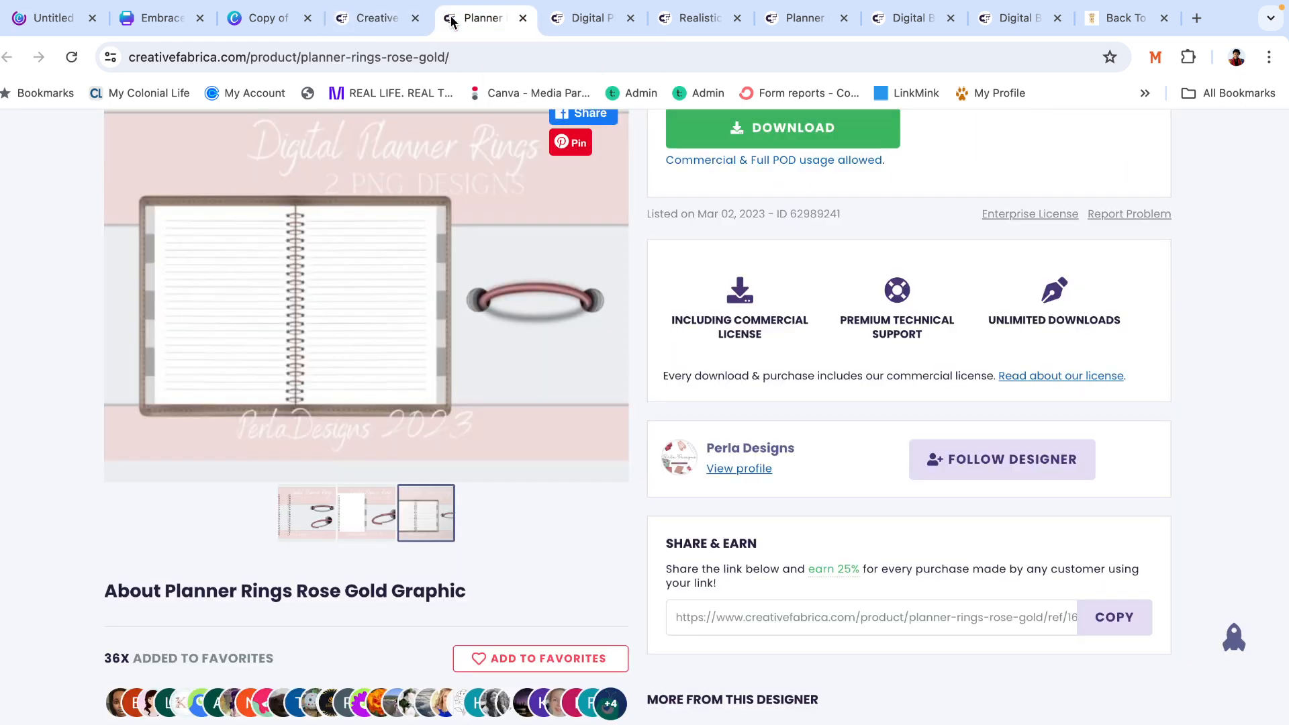
scroll(646, 341, down, 3)
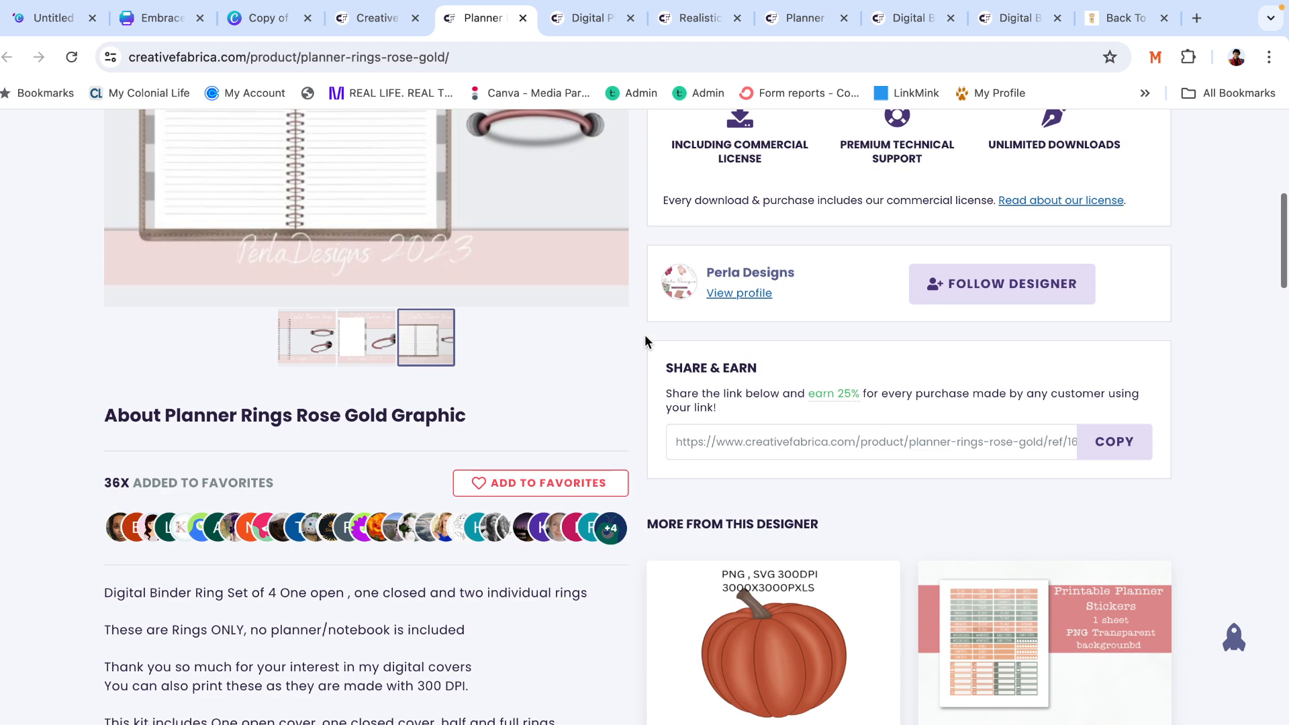
click(590, 20)
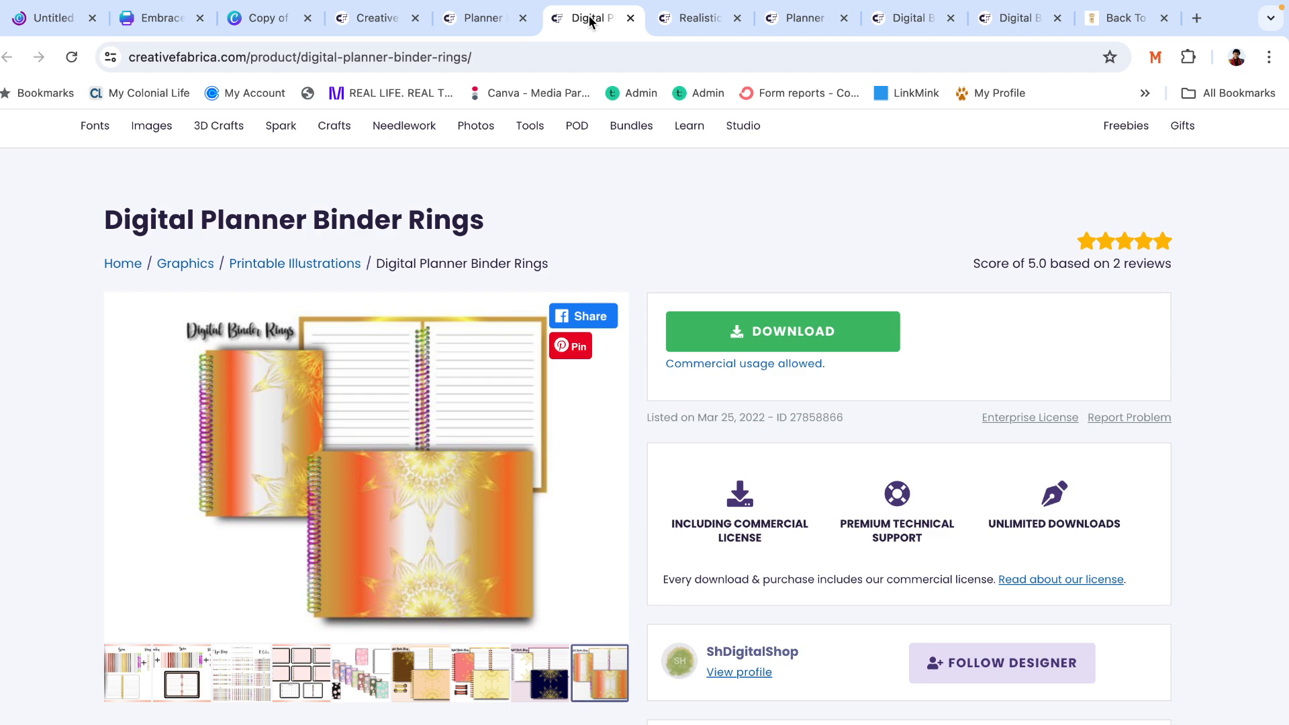
click(692, 19)
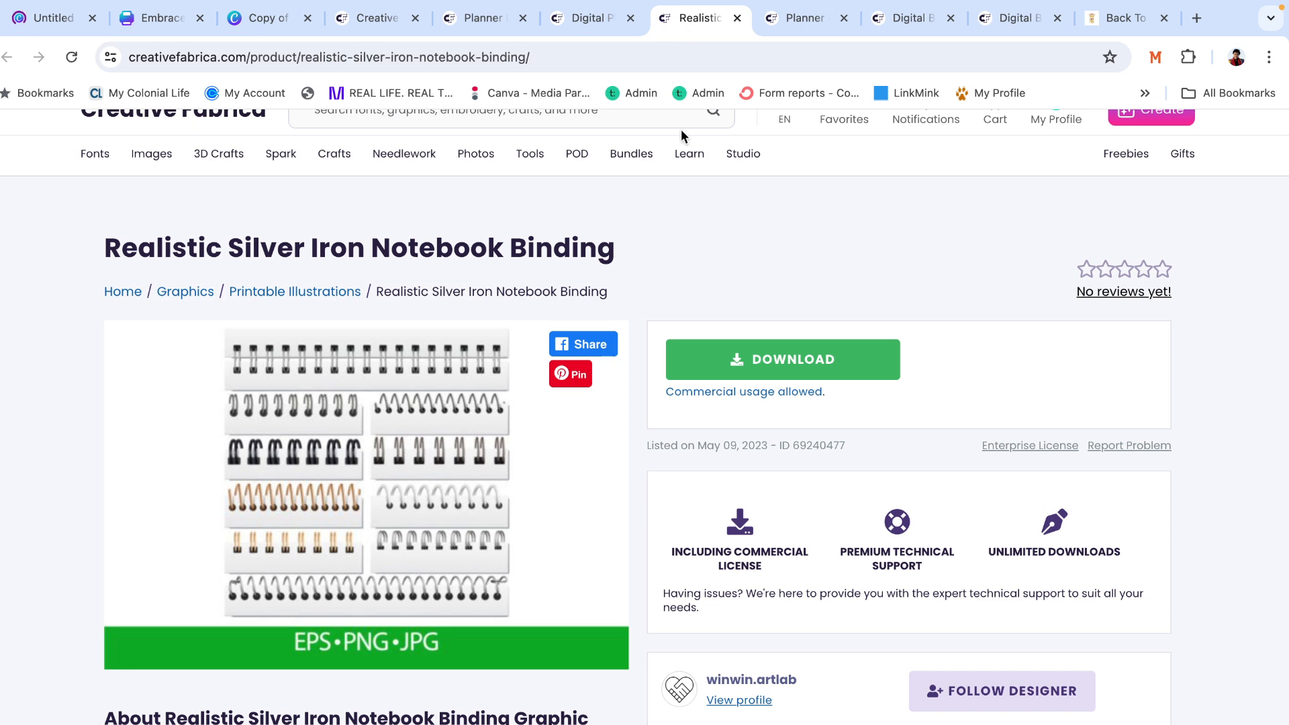
click(803, 20)
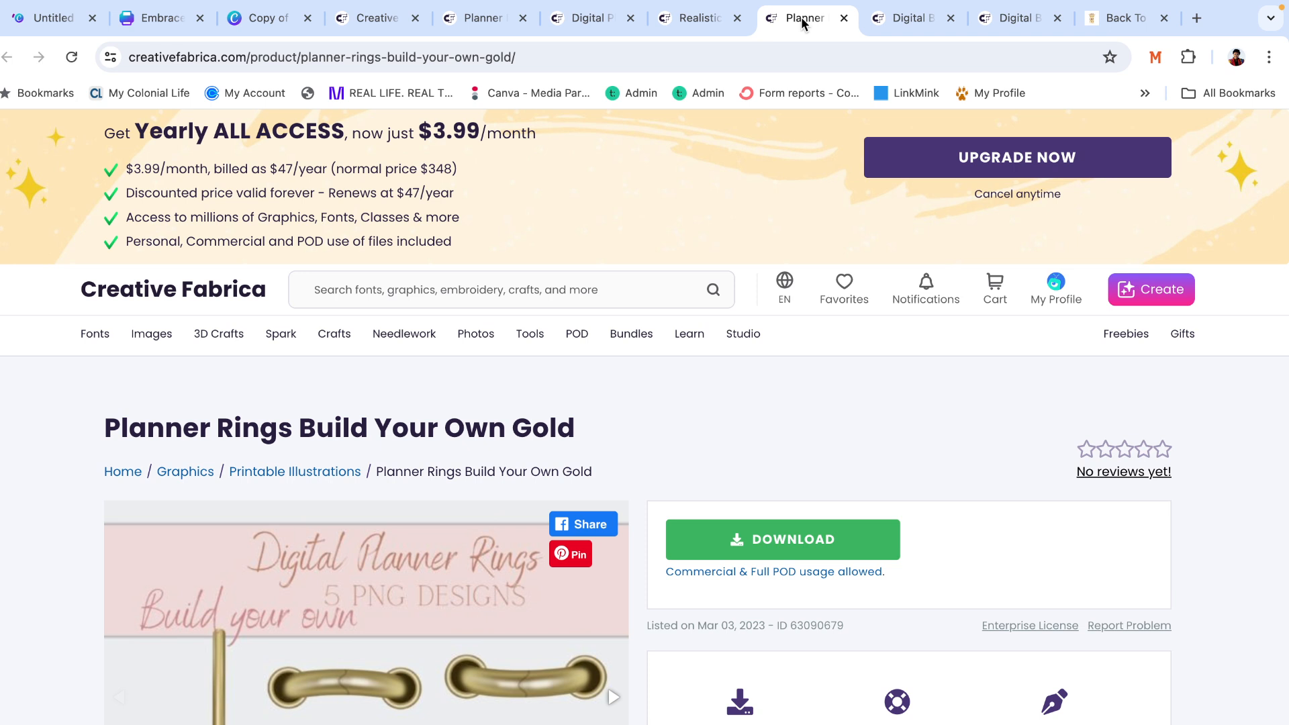
click(914, 20)
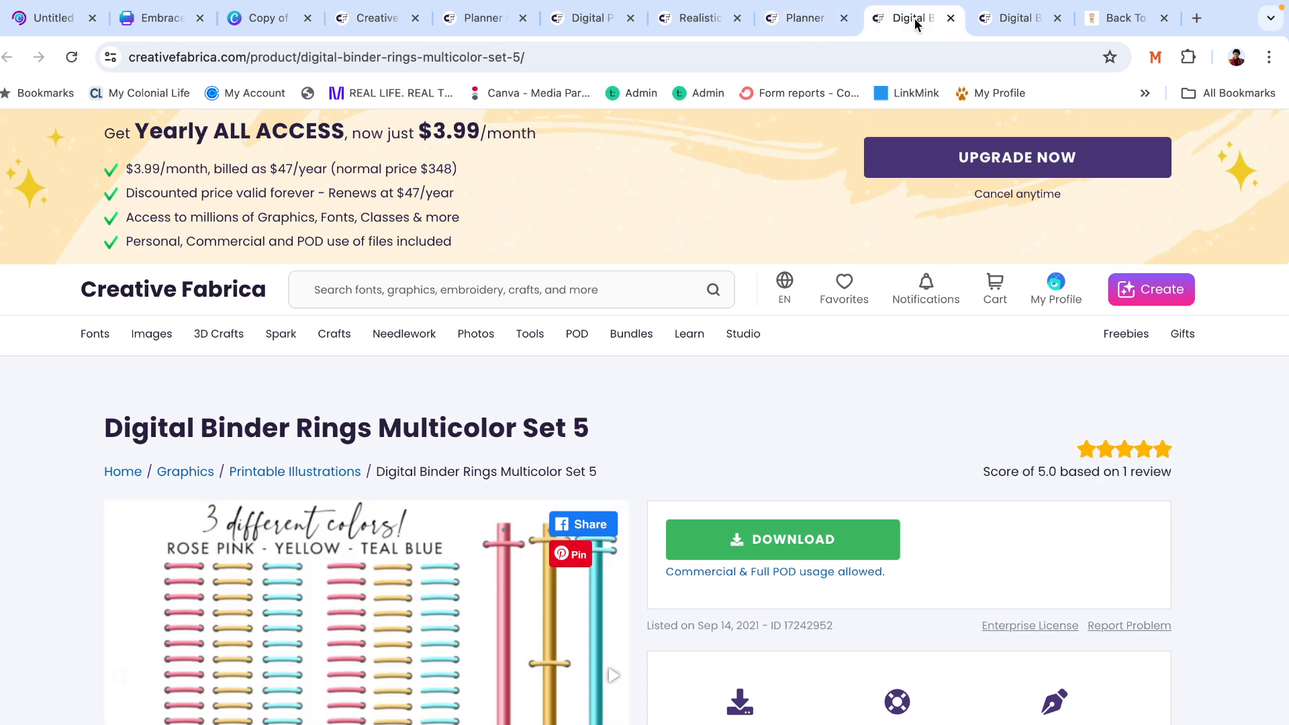
click(617, 486)
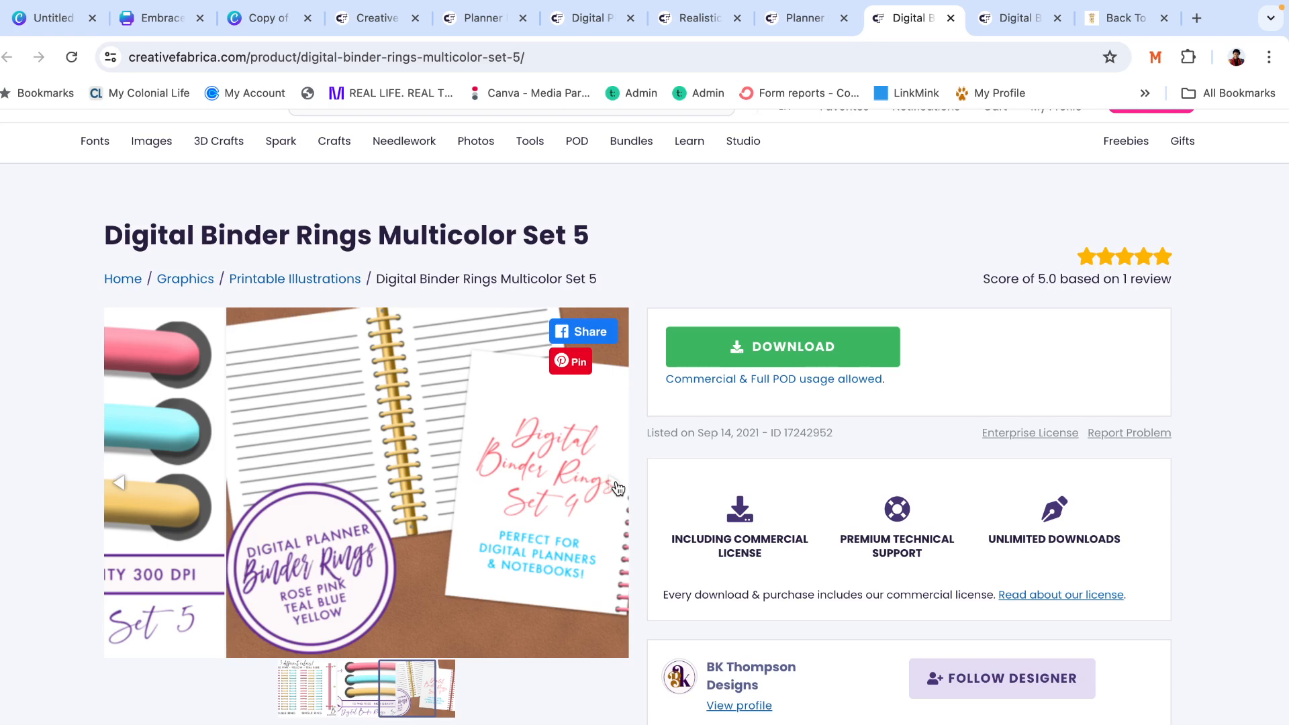
click(985, 21)
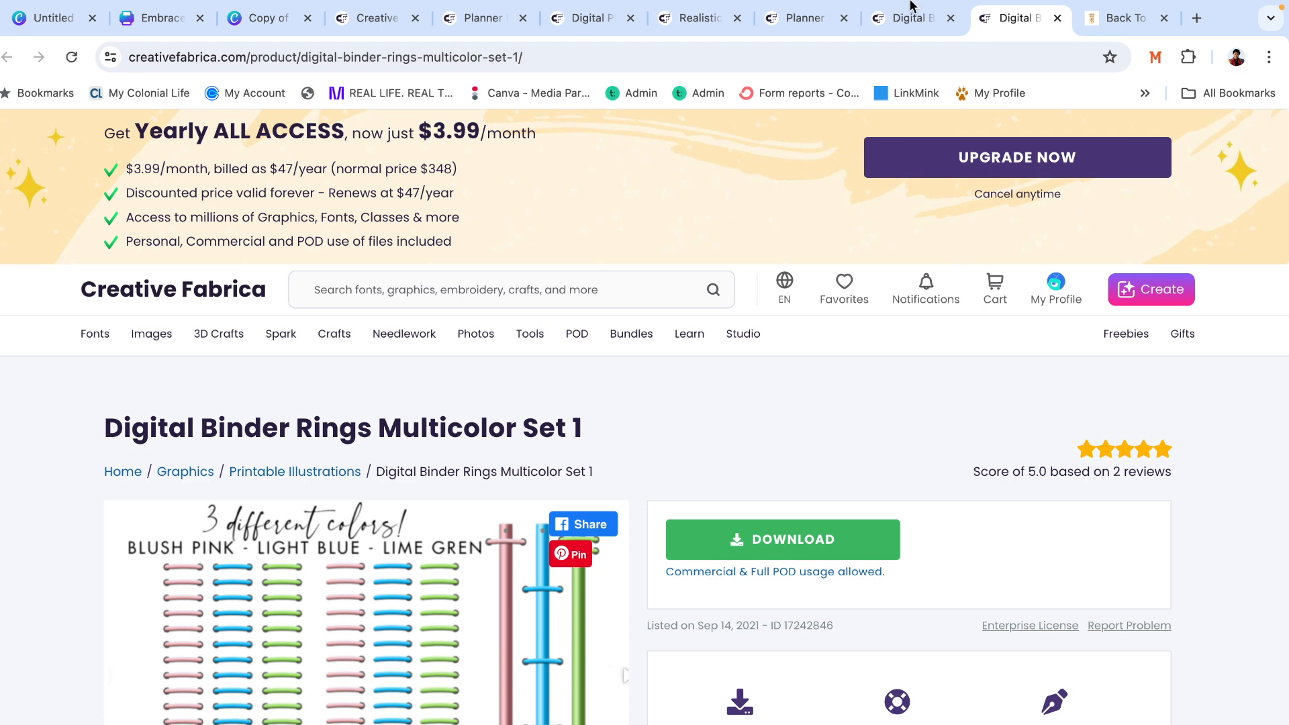
click(1059, 18)
Return to the Canva design and search its elements for "wooden background", showing all matching photos
click(30, 18)
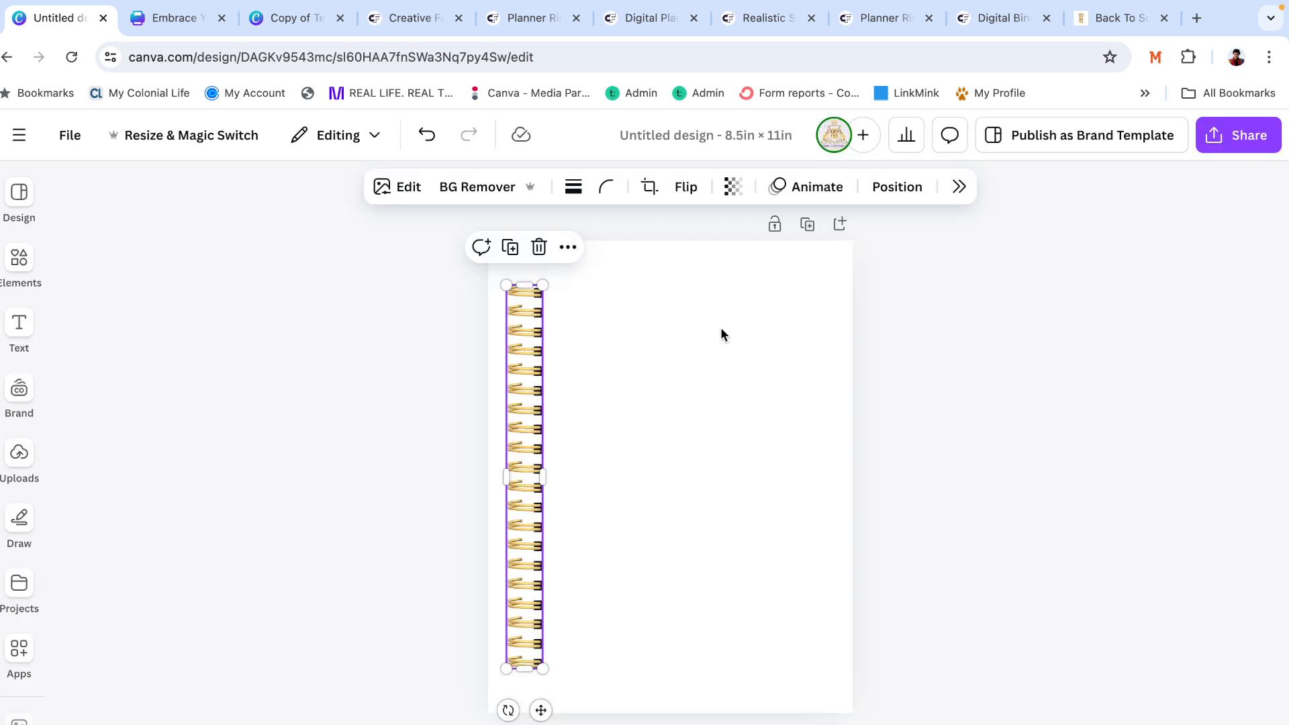
click(25, 268)
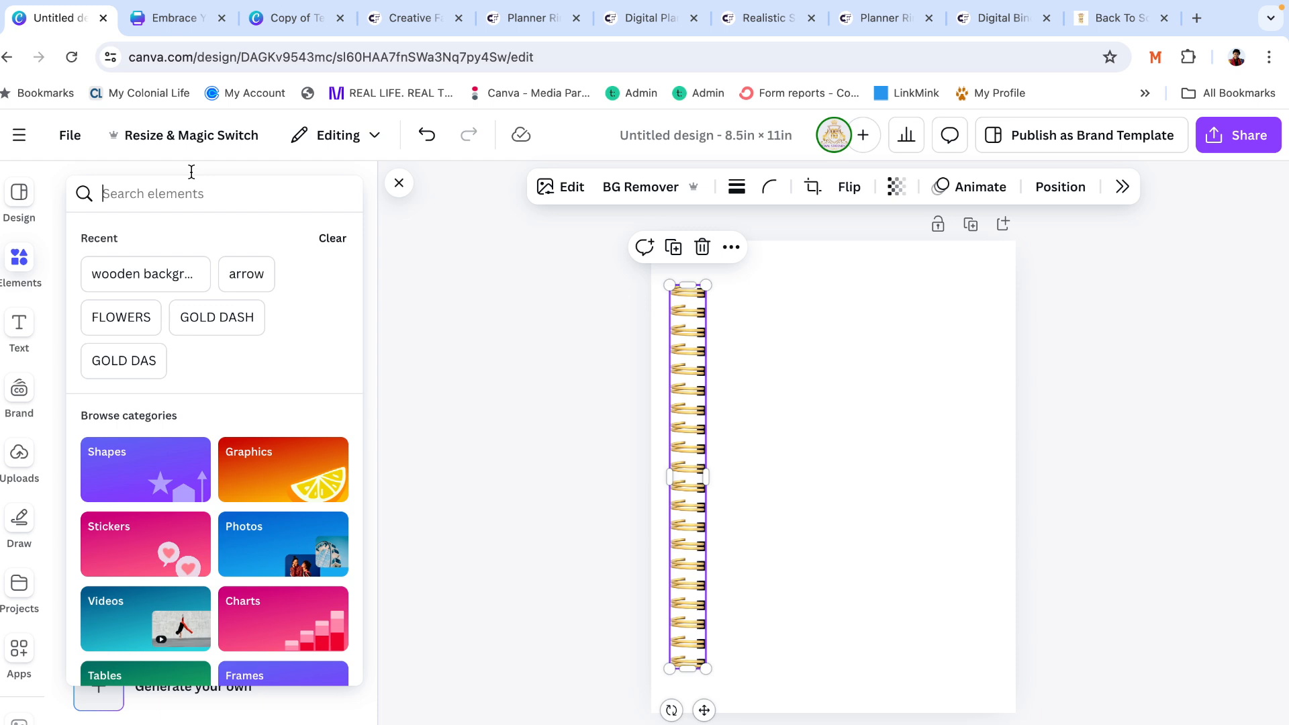
click(192, 172)
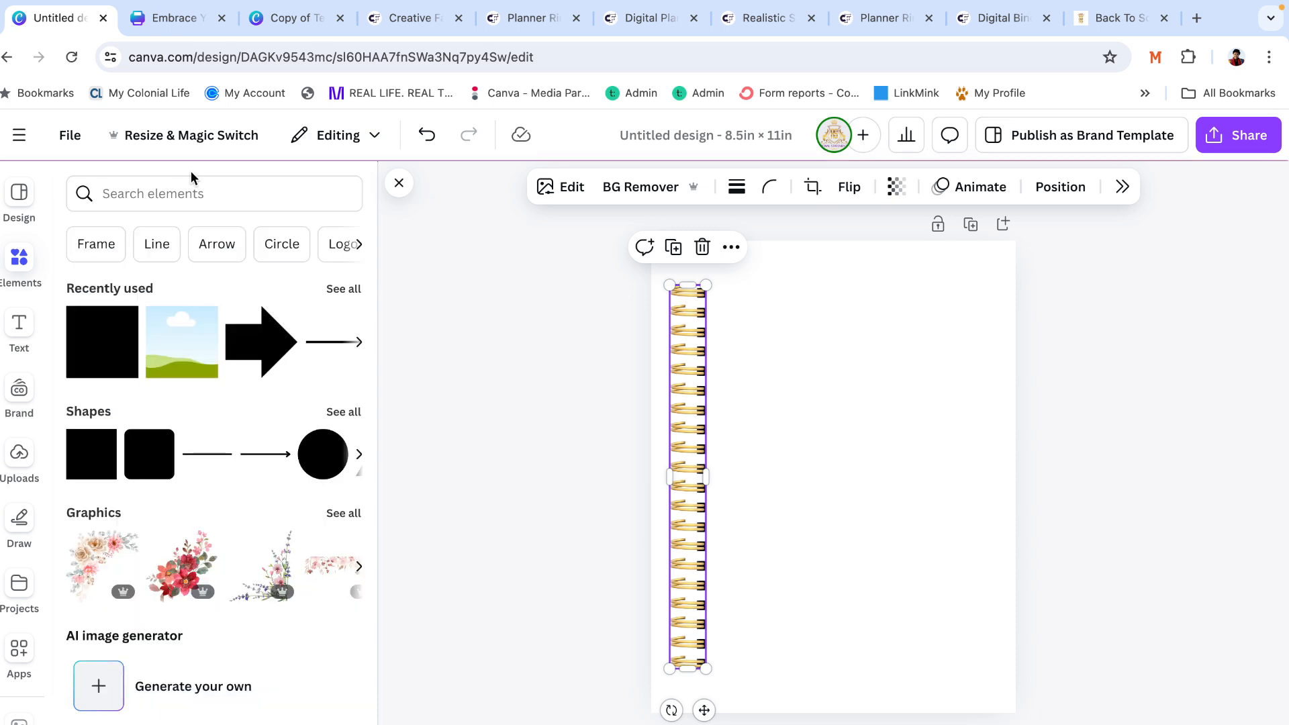
click(192, 191)
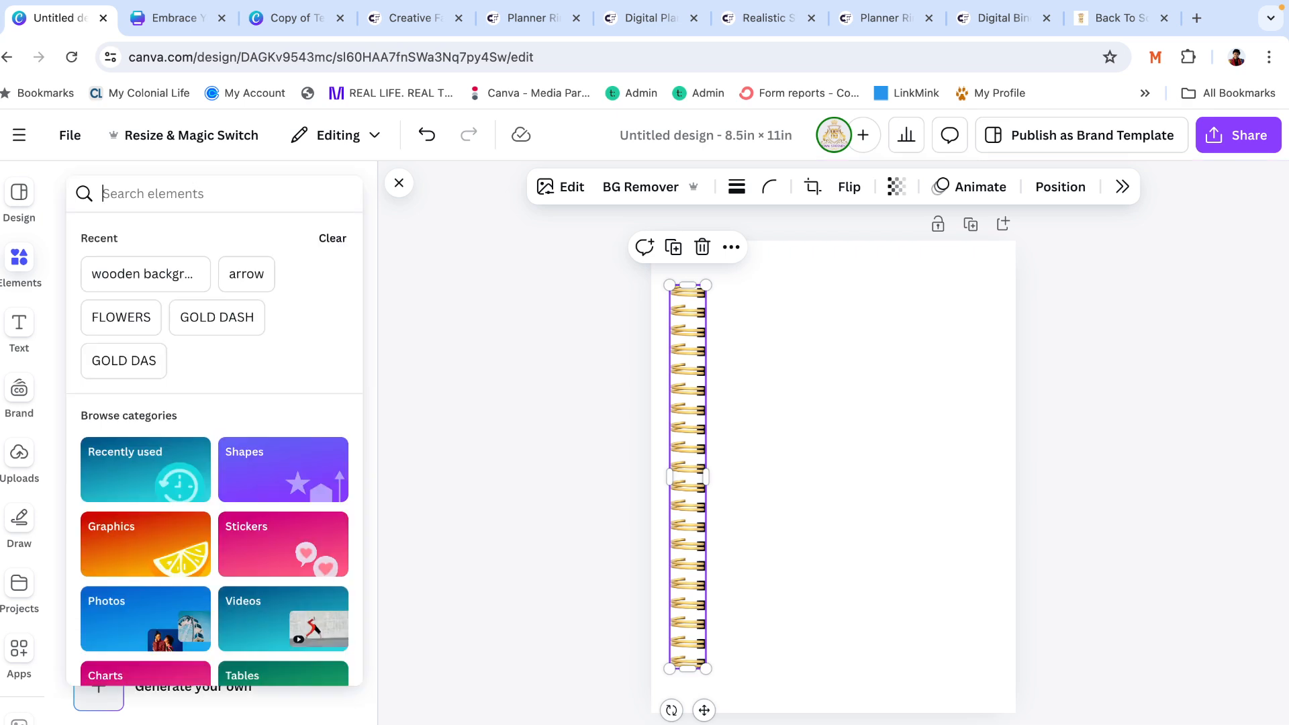
text(w)
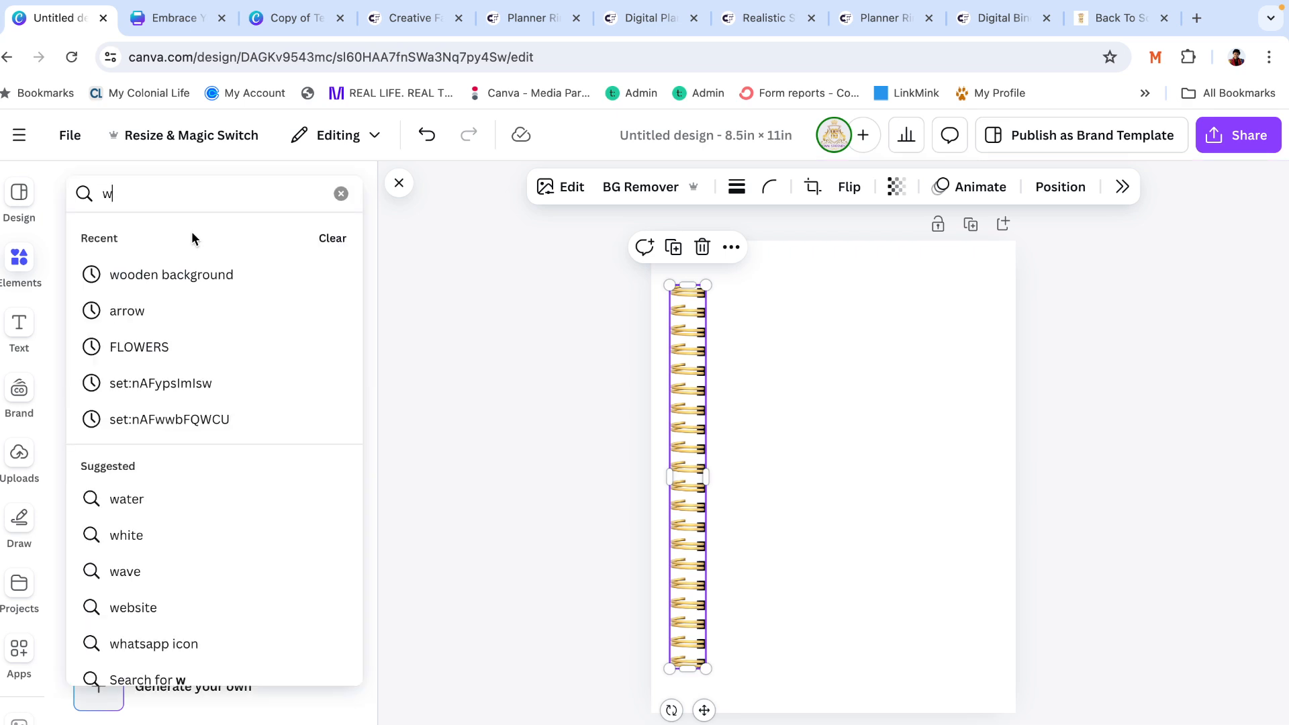
click(189, 276)
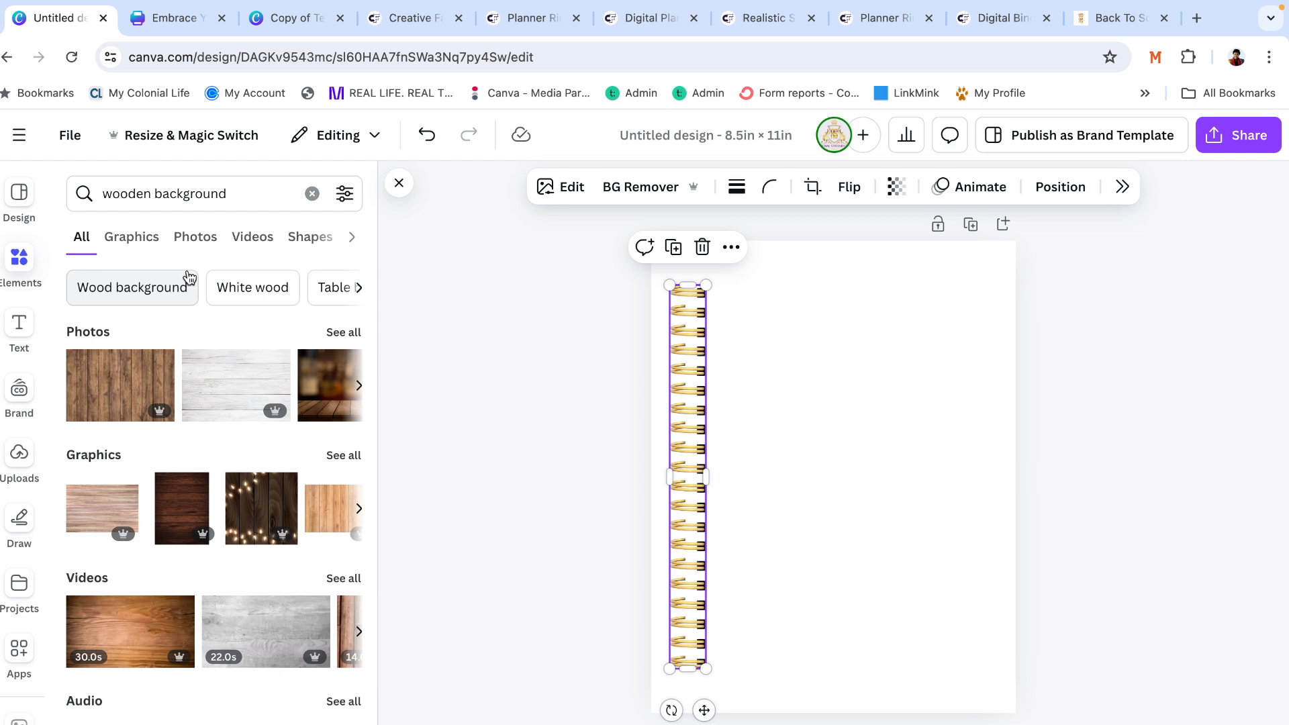
click(344, 332)
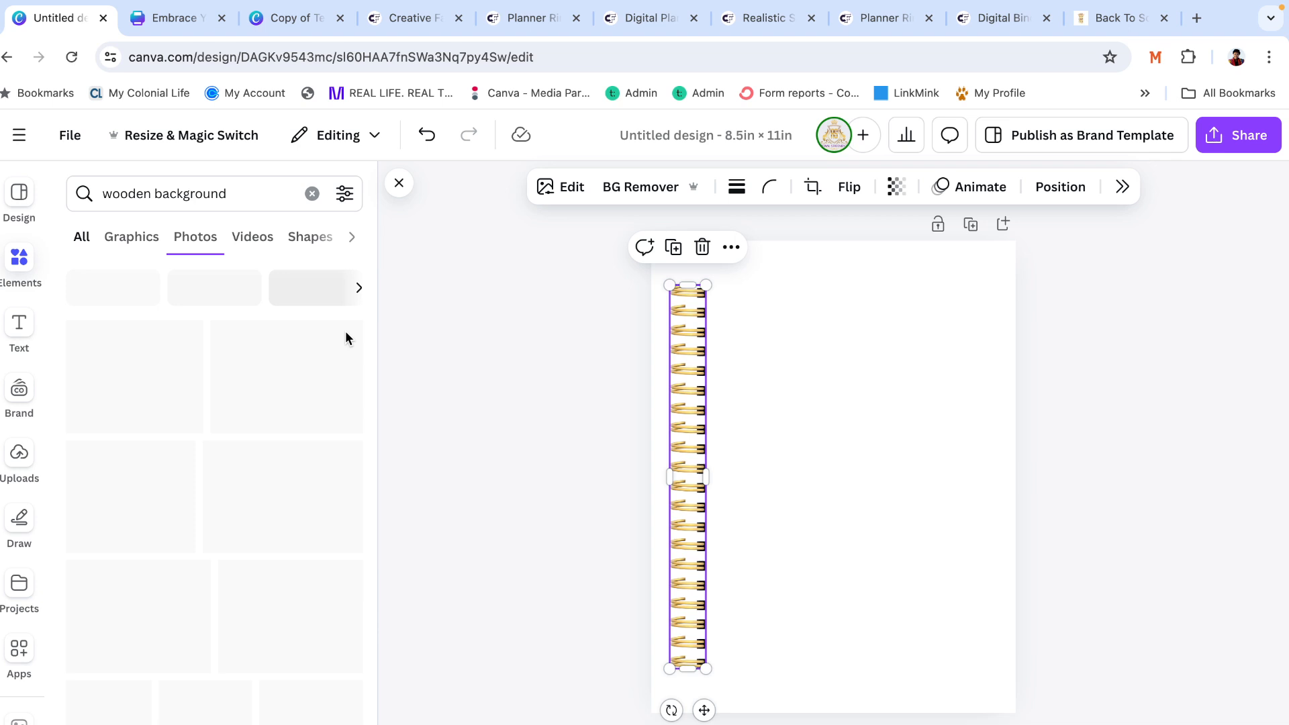
Try the warm brown wood photo and the white wood photo with green leaves as the page background
scroll(270, 536, down, 5)
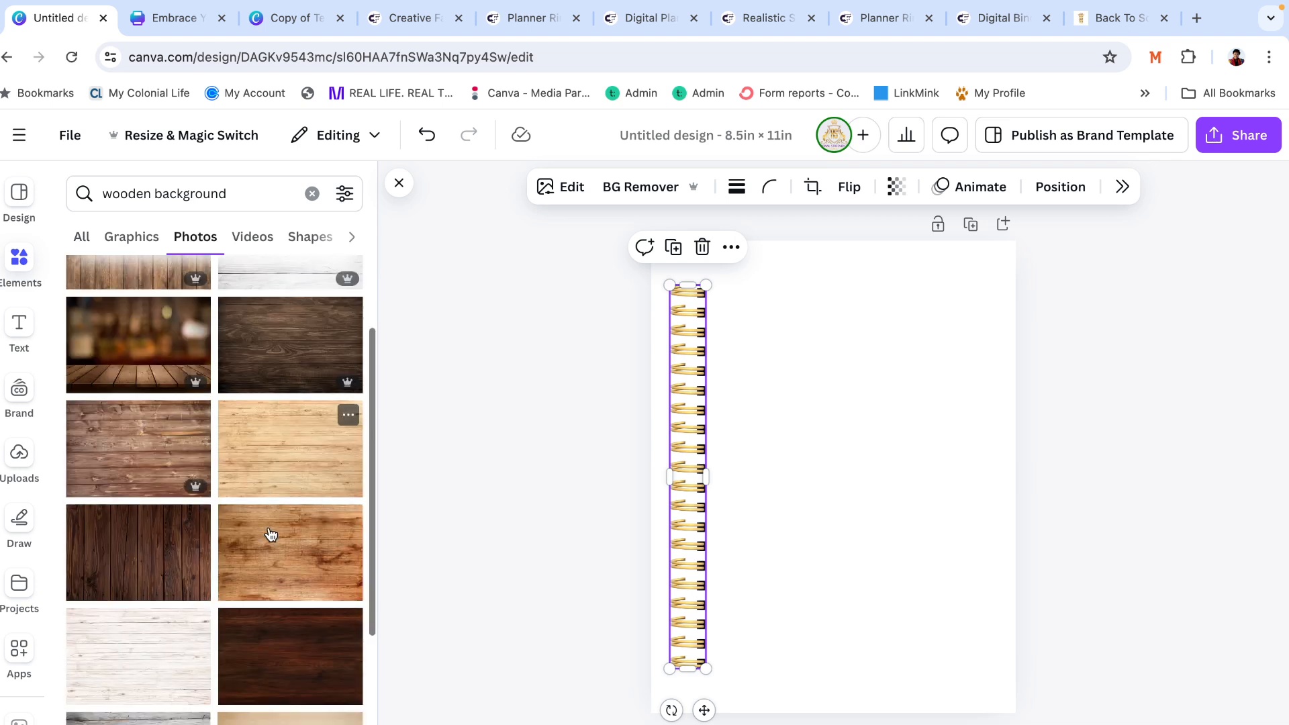
click(271, 535)
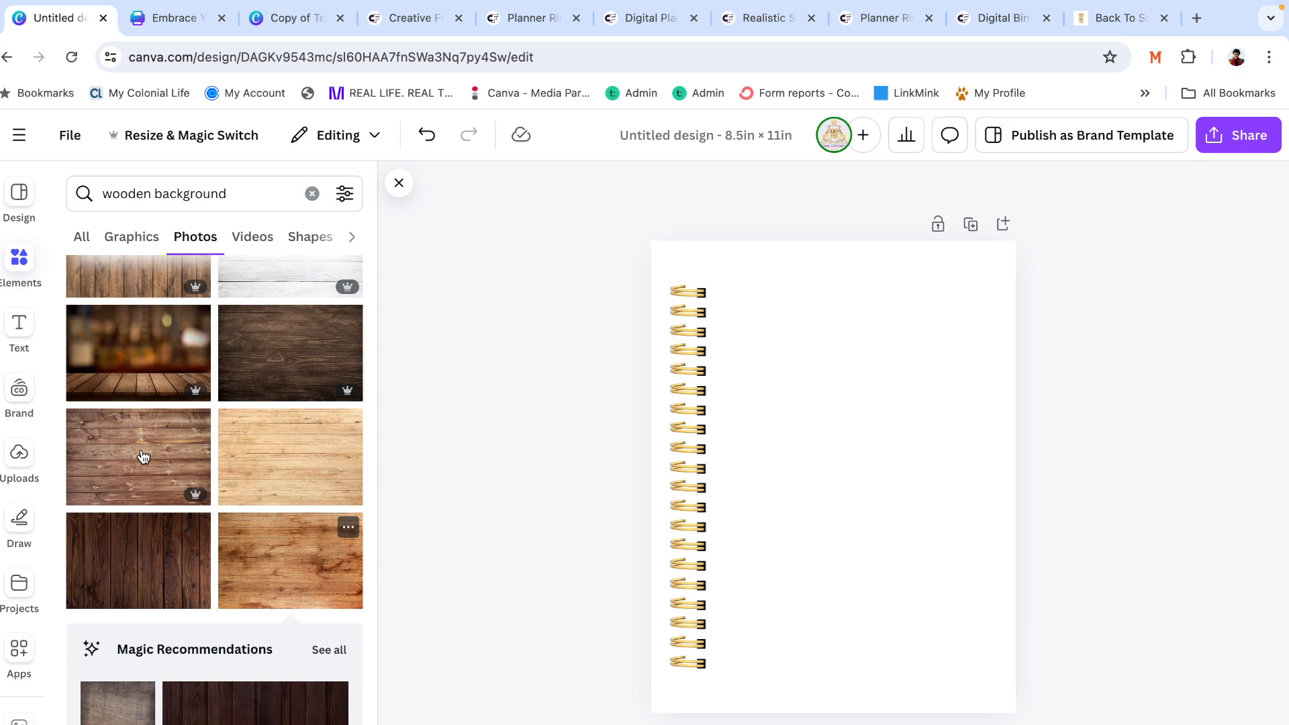
scroll(143, 457, down, 3)
click(151, 640)
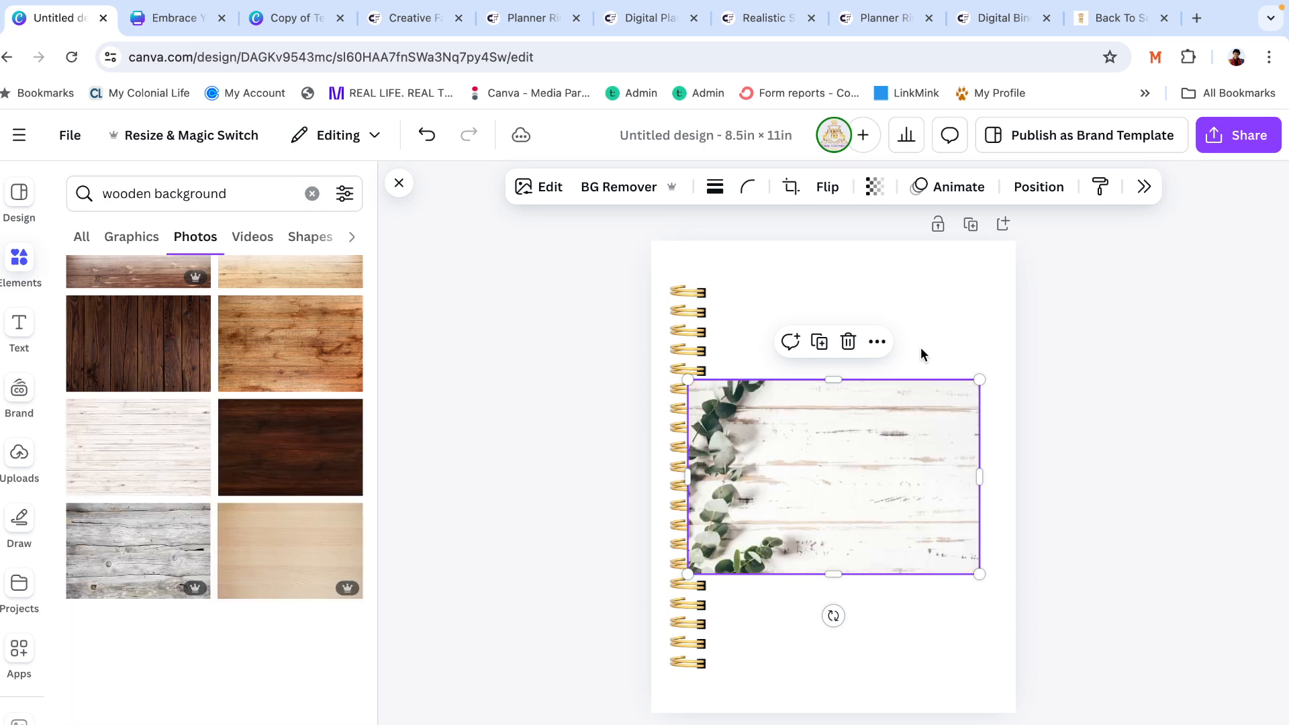
Add the weathered grey wood photo and enlarge it until it covers the whole page
click(136, 557)
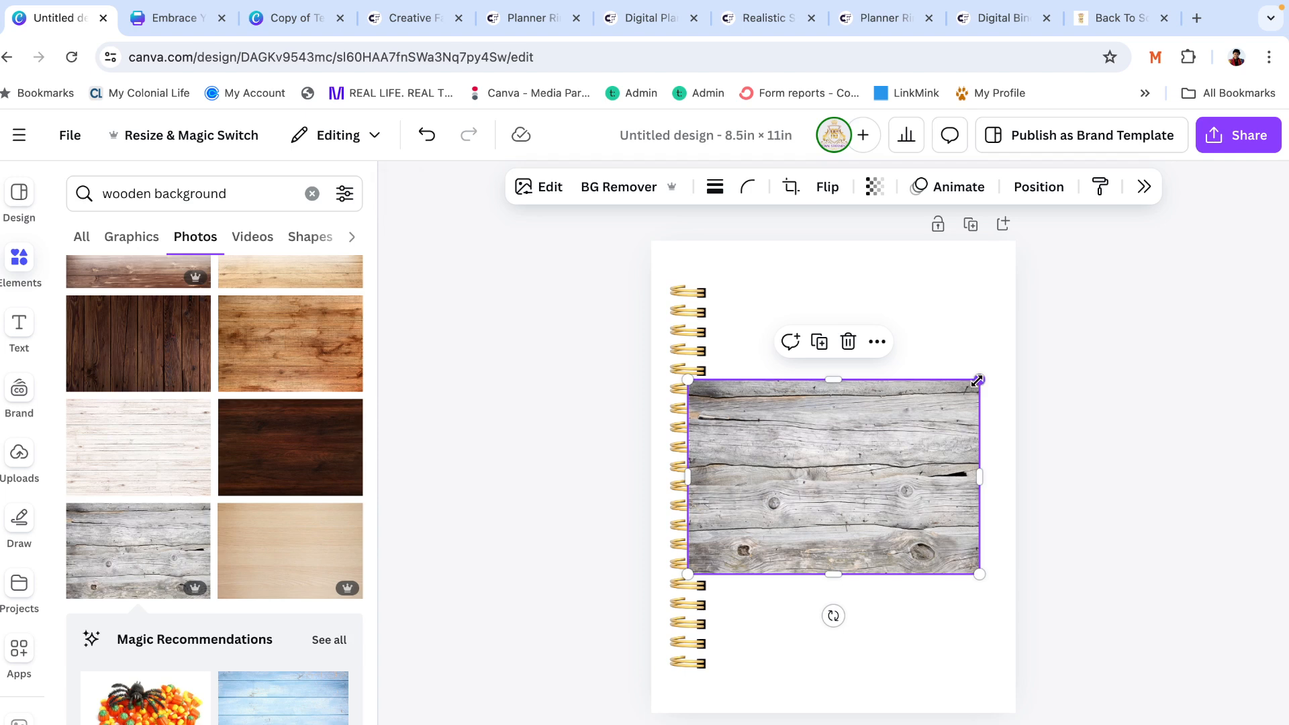
drag(978, 381, 1260, 193)
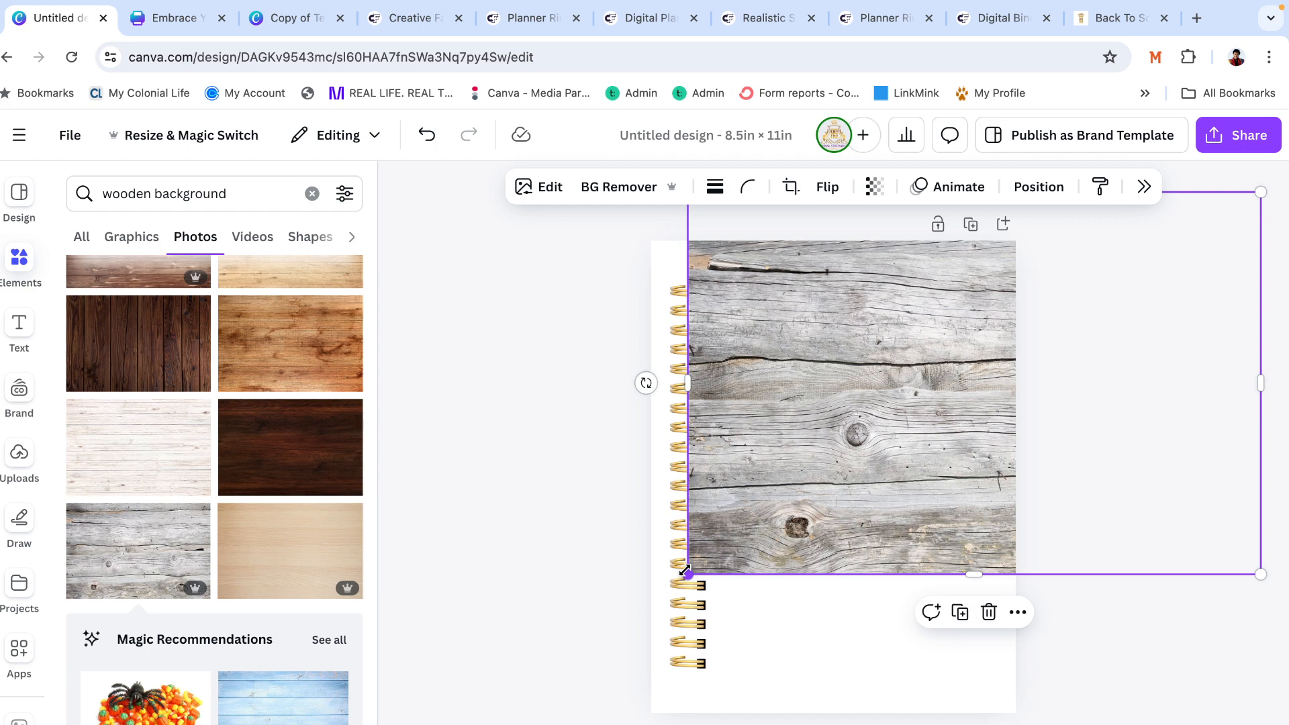
drag(687, 572, 418, 724)
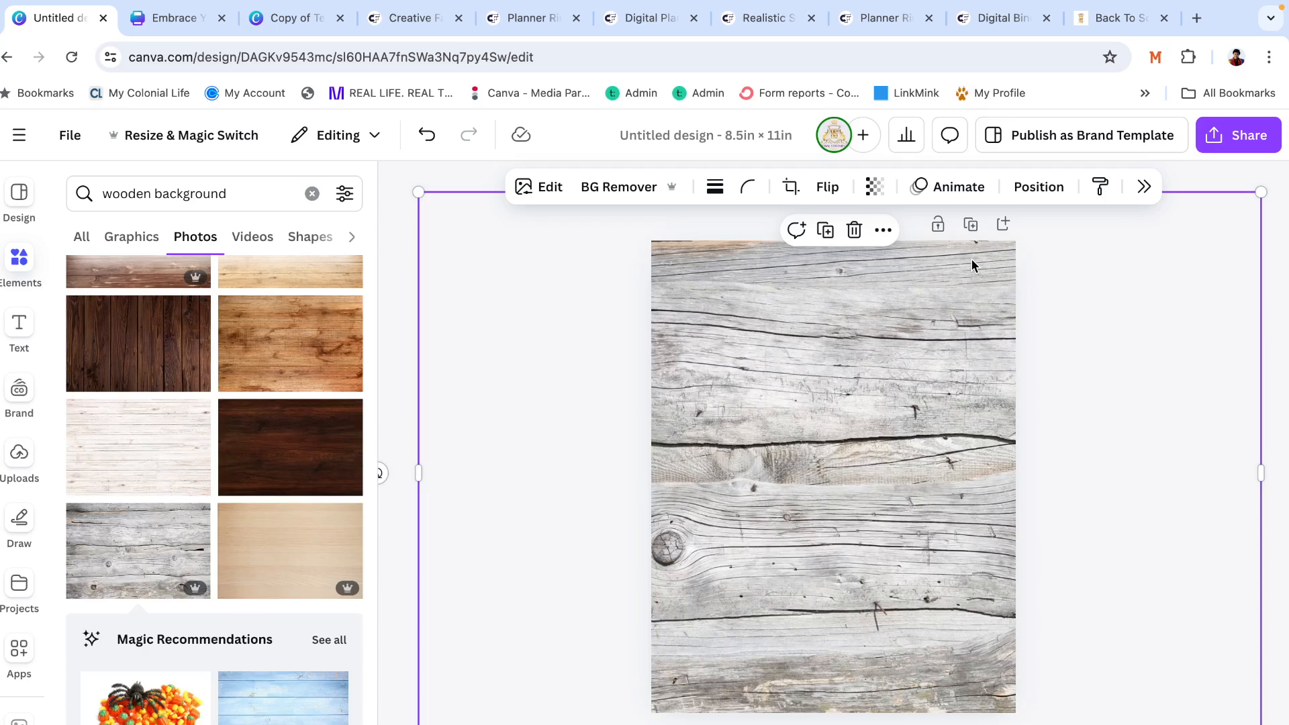
Send the grey wood photo to the back, behind the gold spiral rings, and deselect it
click(883, 230)
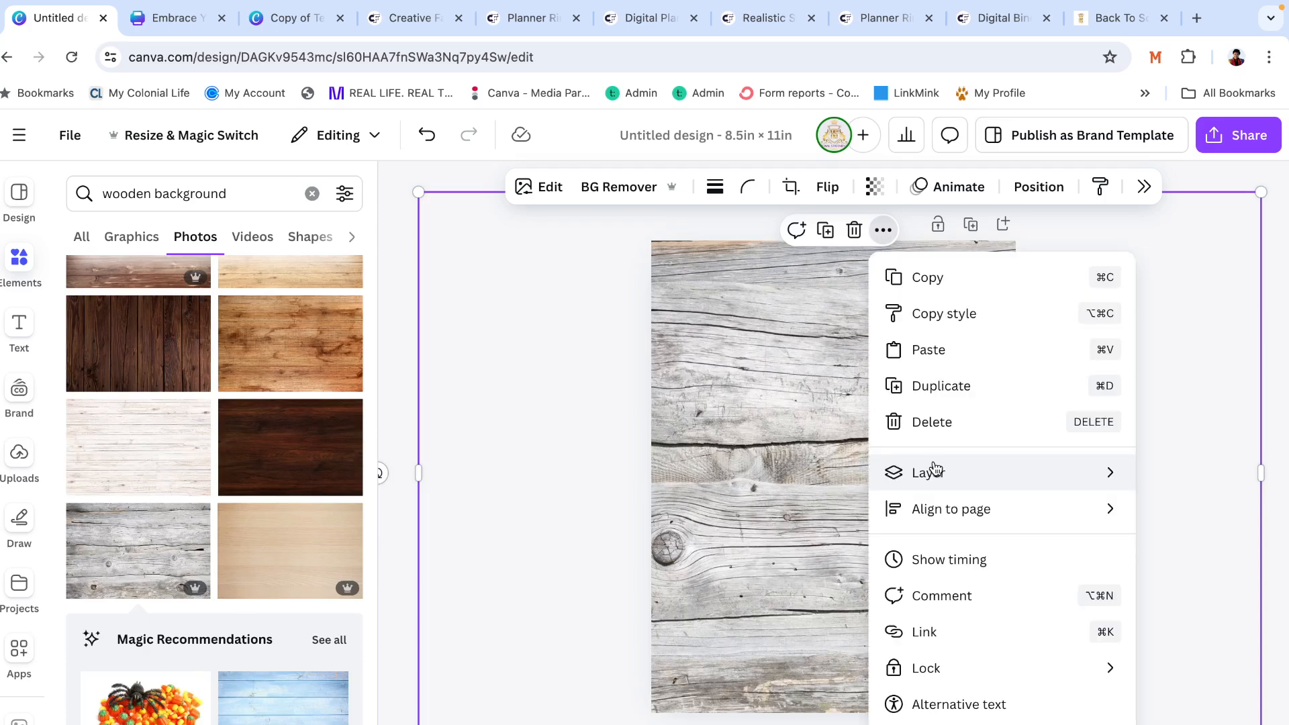
mouse_move(936, 468)
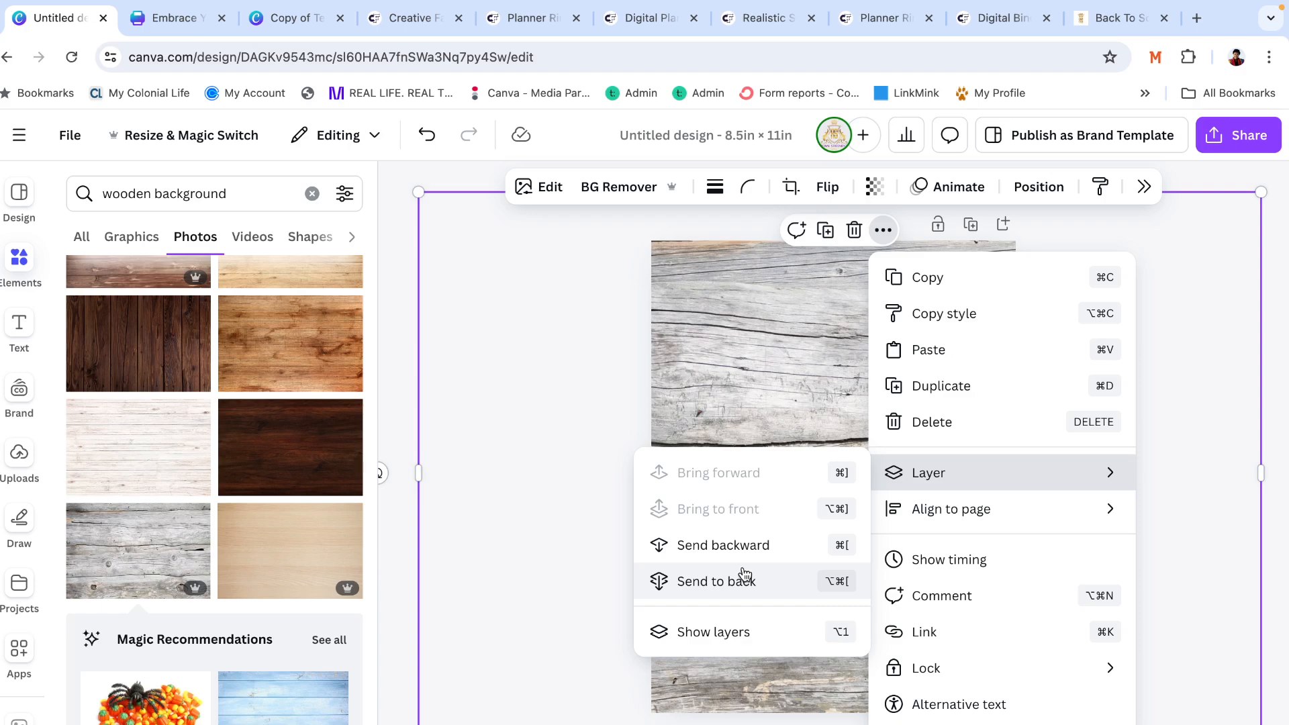
click(744, 576)
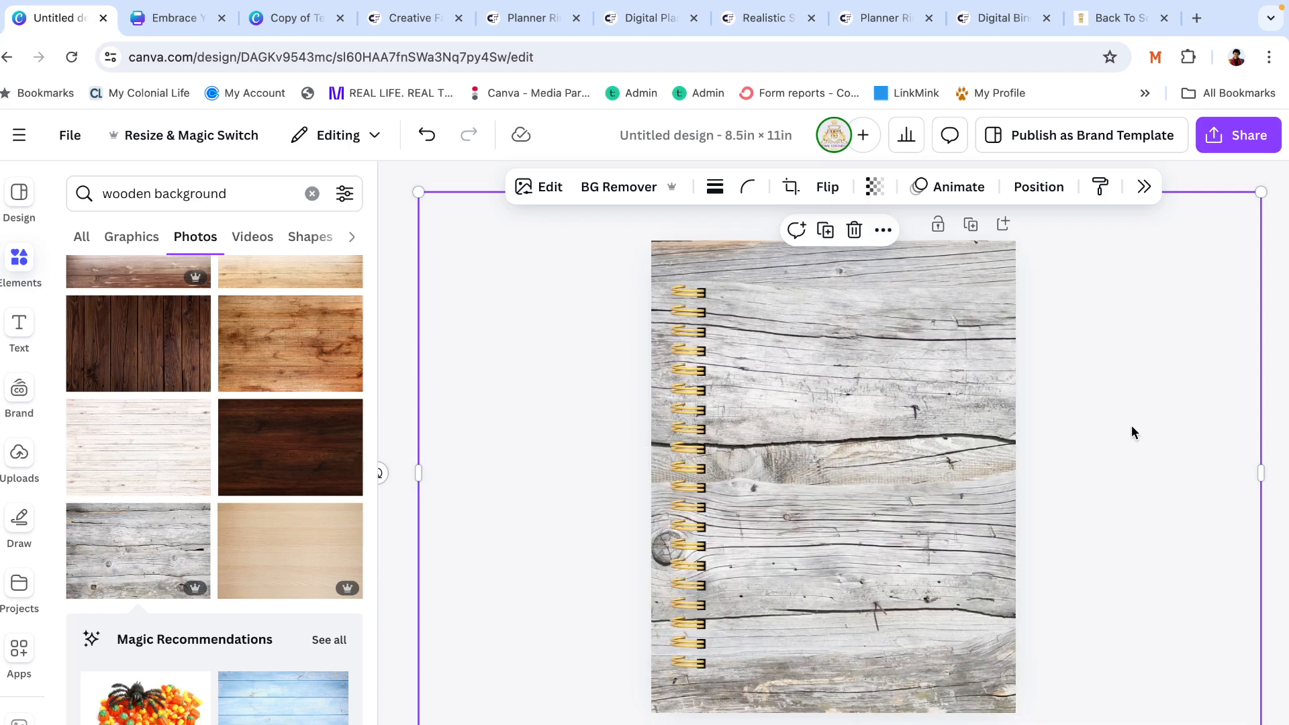
click(590, 408)
Clear the wooden background search and add a rounded square shape to the page
click(19, 276)
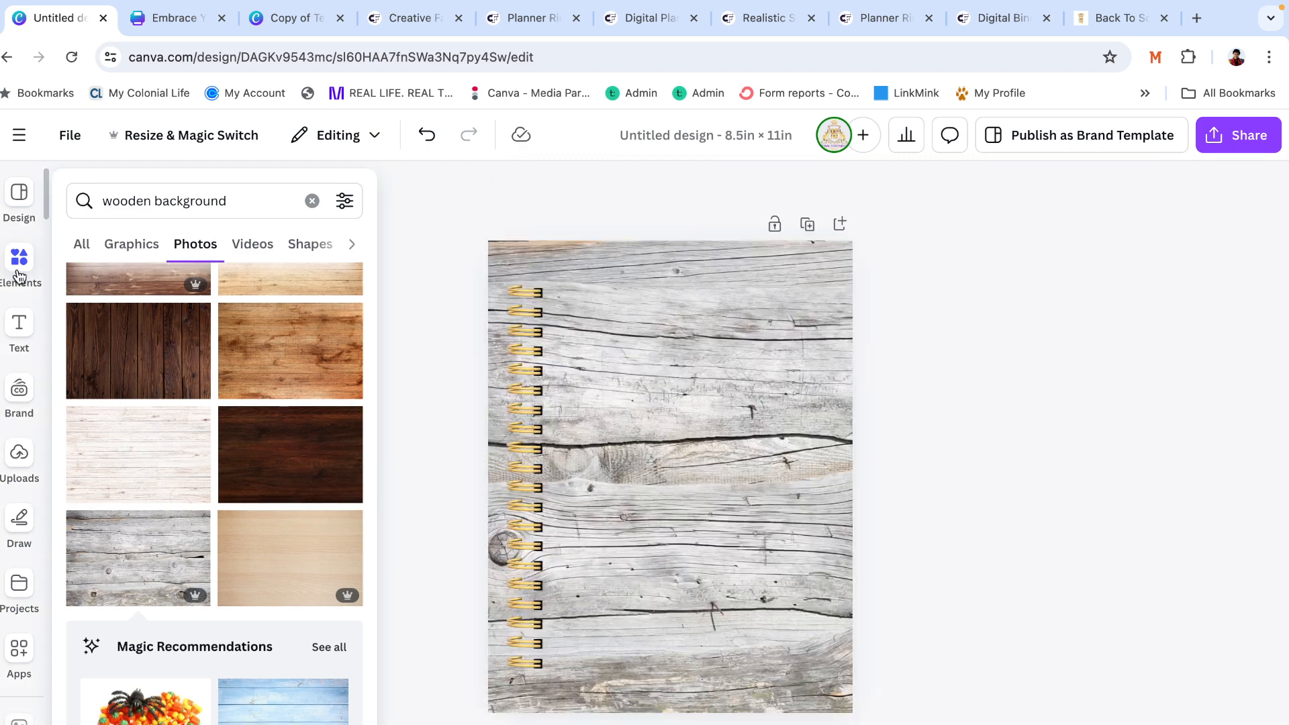
click(14, 267)
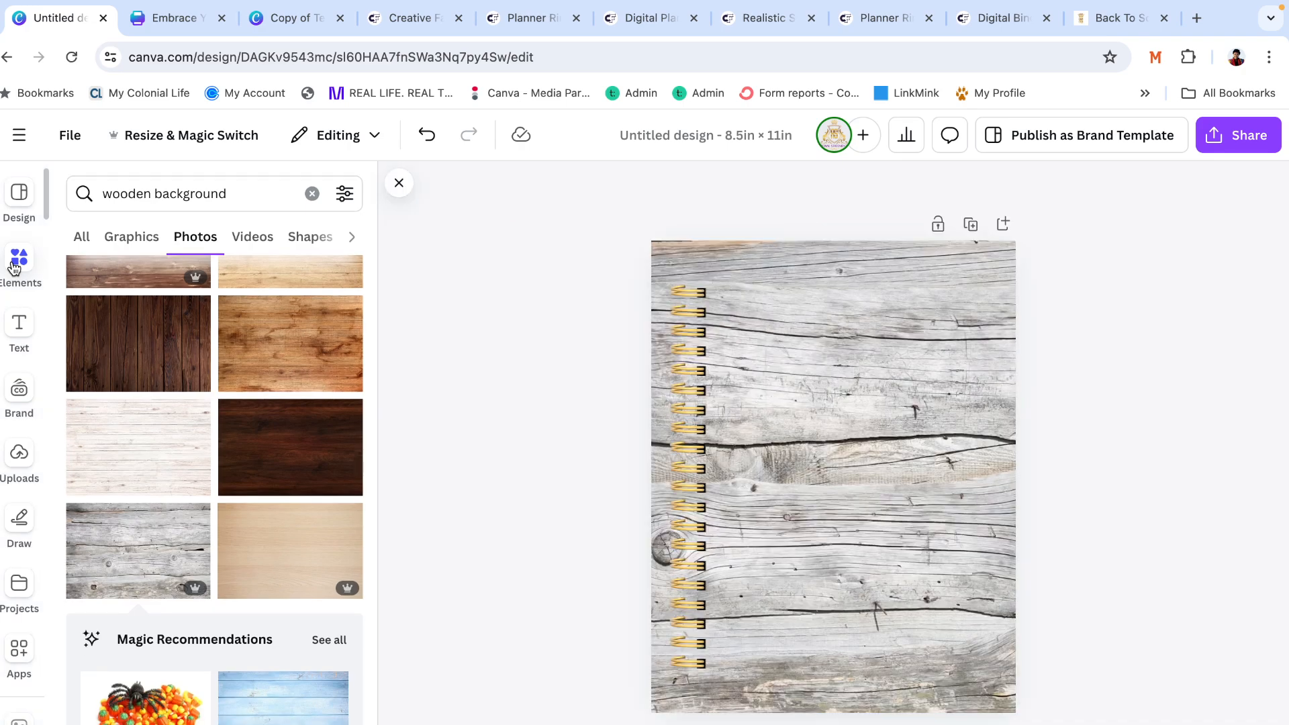
click(312, 194)
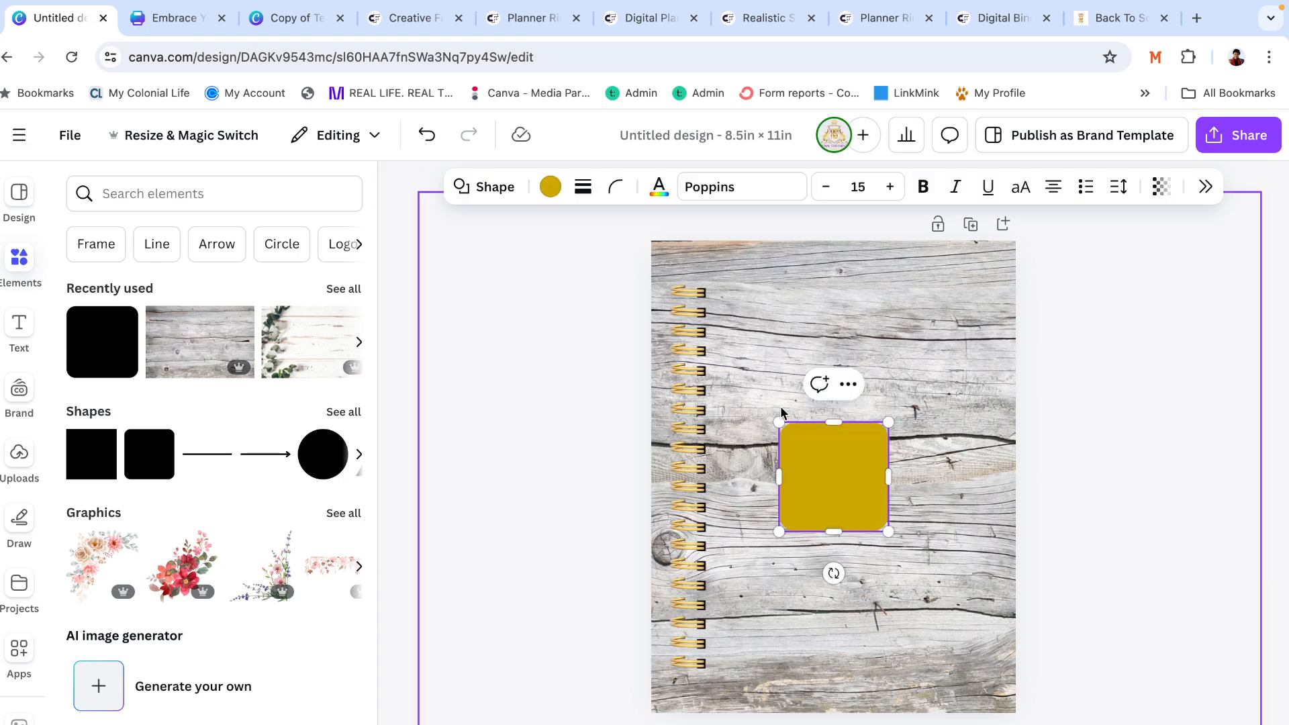
Stretch the rounded square into a notebook cover about 6.6 in wide and 9.3 in high, overlapping the inner part of the rings
drag(779, 422, 682, 276)
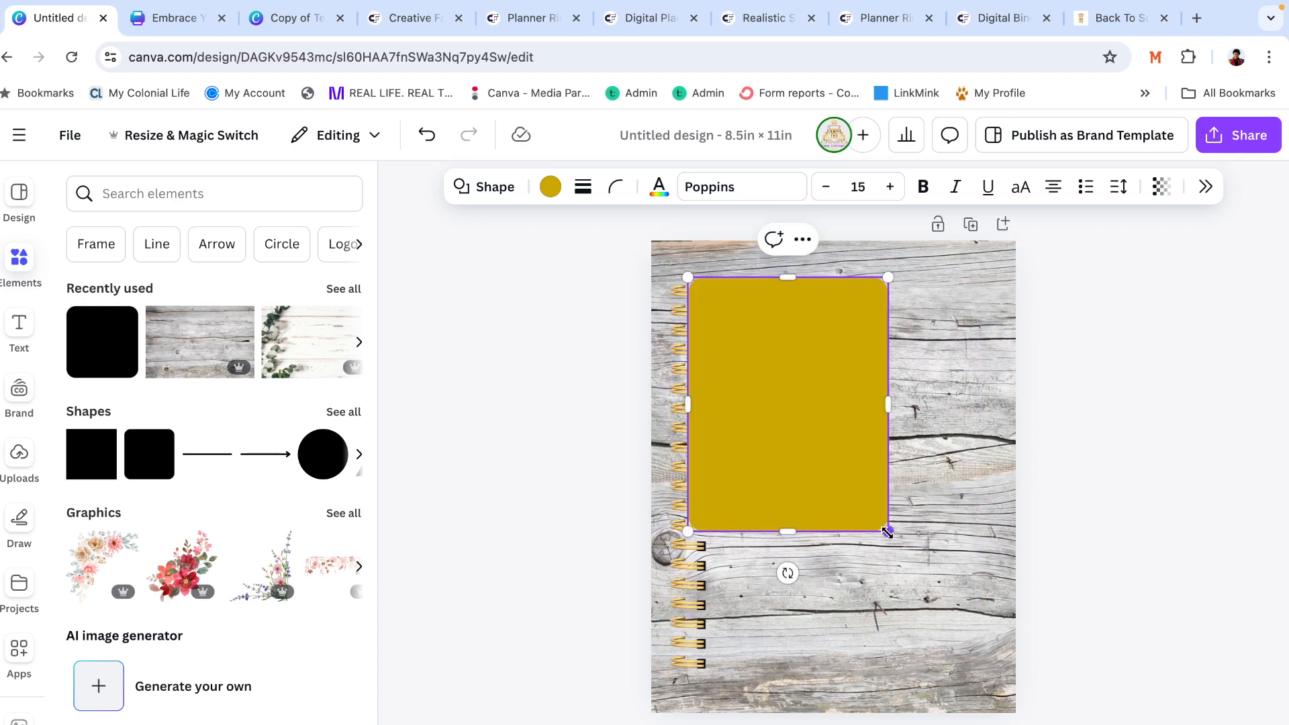
drag(888, 532, 923, 583)
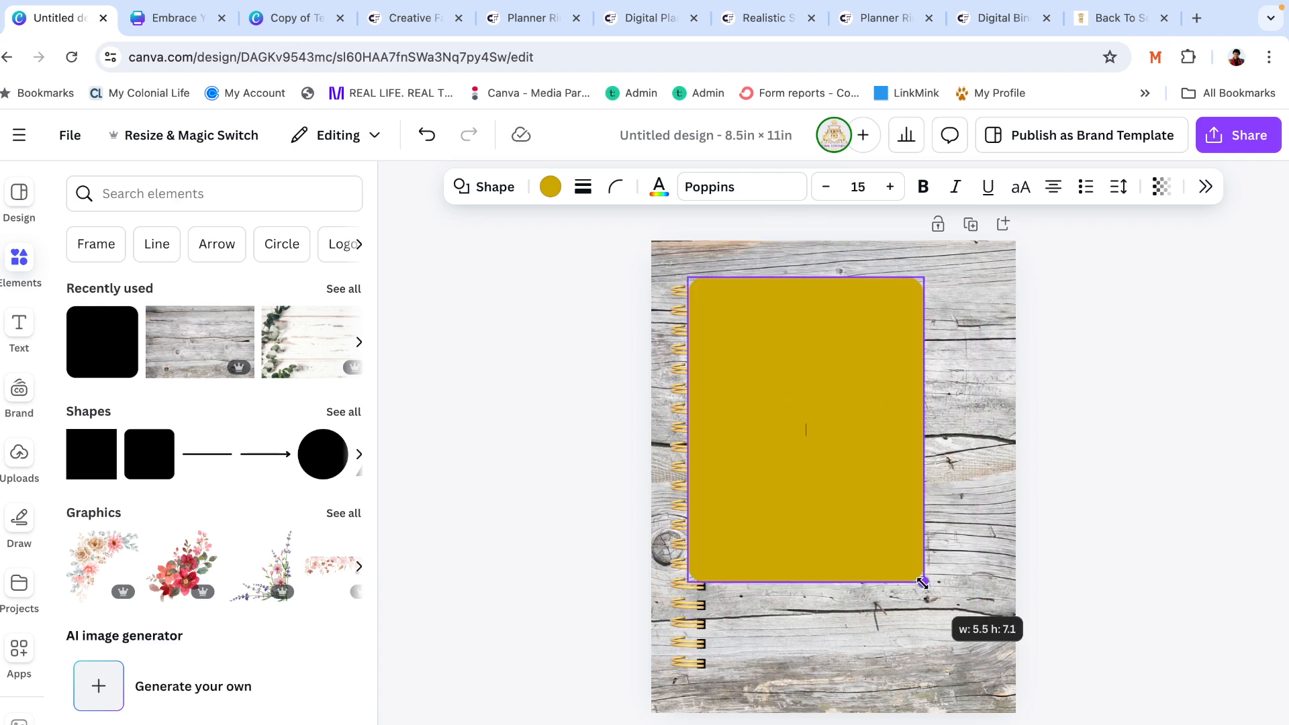
drag(923, 583, 970, 679)
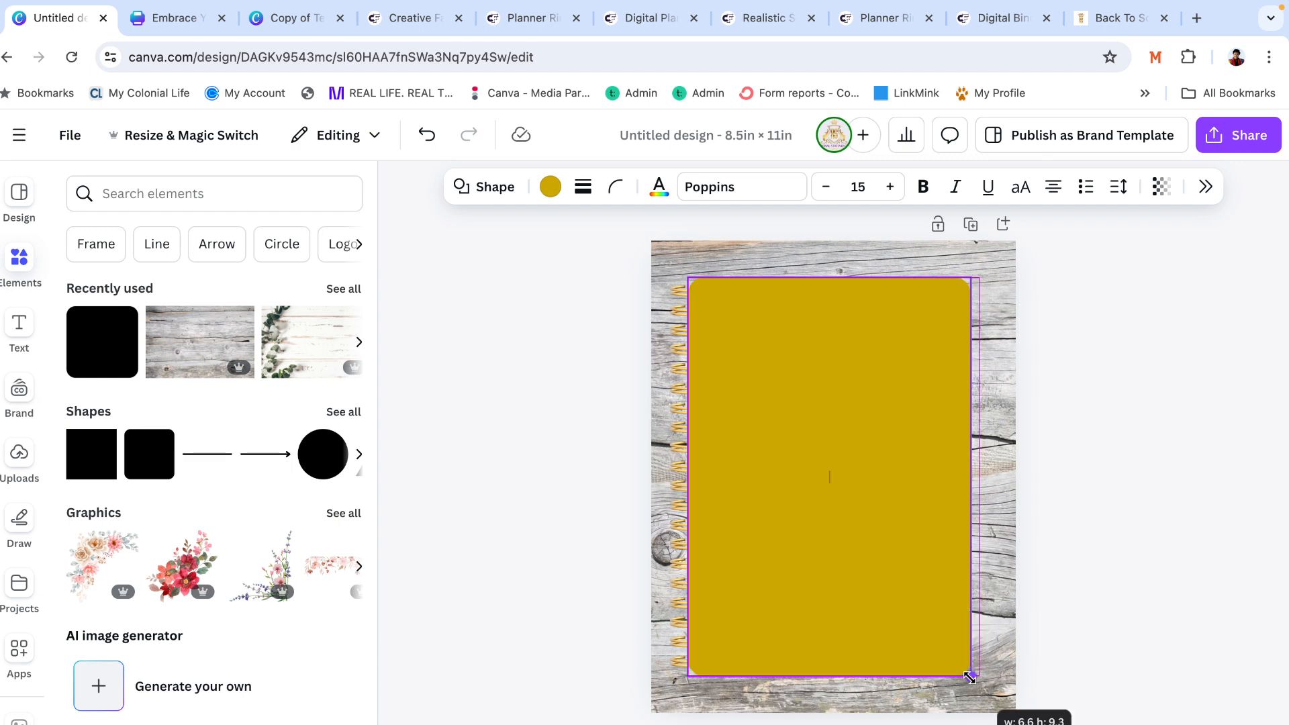
drag(971, 678, 971, 678)
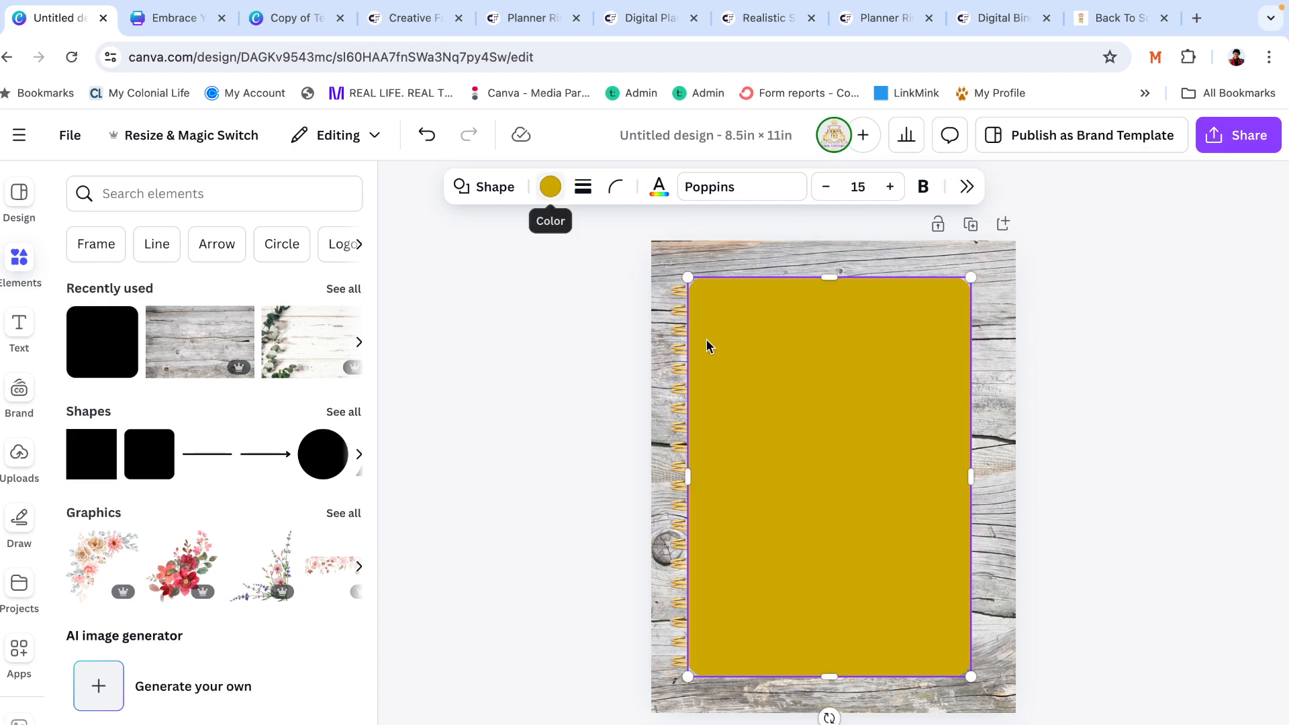
Recolor the notebook cover shape white, send it backward behind the gold spiral rings, and deselect it
click(551, 187)
click(1206, 328)
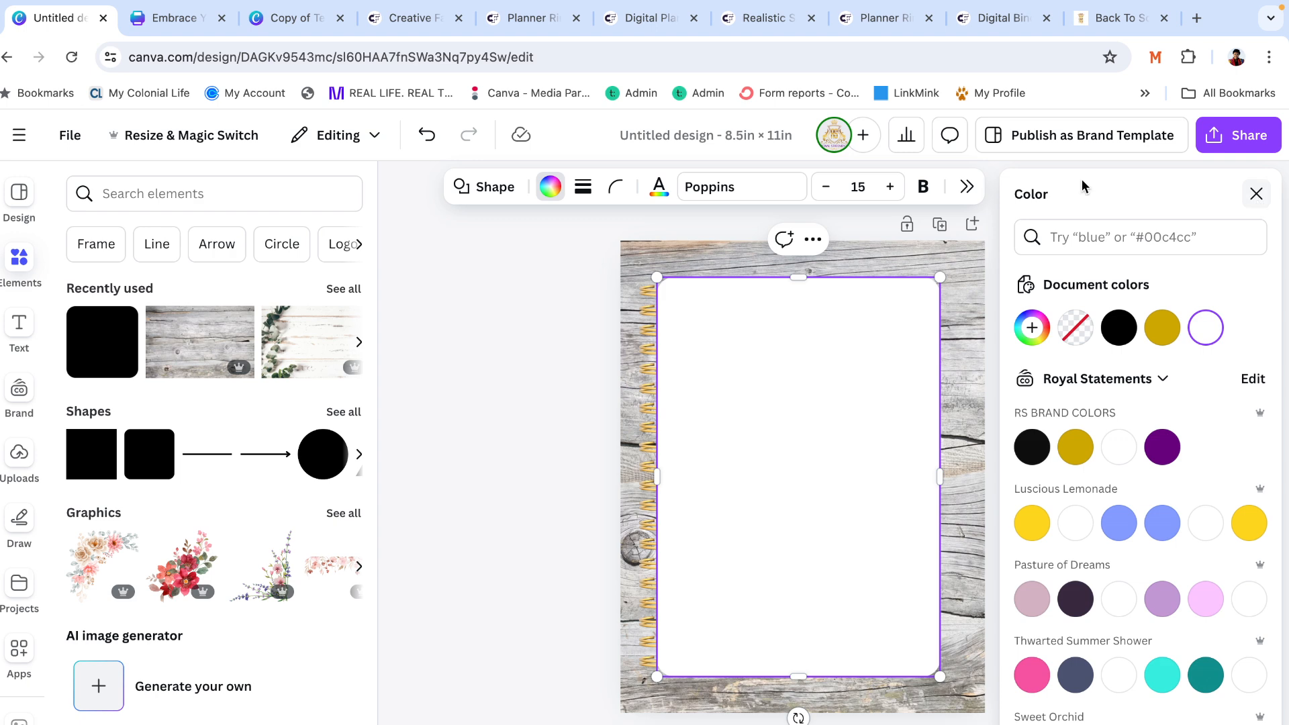
click(813, 240)
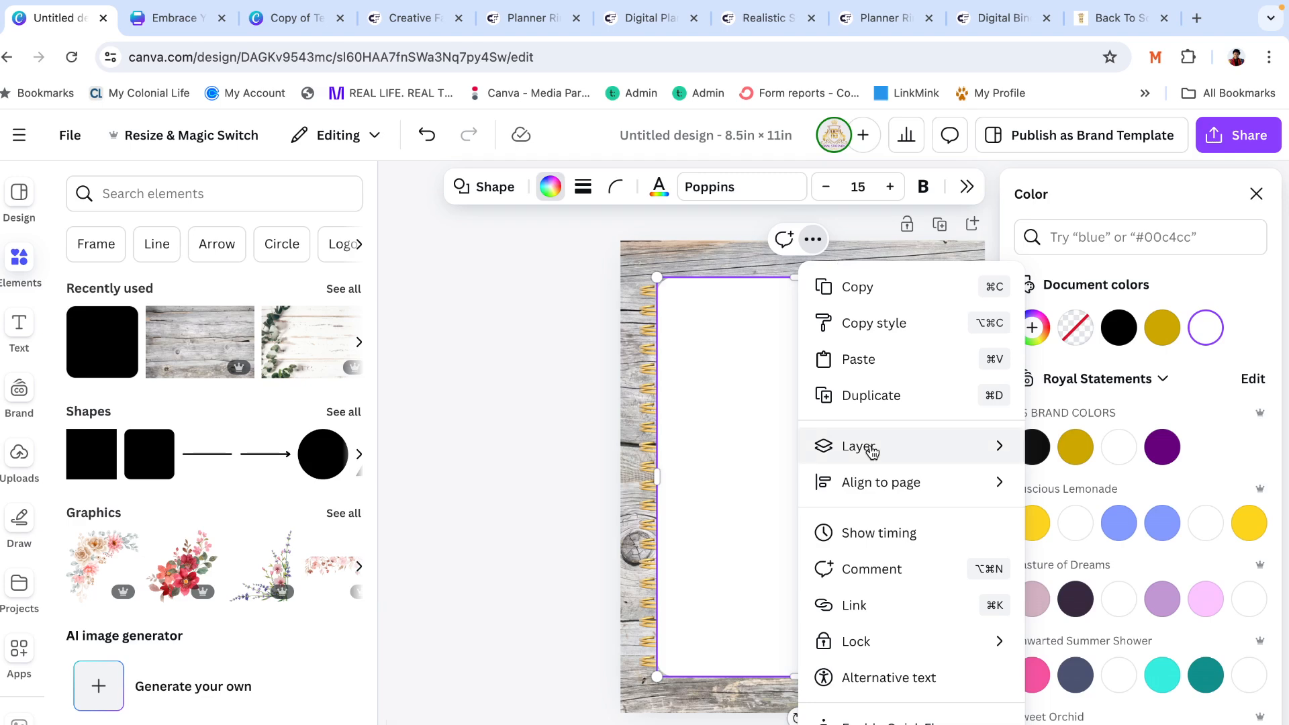
click(1064, 512)
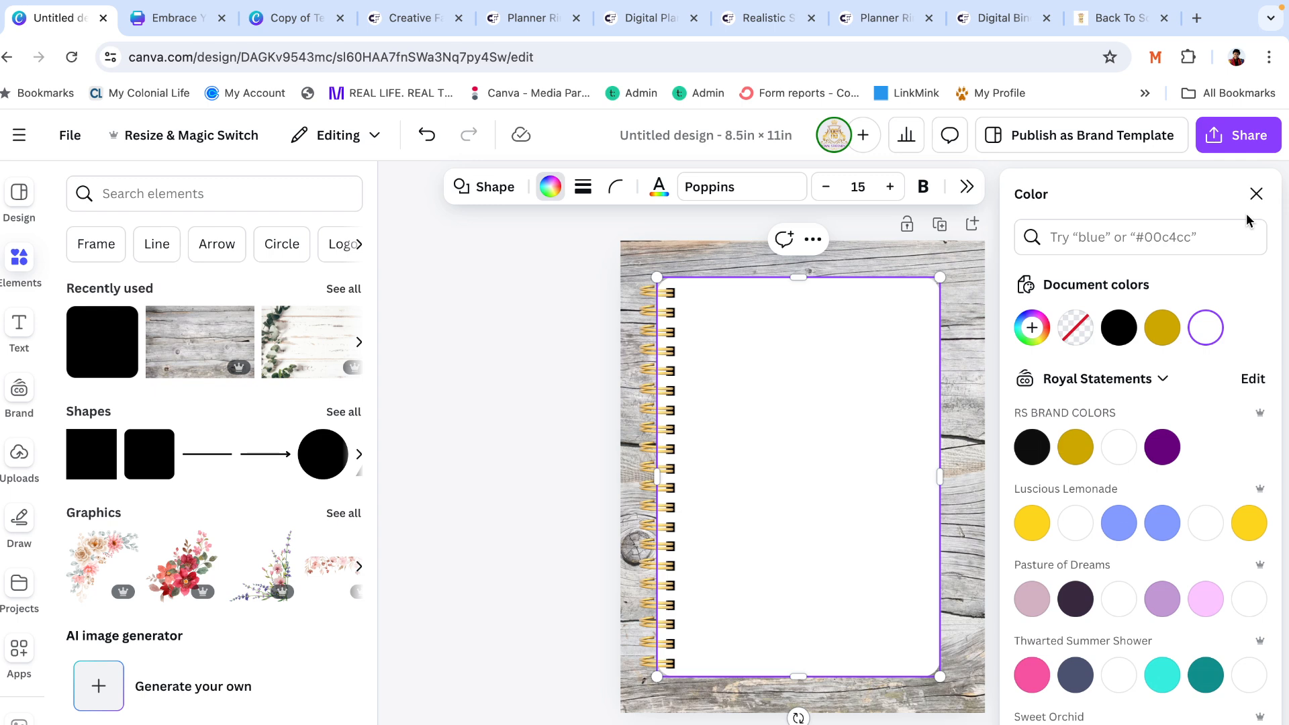
click(1256, 194)
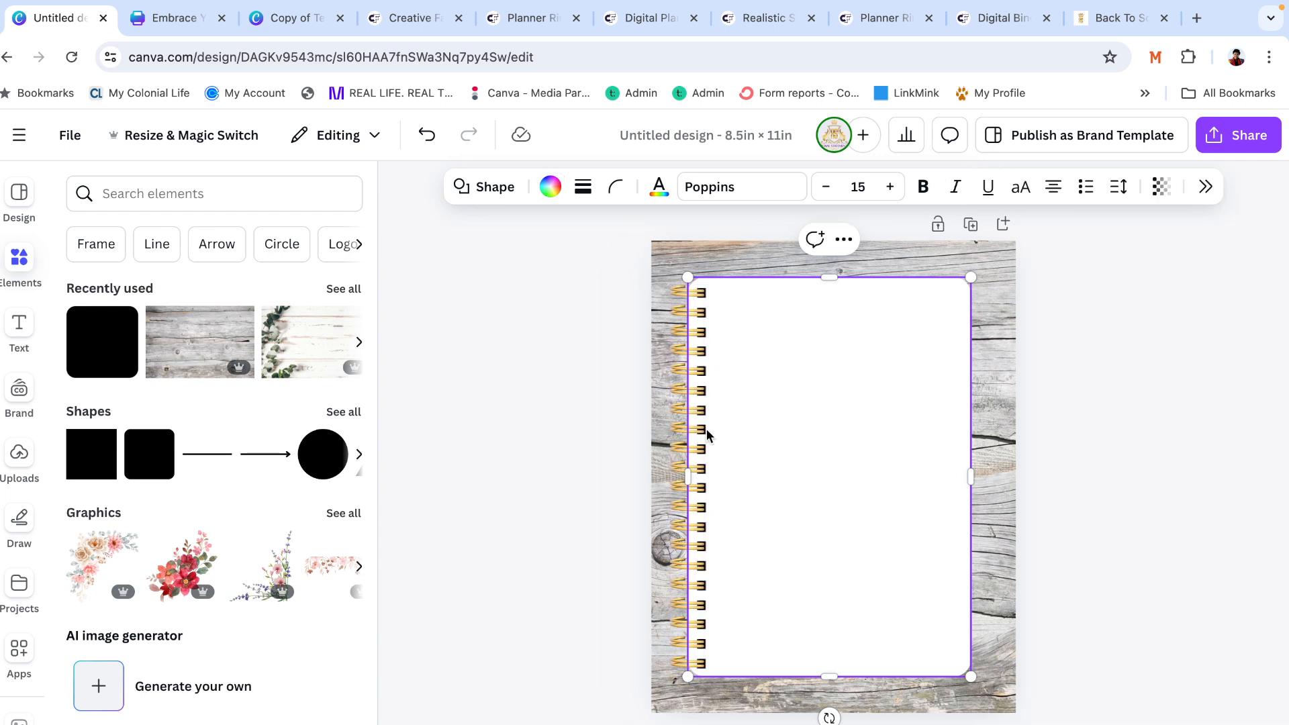
click(1144, 443)
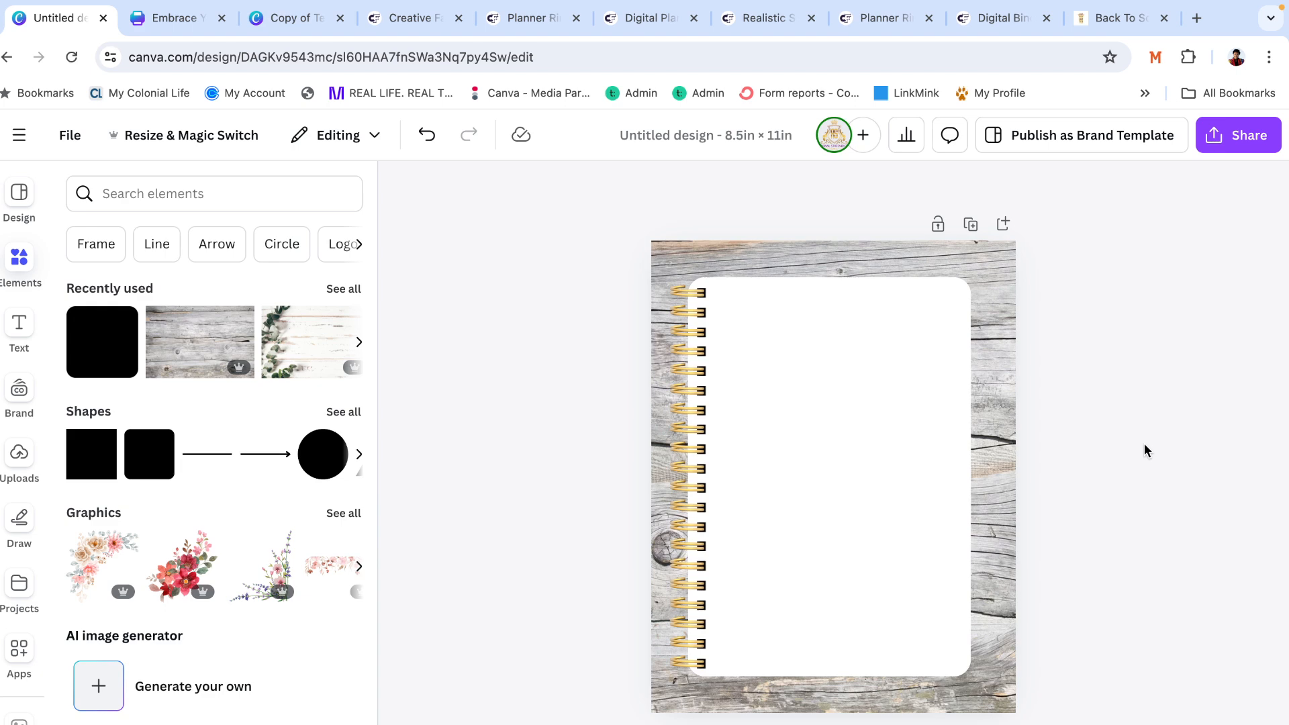
Add a rounded square frame and stretch it to the cover's full width and up to its top edge
scroll(92, 668, down, 10)
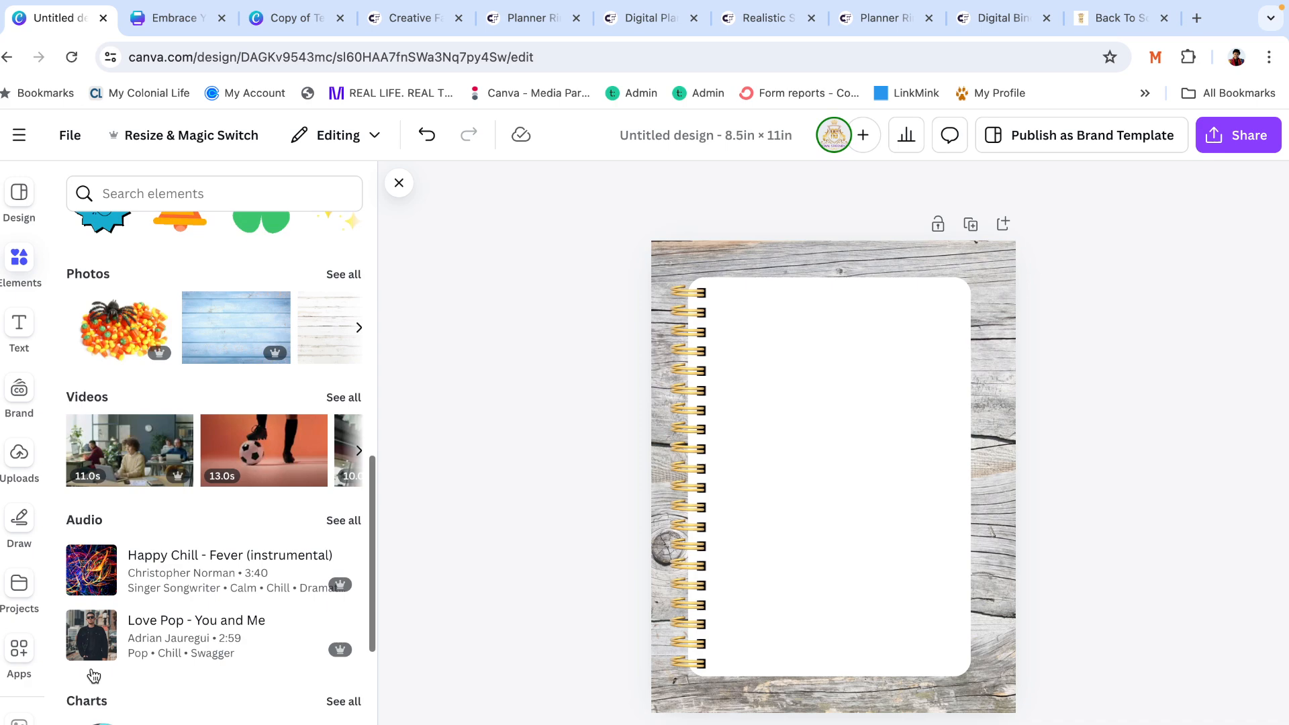
scroll(92, 667, down, 6)
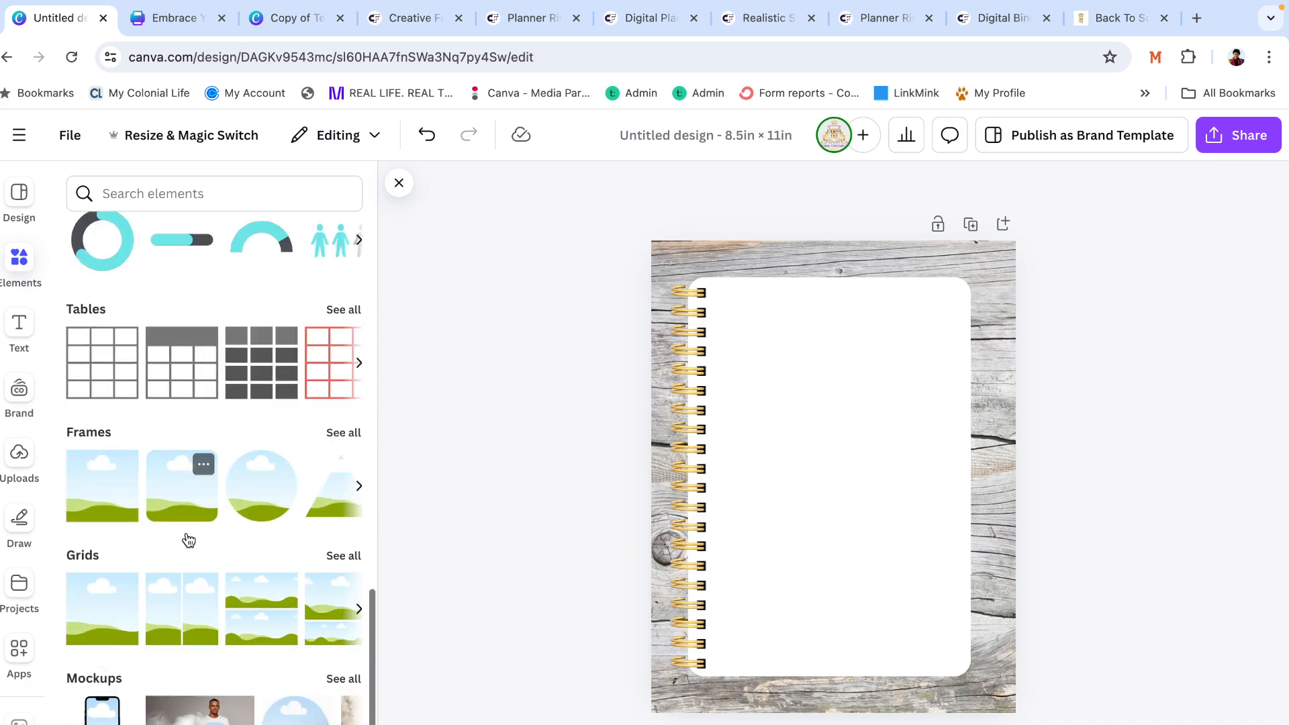
click(181, 521)
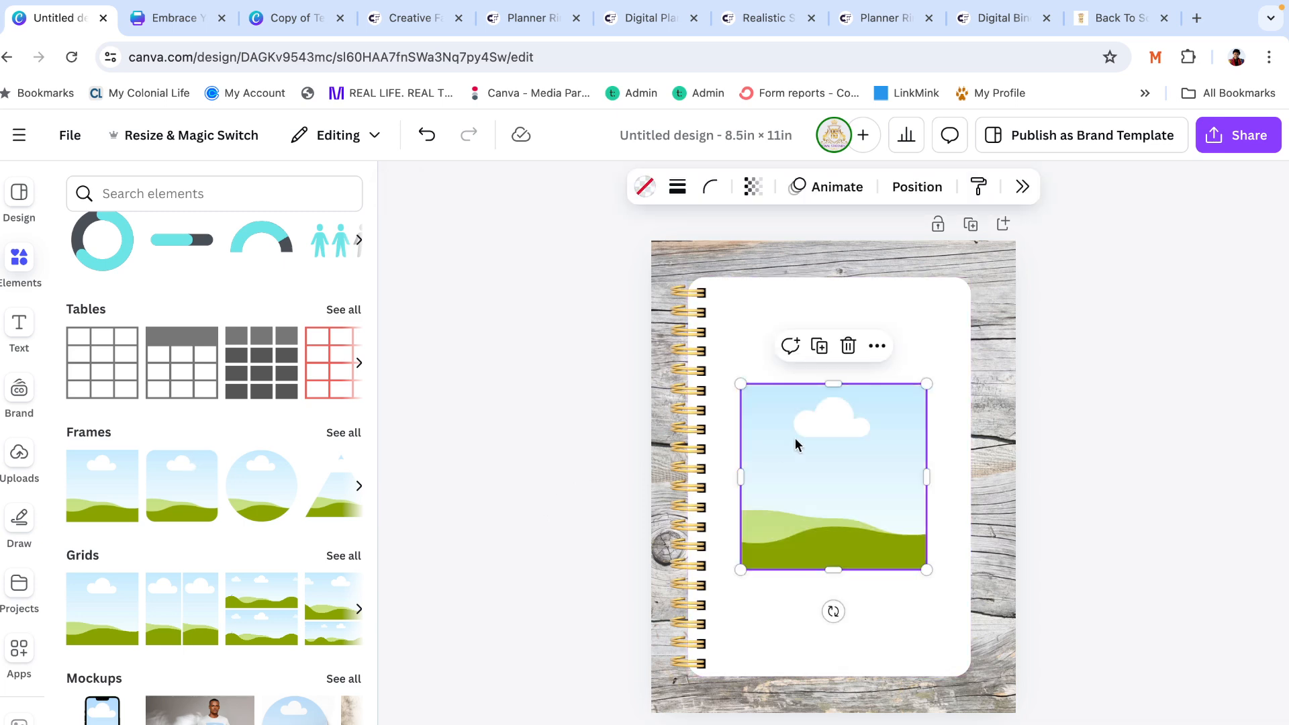
drag(737, 380, 681, 313)
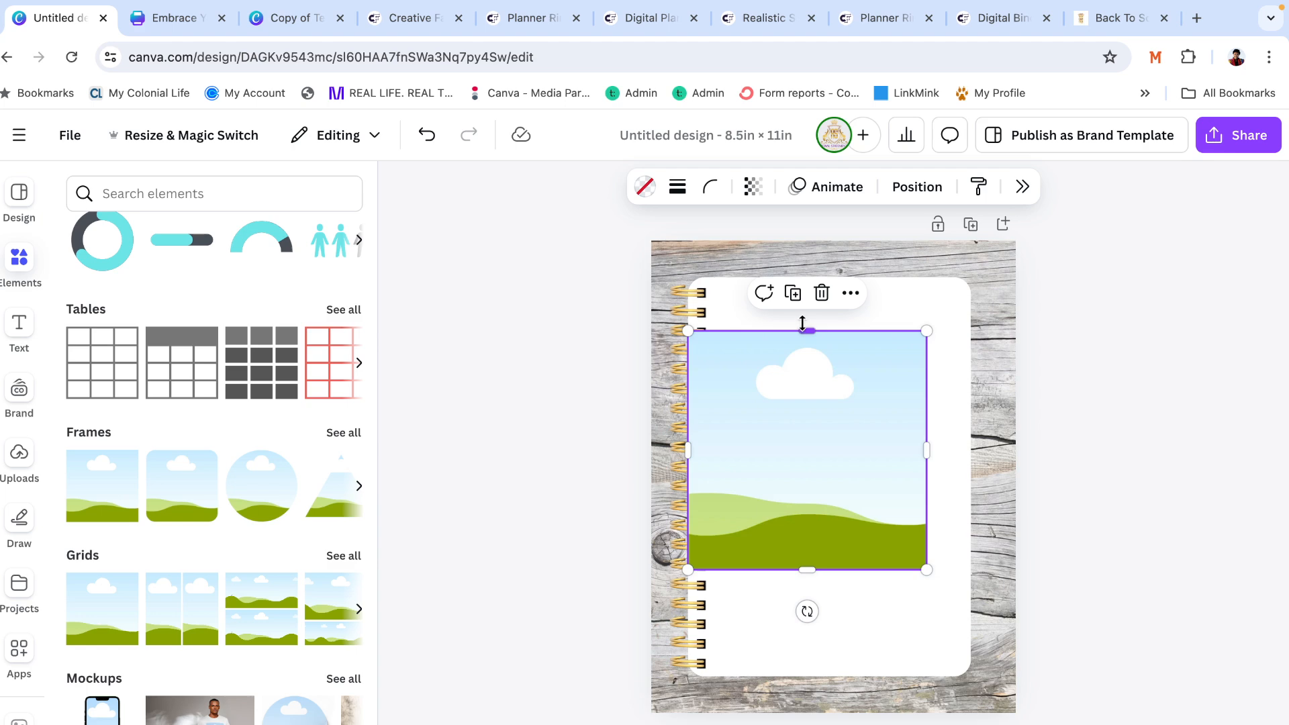
drag(803, 323, 803, 270)
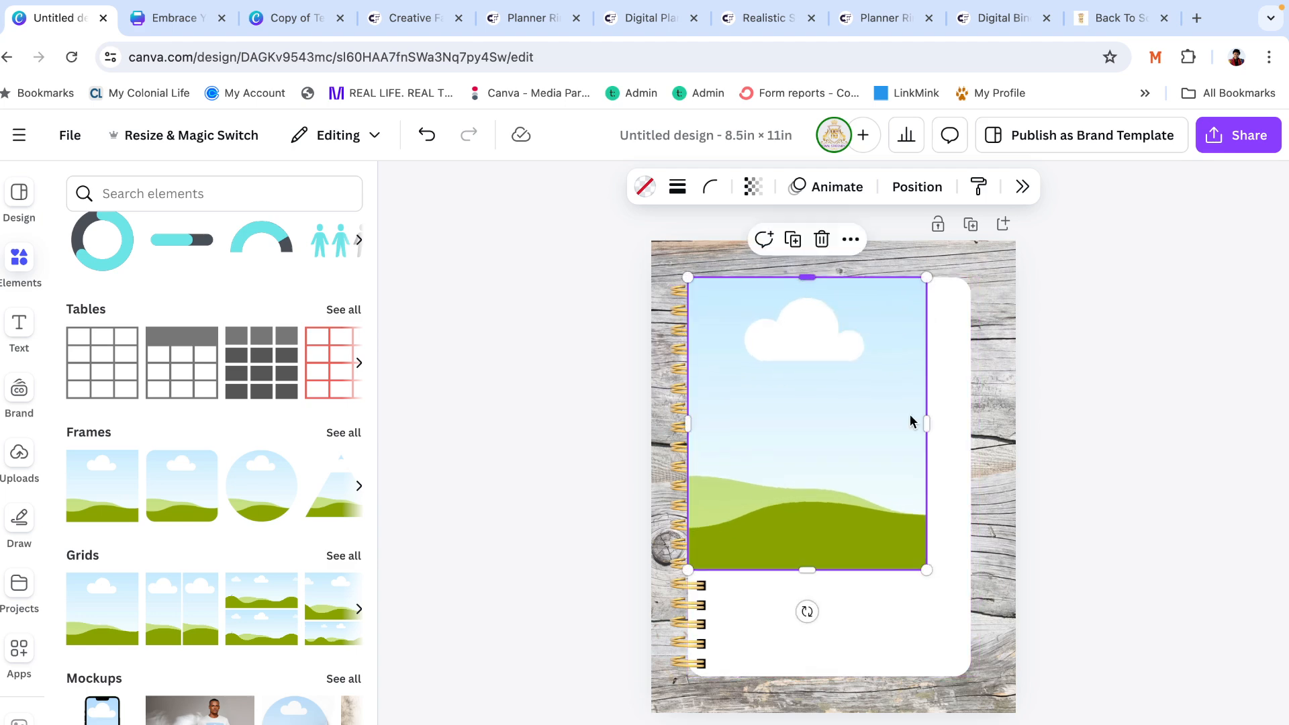
drag(927, 423, 969, 422)
click(930, 618)
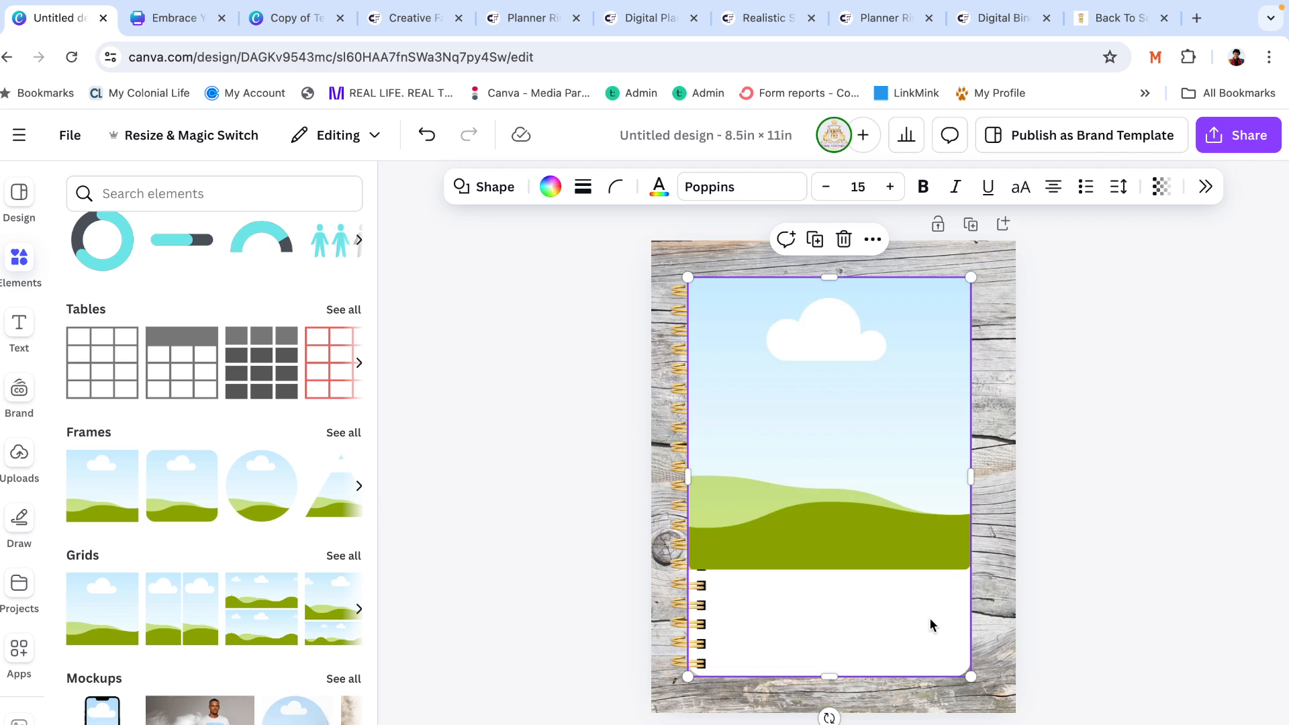
Search the elements for "shasow" and place the first soft oval shadow graphic over the cover's bottom edge
click(264, 196)
text(s)
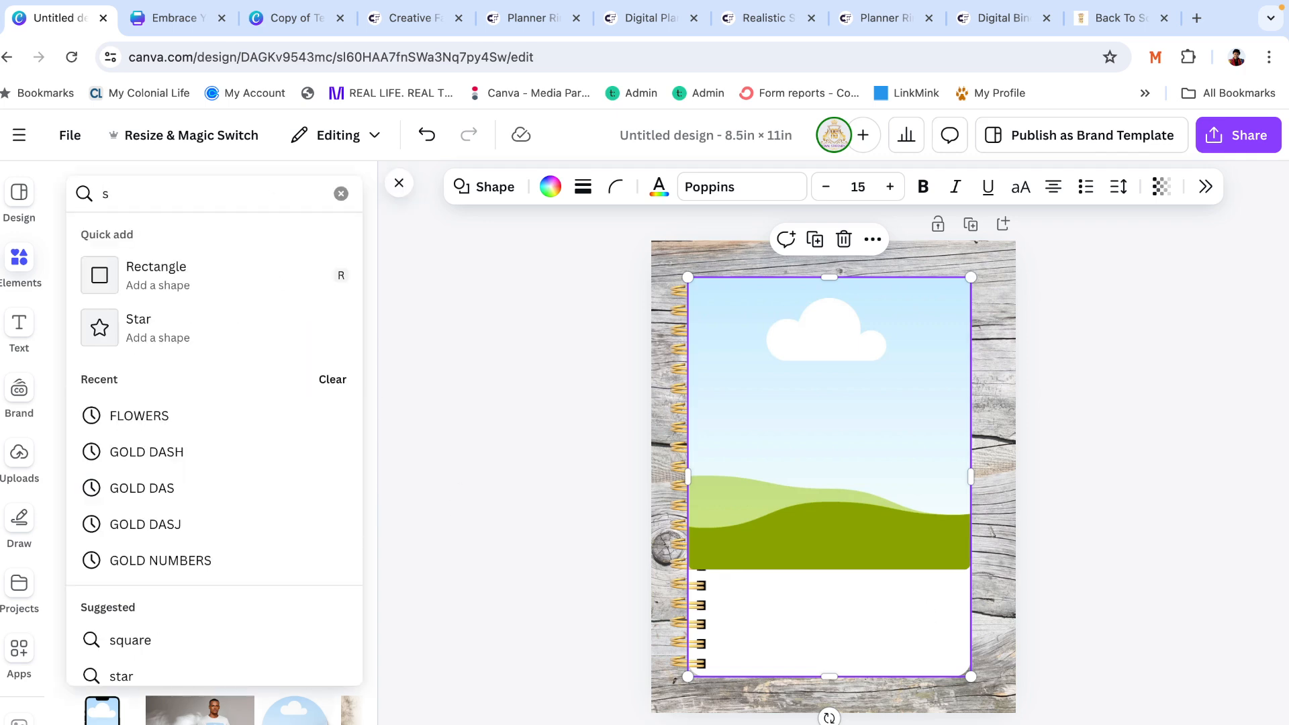
text(hasow)
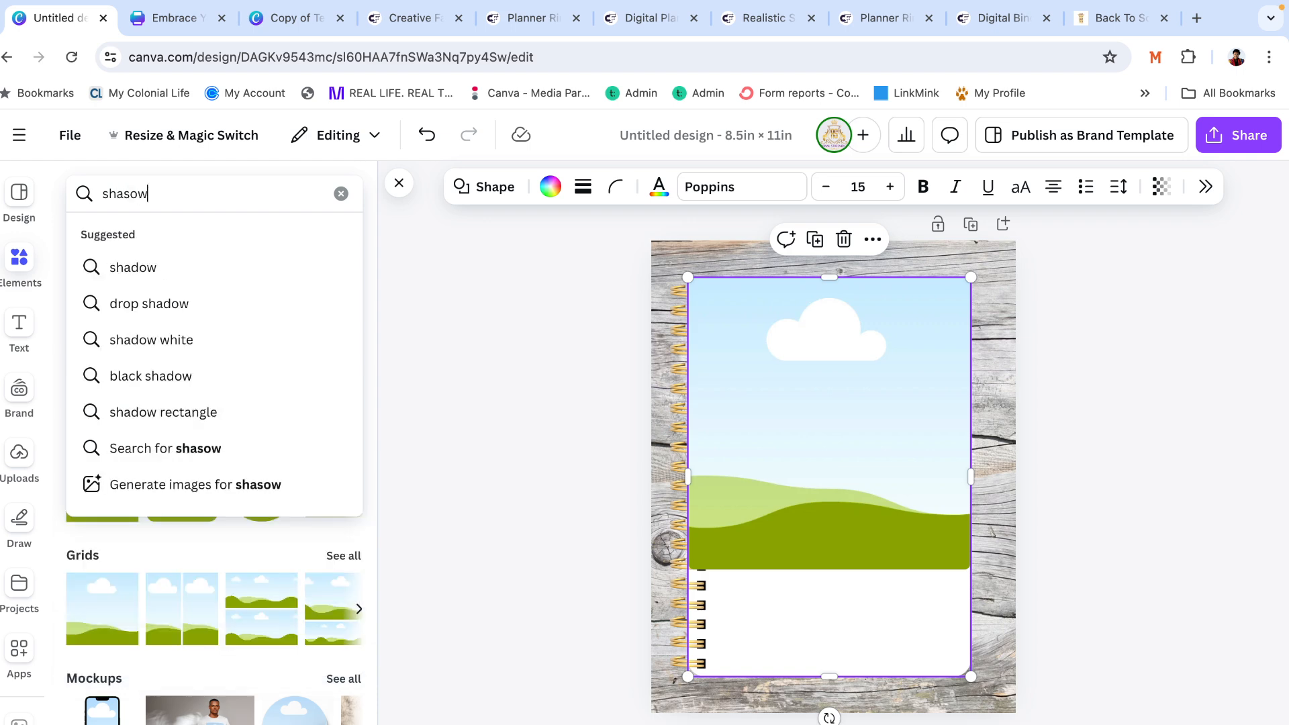
key(Return)
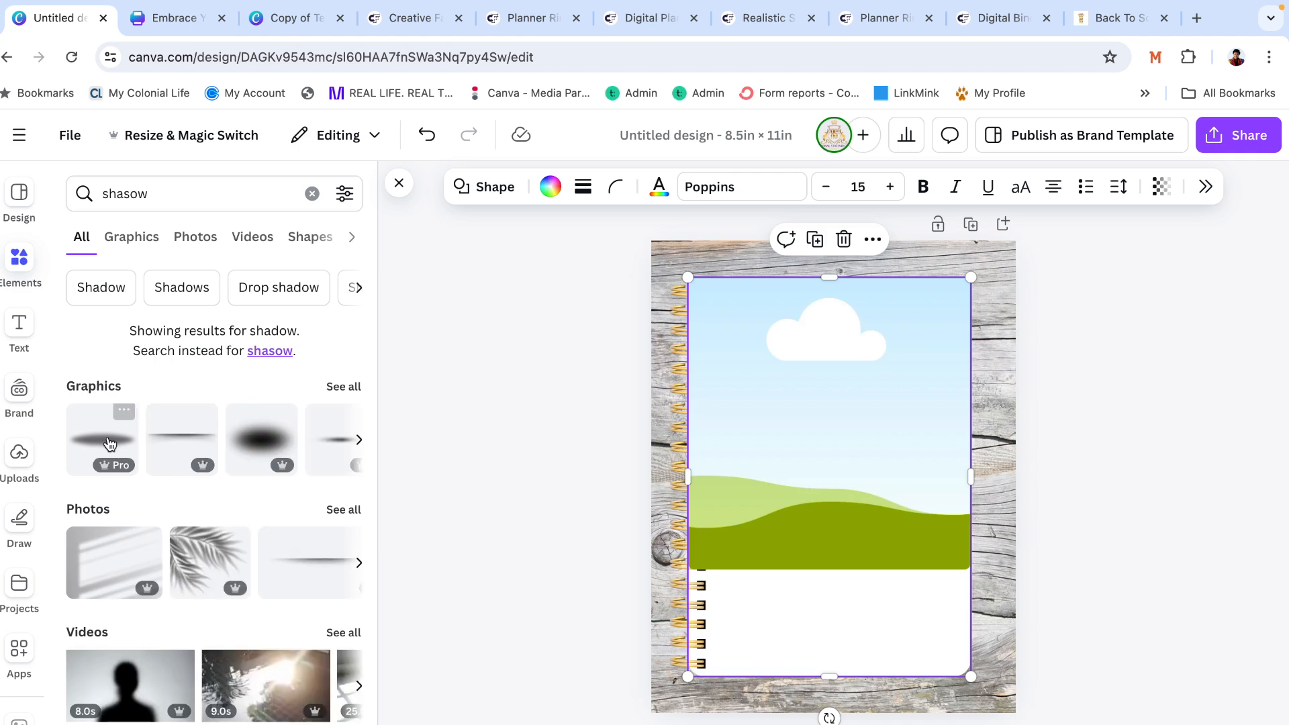
click(111, 443)
drag(871, 457, 839, 666)
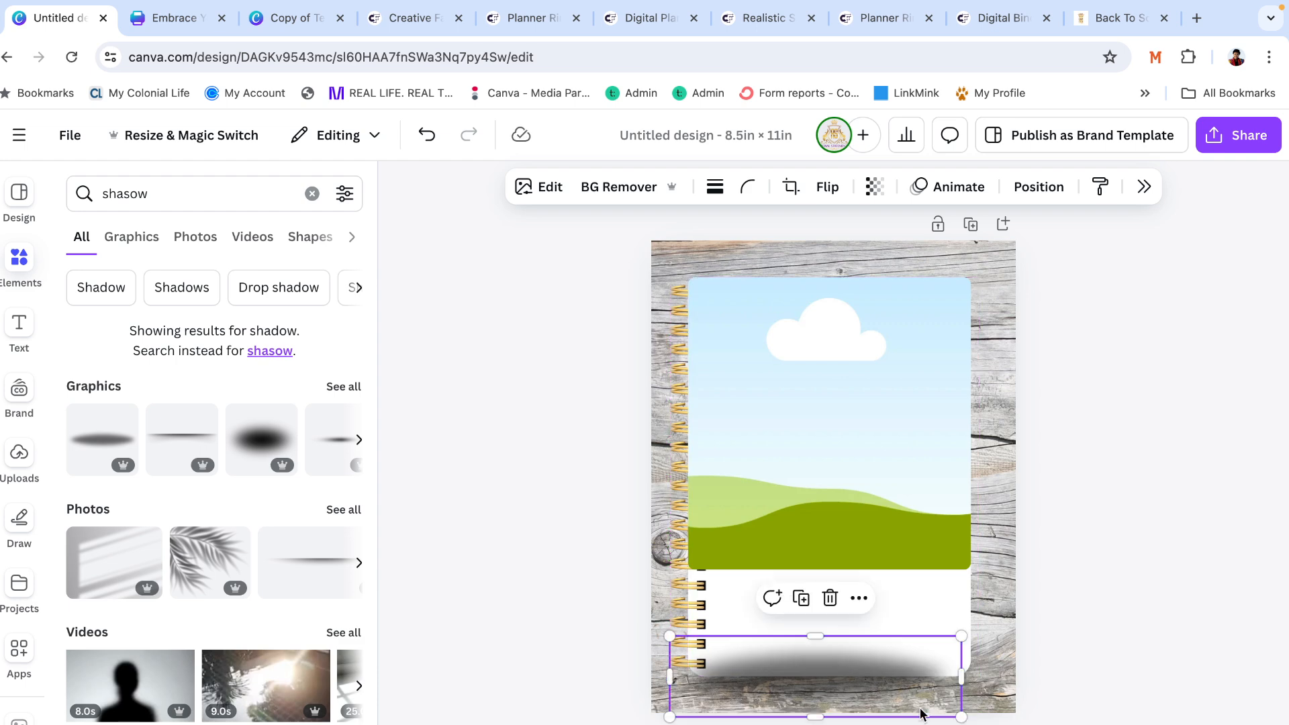
Resize and shift the shadow until it spans roughly the cover's width along the bottom edge
drag(962, 676, 985, 675)
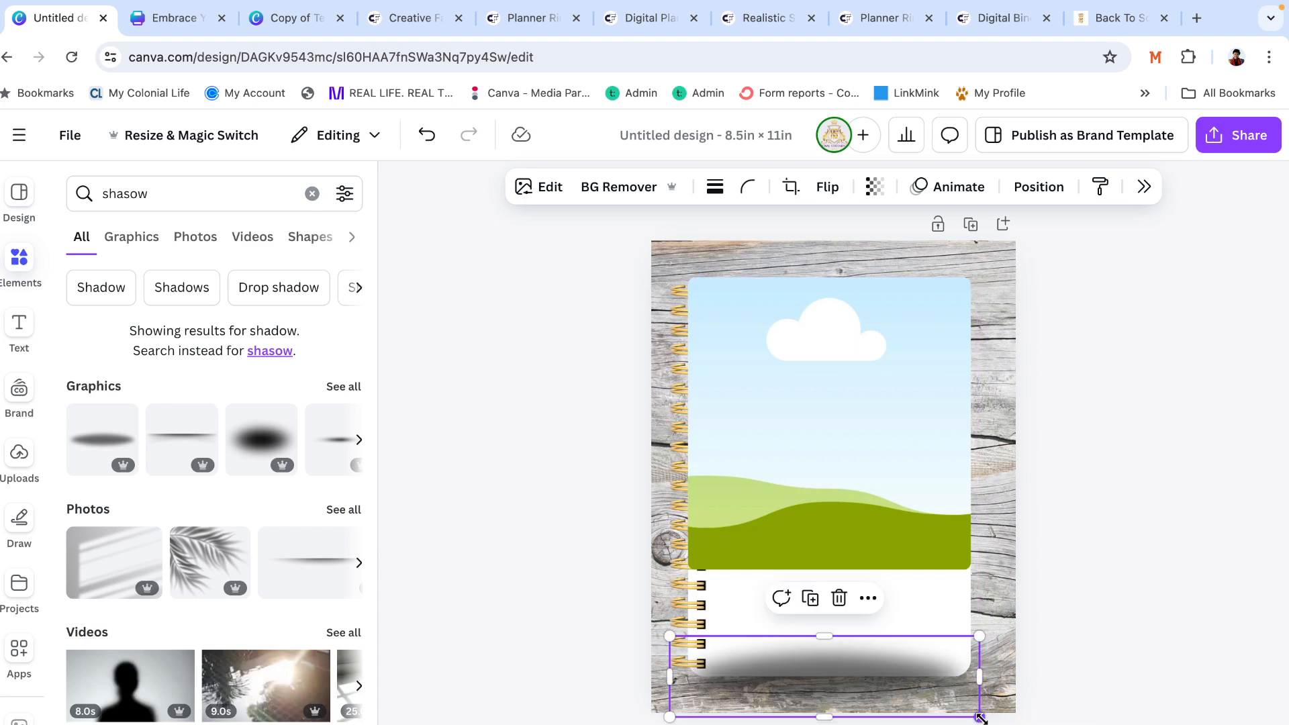
drag(981, 718, 966, 711)
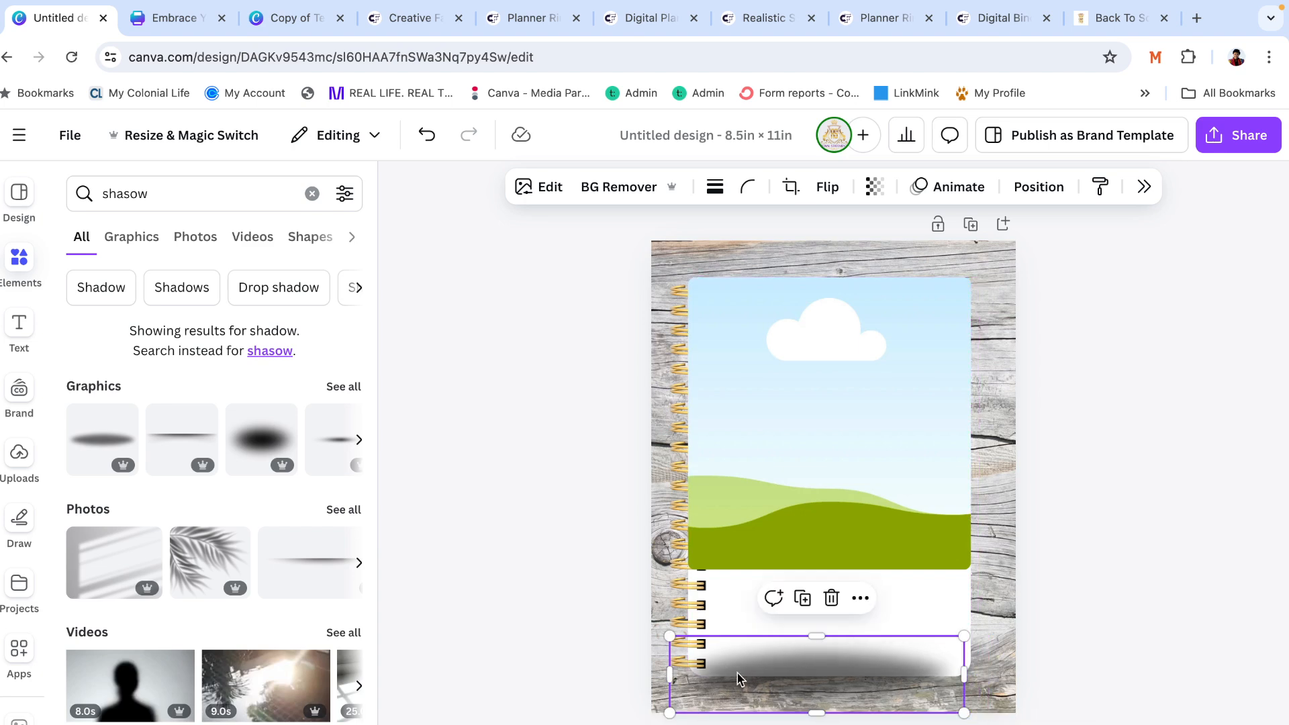
drag(737, 673, 750, 674)
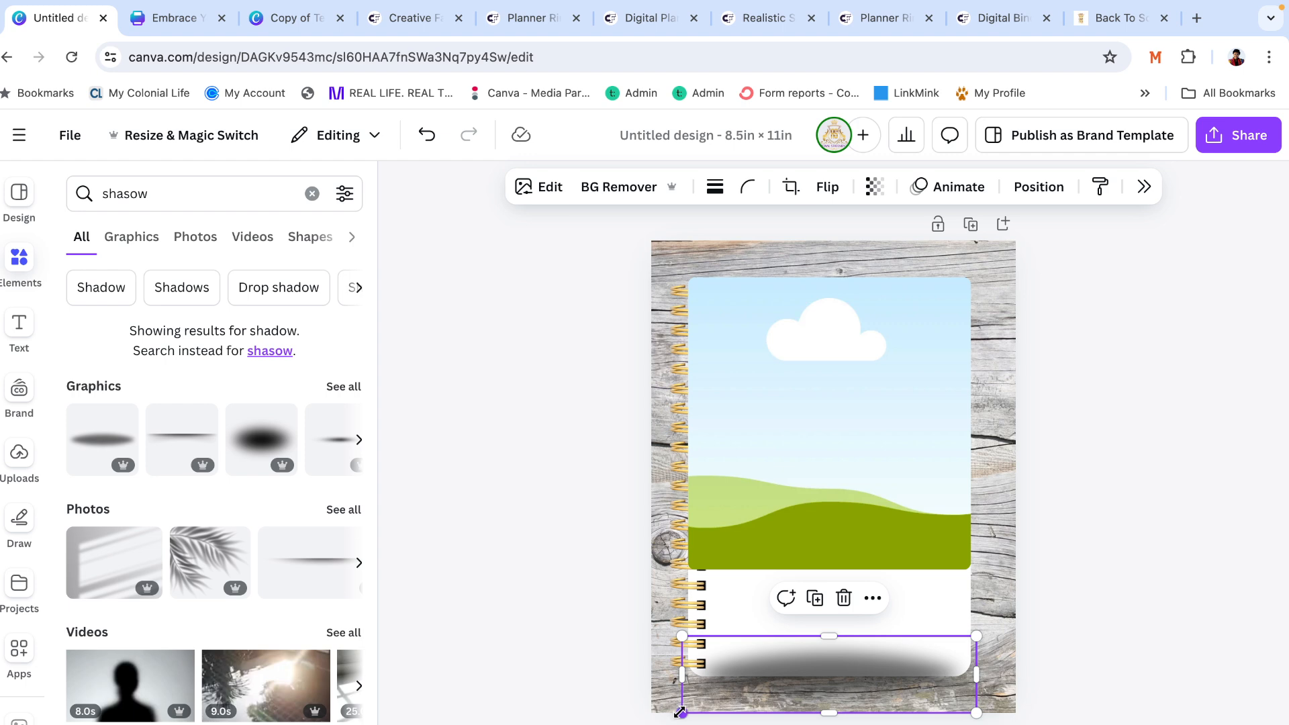
drag(681, 712, 696, 707)
drag(832, 679, 818, 668)
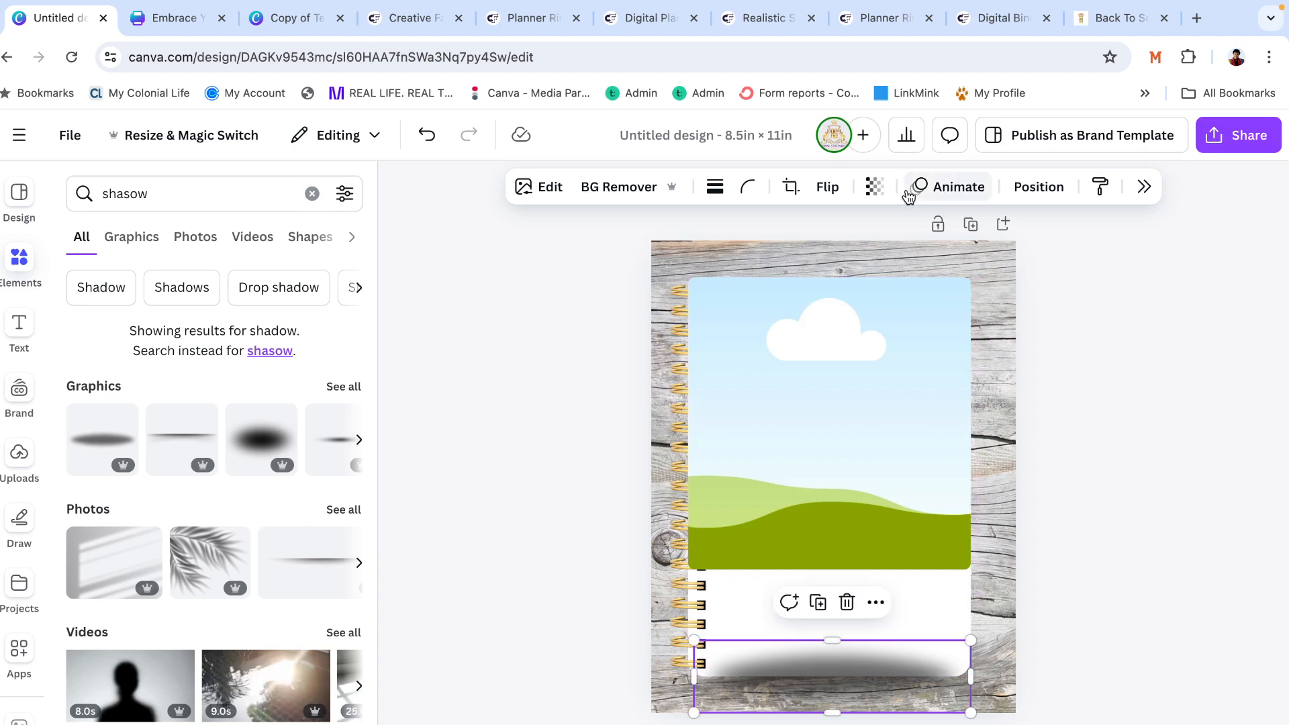
Send the shadow backward and reorder it between the white cover shape and the grey wood photo
click(875, 603)
mouse_move(910, 337)
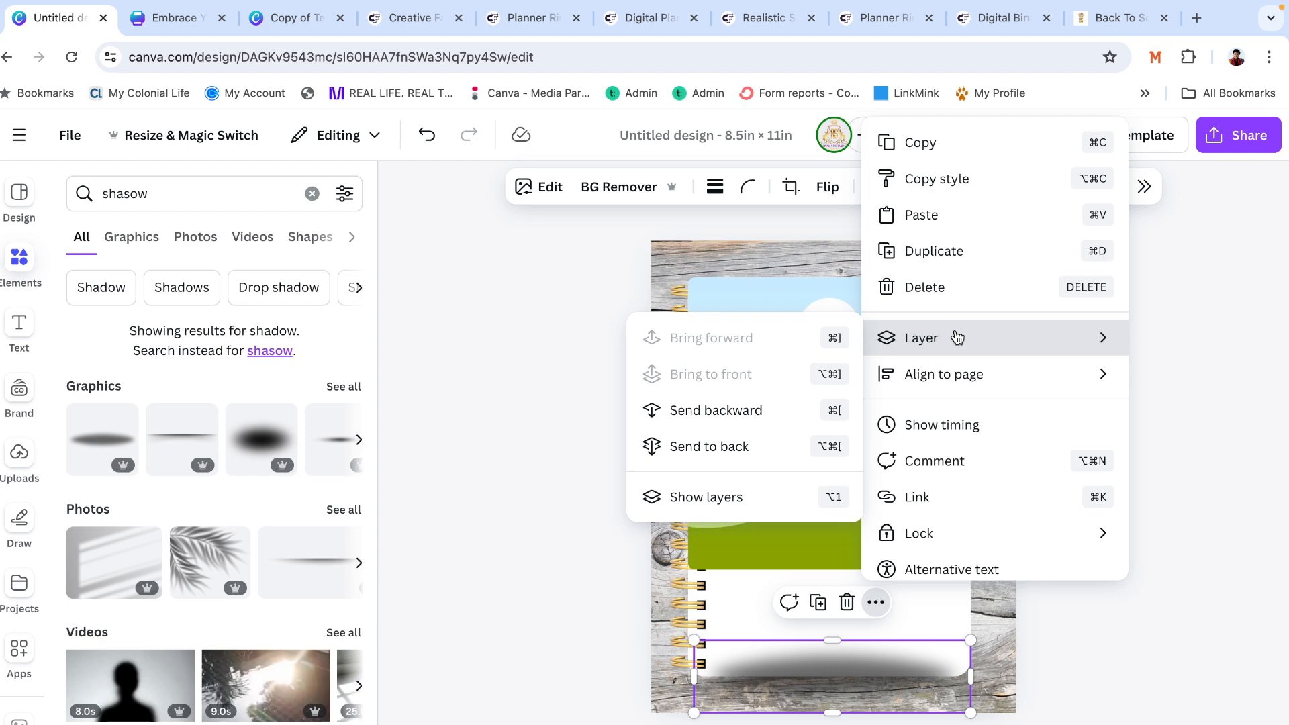
click(795, 410)
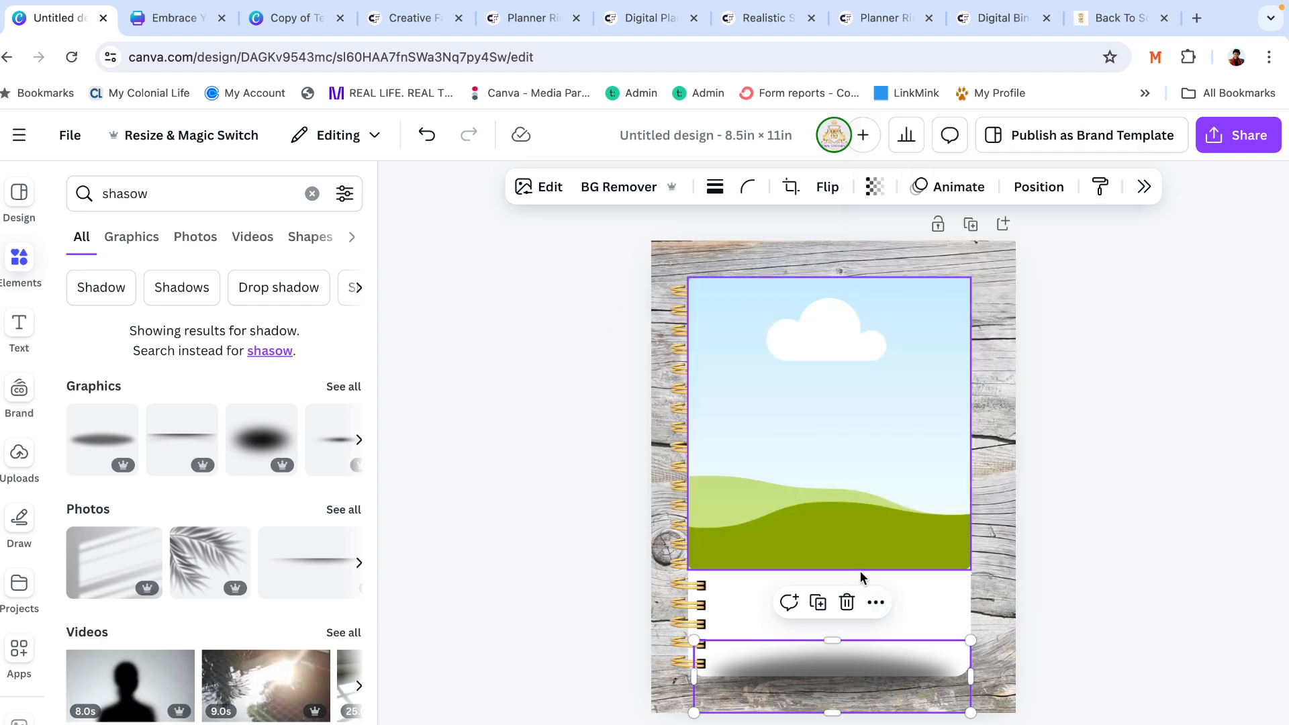
click(875, 603)
mouse_move(948, 343)
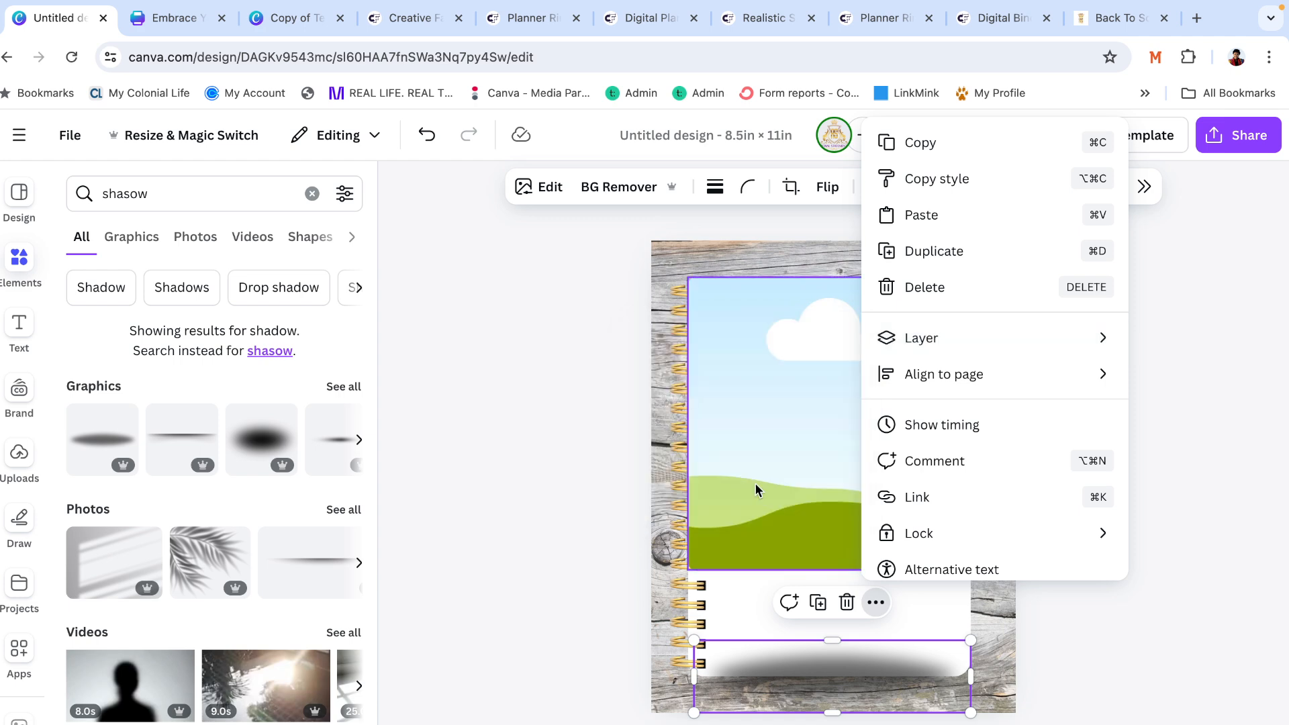
mouse_move(869, 338)
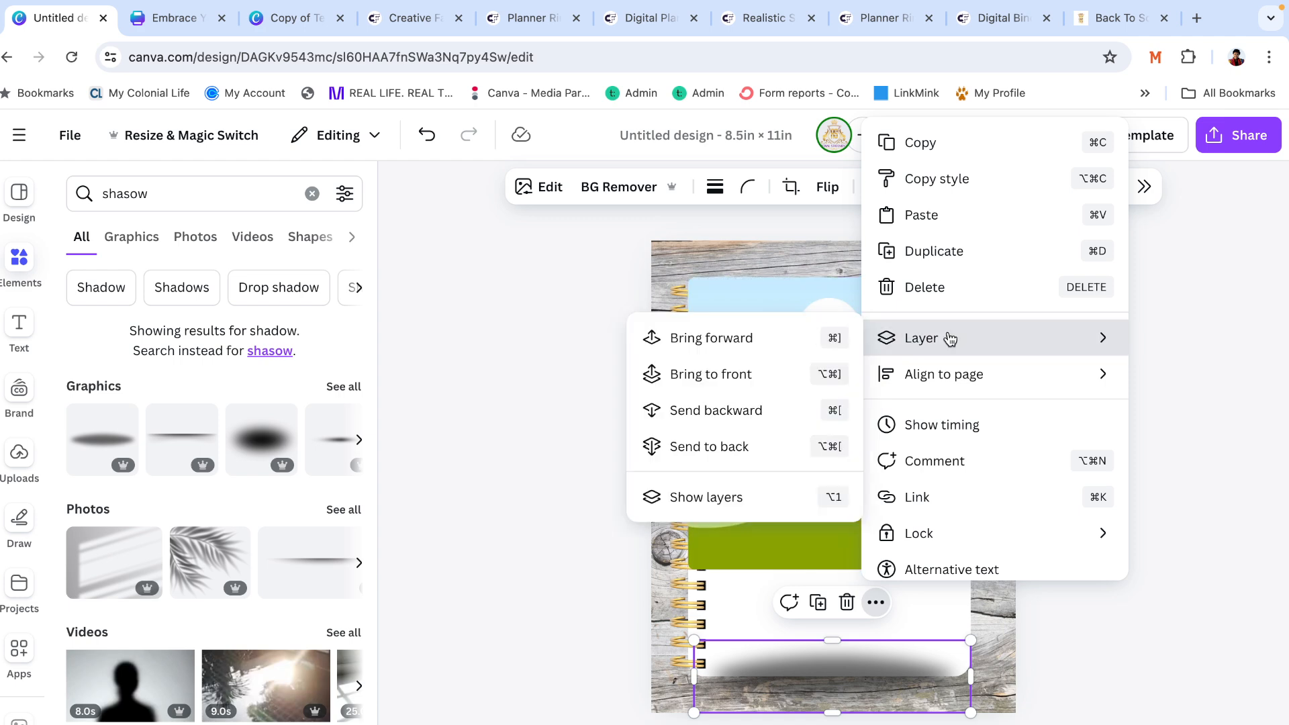
click(719, 495)
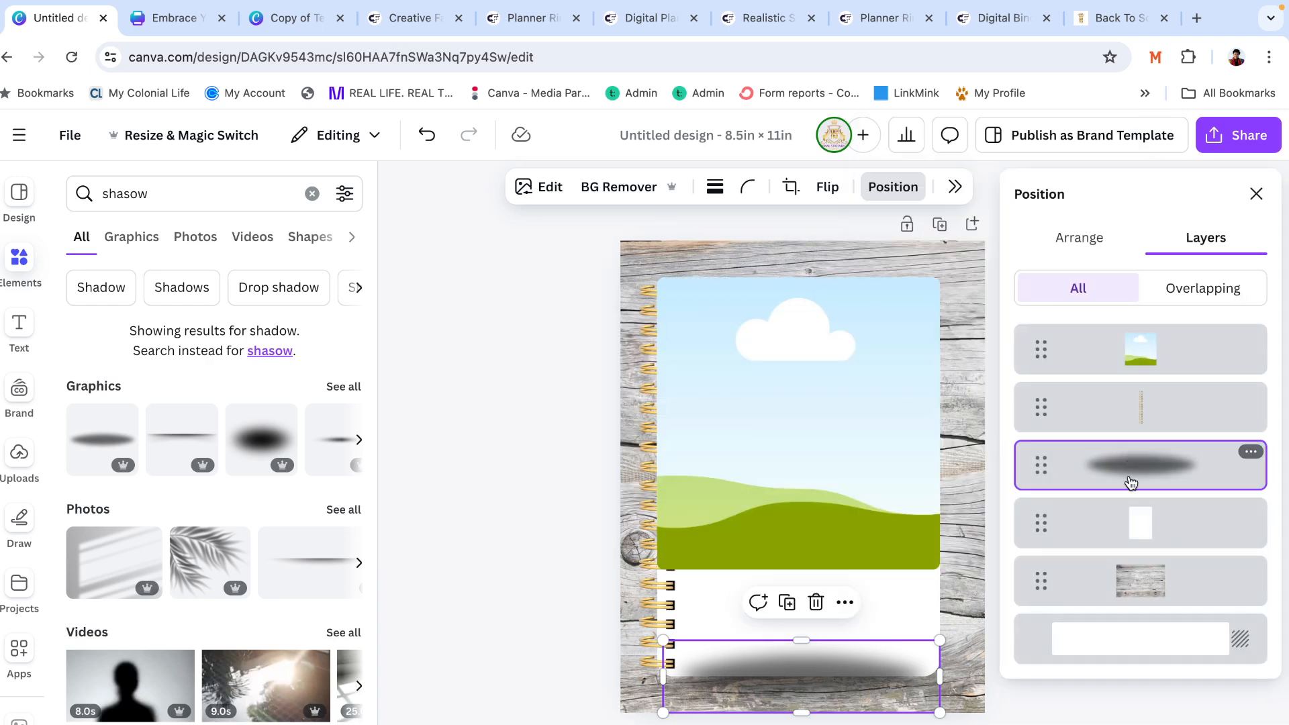
drag(1128, 465, 1131, 531)
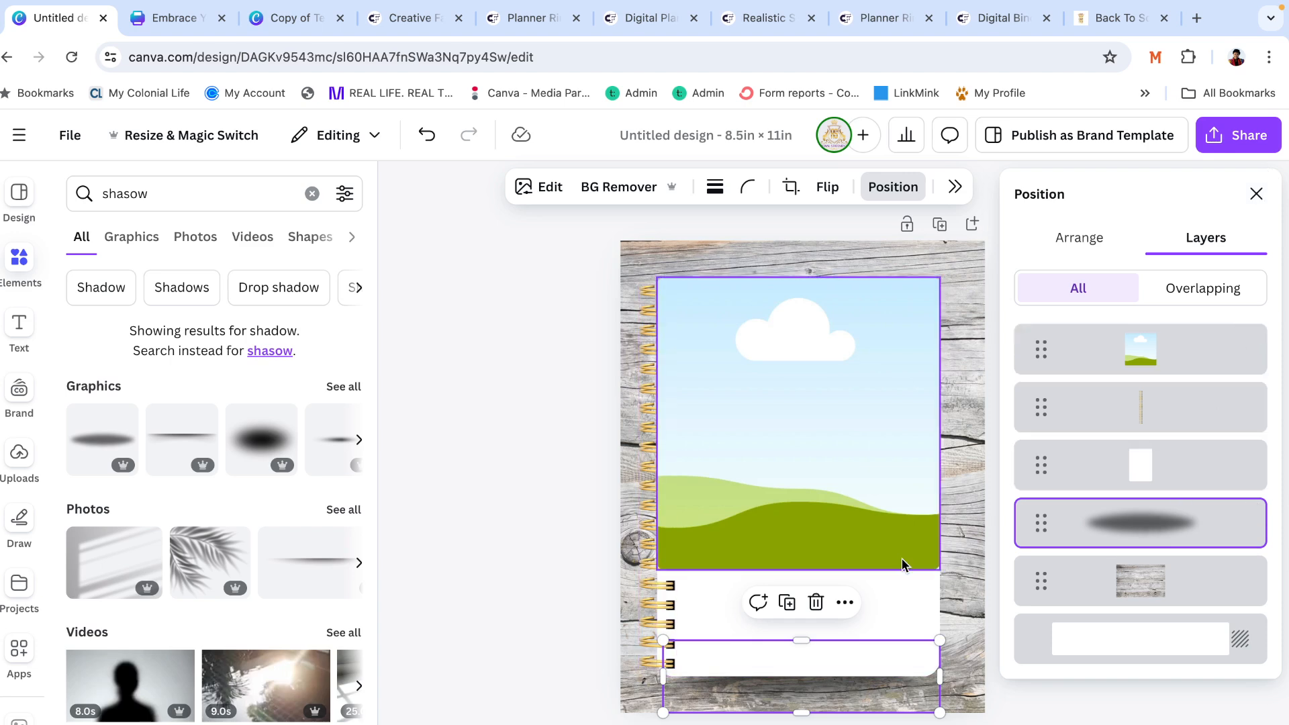
Duplicate the shadow, layer the copy just beneath the white cover shape, and place it along the cover's top edge
click(789, 606)
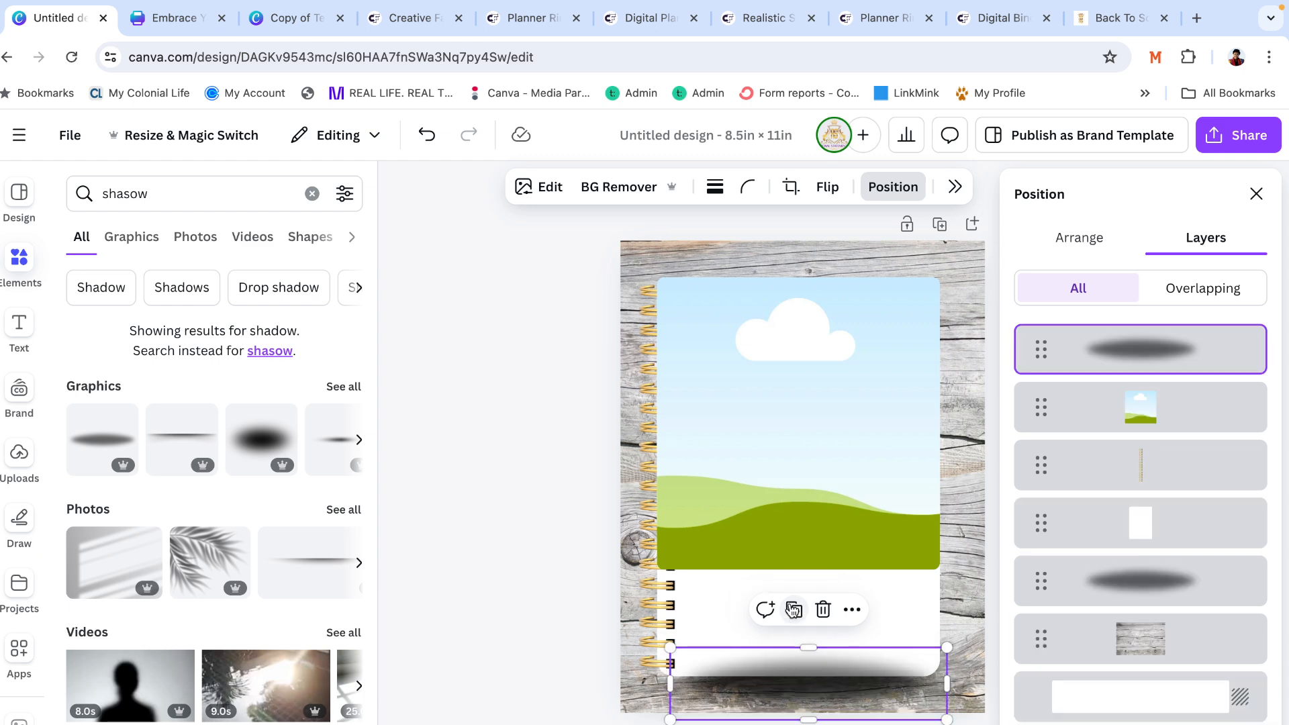
drag(1149, 365, 1140, 494)
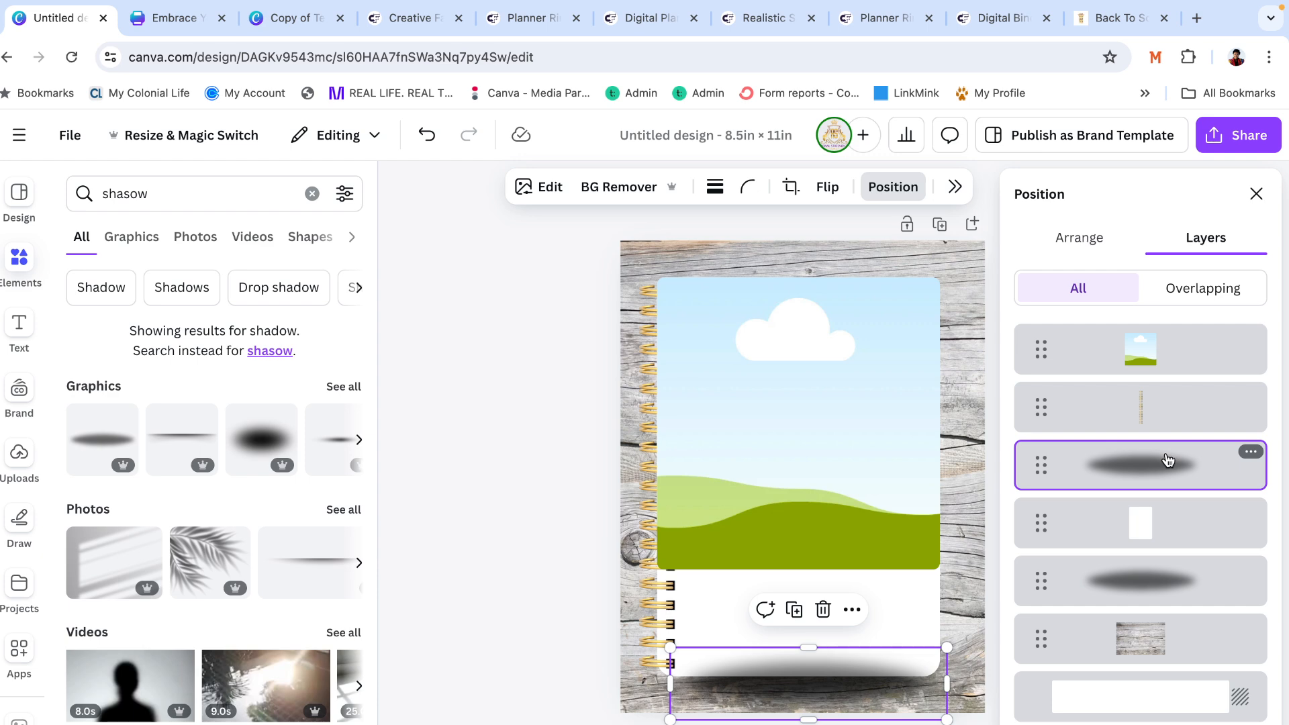
drag(1167, 456, 1154, 540)
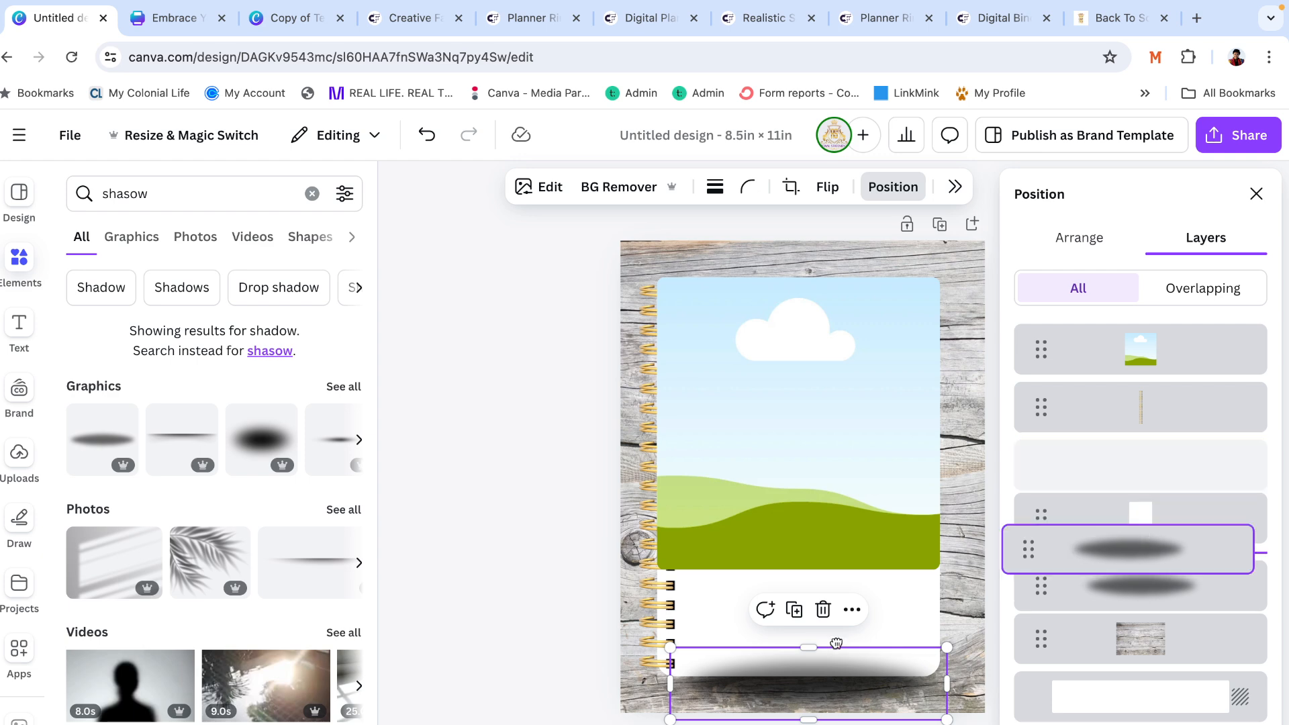
drag(836, 644, 836, 643)
drag(795, 559, 784, 274)
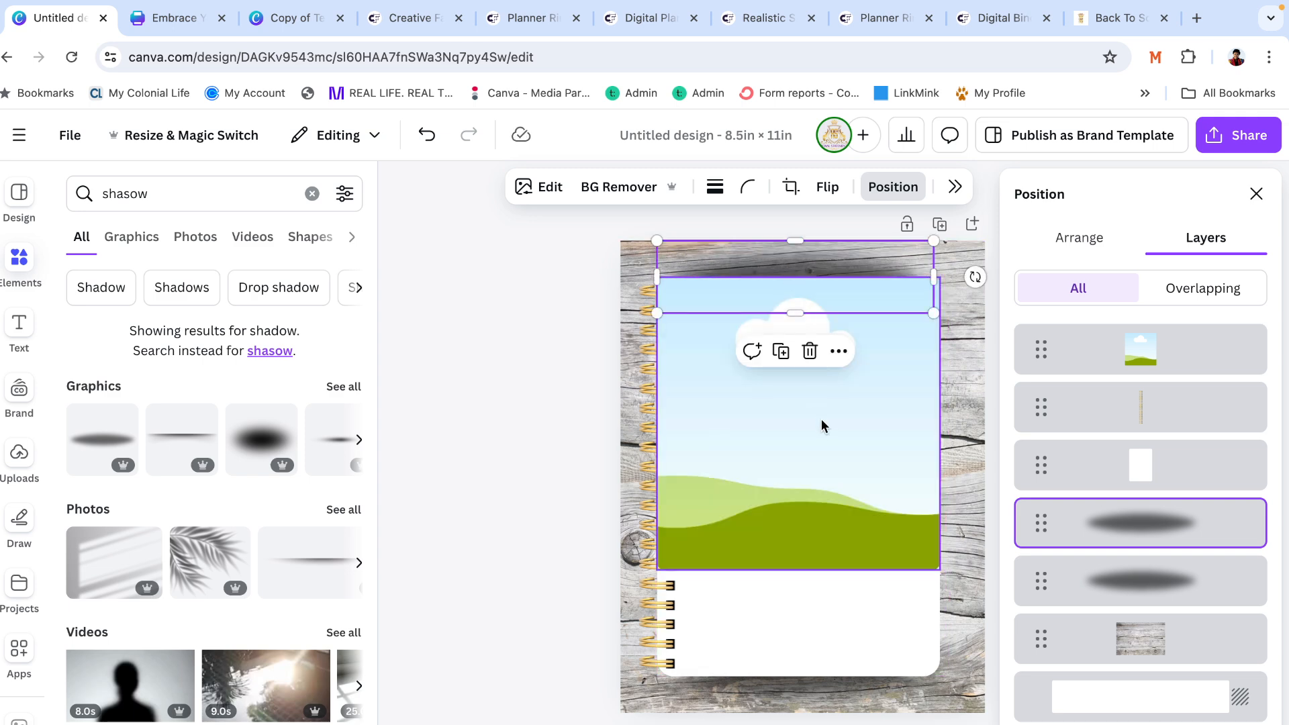
Move the landscape frame partly off the page's left side to uncover the white cover, and close the layer list
drag(824, 426, 583, 427)
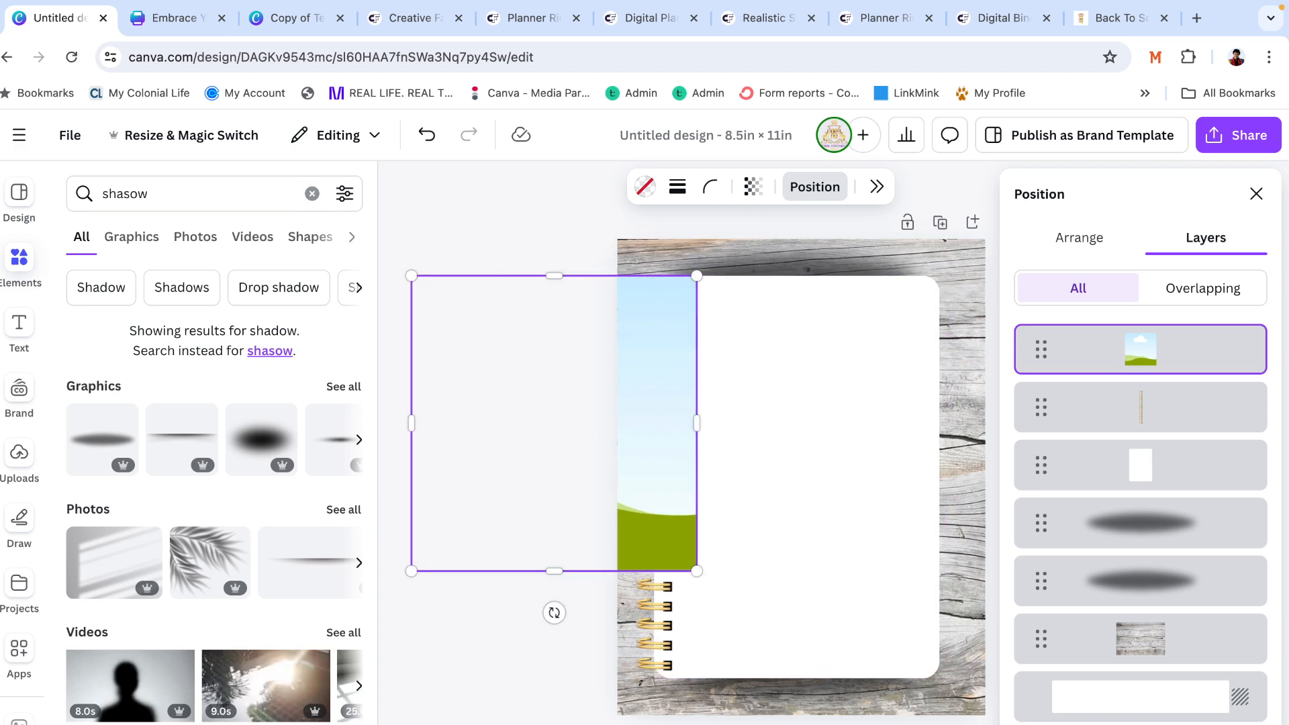
scroll(913, 489, up, 5)
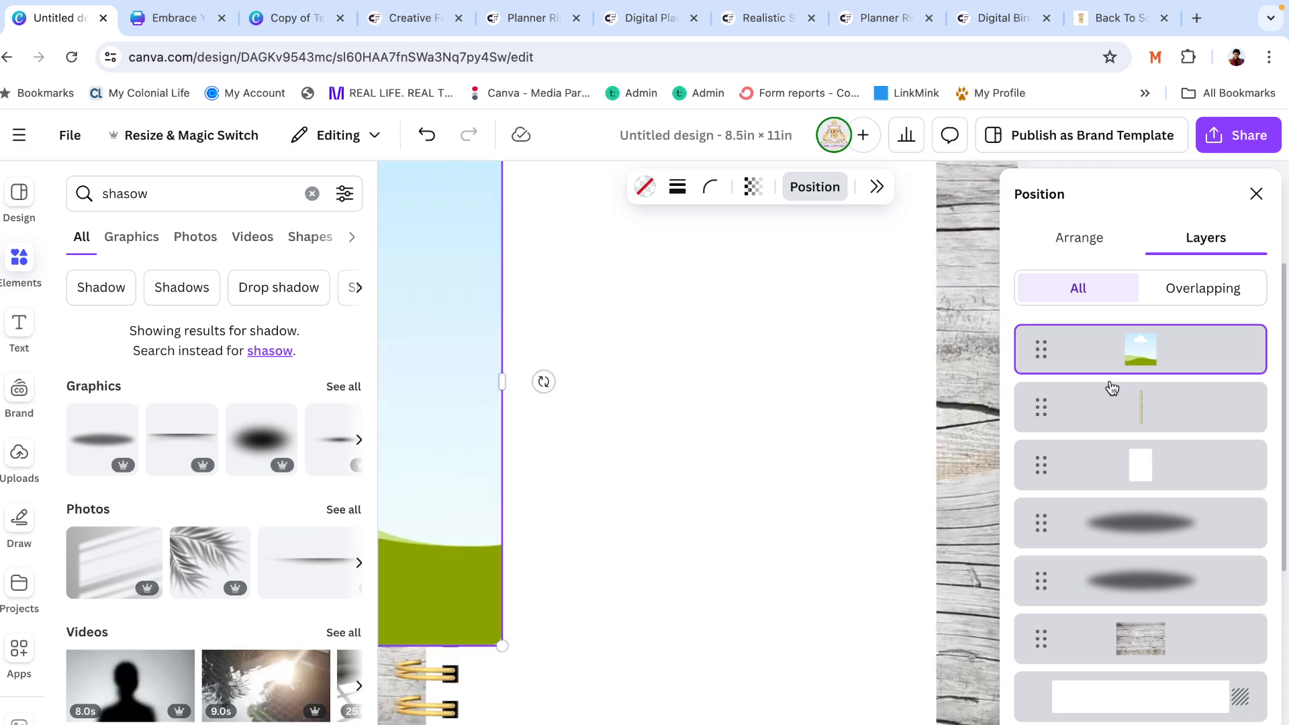
scroll(1113, 388, down, 2)
click(1247, 197)
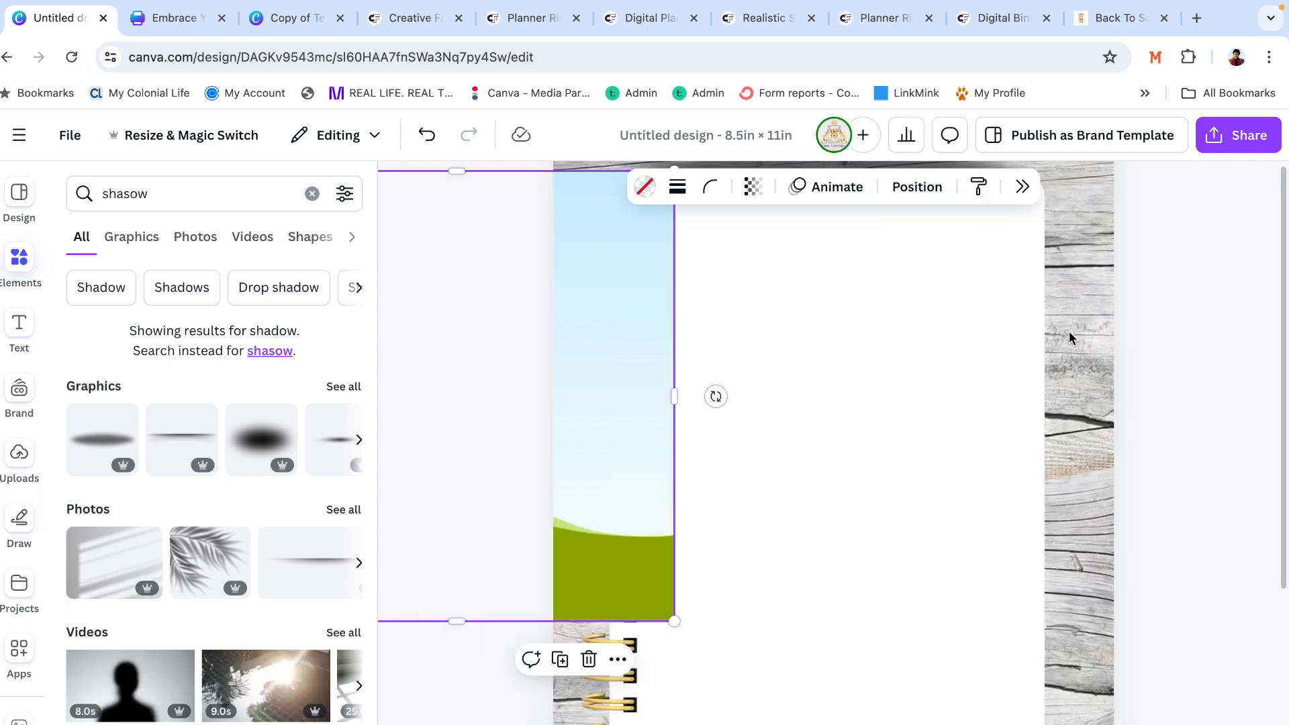
Select the shadow at the cover's top edge and nudge it slightly down behind the cover
scroll(1069, 331, down, 2)
scroll(1069, 332, up, 4)
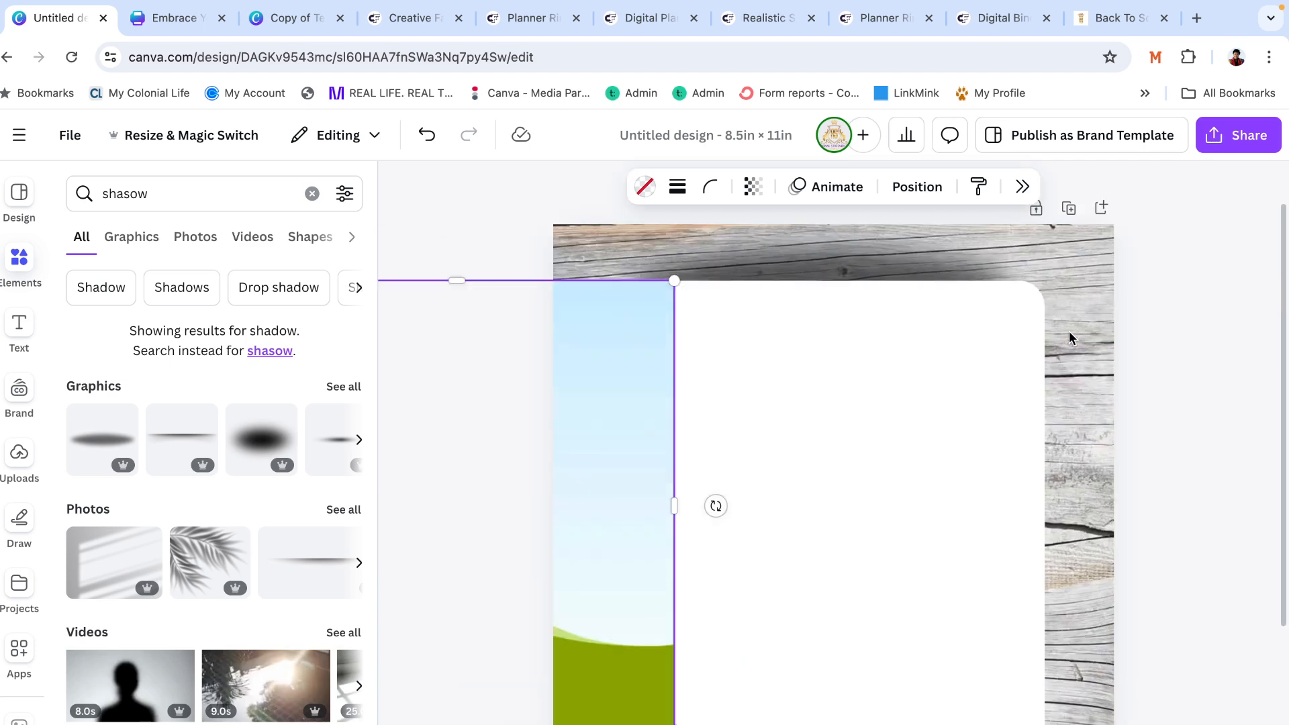
click(902, 263)
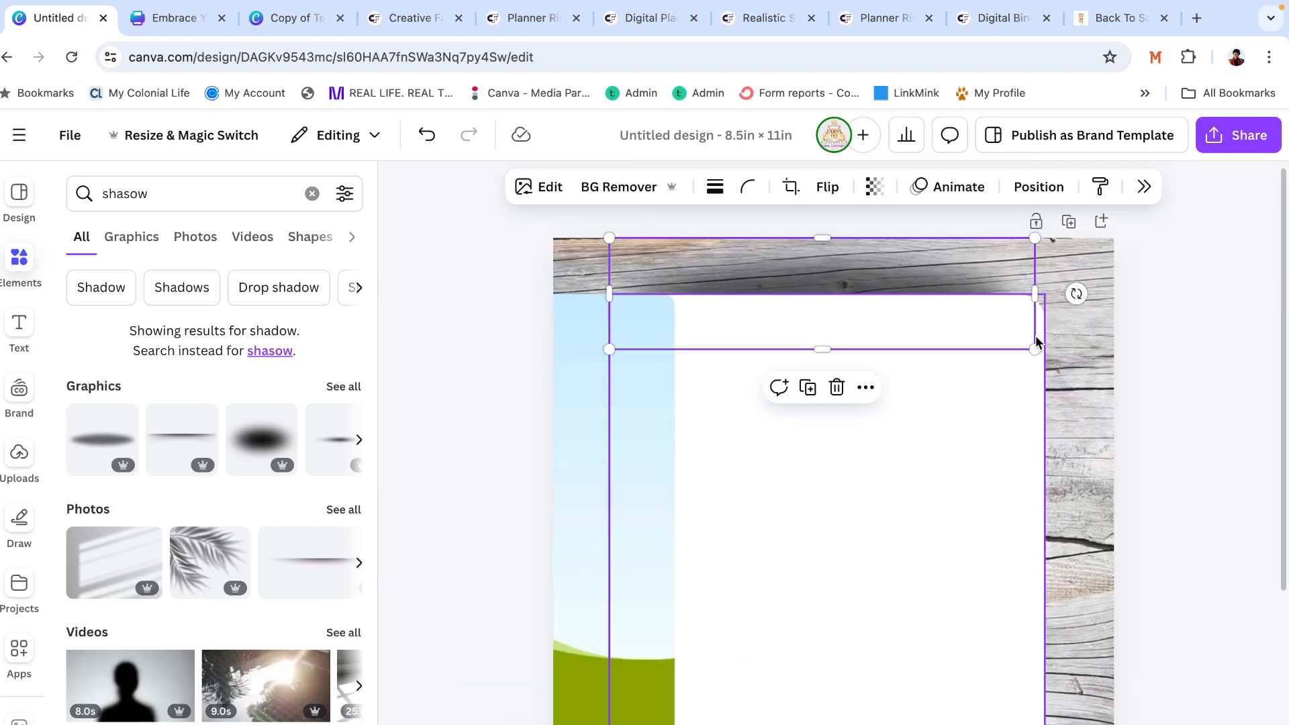
drag(957, 261, 959, 276)
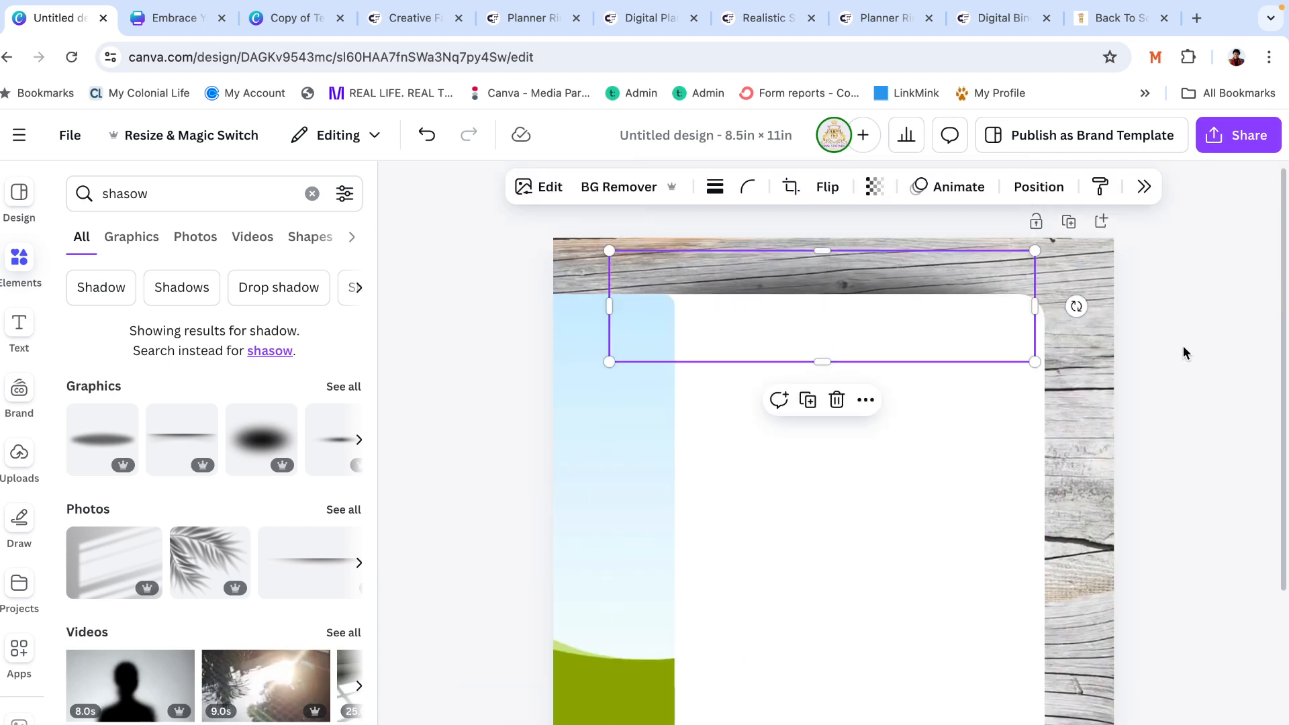
Move the landscape frame back over the white cover and stretch its lower edge down to the cover's bottom
scroll(1184, 353, down, 2)
scroll(1184, 352, down, 2)
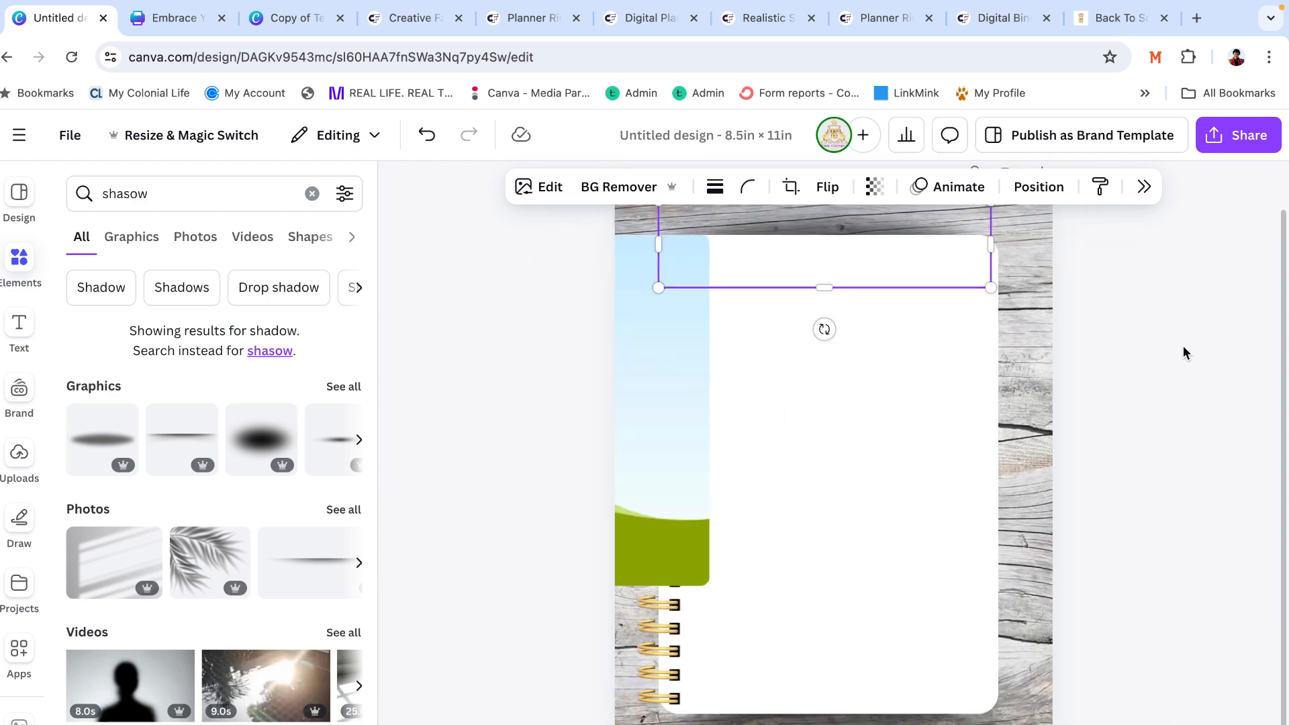
drag(647, 421, 935, 431)
drag(826, 586, 827, 713)
click(1156, 409)
click(905, 454)
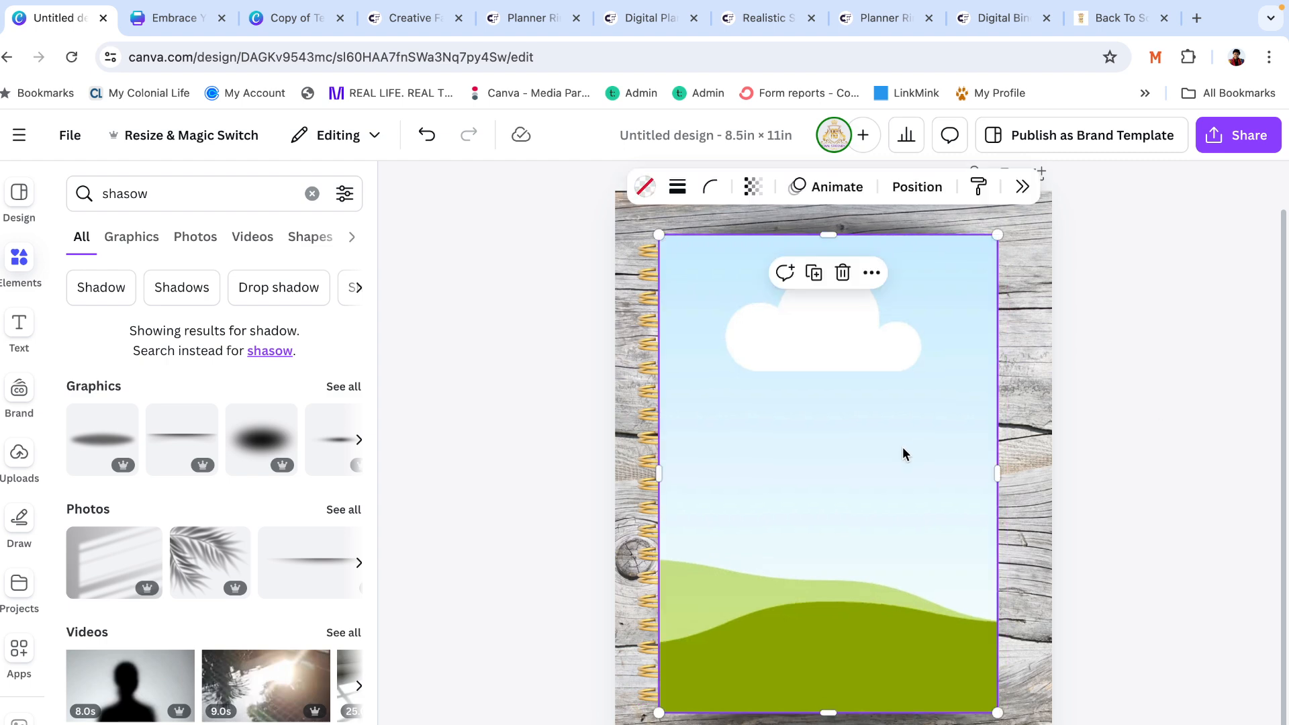
Send the landscape frame backward so it sits behind the gold binder rings, and deselect it
click(871, 273)
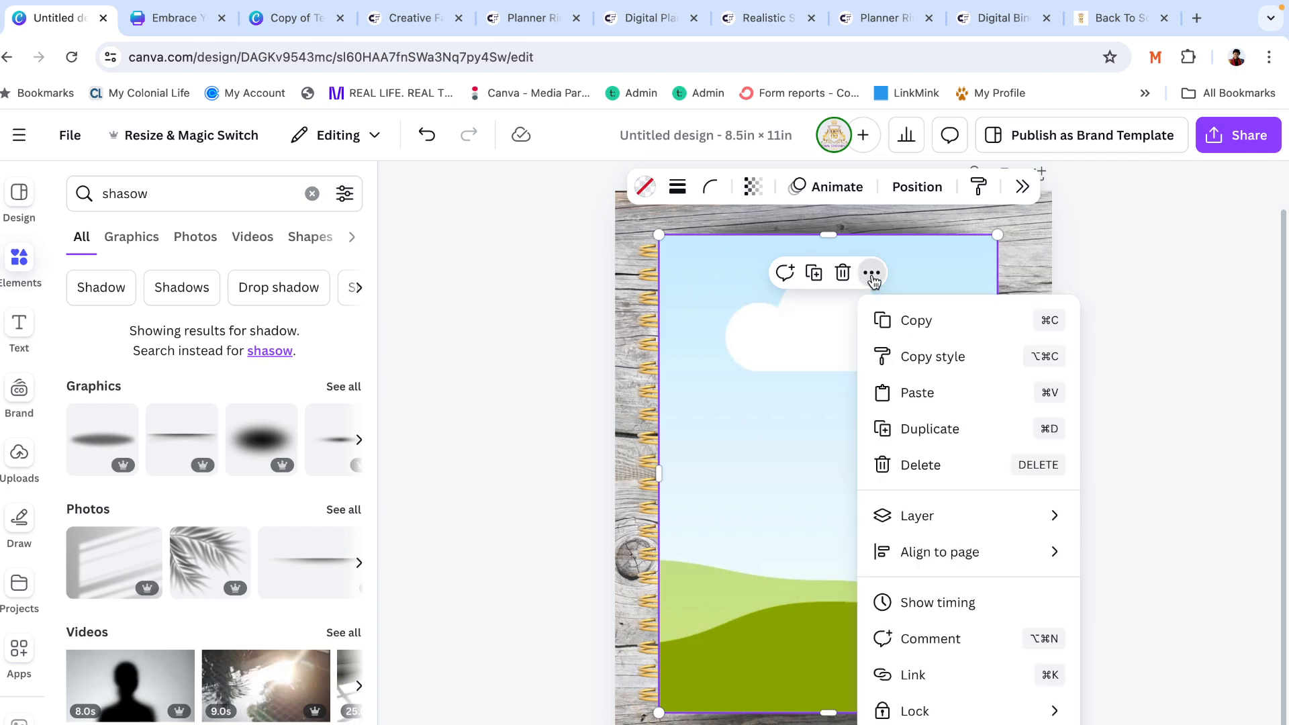
mouse_move(918, 522)
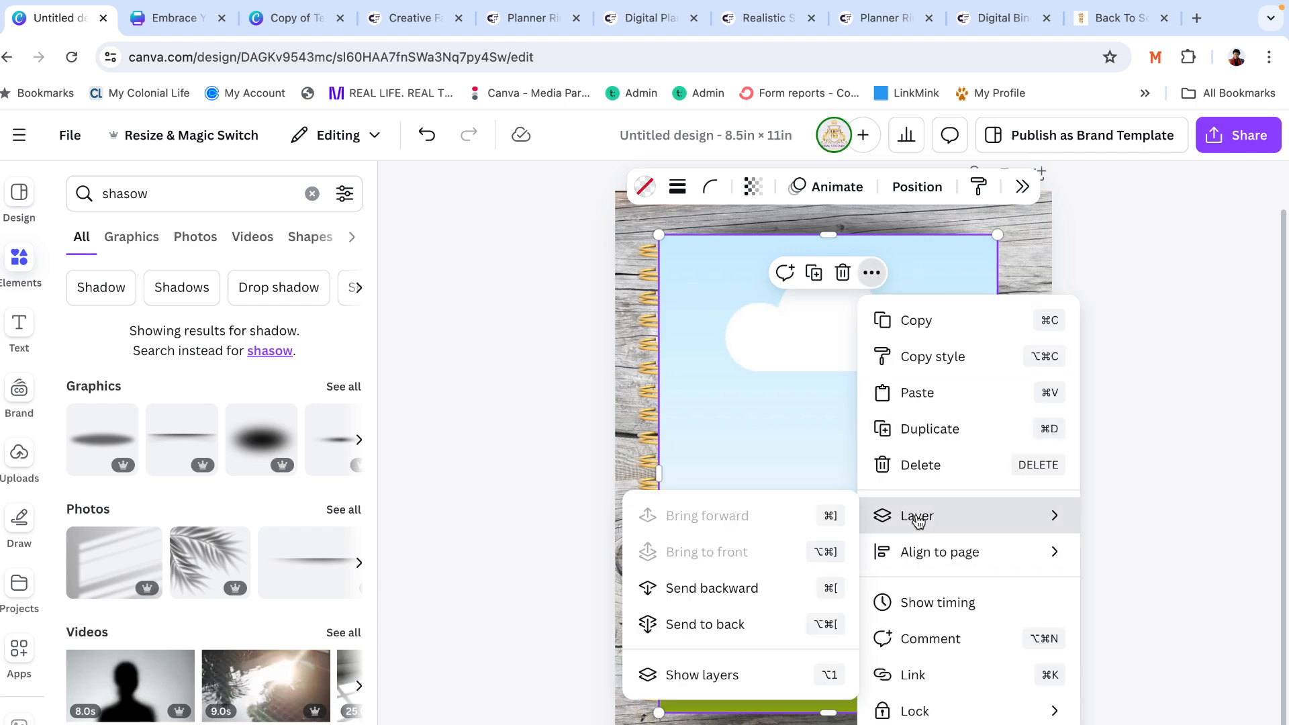
click(762, 592)
click(1079, 395)
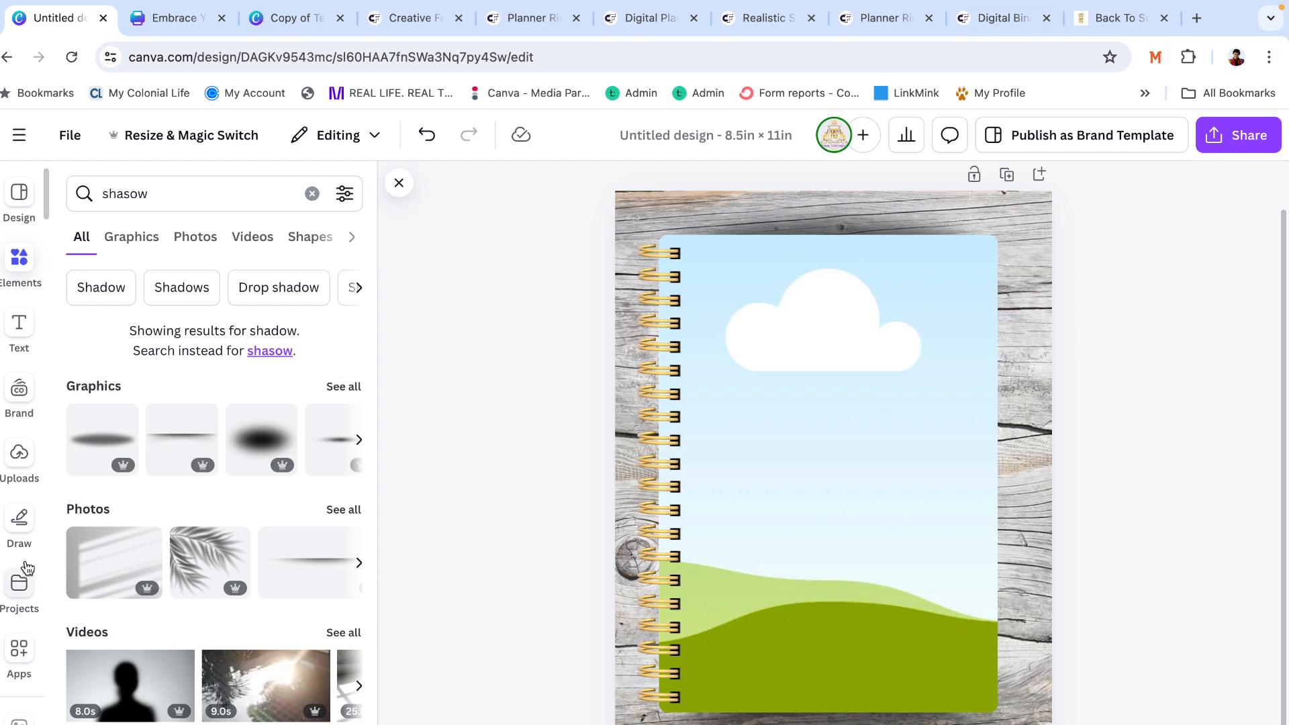
Look through the available content sources and the saved project designs and folders for a cover image
scroll(32, 655, down, 2)
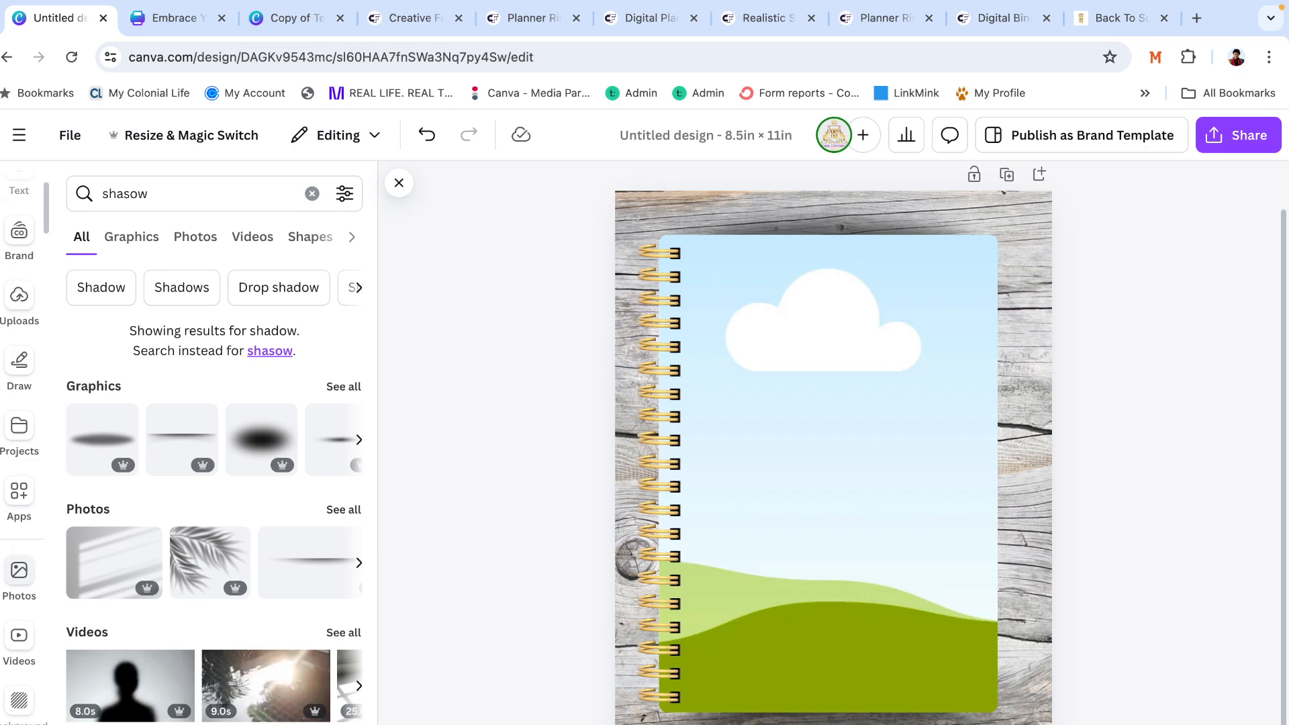
mouse_move(3, 542)
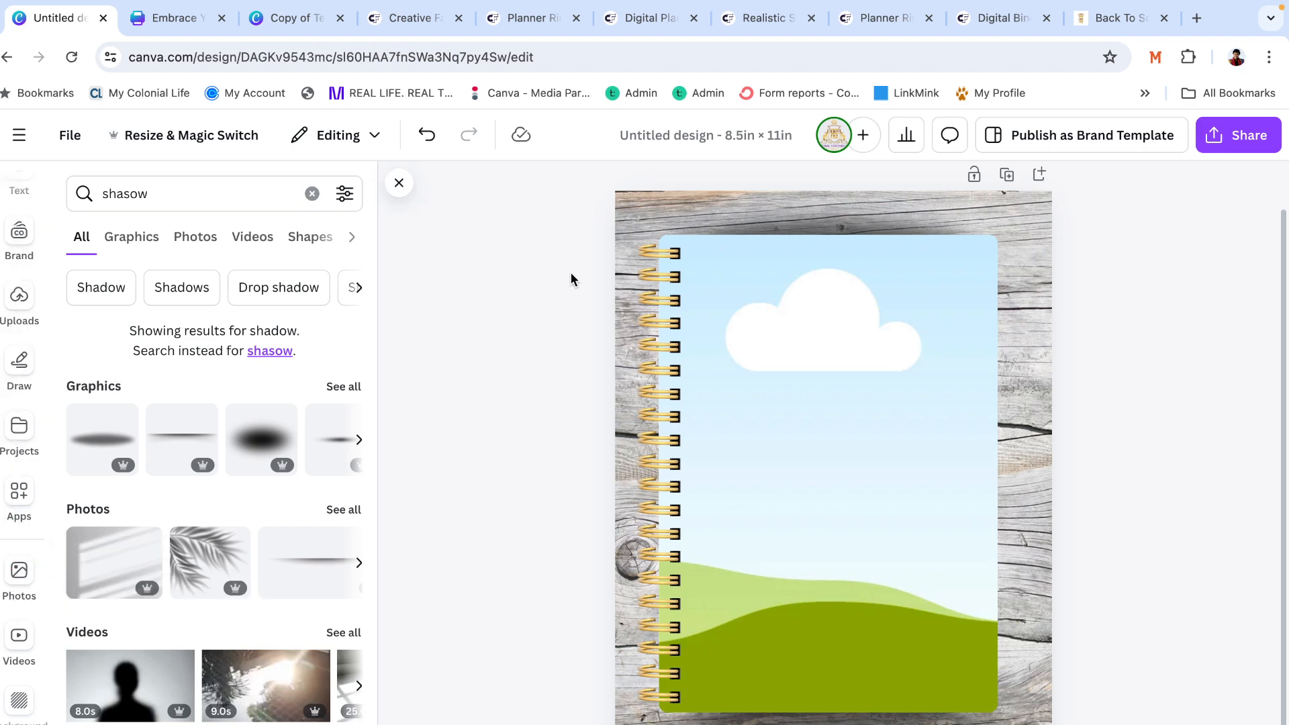
scroll(14, 672, down, 1)
scroll(9, 674, down, 3)
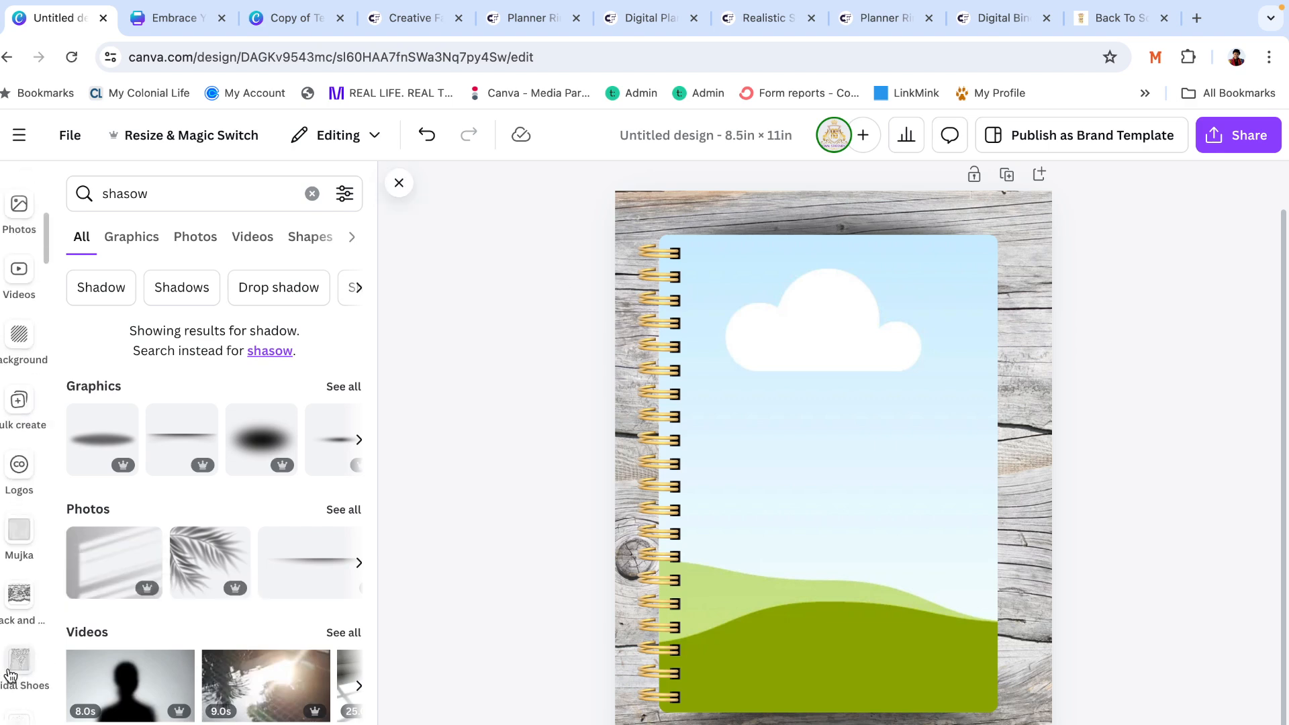
scroll(11, 604, up, 6)
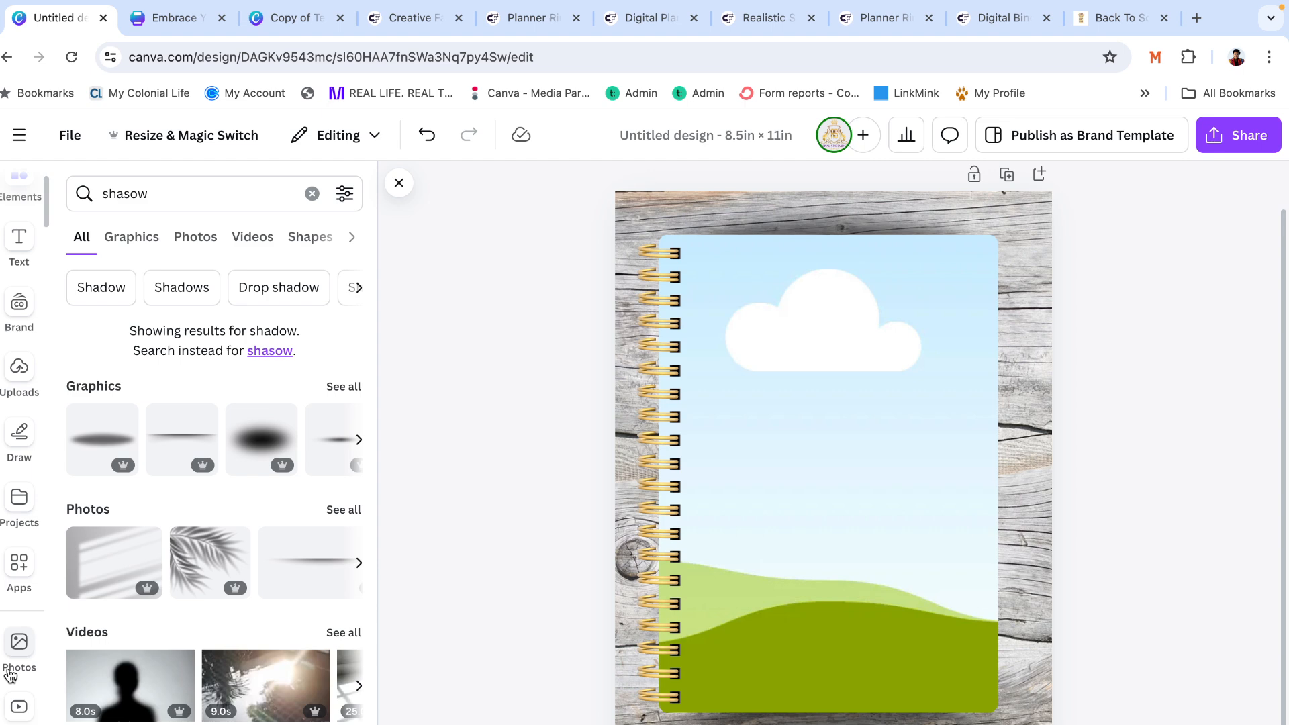
click(15, 517)
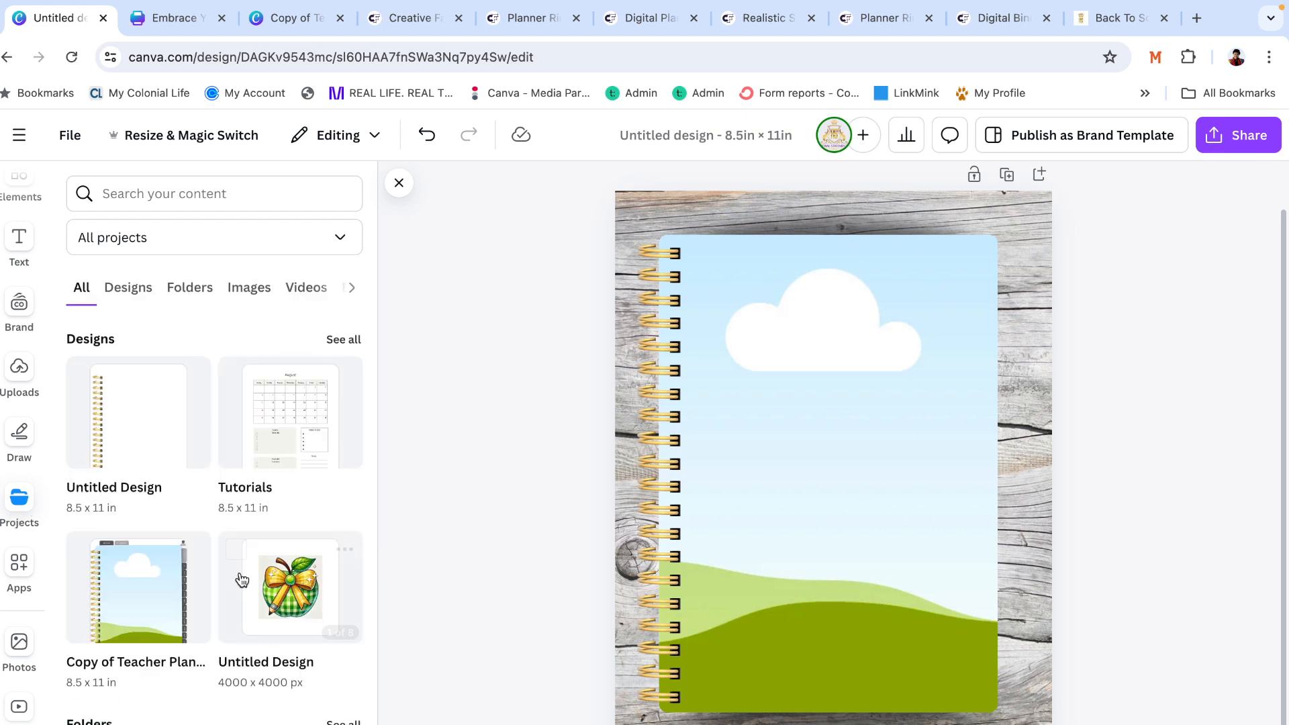
scroll(240, 582, down, 5)
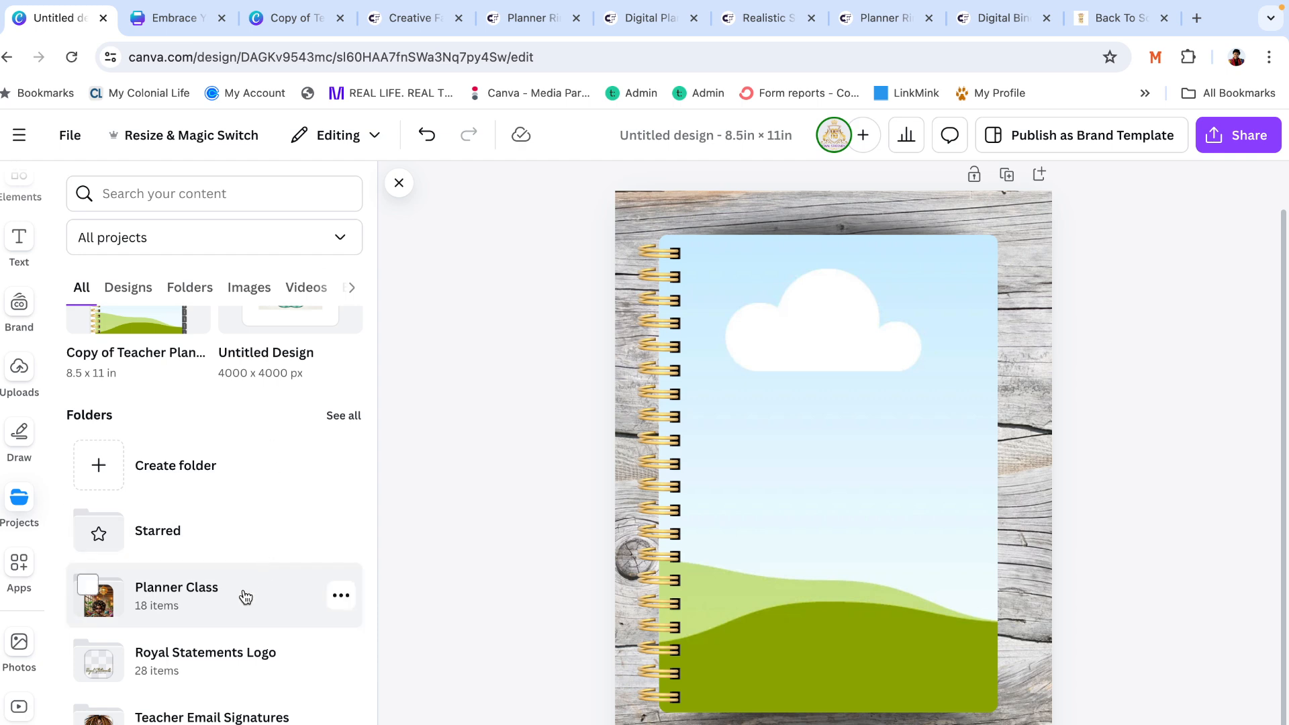
scroll(216, 437, up, 5)
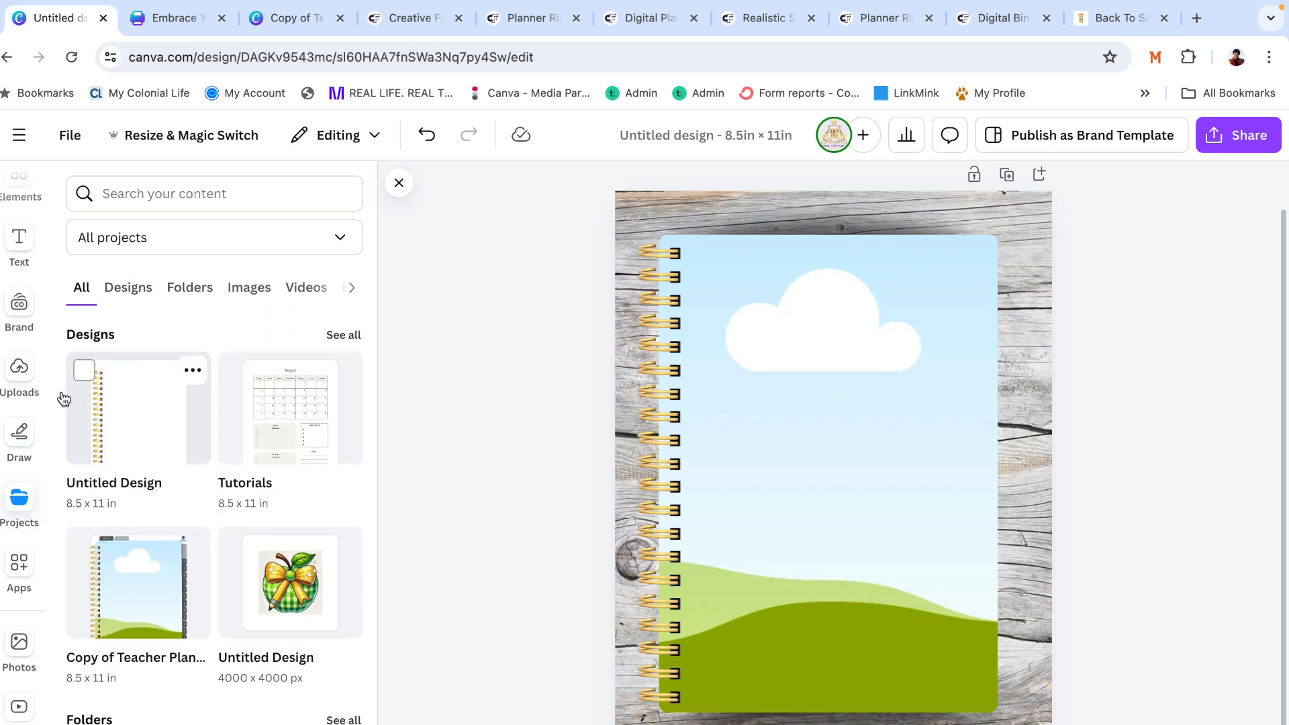
Find the uploaded illustration of the curly-haired woman in a red floral top and place it in the cover's landscape frame
click(25, 373)
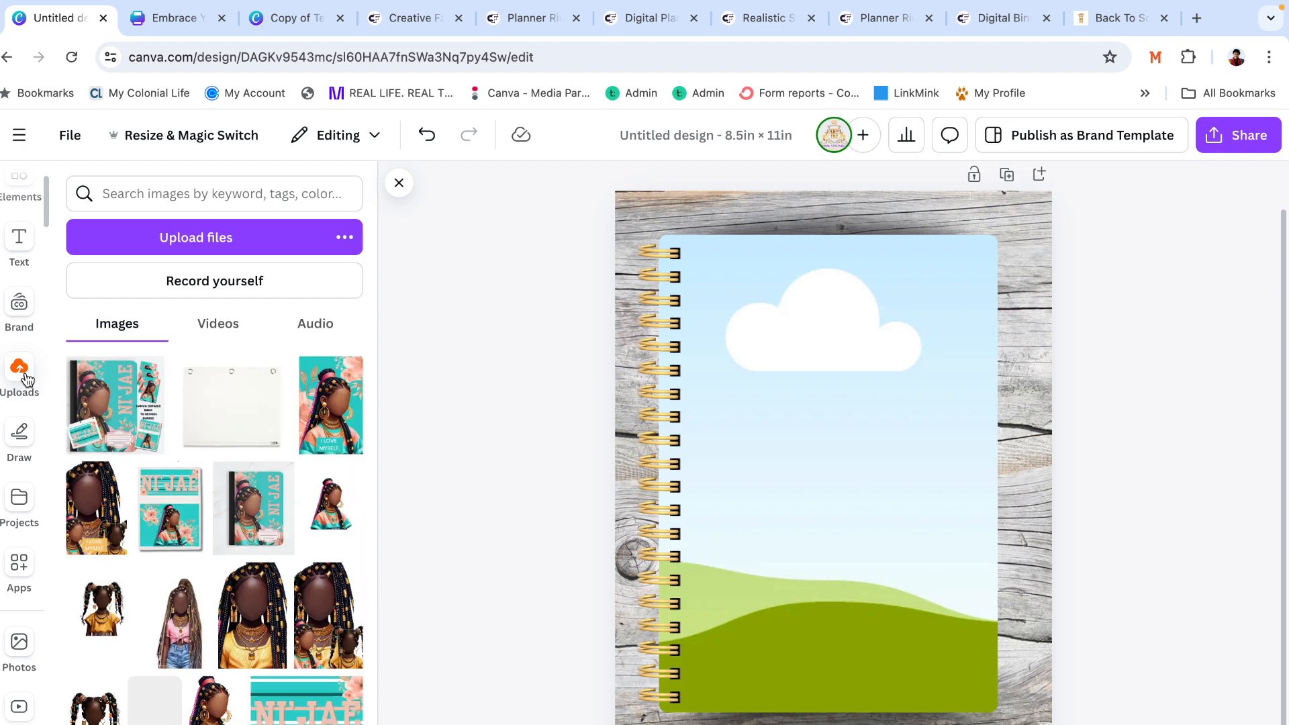
scroll(195, 608, down, 5)
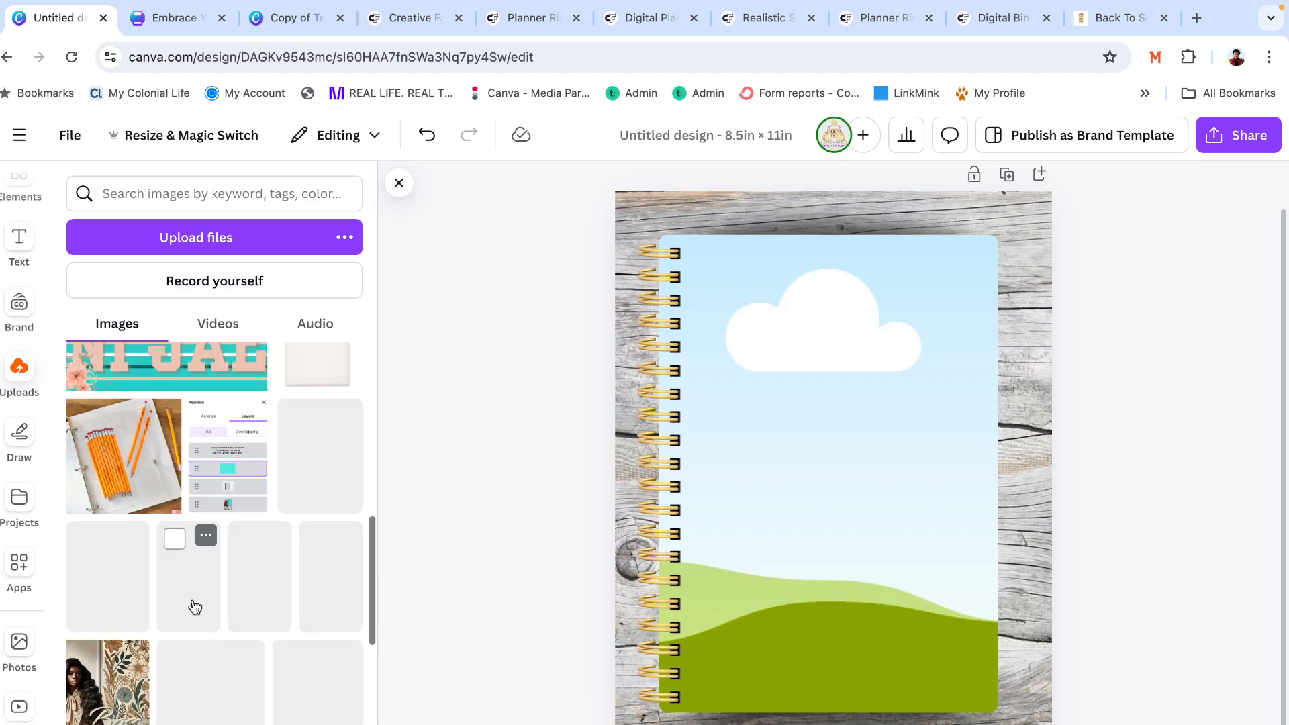
scroll(194, 608, down, 2)
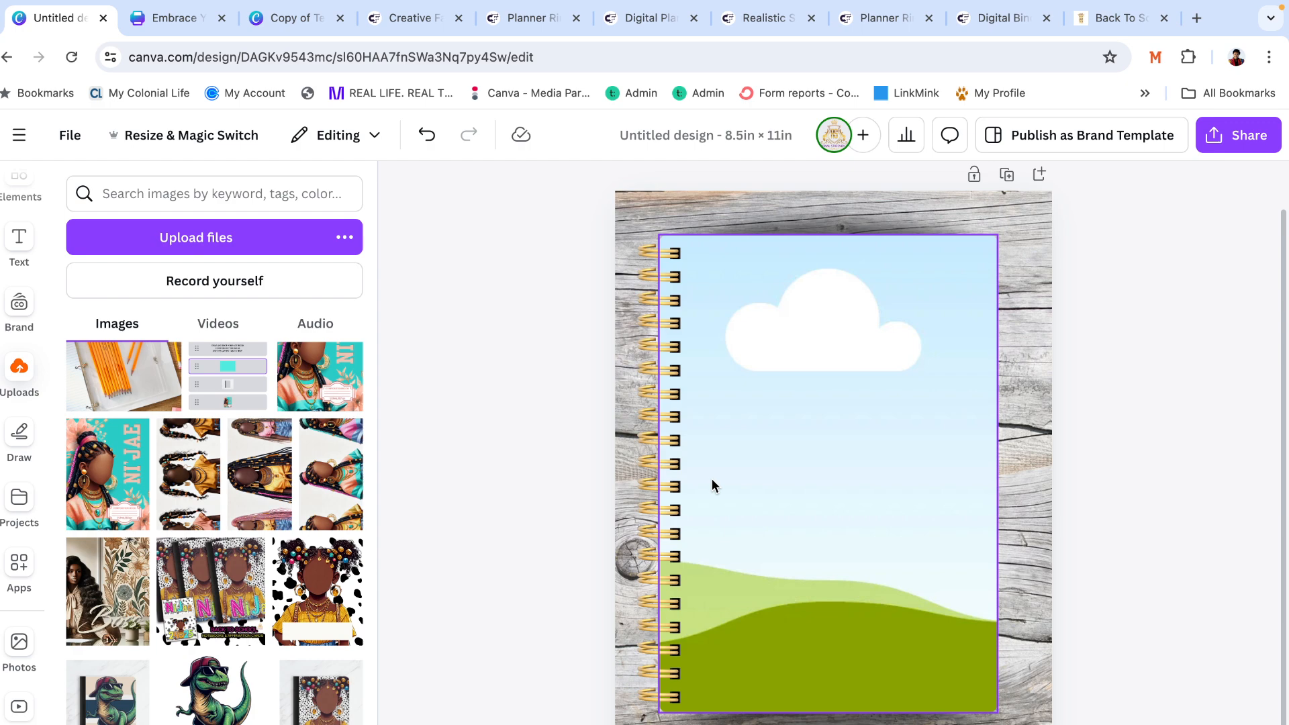
scroll(246, 668, down, 4)
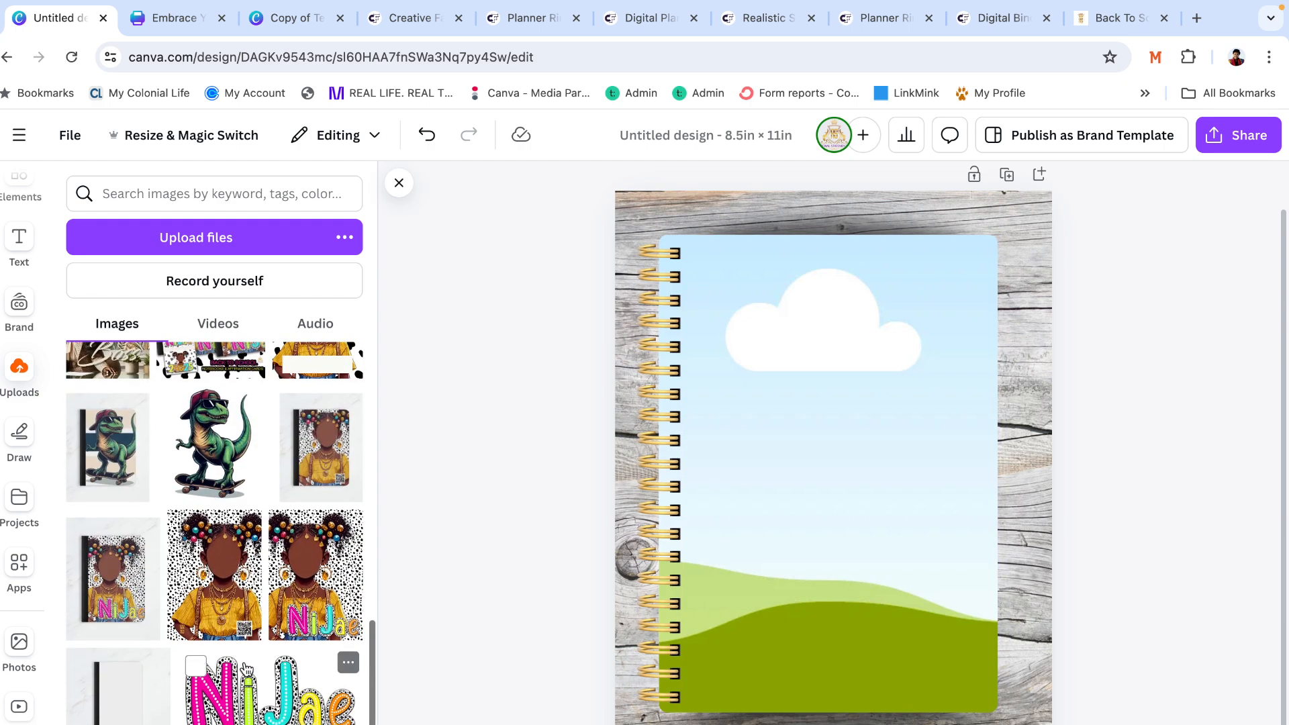
scroll(246, 668, down, 6)
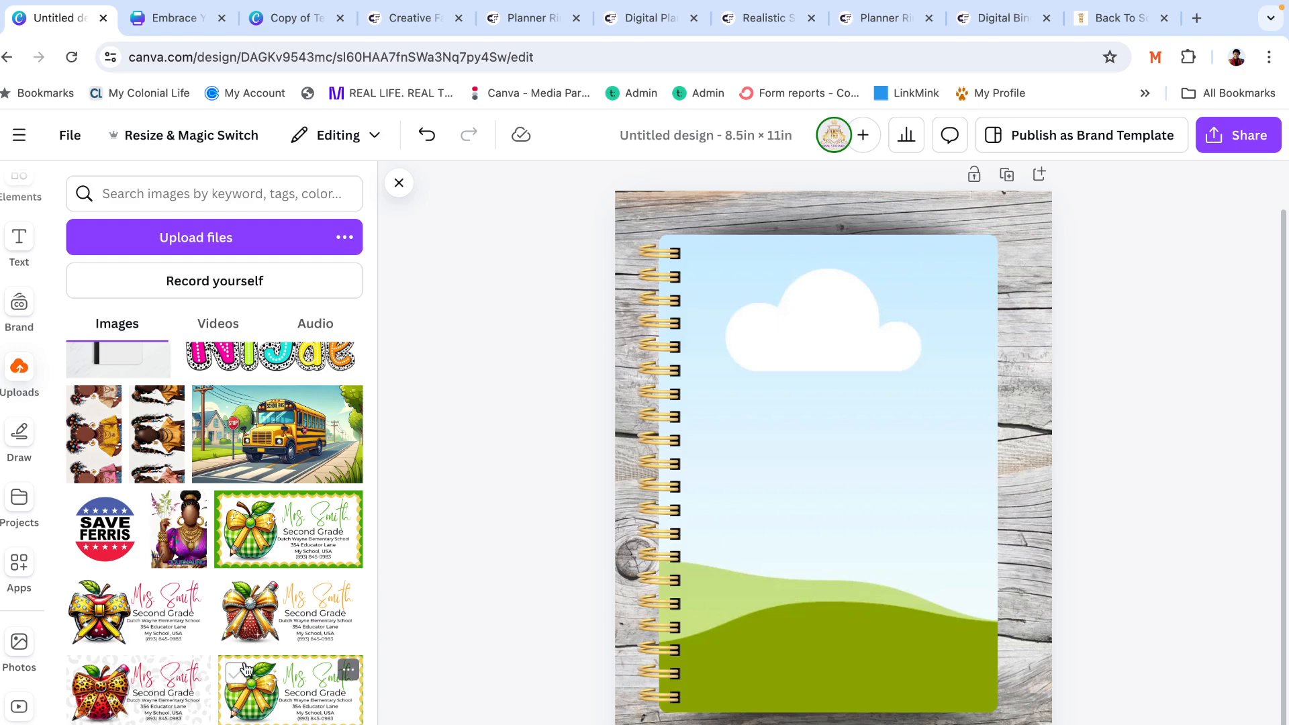
scroll(246, 668, down, 10)
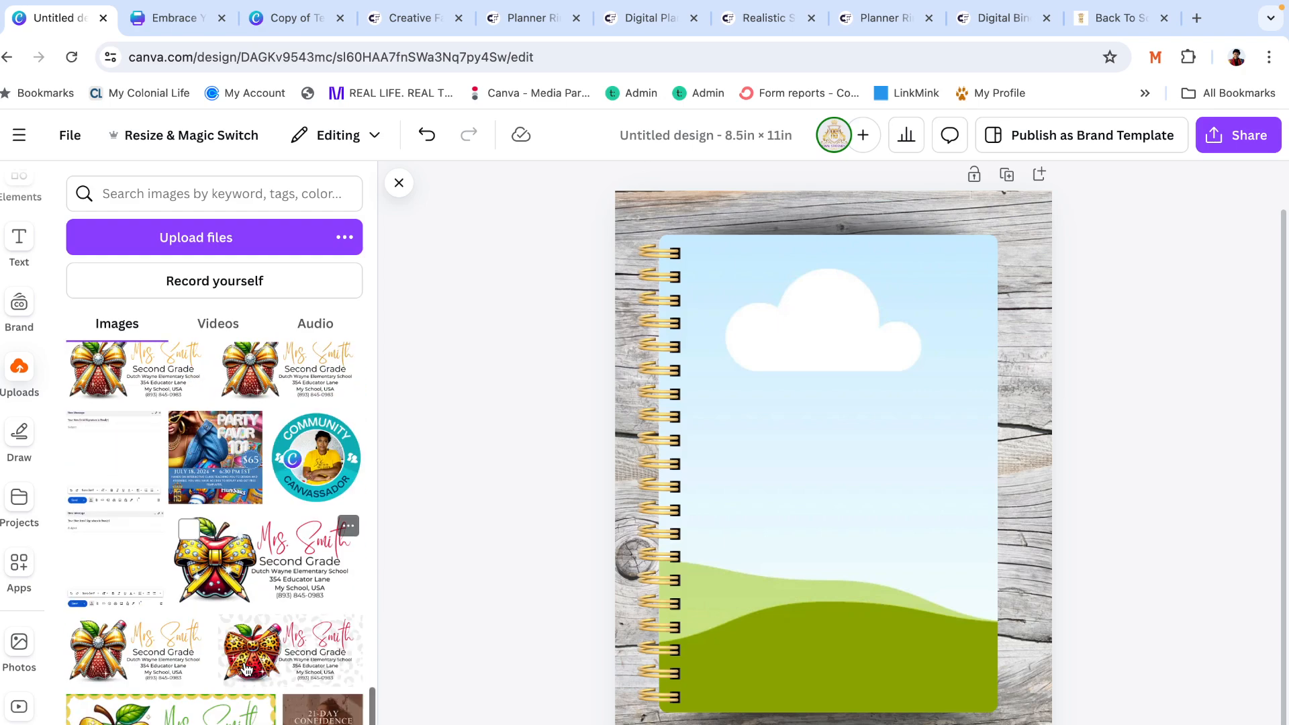
scroll(246, 668, down, 3)
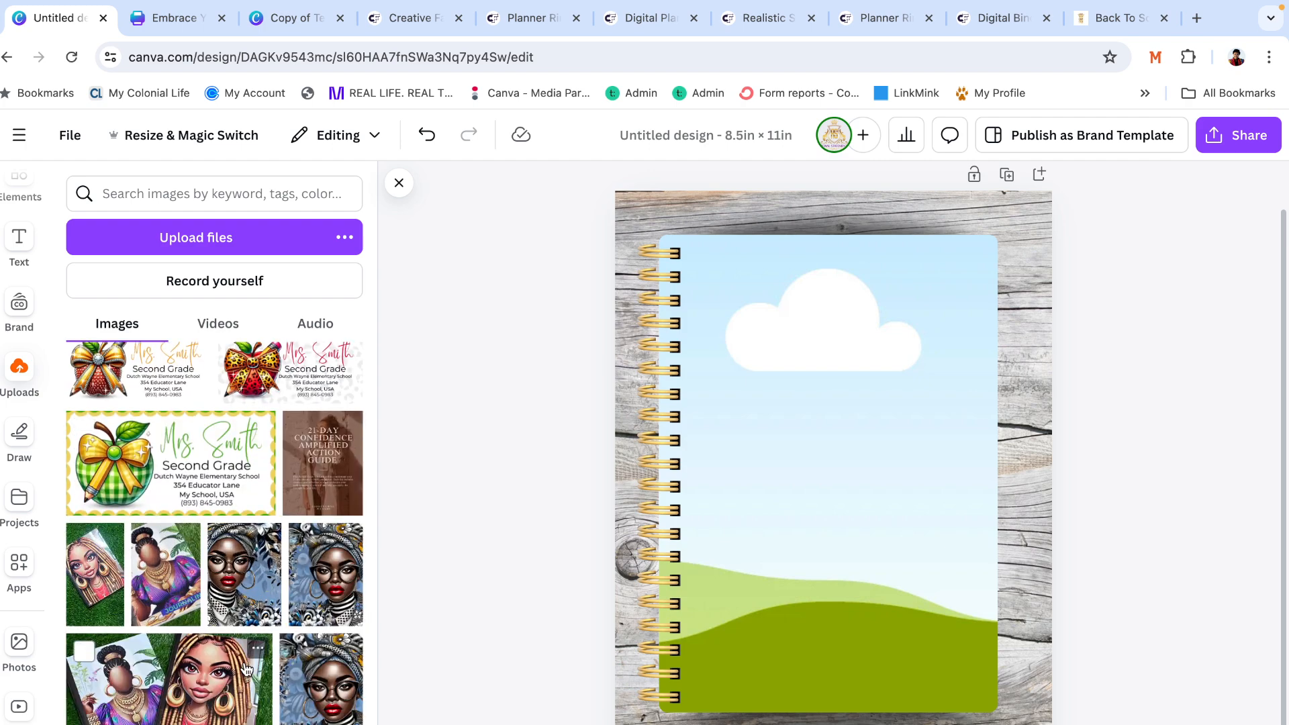
scroll(215, 704, down, 4)
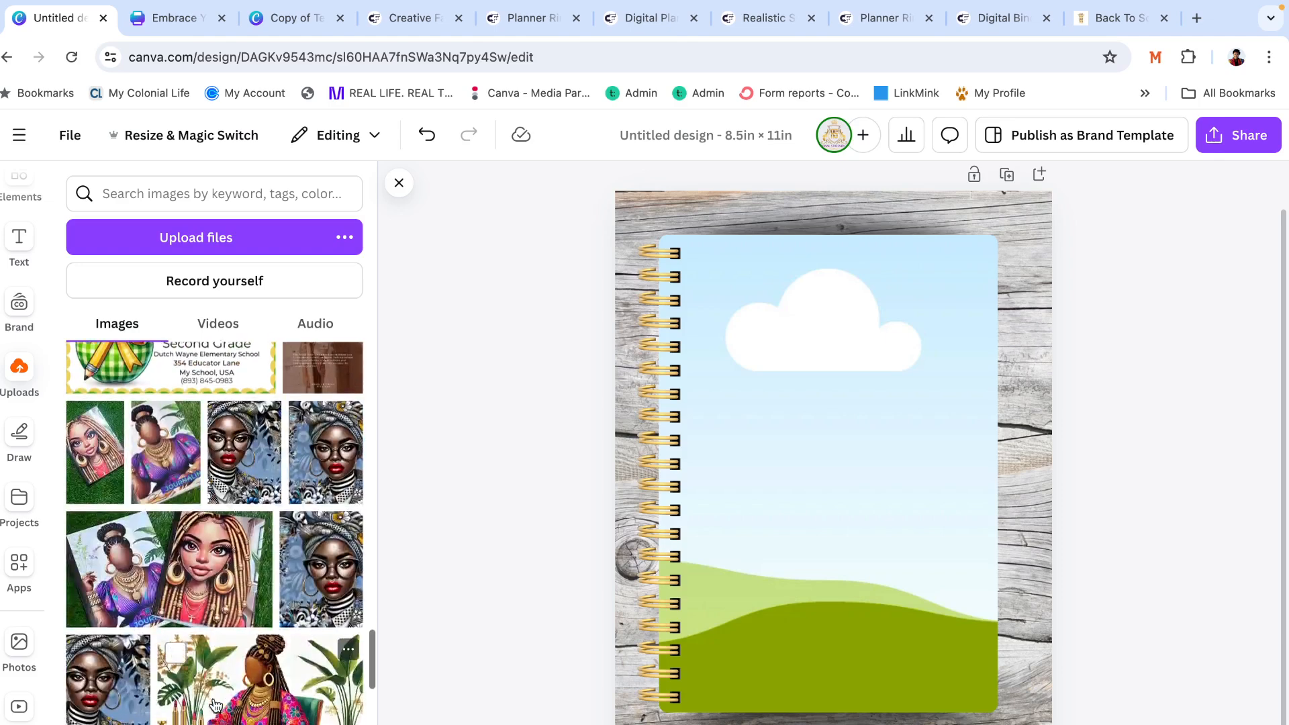
scroll(215, 704, down, 1)
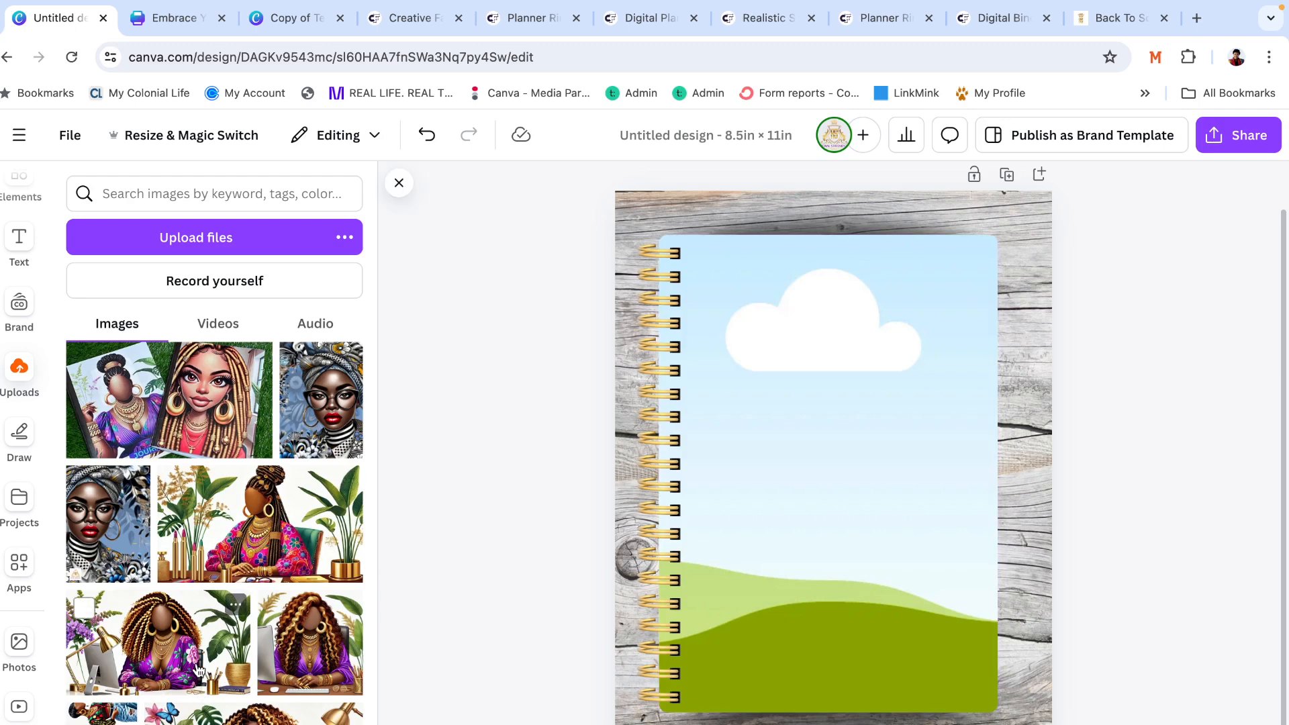
scroll(249, 675, down, 2)
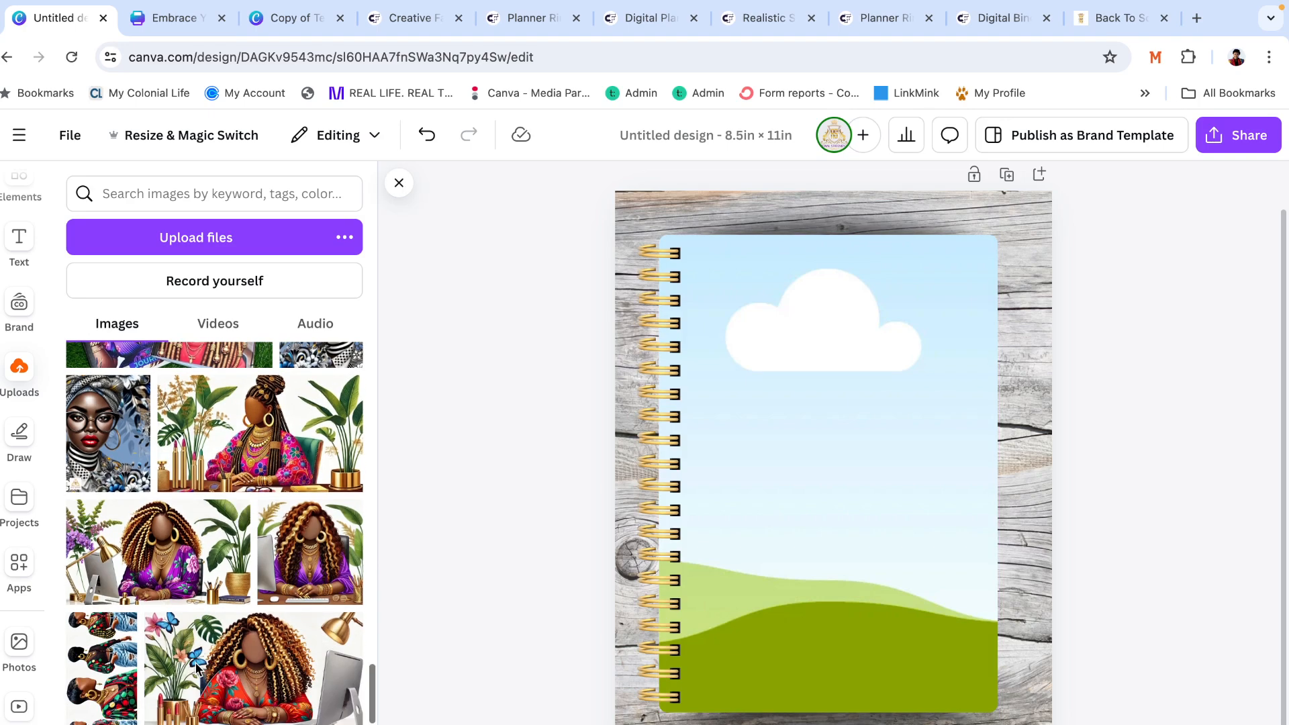
click(948, 387)
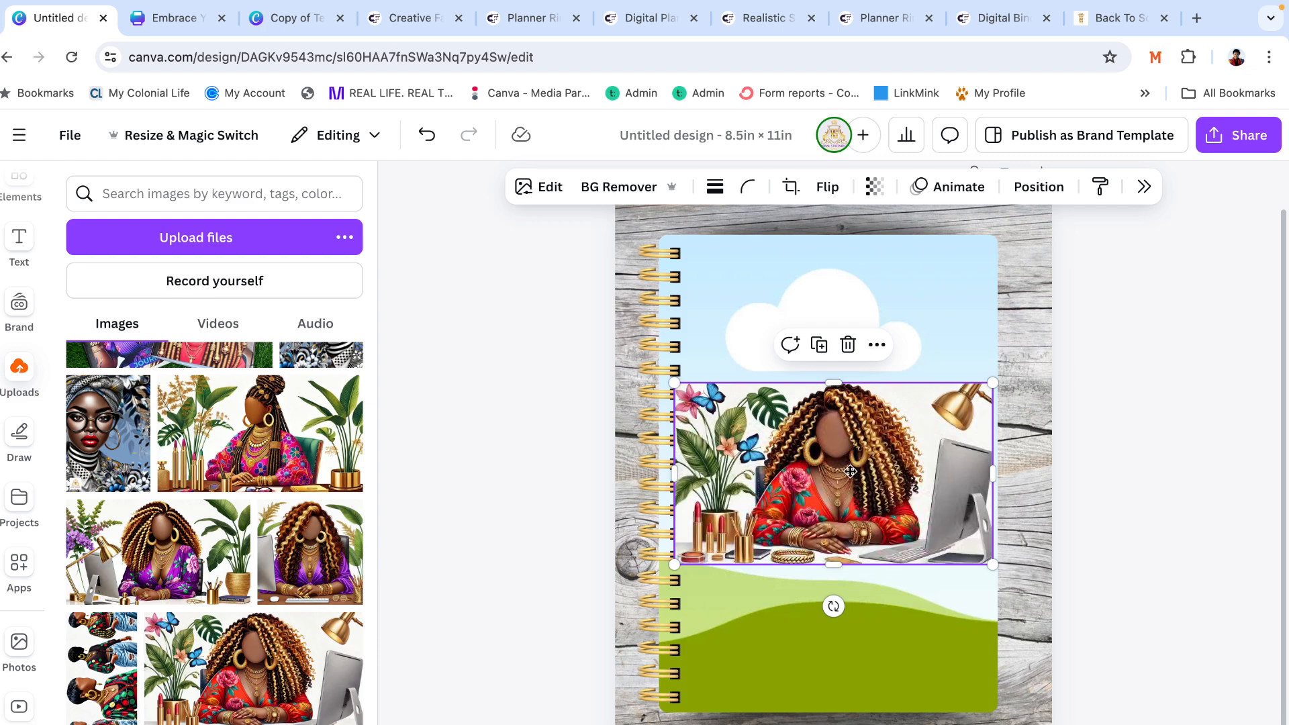
drag(849, 439, 857, 420)
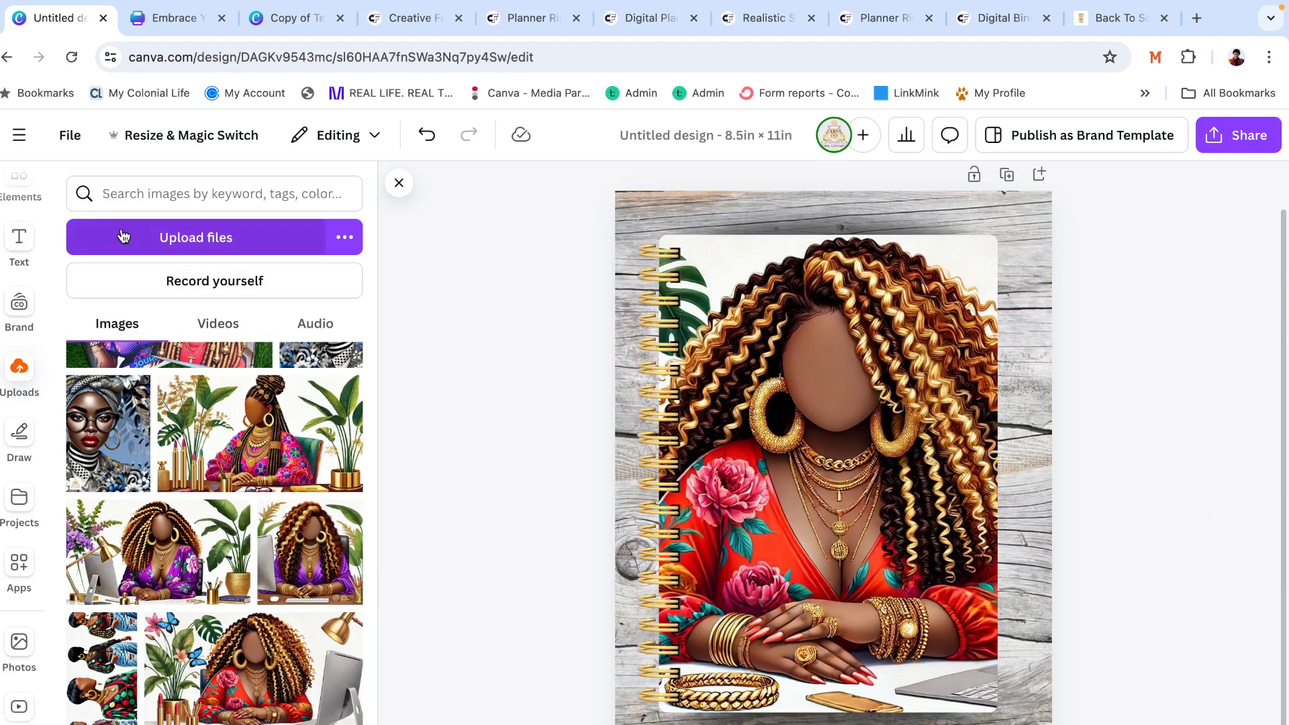
Search the elements library for "tab" and show all of the graphics results
scroll(30, 248, up, 2)
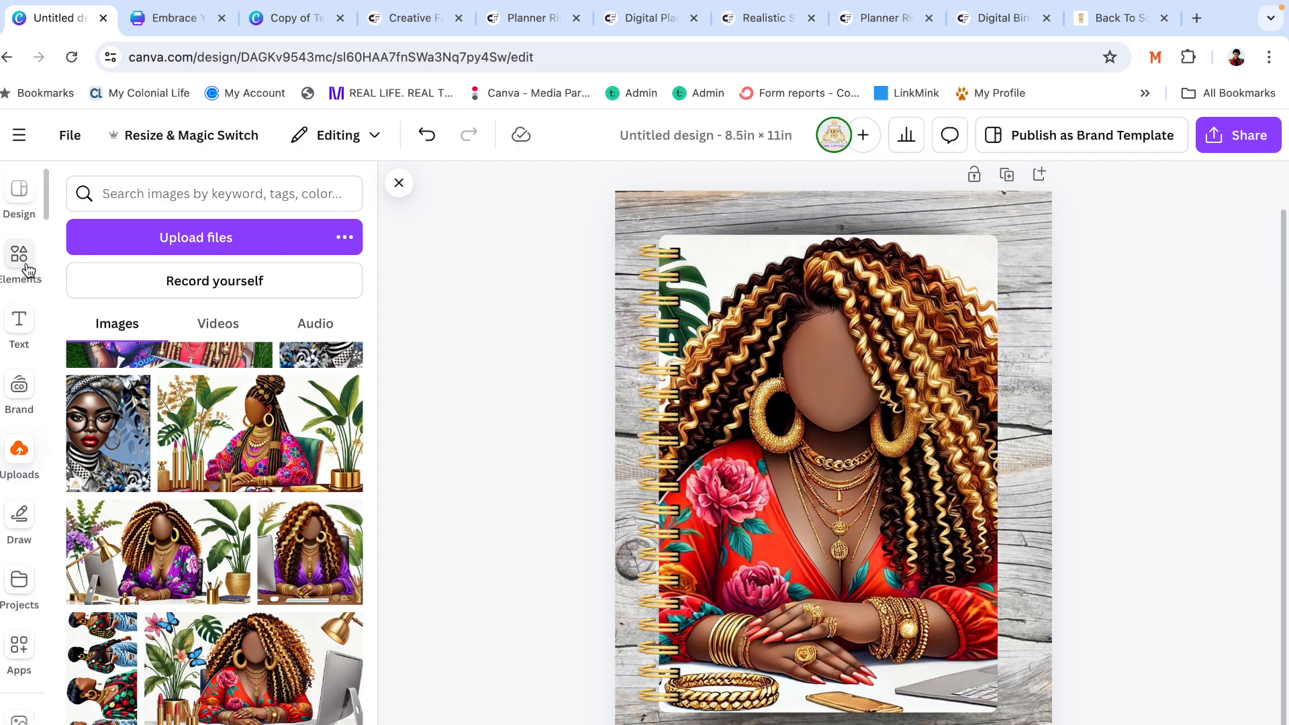
click(25, 267)
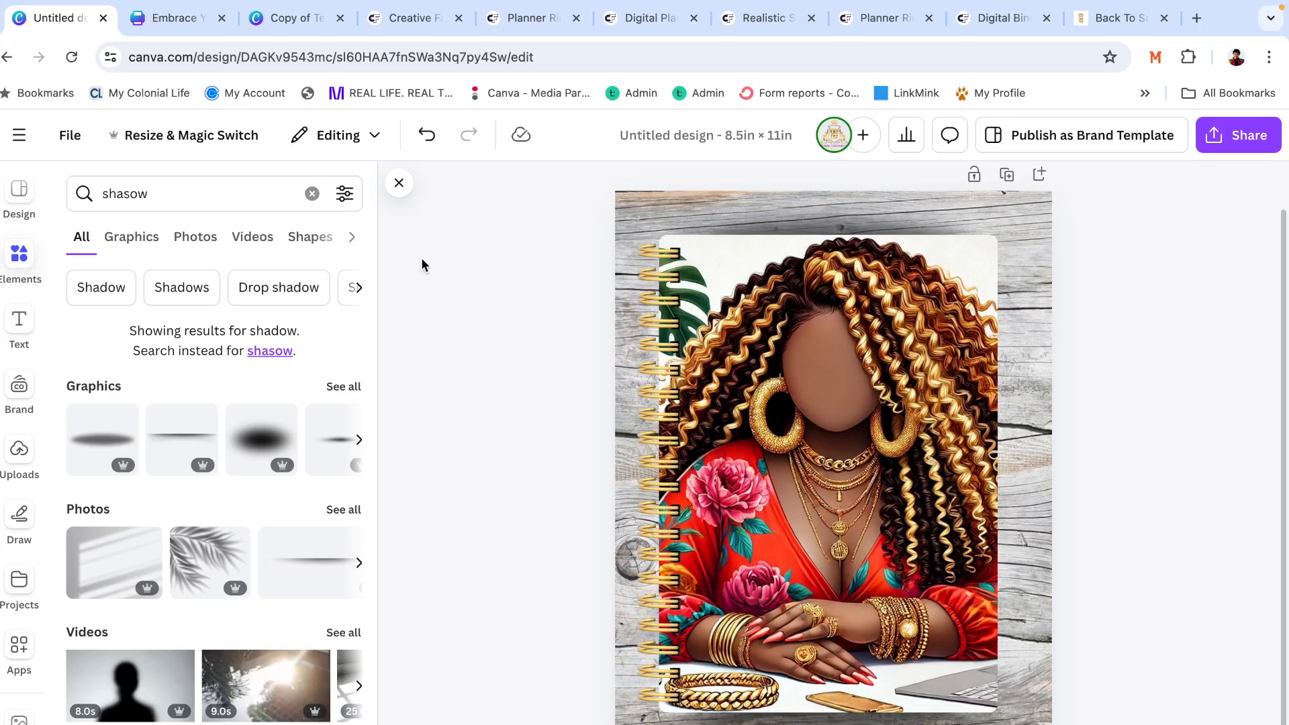
click(313, 193)
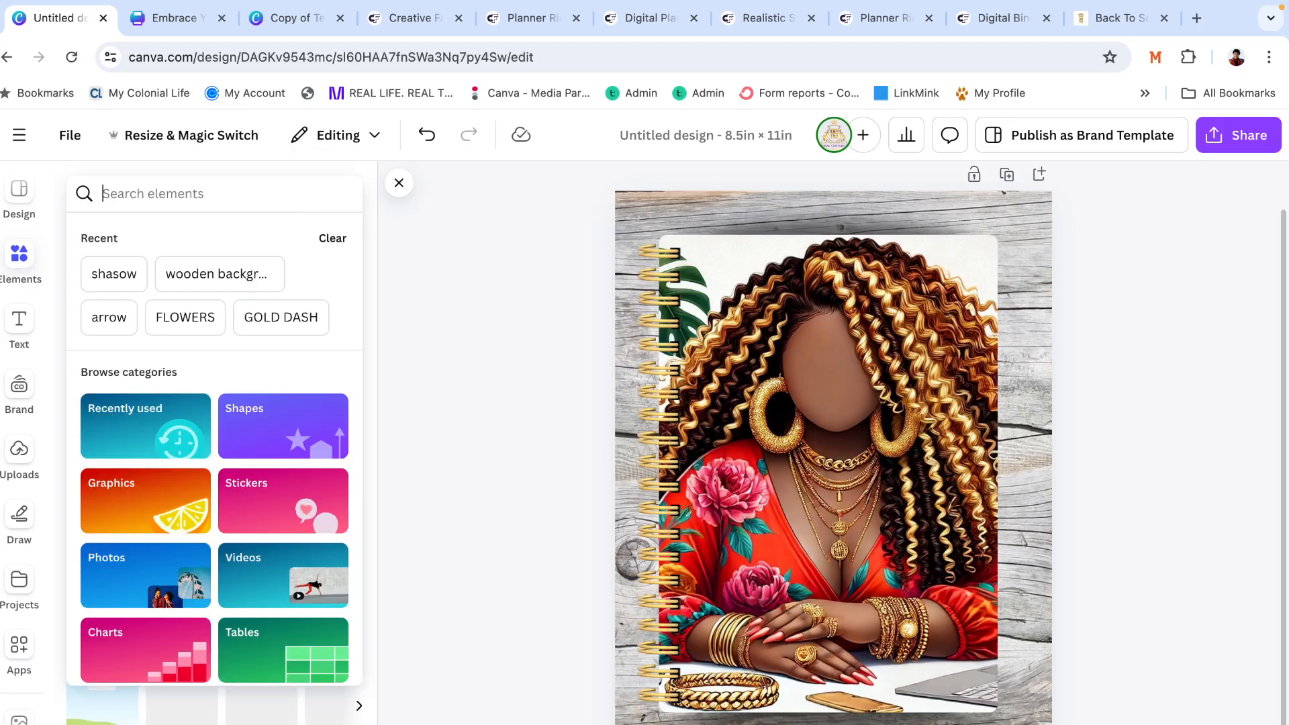
text(tab)
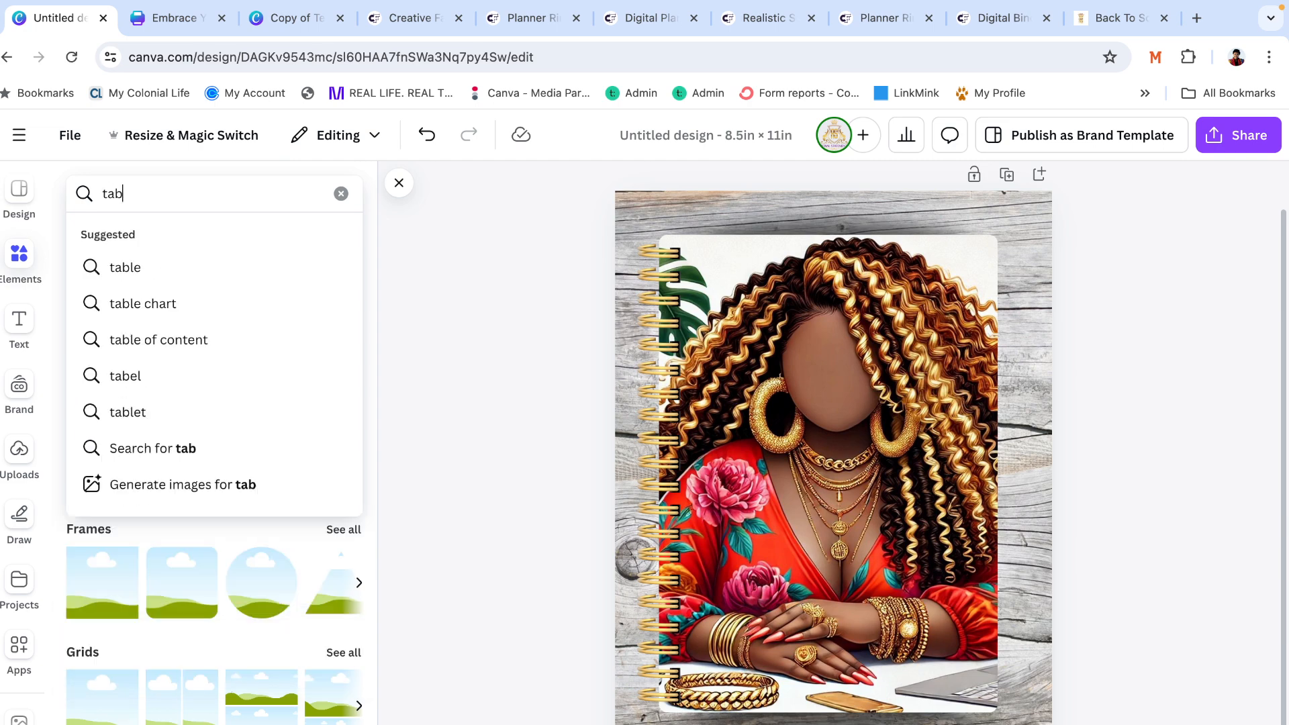
key(Return)
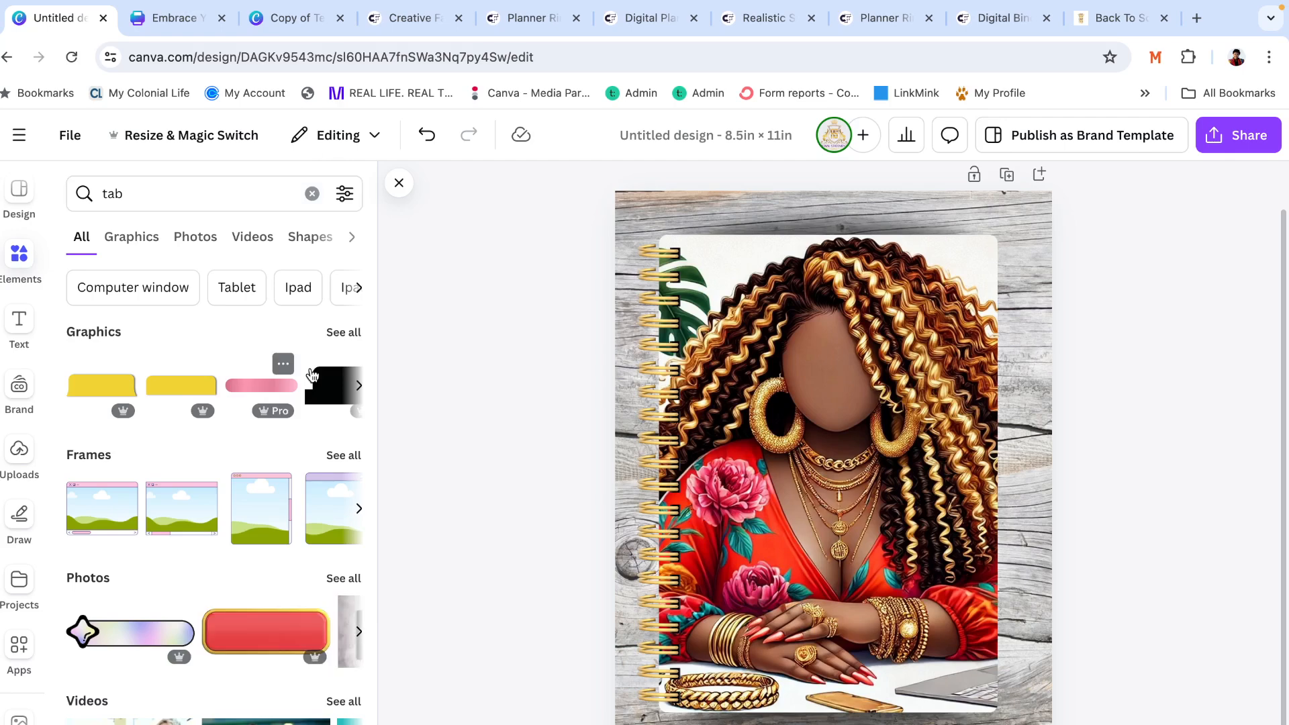
click(343, 333)
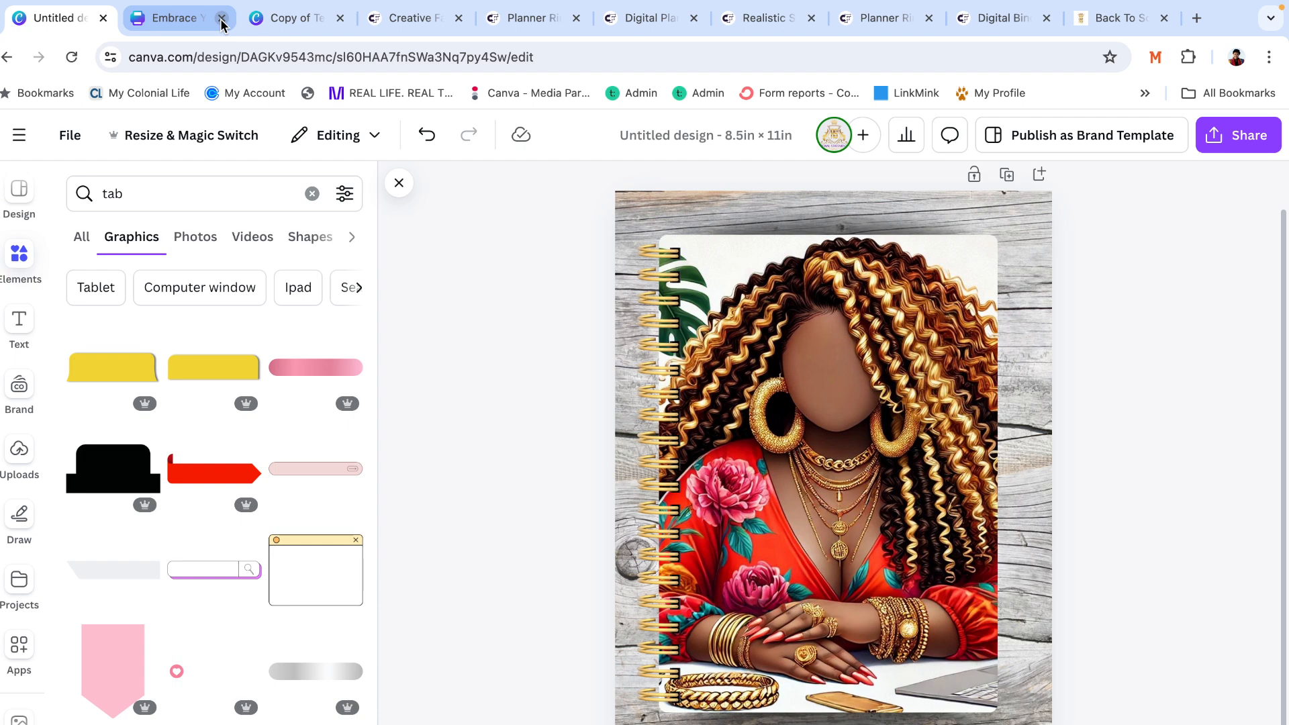
Close the extra Canva, planner rings and binder rings browser tabs, keeping the current design and the Back To School page open
click(221, 19)
click(221, 19)
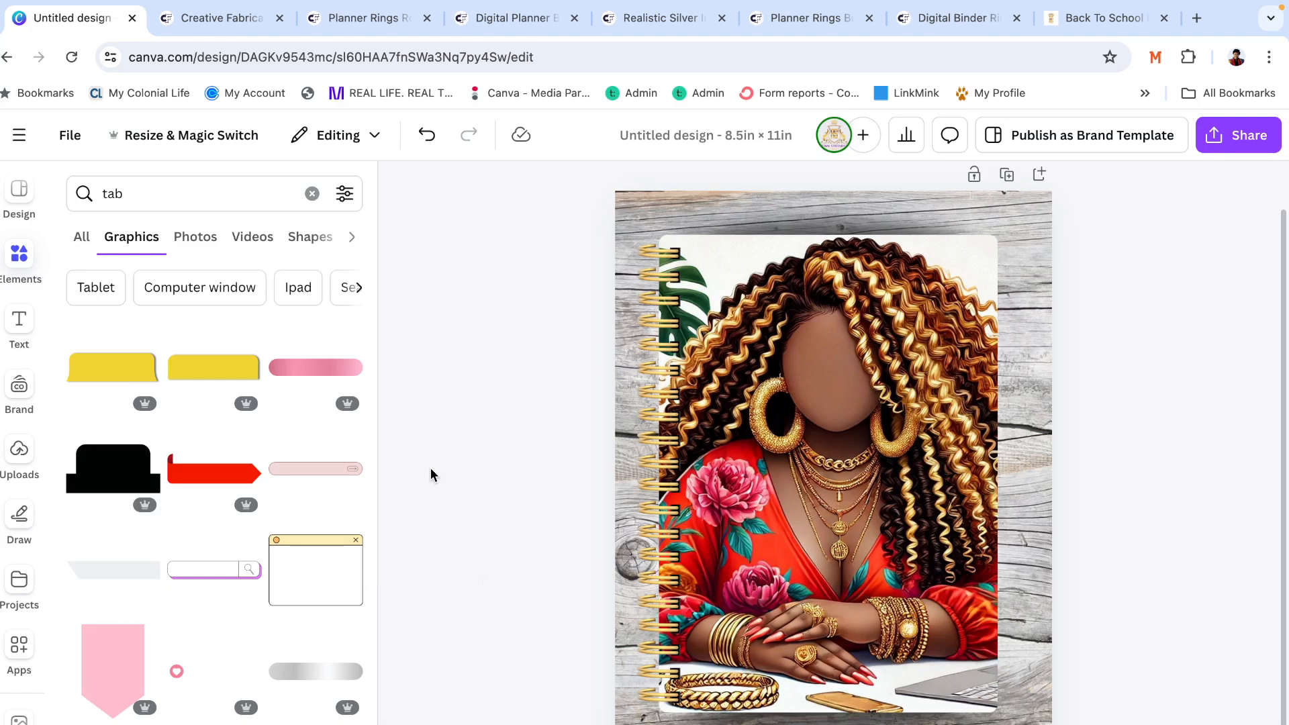
click(279, 19)
click(279, 18)
click(279, 18)
click(280, 18)
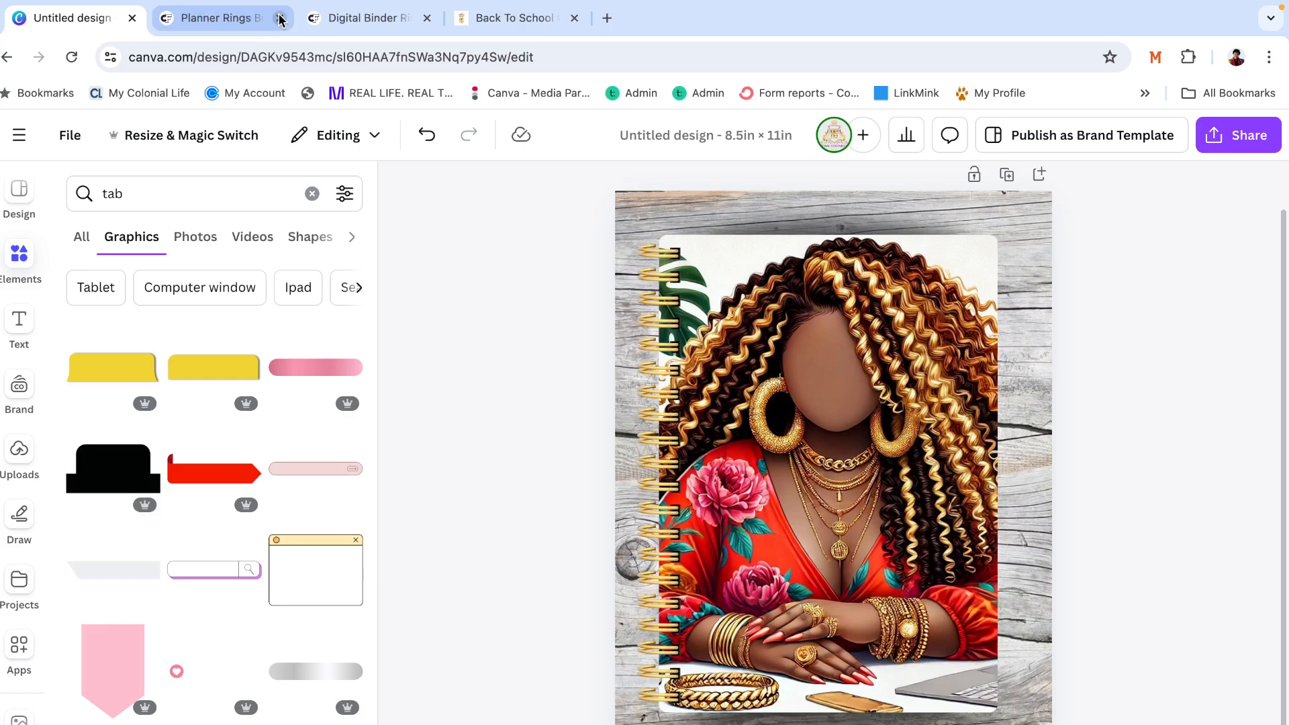
click(279, 19)
click(279, 18)
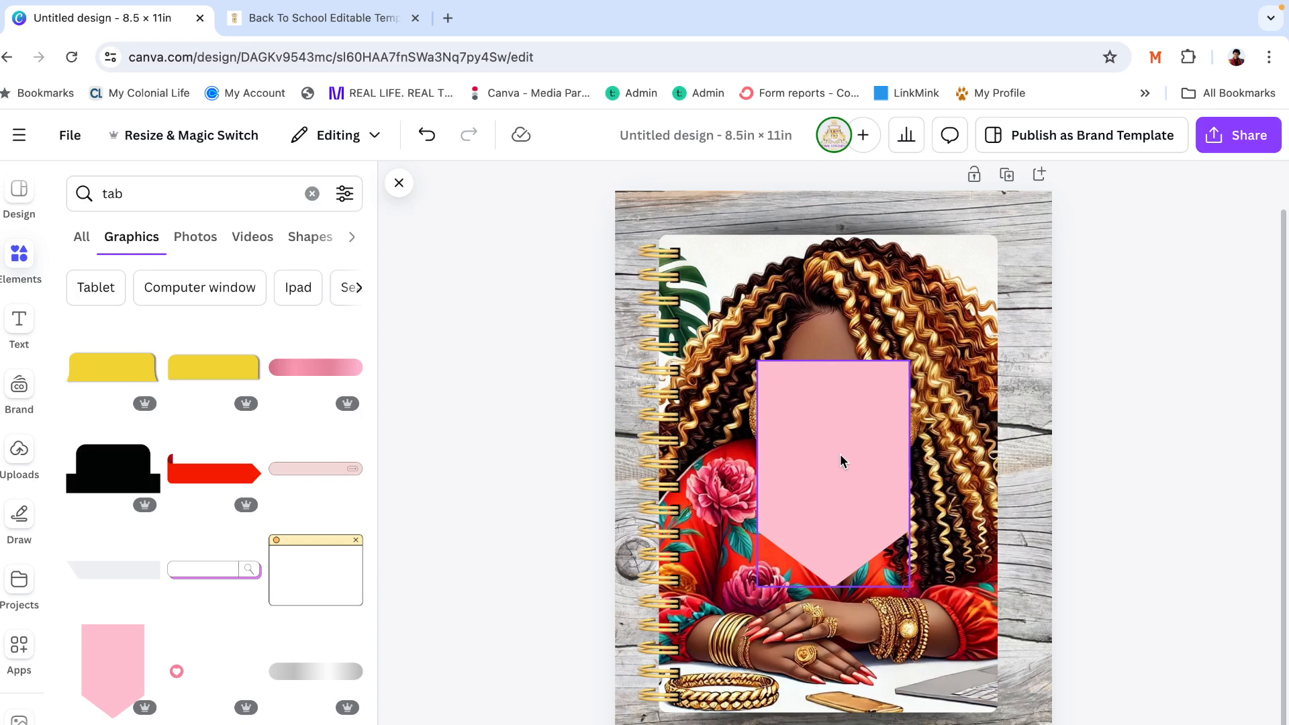
Shrink the pink pennant tab and place it at the upper-right corner of the planner cover
drag(840, 456, 1102, 329)
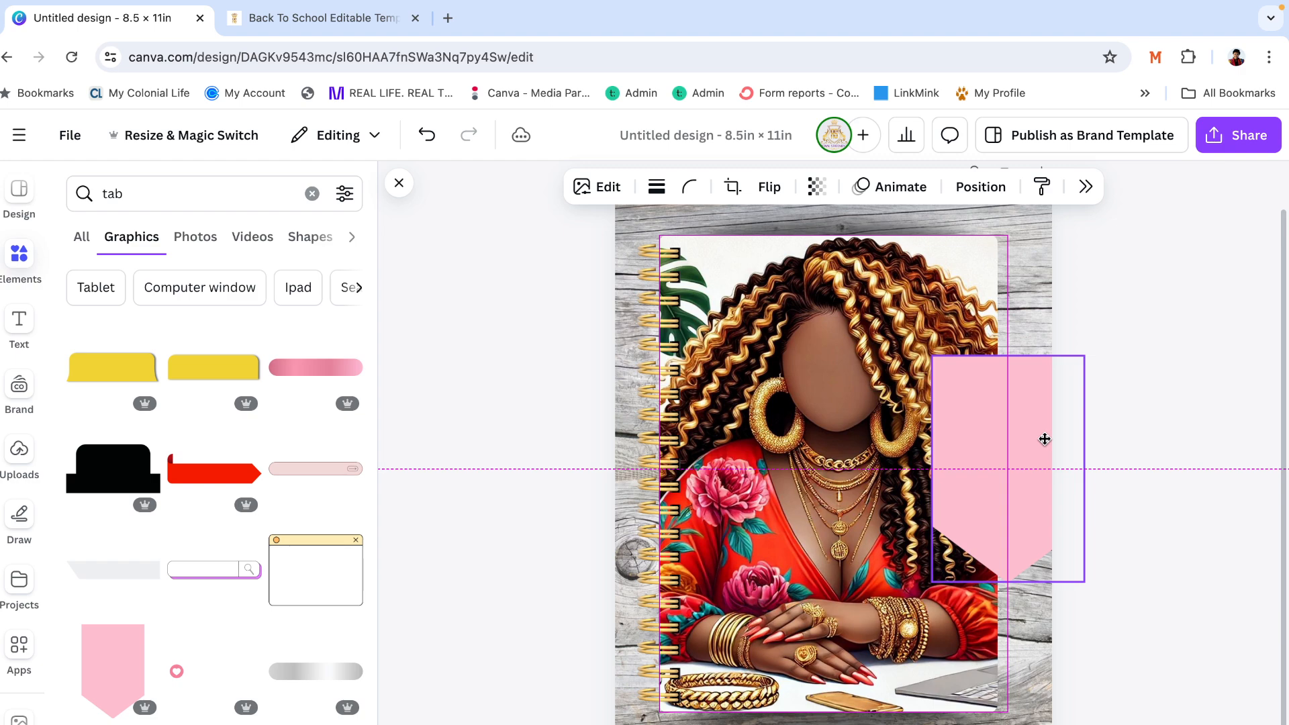
key(ctrl+z)
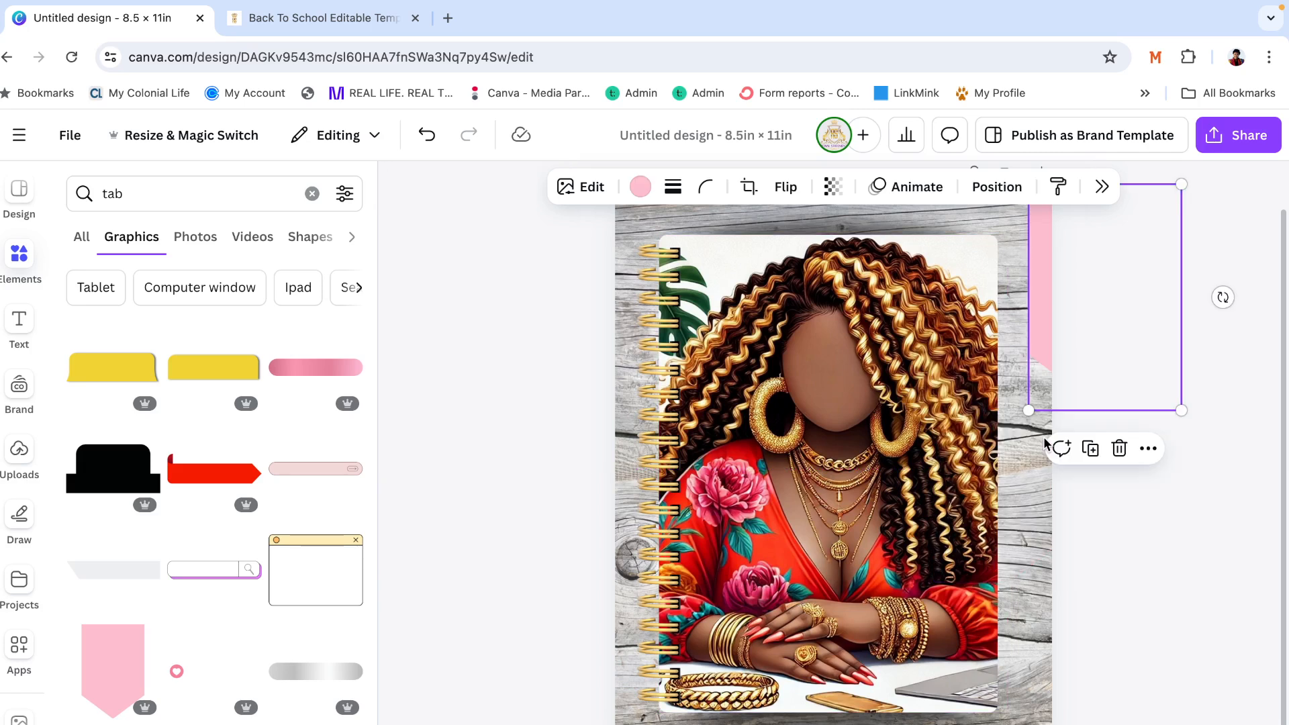
drag(1027, 411, 1098, 309)
drag(1127, 260, 1019, 301)
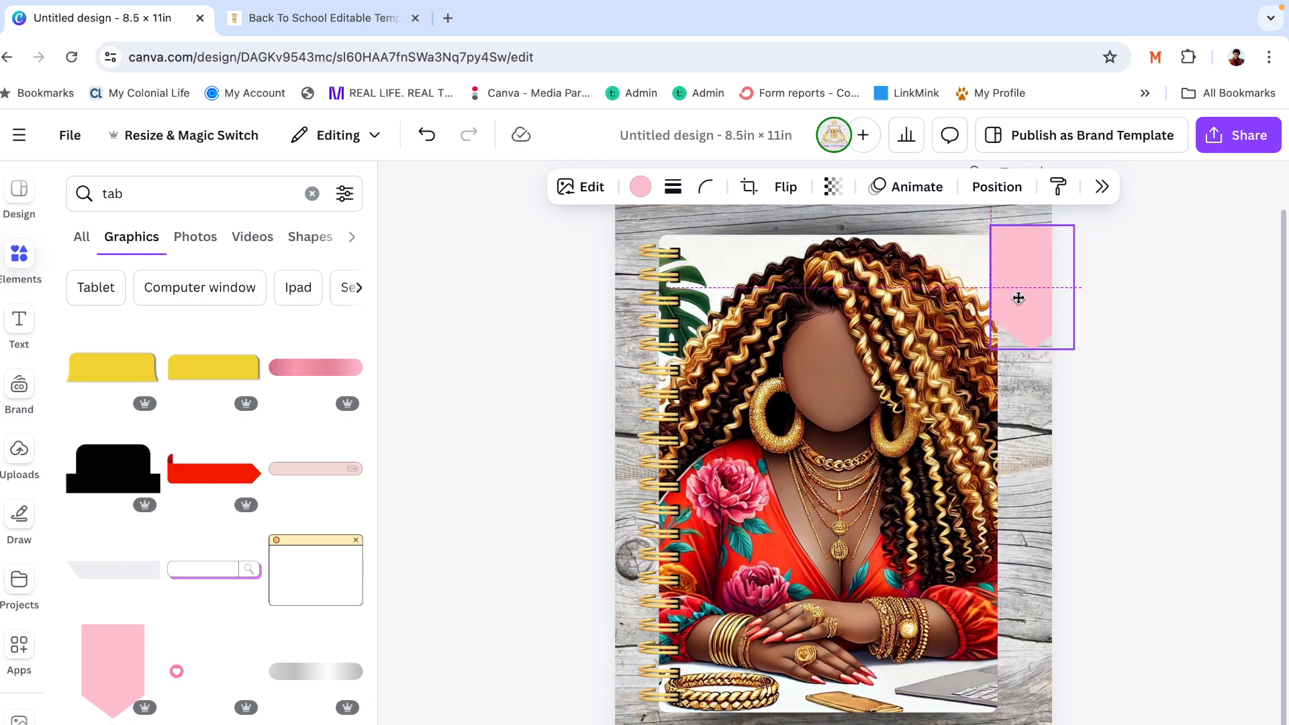
drag(1075, 224, 983, 261)
click(1166, 275)
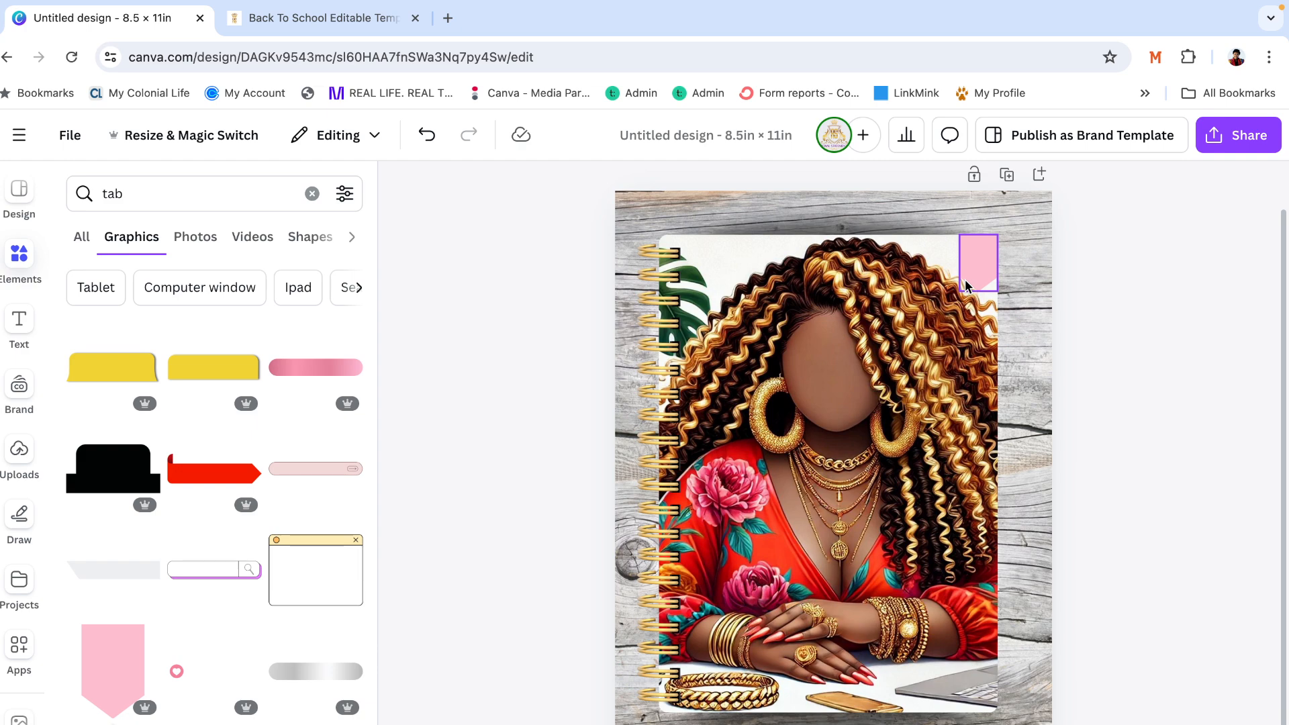
Try red #FE3A1F, teal #188F8A, brown #CA7F42 and orange-red #FE3F20 sampled from the illustration as the pennant's color
click(961, 251)
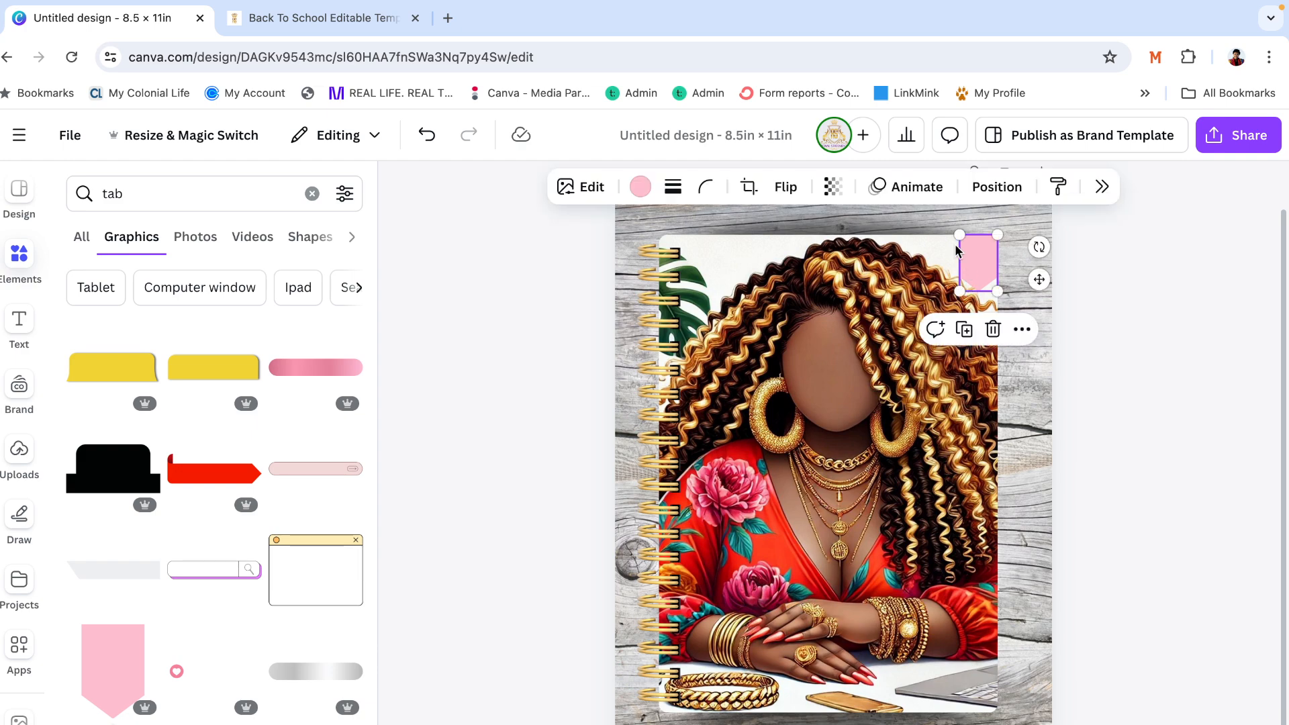
click(640, 187)
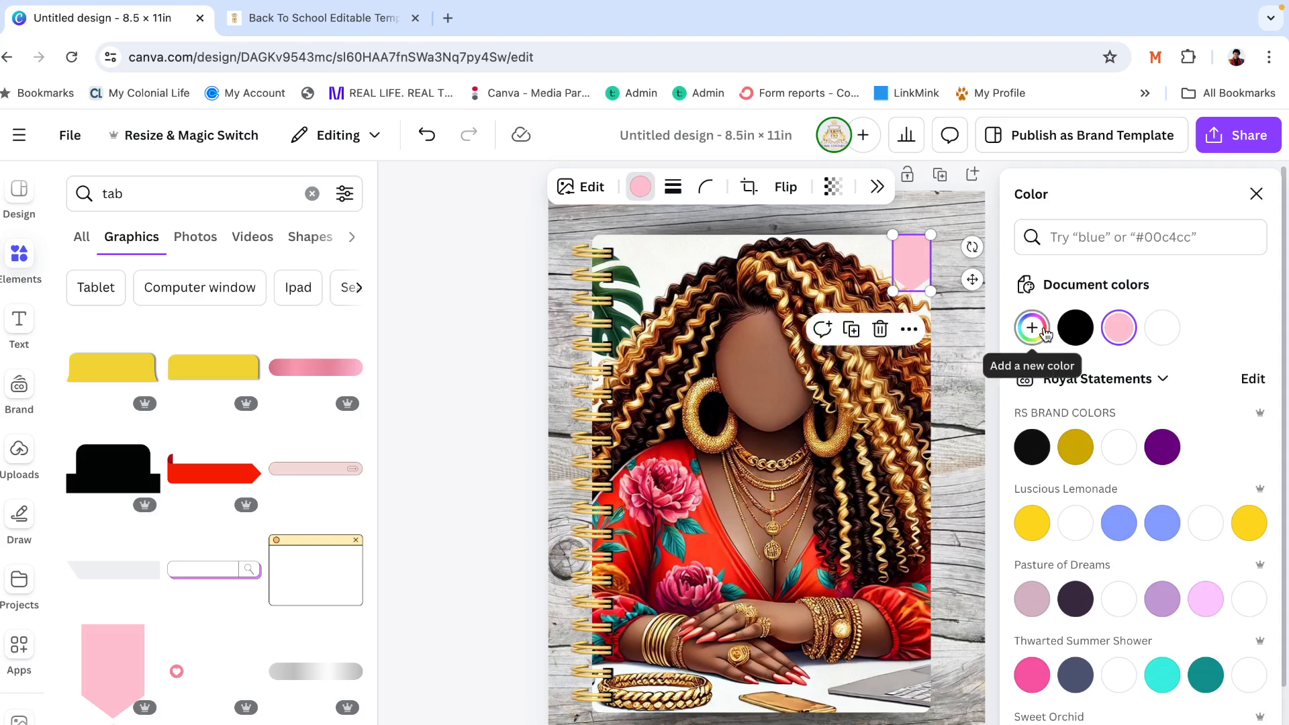
click(1046, 331)
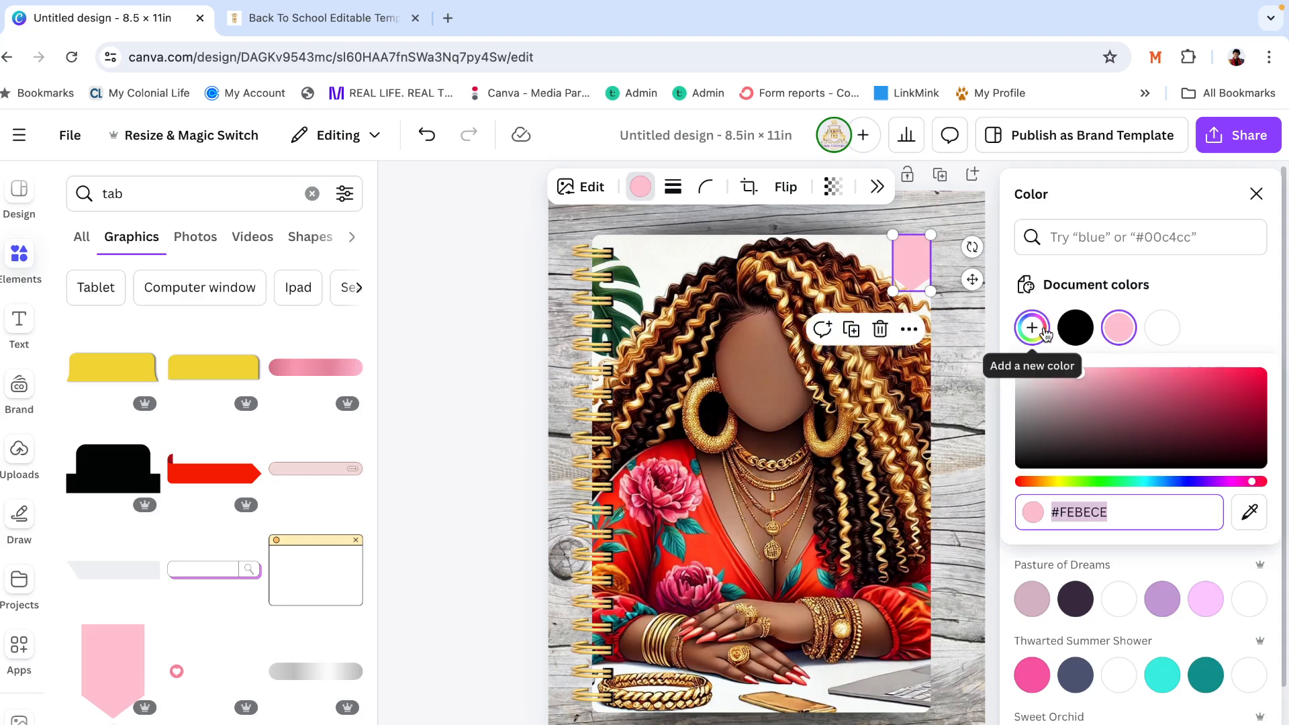
click(1250, 512)
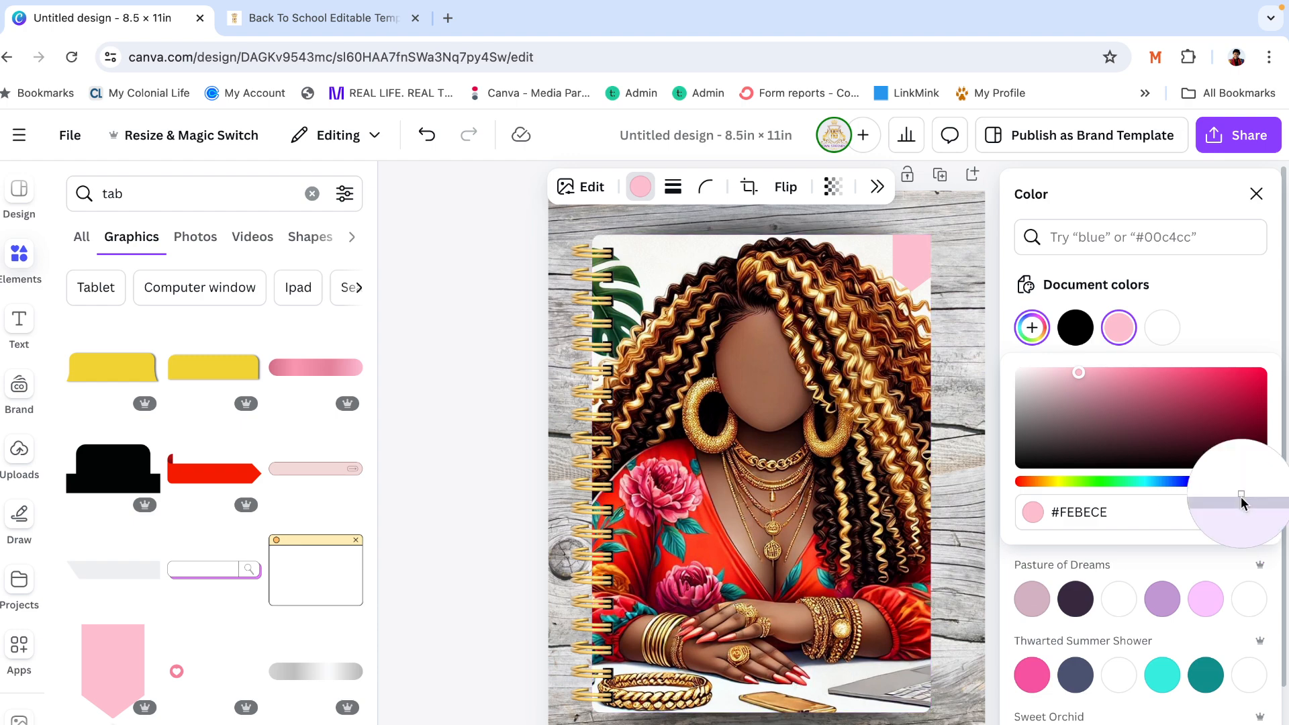
click(722, 564)
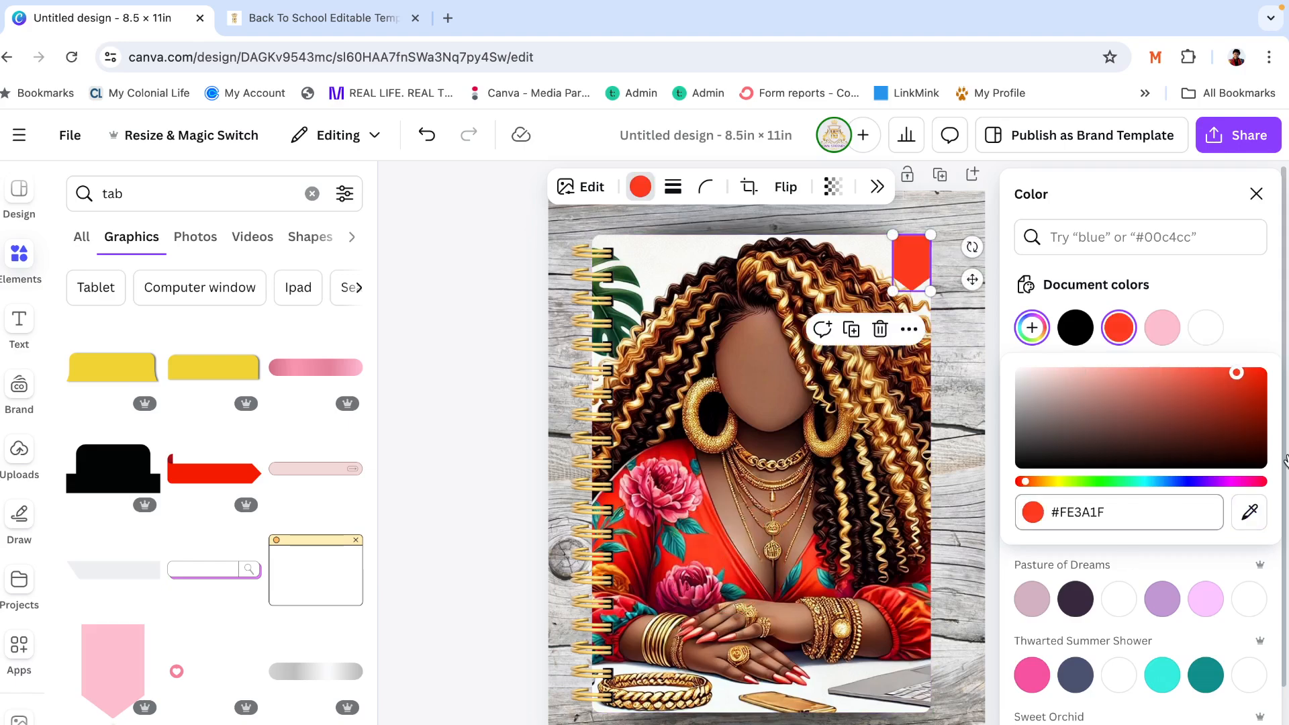
click(1250, 513)
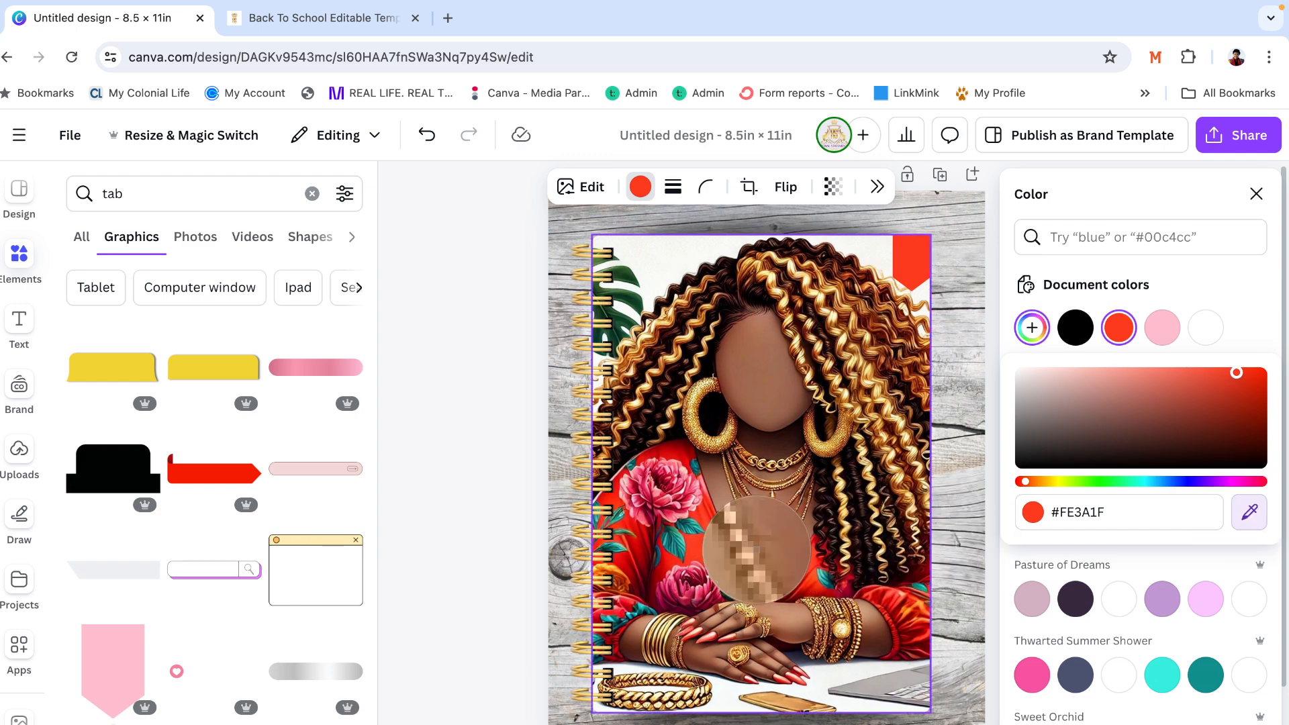
click(679, 557)
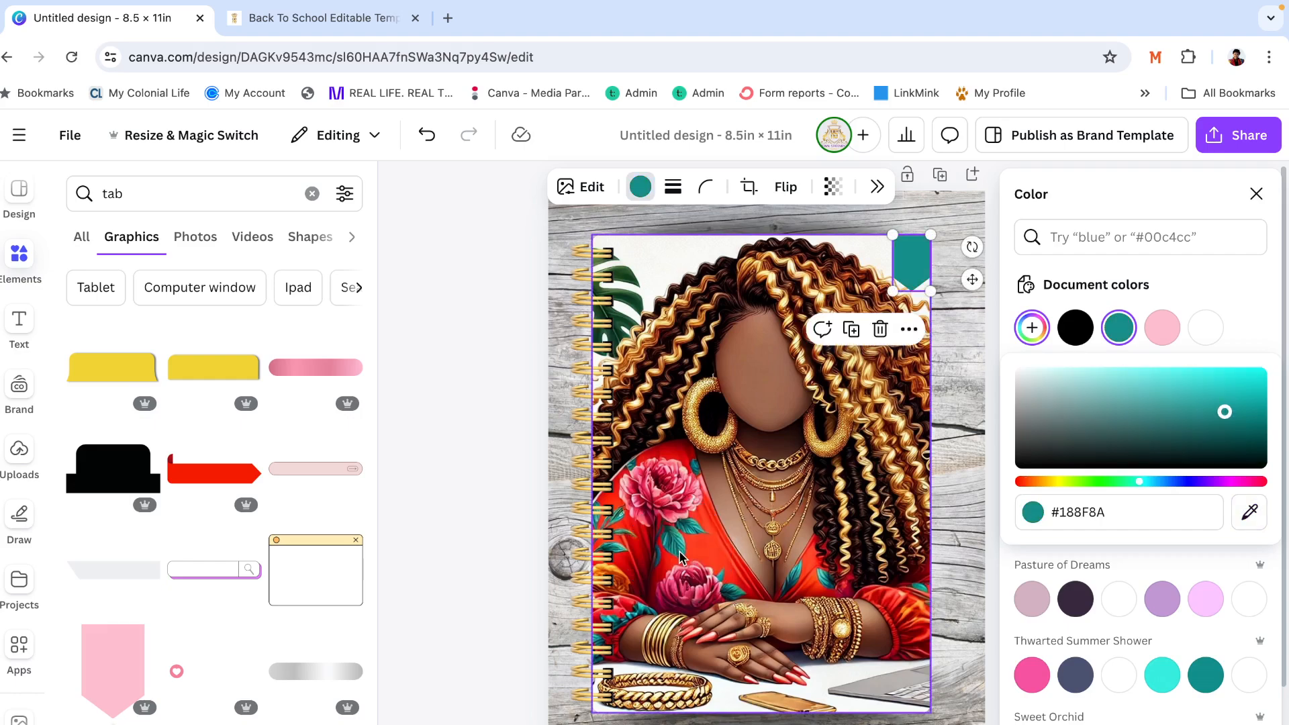
click(1252, 514)
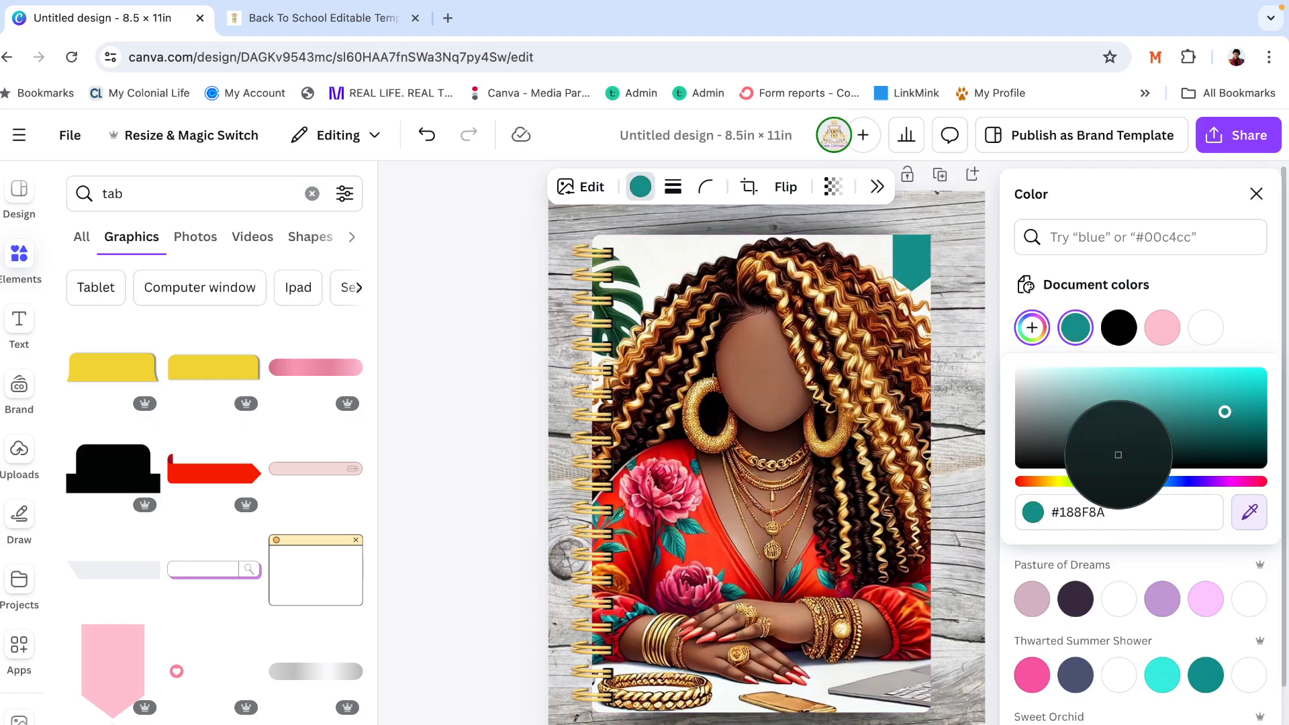
click(738, 272)
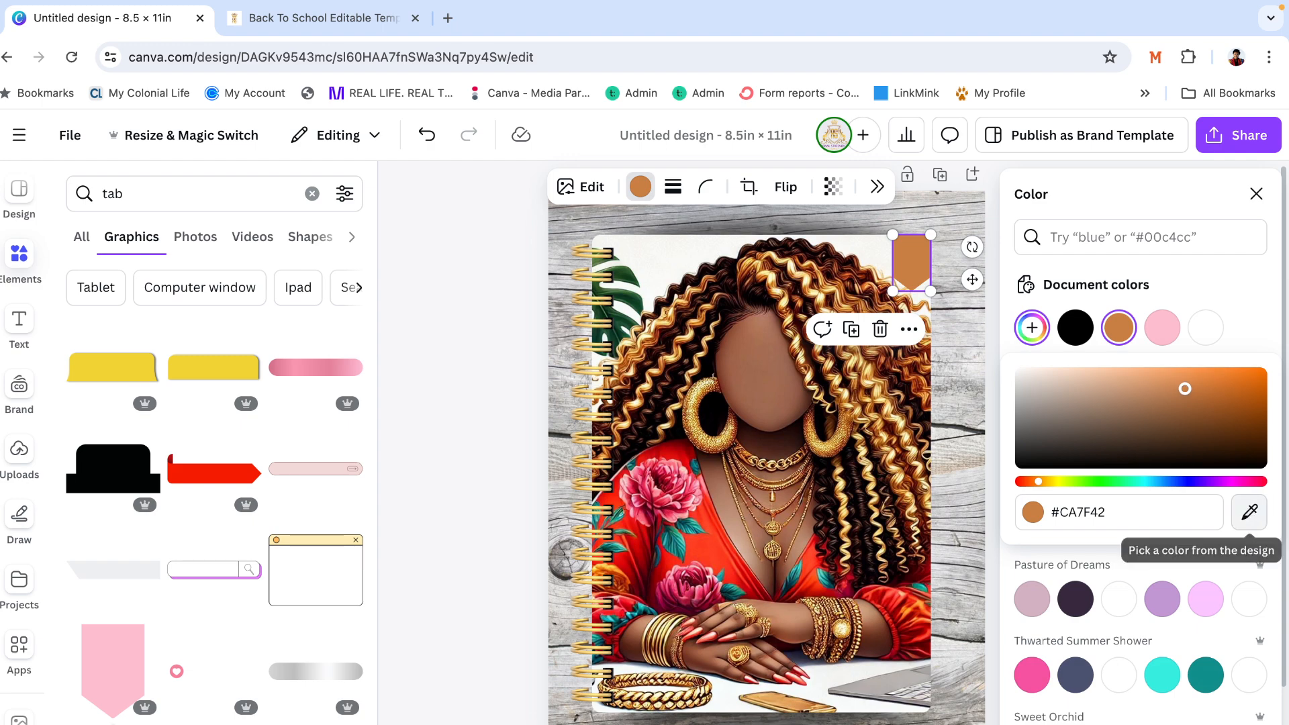
click(1250, 512)
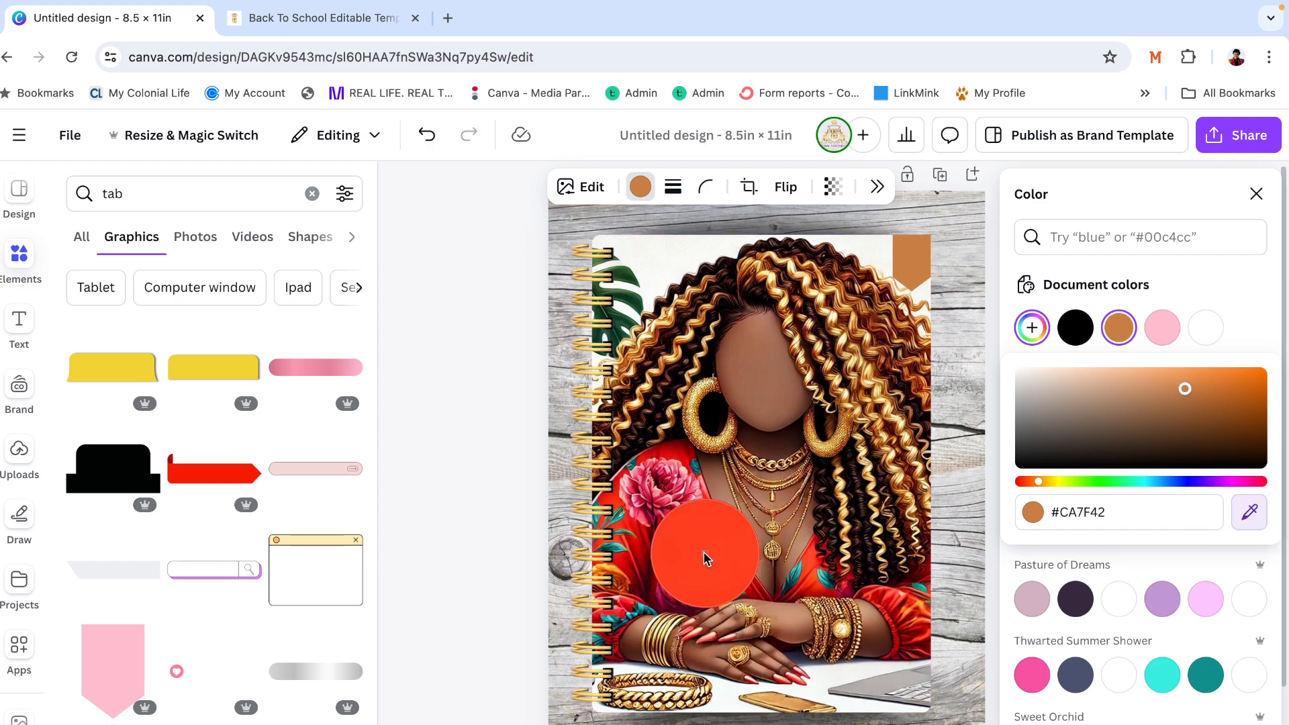
click(705, 559)
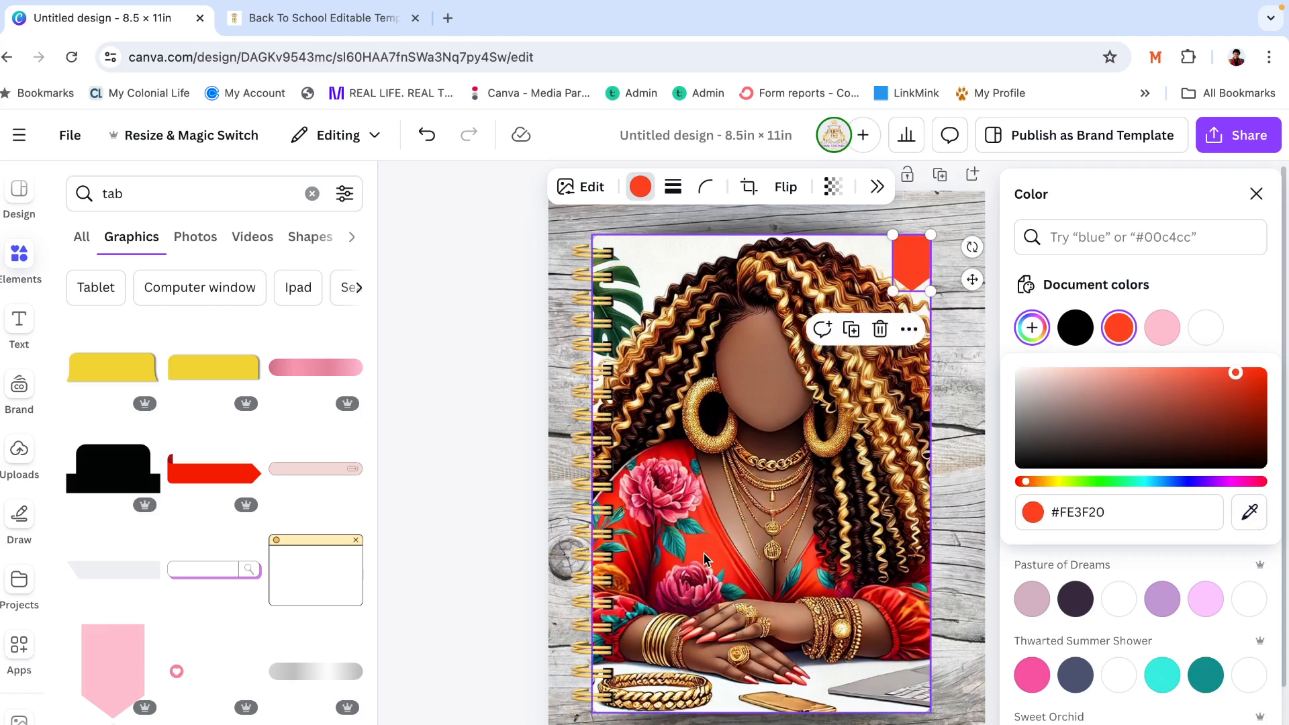
Recolor the pennant dark red #D50906 by sampling the woman's red top
click(1246, 530)
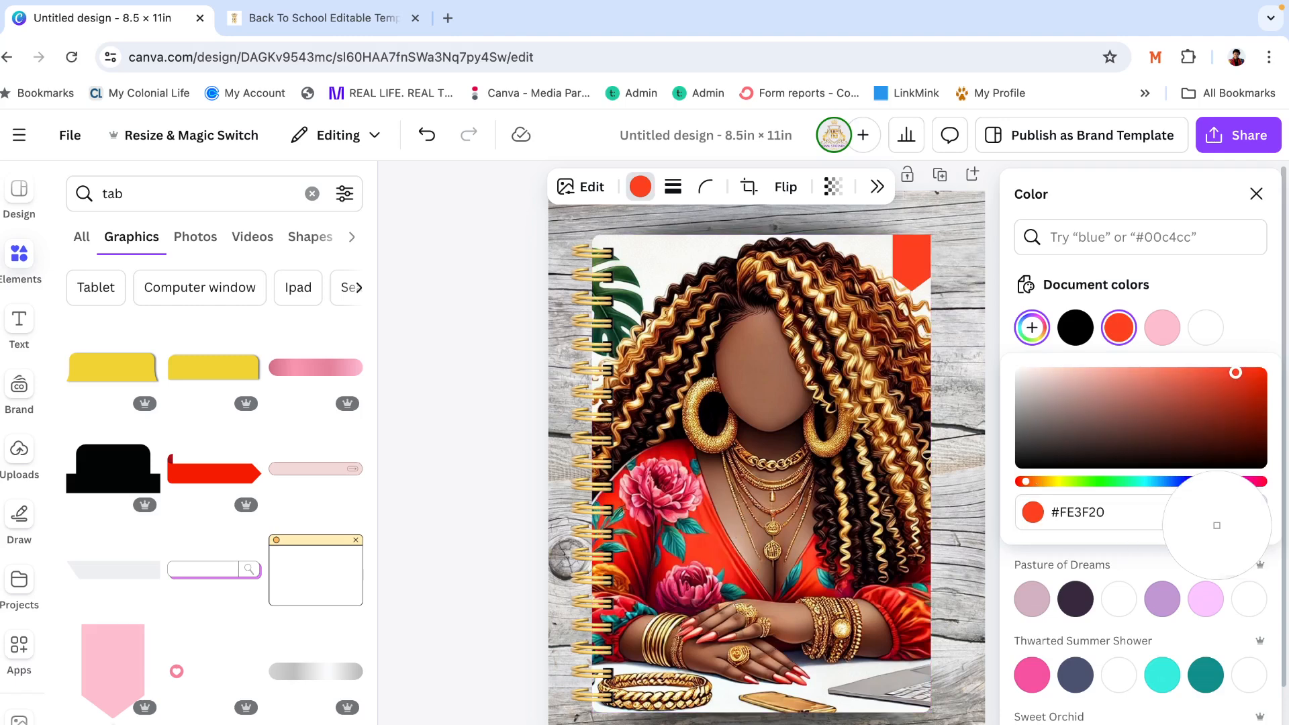
click(747, 571)
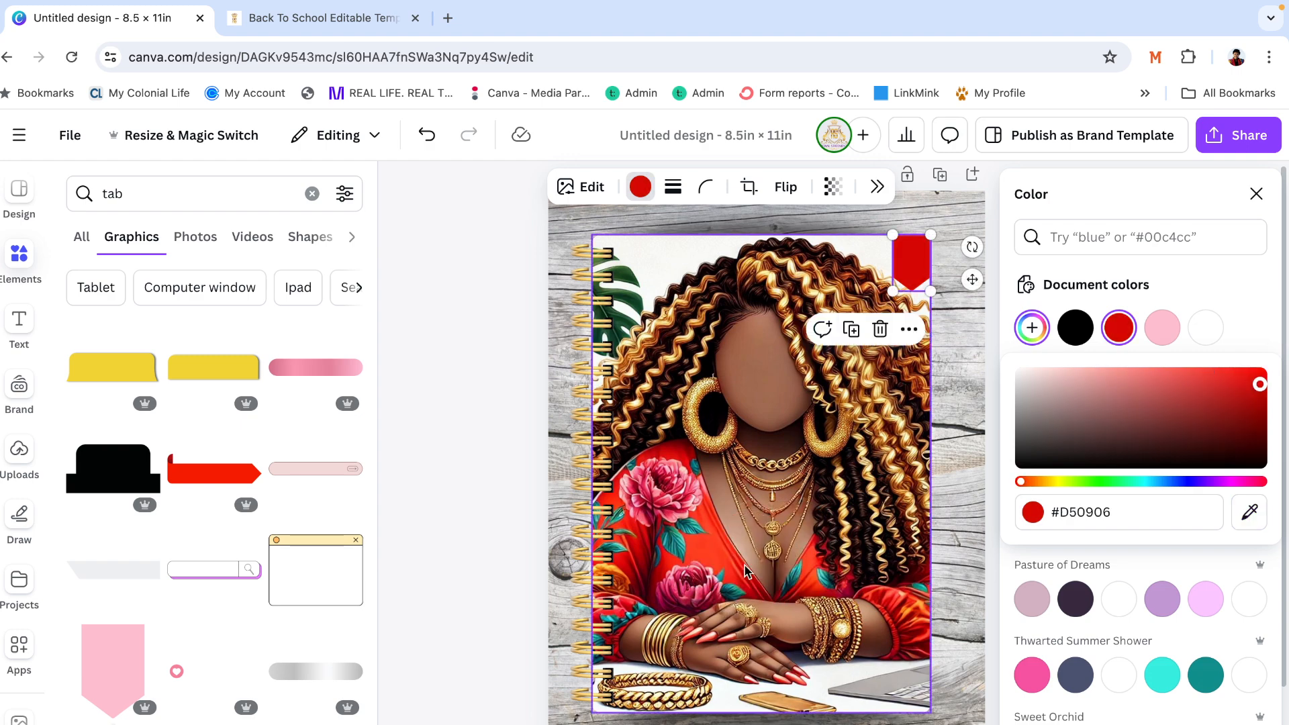
click(1255, 195)
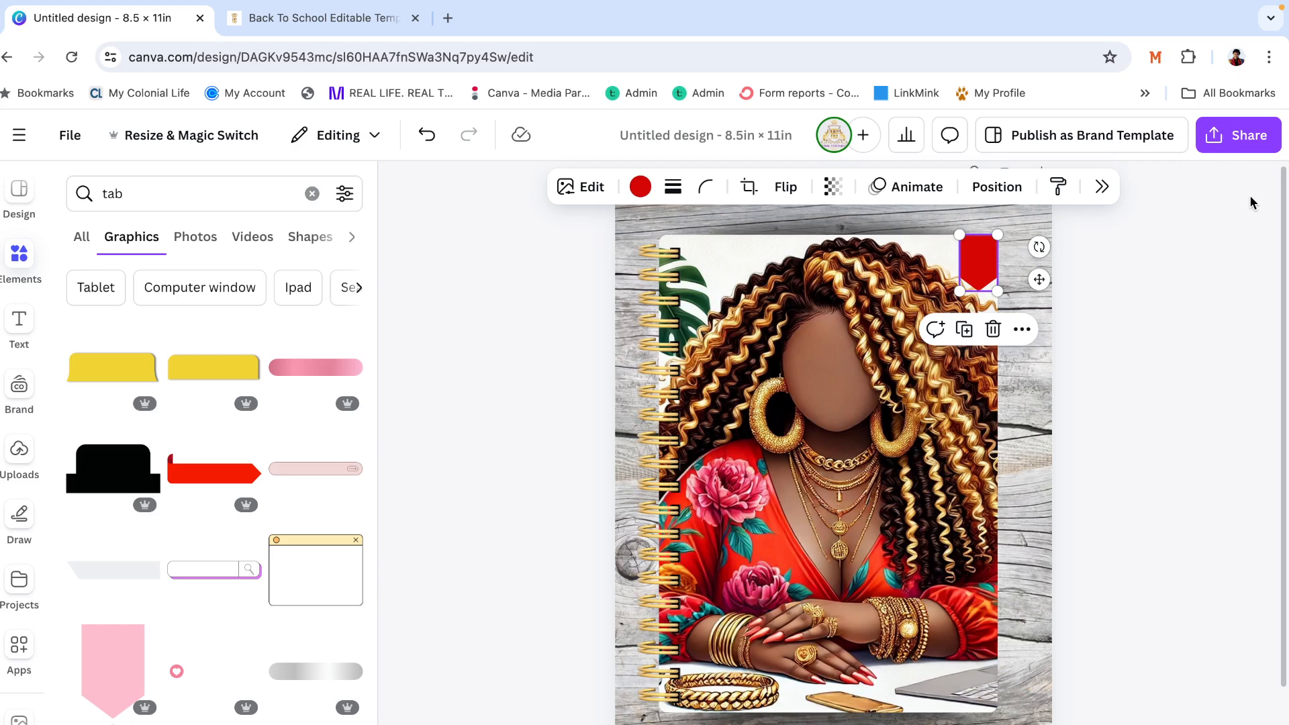
click(1151, 365)
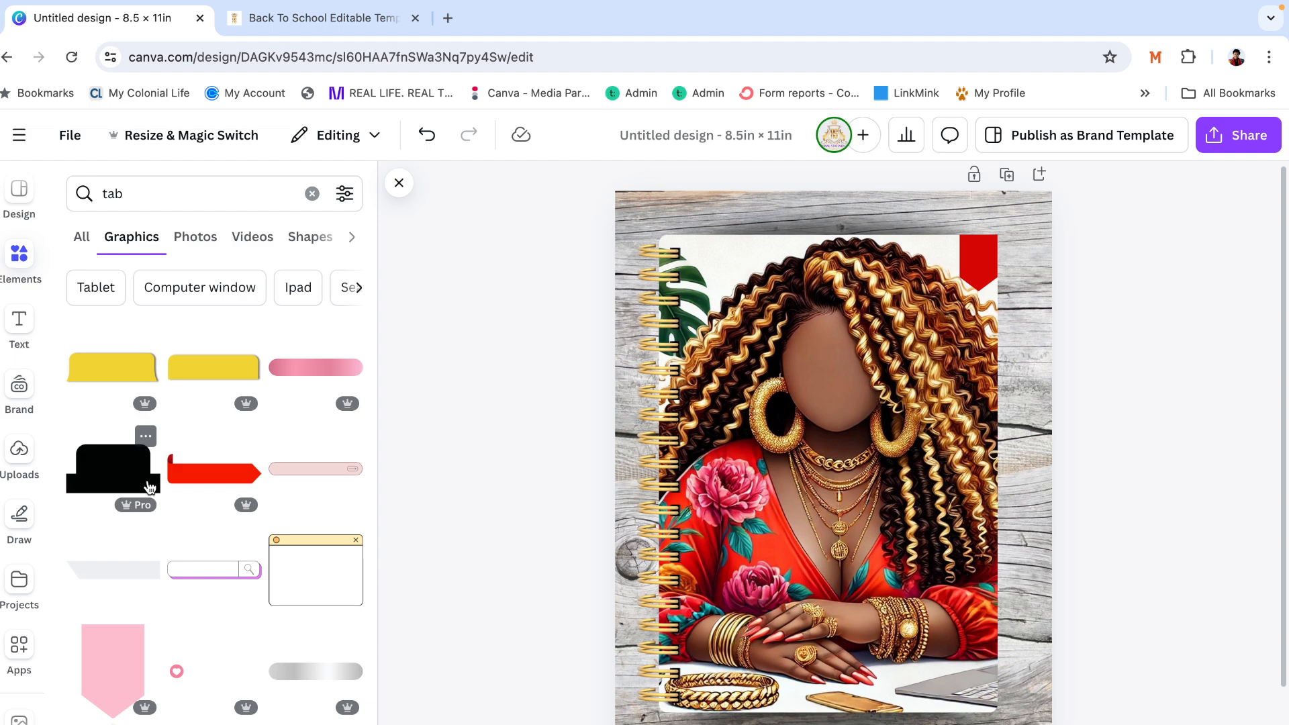
Add the first yellow tab graphic from the search results to the page
click(126, 378)
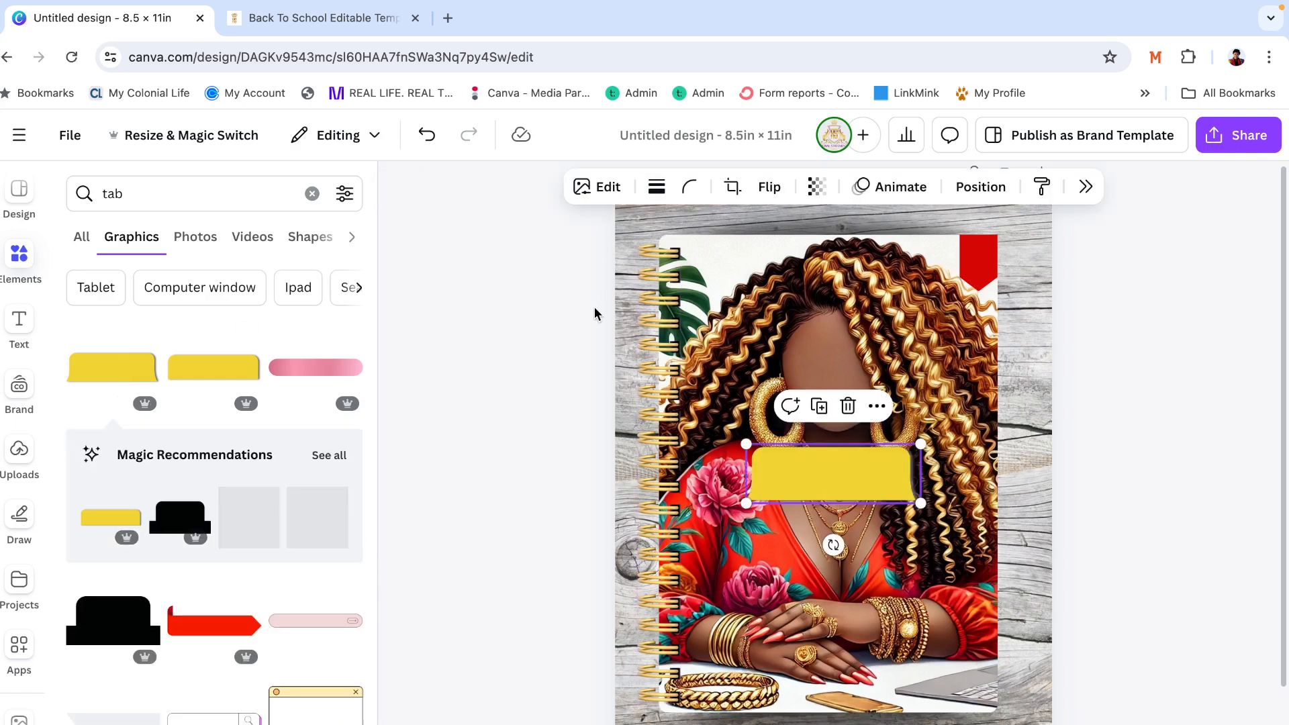
key(Delete)
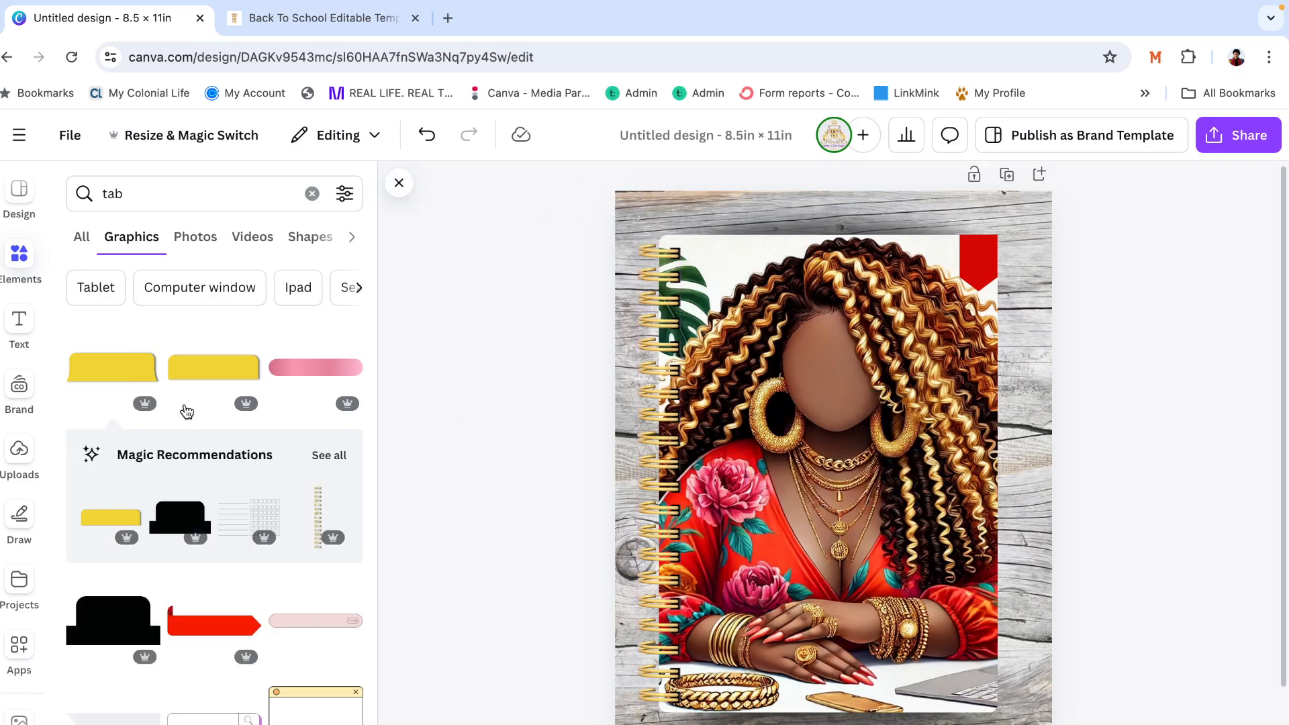
click(134, 380)
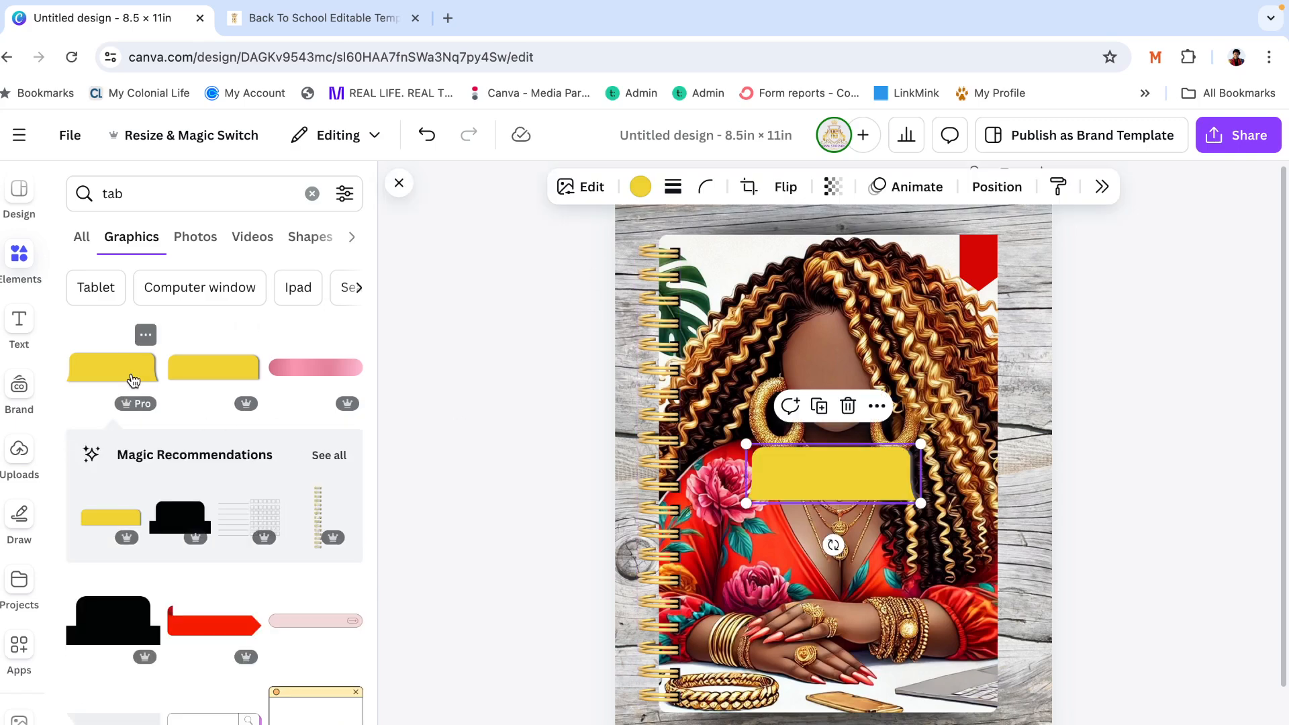
Try document red #D50906, dark teal #0A6C6A and dark green #1E4D31 as the new tab's color
click(640, 192)
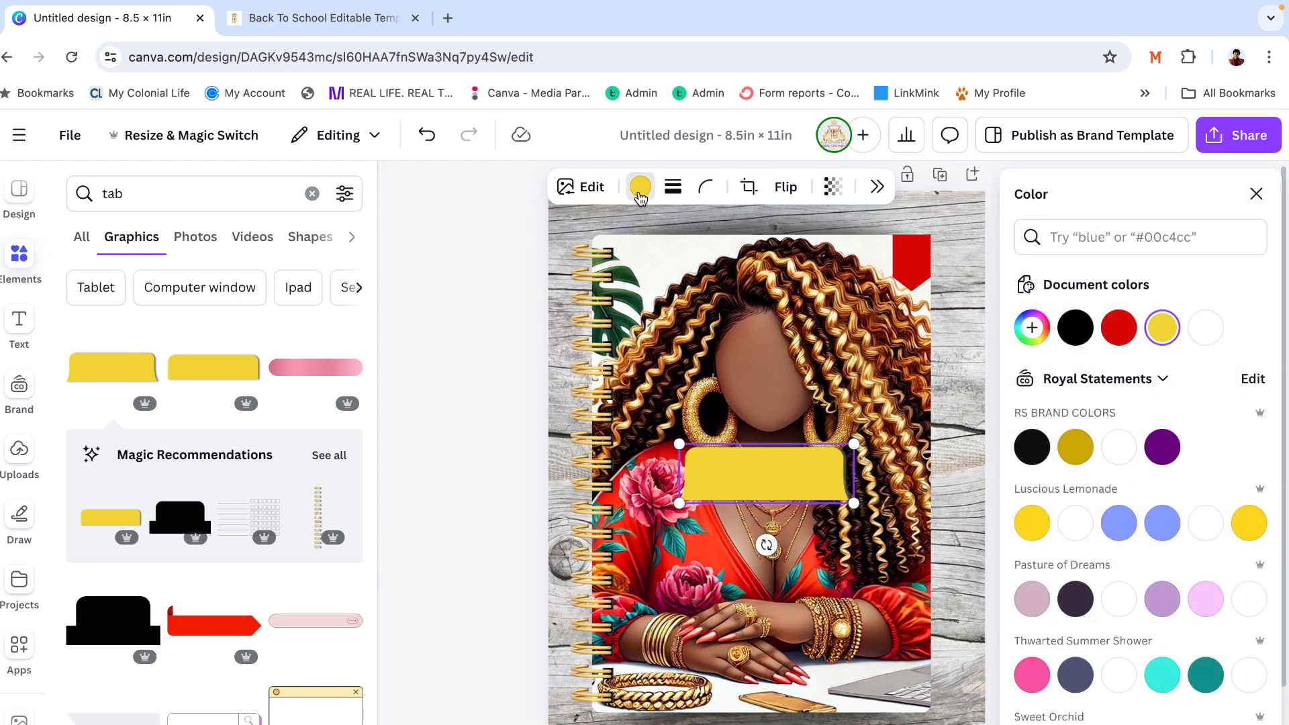
click(1121, 330)
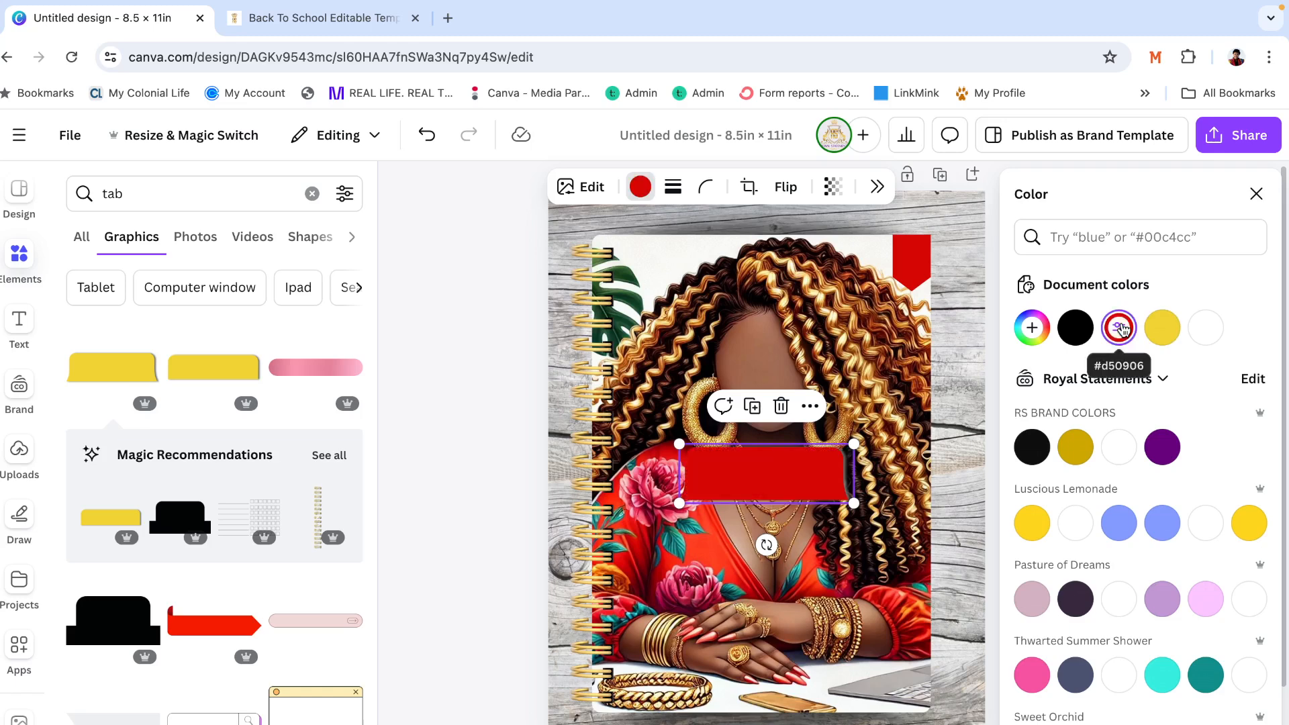
click(1034, 328)
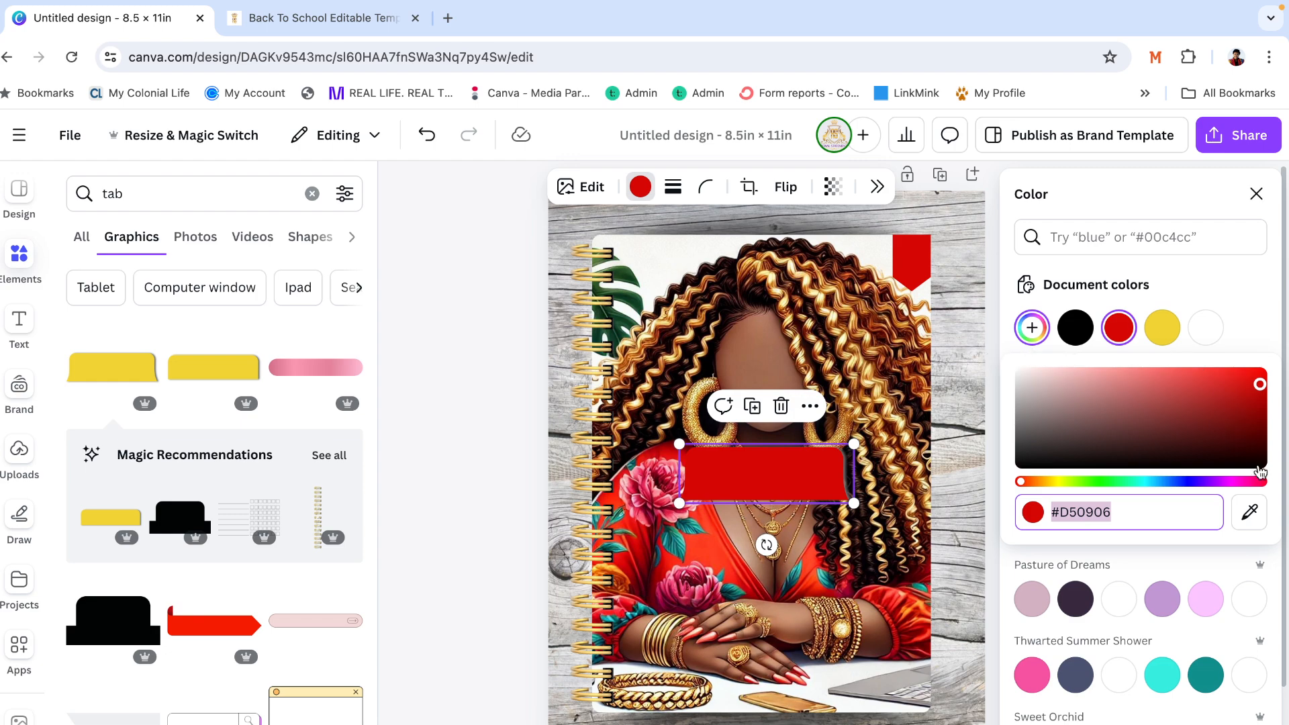
click(1250, 512)
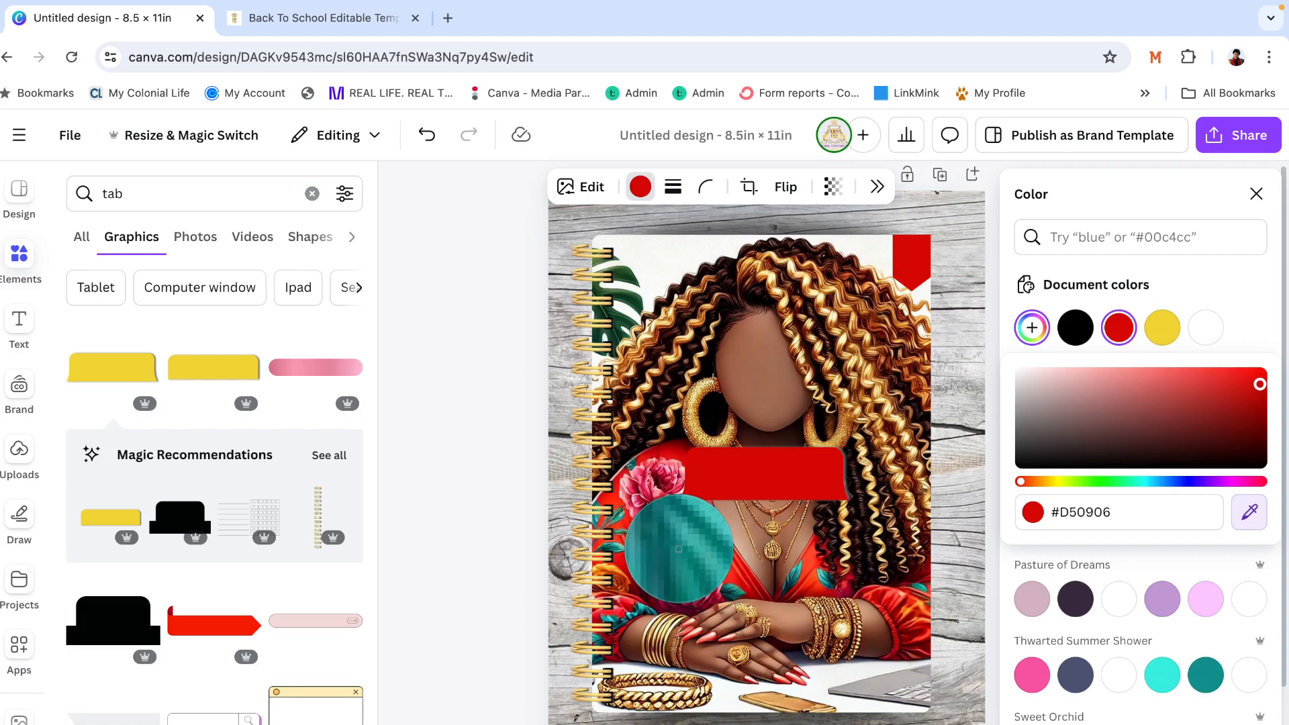
click(680, 550)
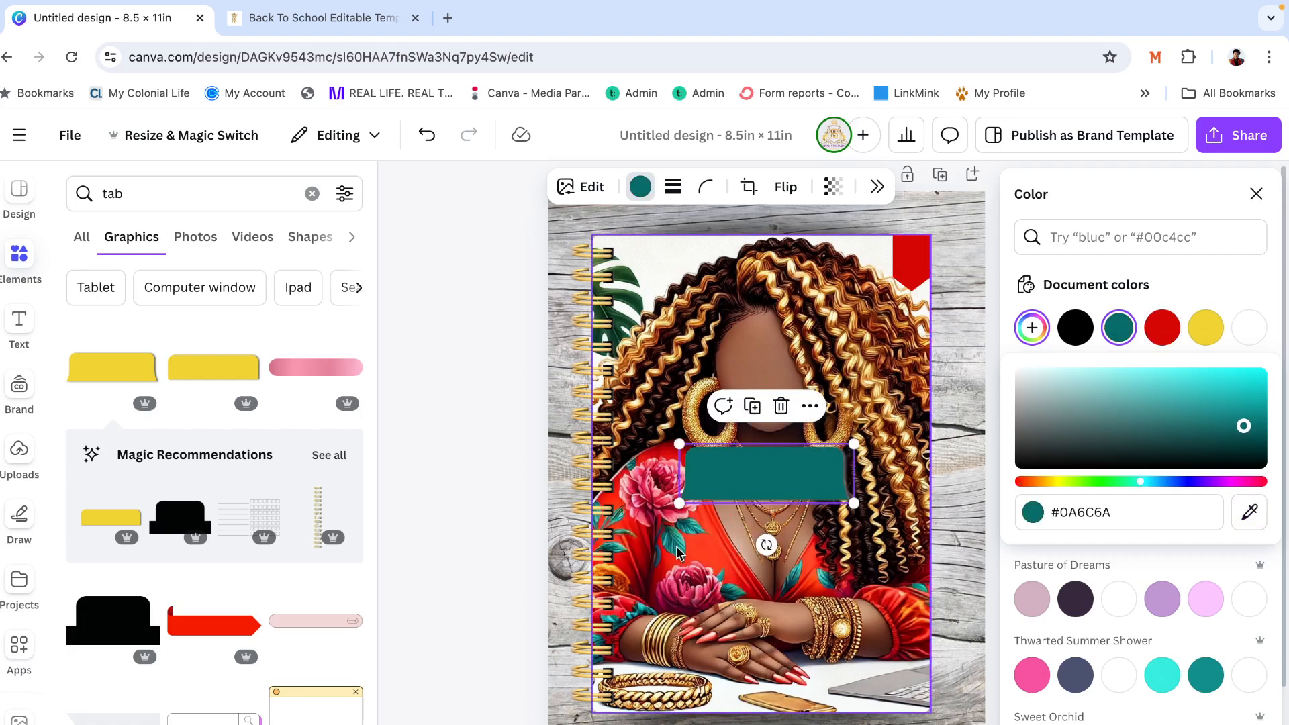
click(1254, 510)
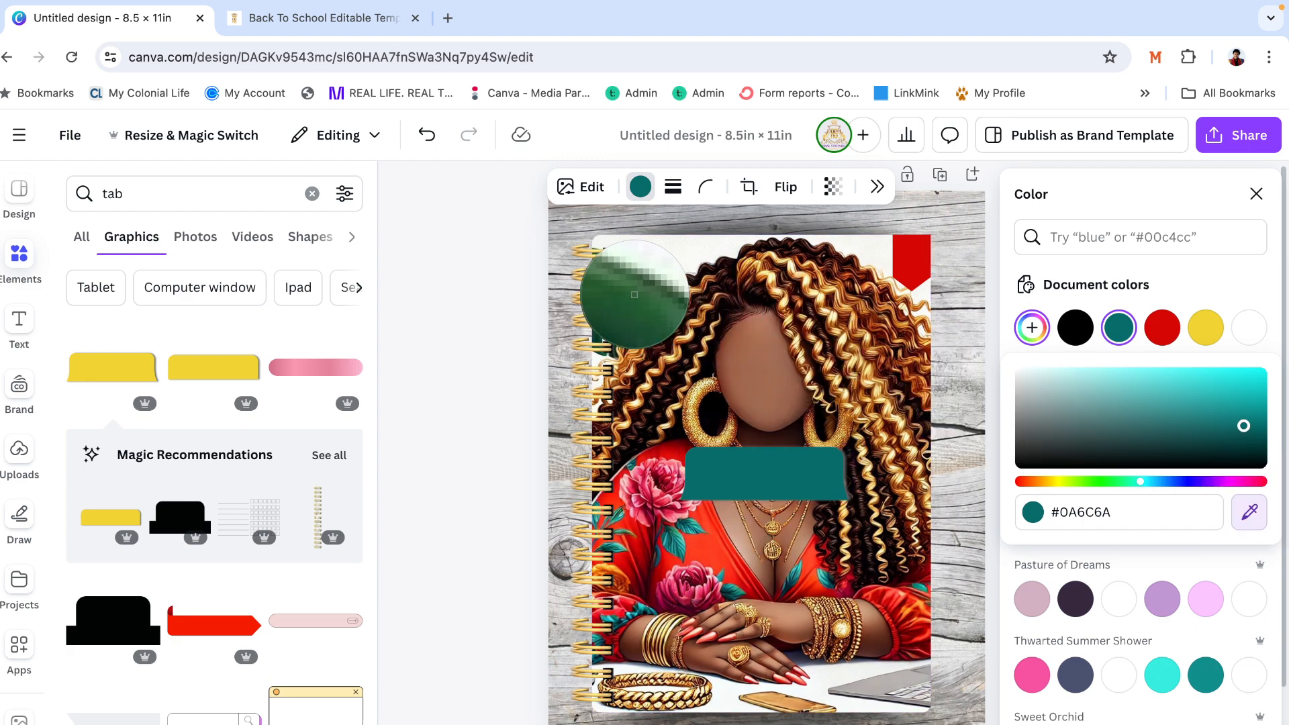
click(635, 299)
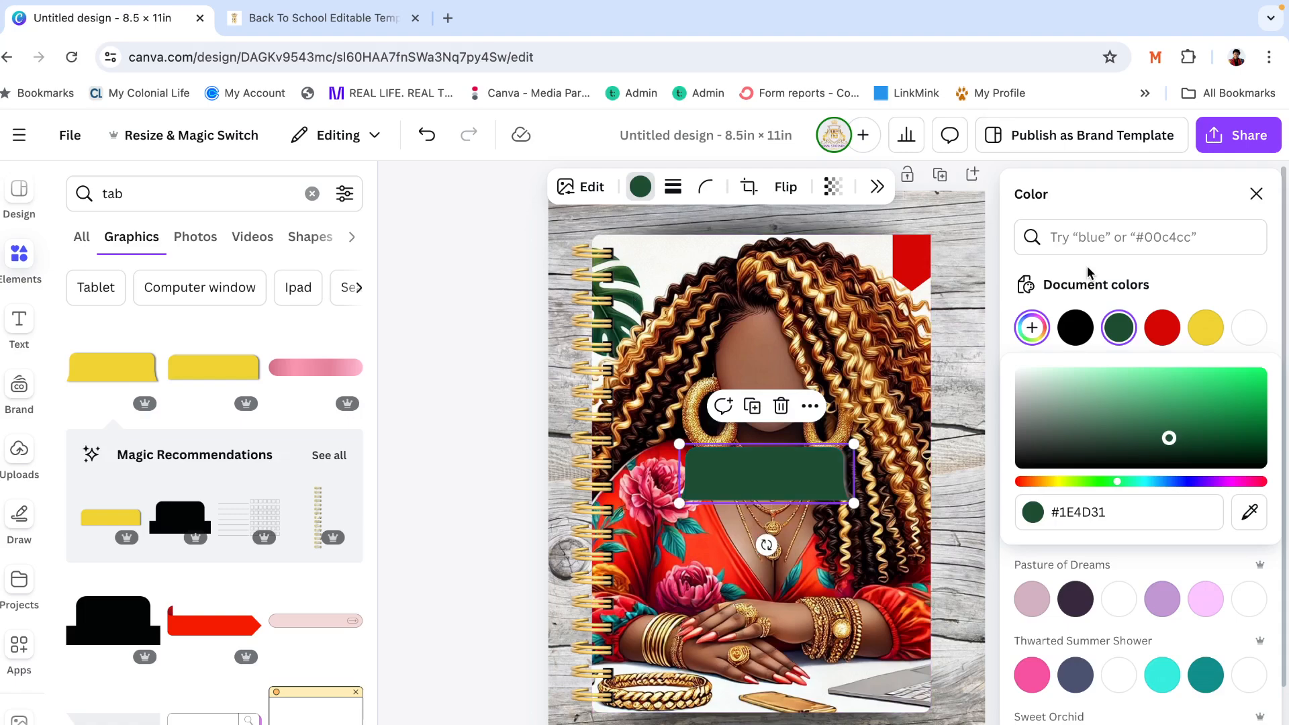
Recolor the yellow tab teal #118E93 by sampling the floral print on the woman's top
click(1249, 512)
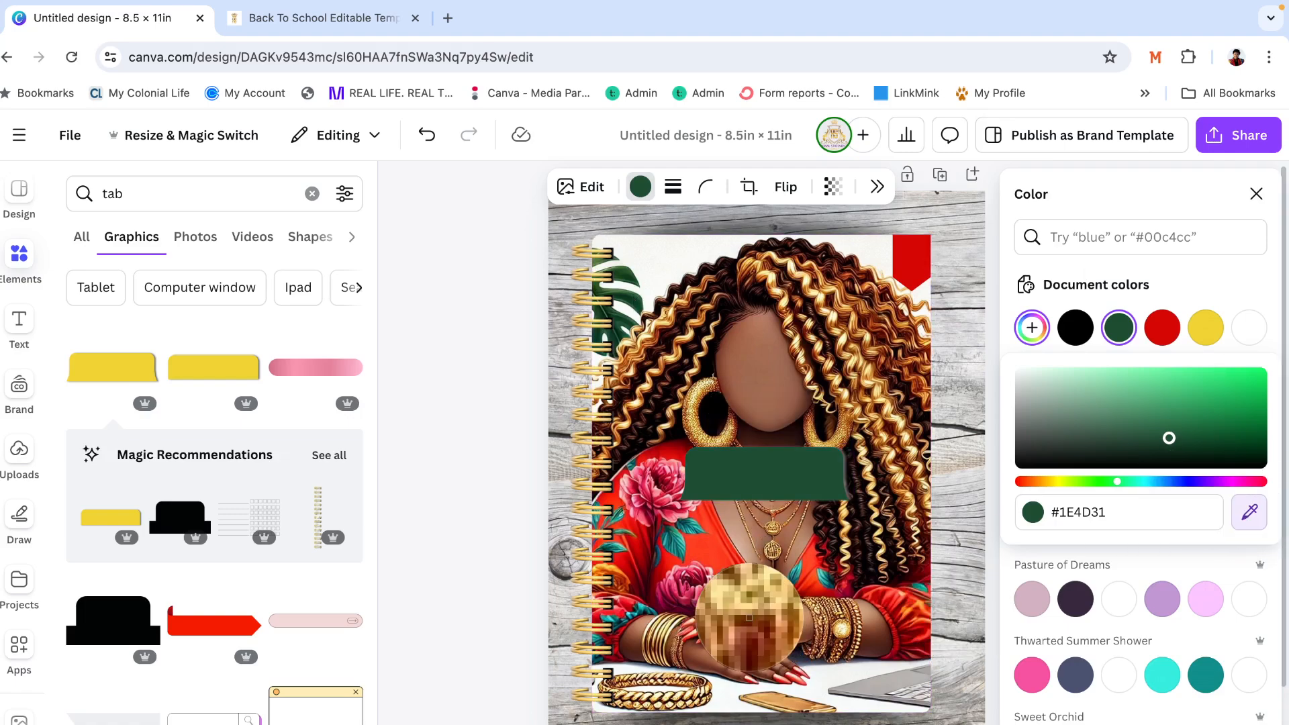
click(719, 579)
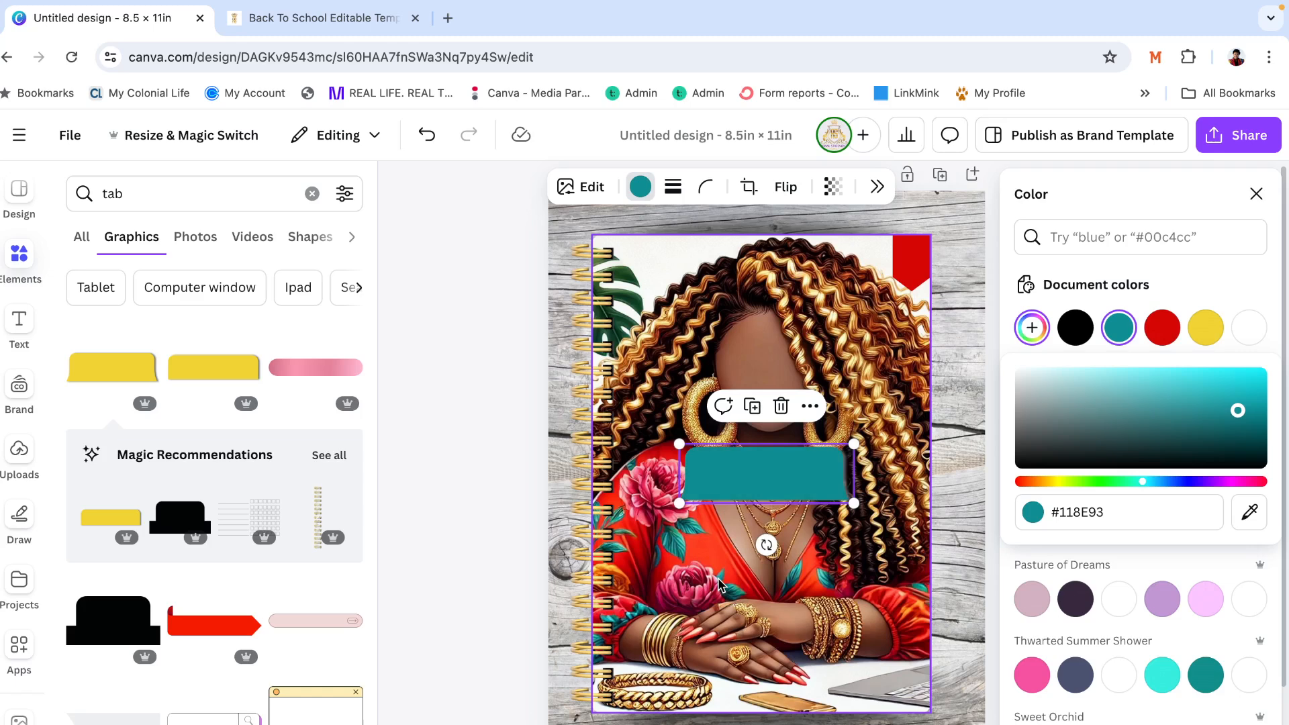
click(1248, 194)
click(1248, 194)
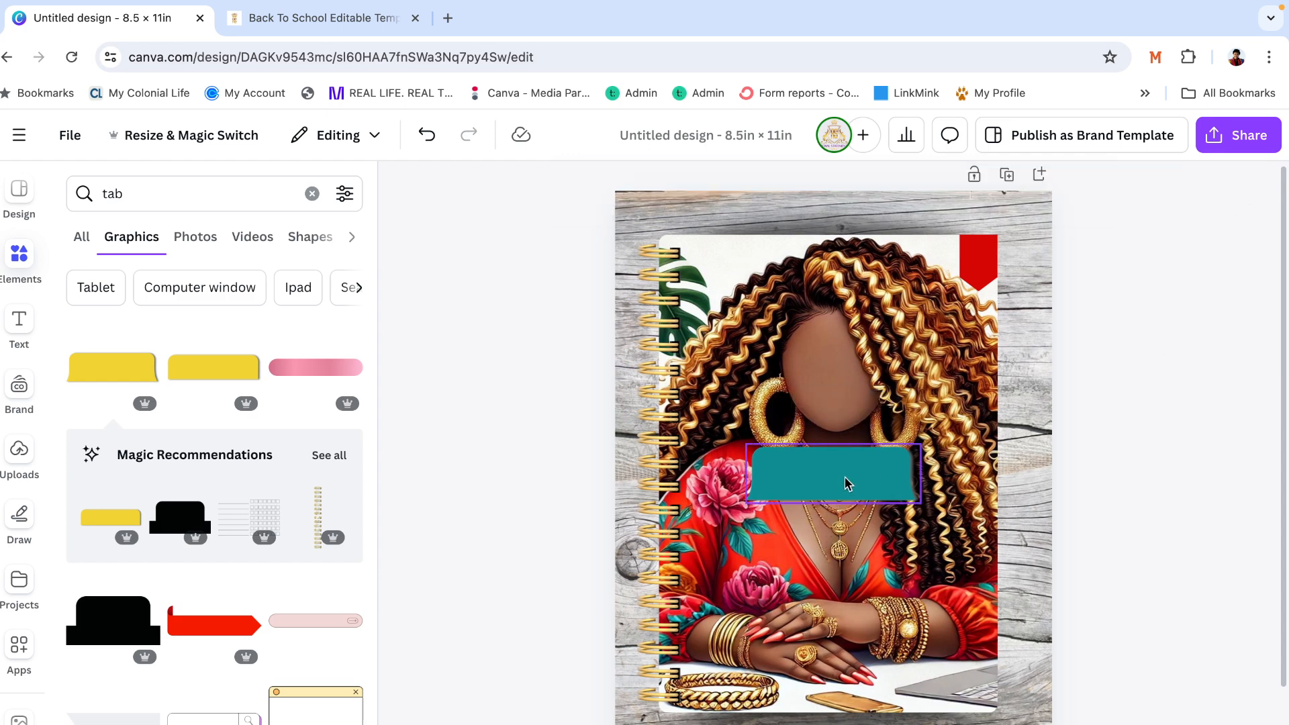
Shrink the teal tab, rotate it horizontal and position it across the cover's right edge, about halfway down
drag(846, 472, 1068, 440)
drag(1006, 481, 951, 412)
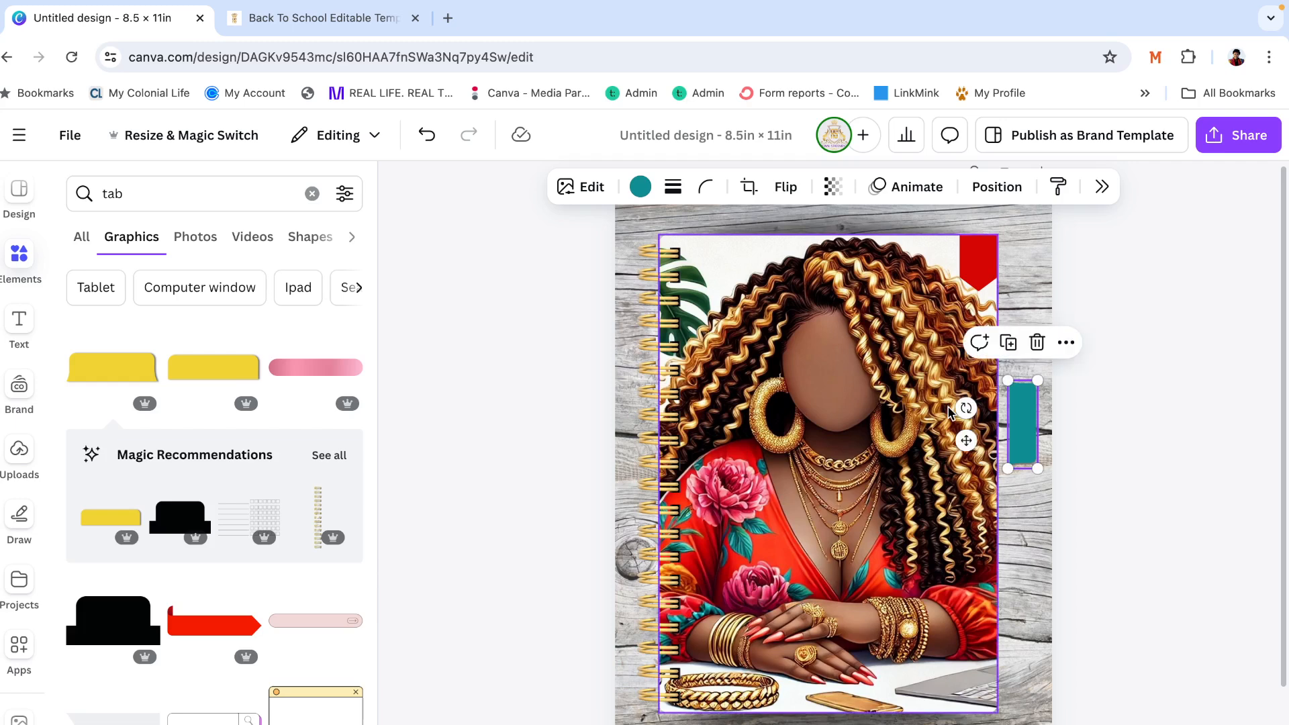
drag(966, 408, 1007, 478)
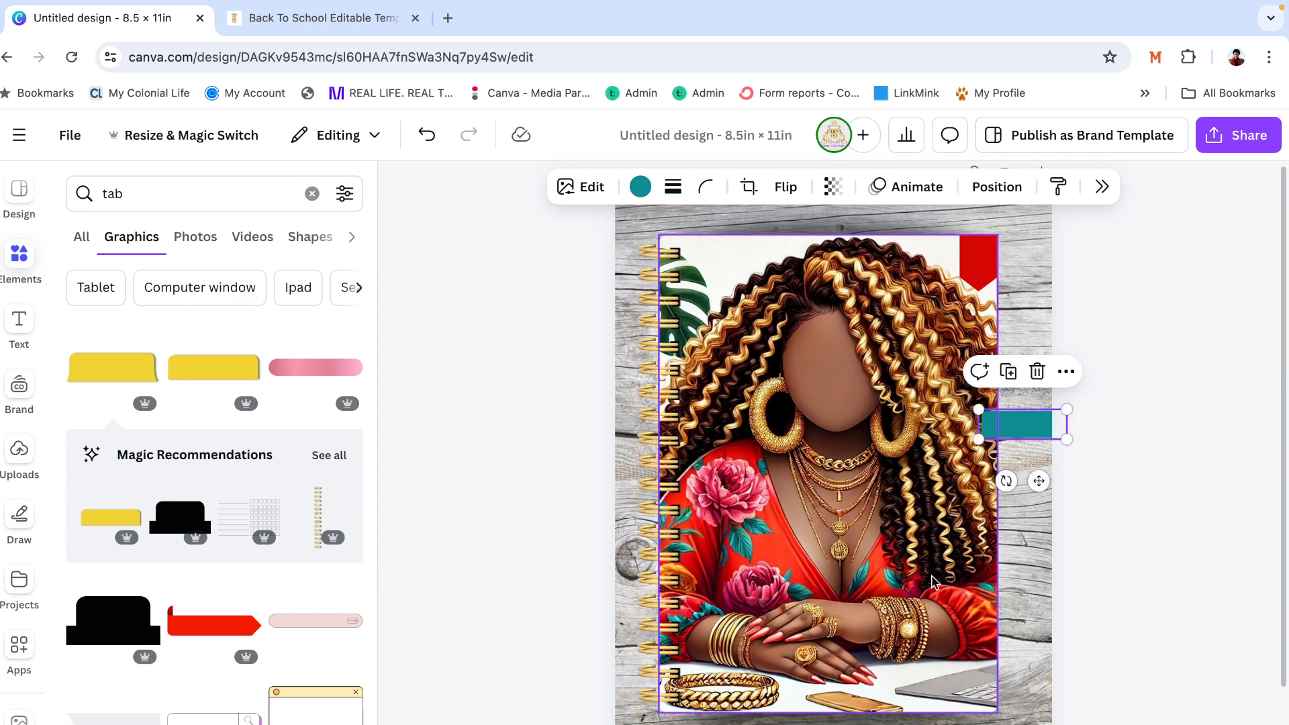
click(1009, 372)
drag(1033, 430, 1032, 473)
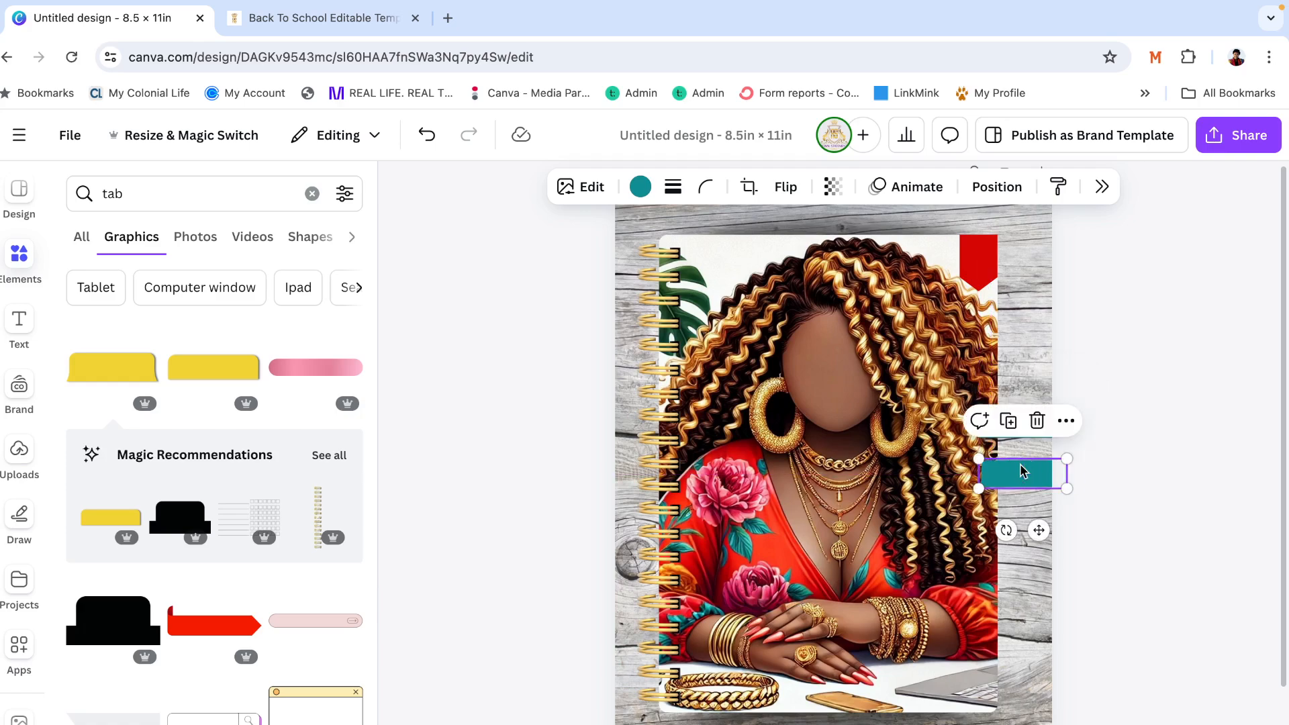
Duplicate the teal tab so that evenly spaced copies sit directly above and below it on the cover's right edge
click(1009, 421)
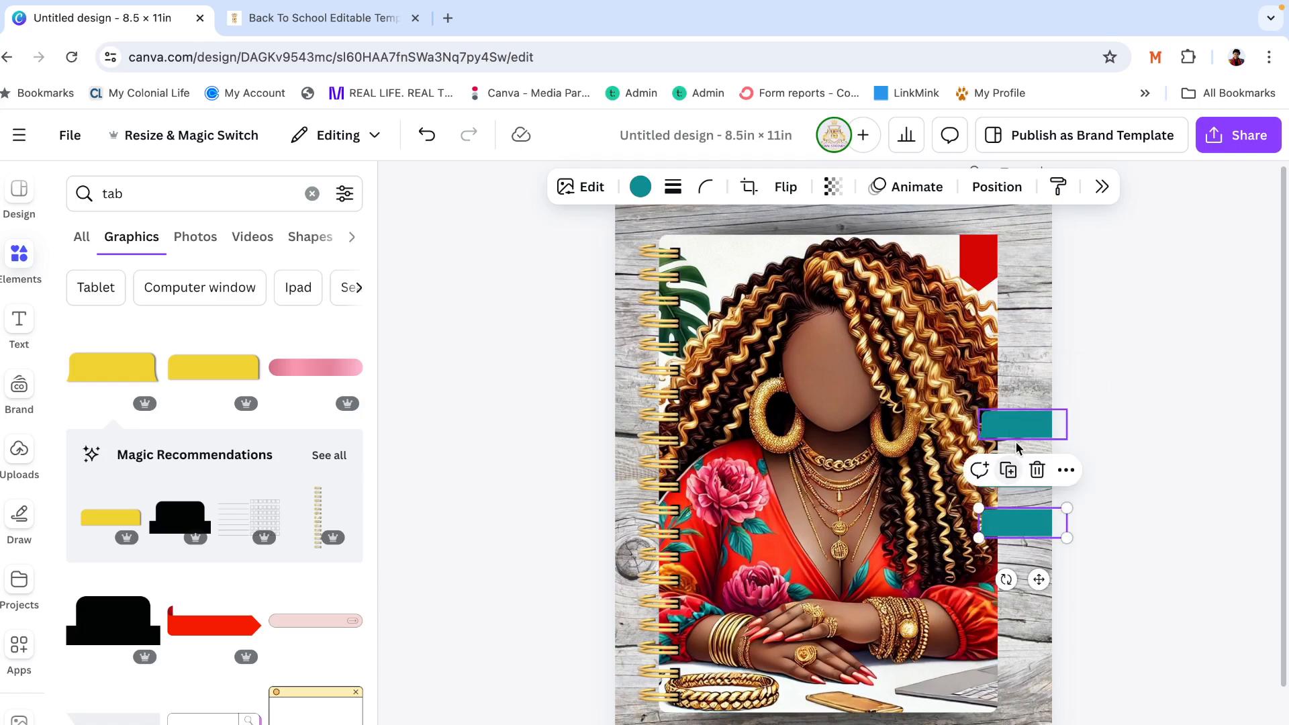
click(1120, 446)
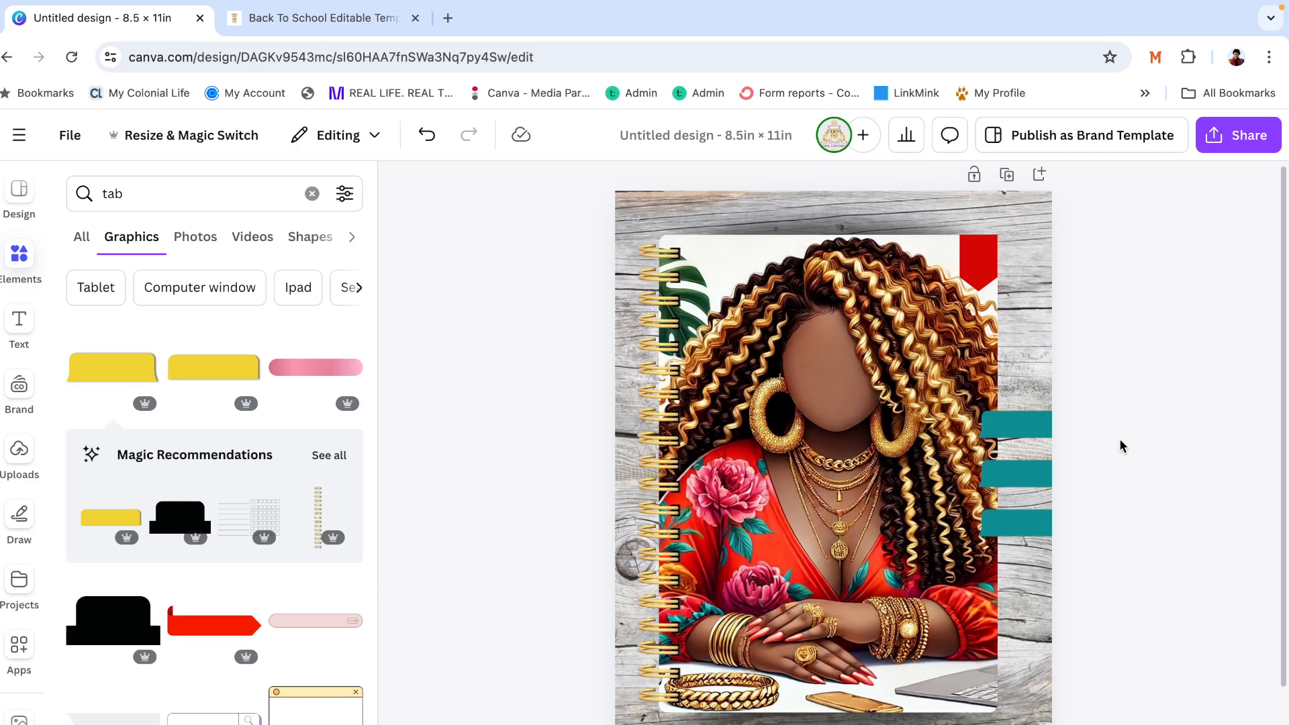
Add a subheading text reading "Daily Calendar" and place it on the uppermost teal tab
click(20, 323)
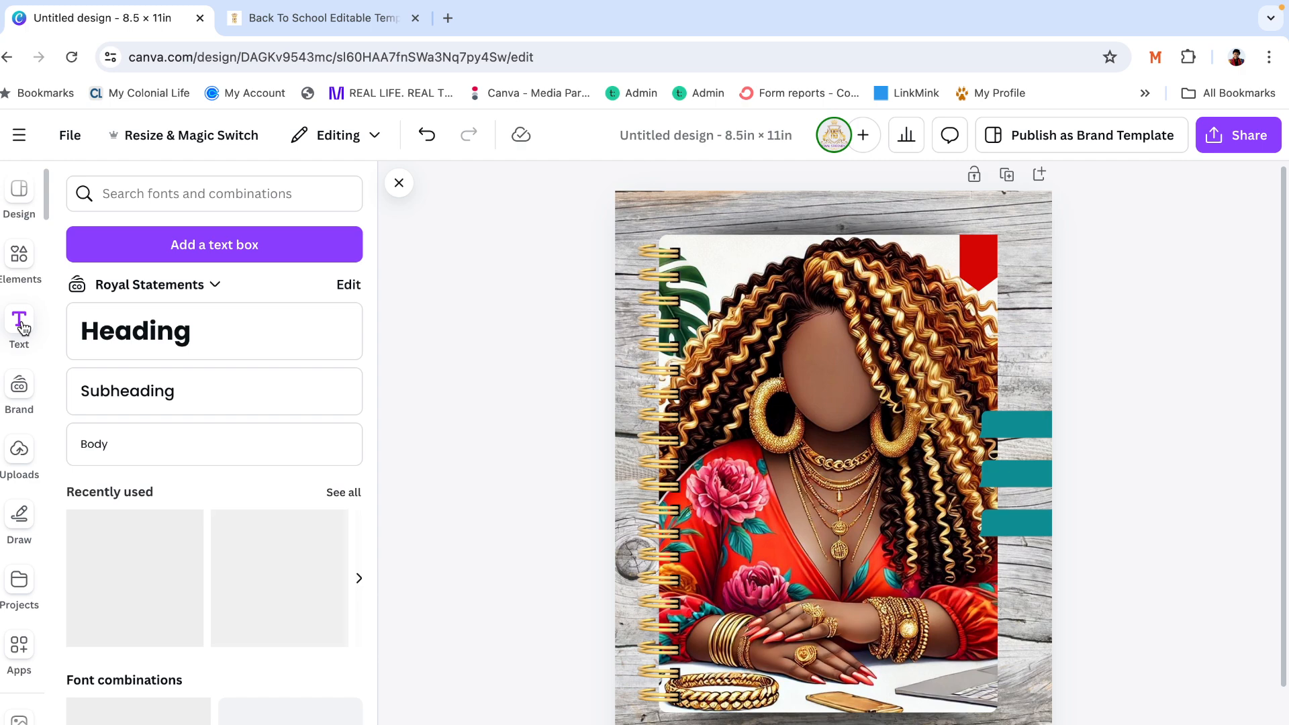
click(138, 405)
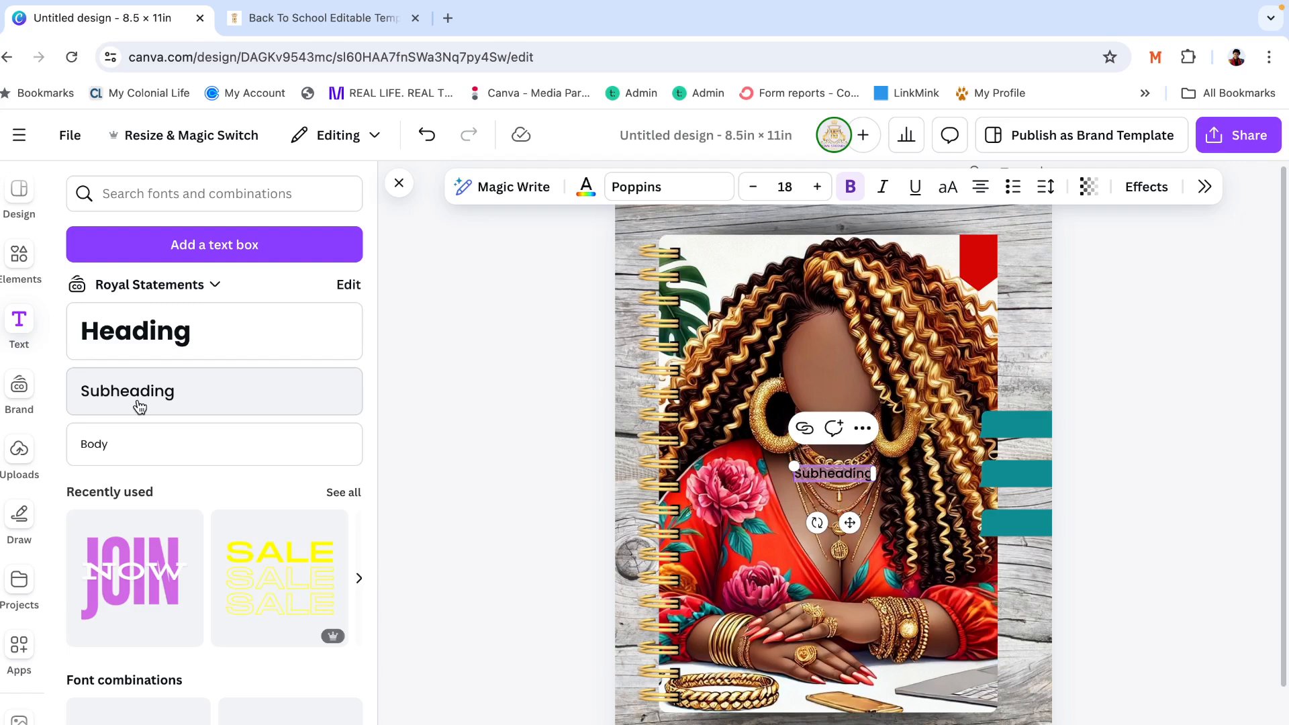
key(BackSpace)
text(D)
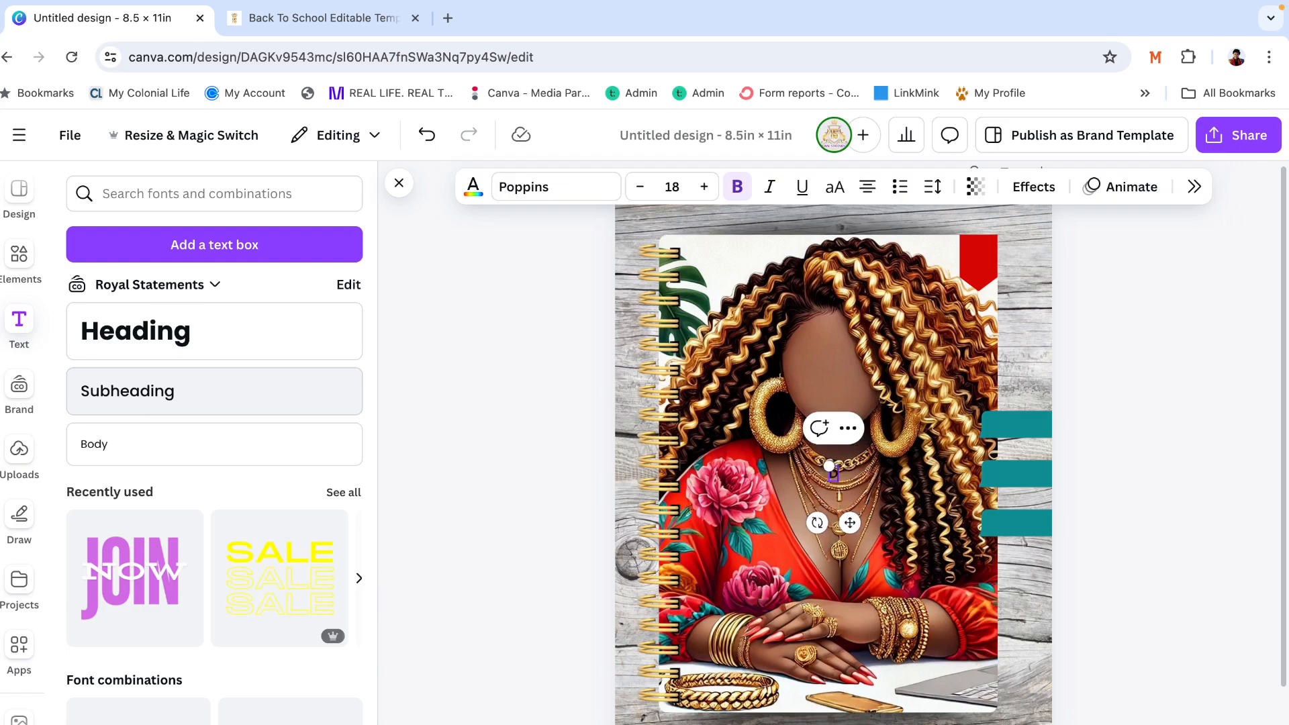
text(aily c)
text(o)
text(lenda)
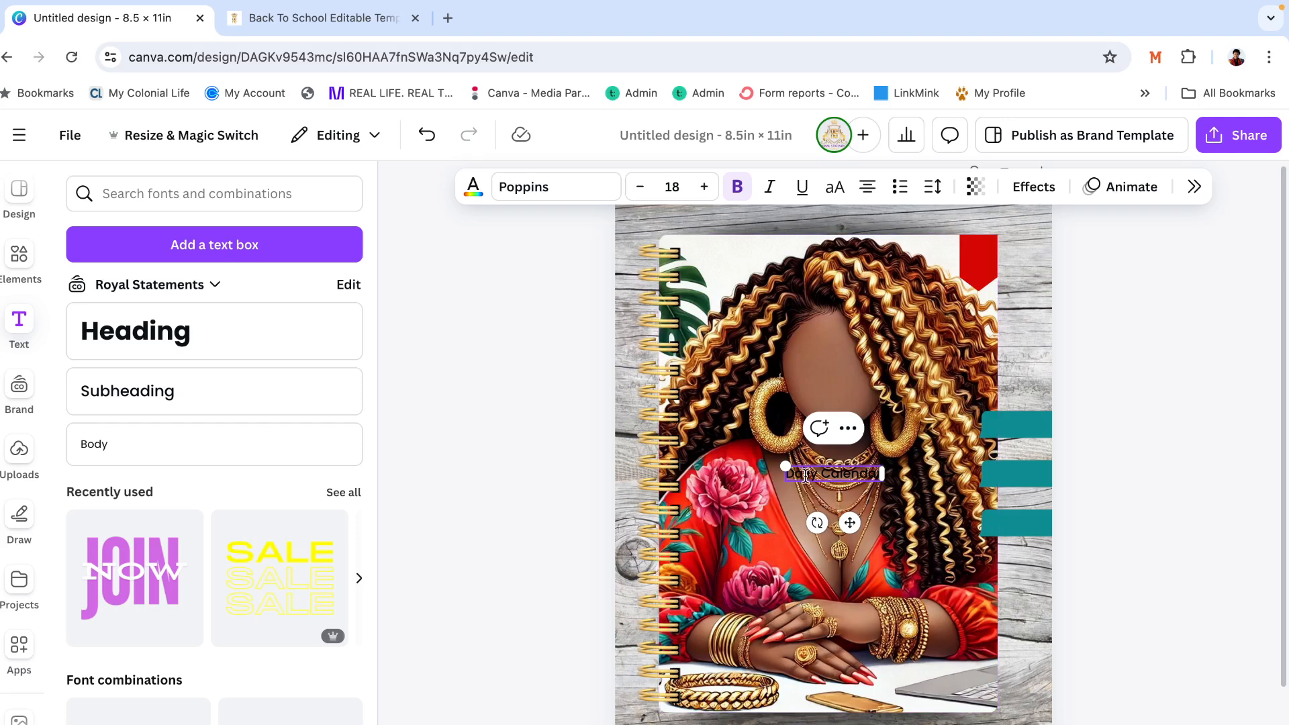
text(r)
click(1054, 378)
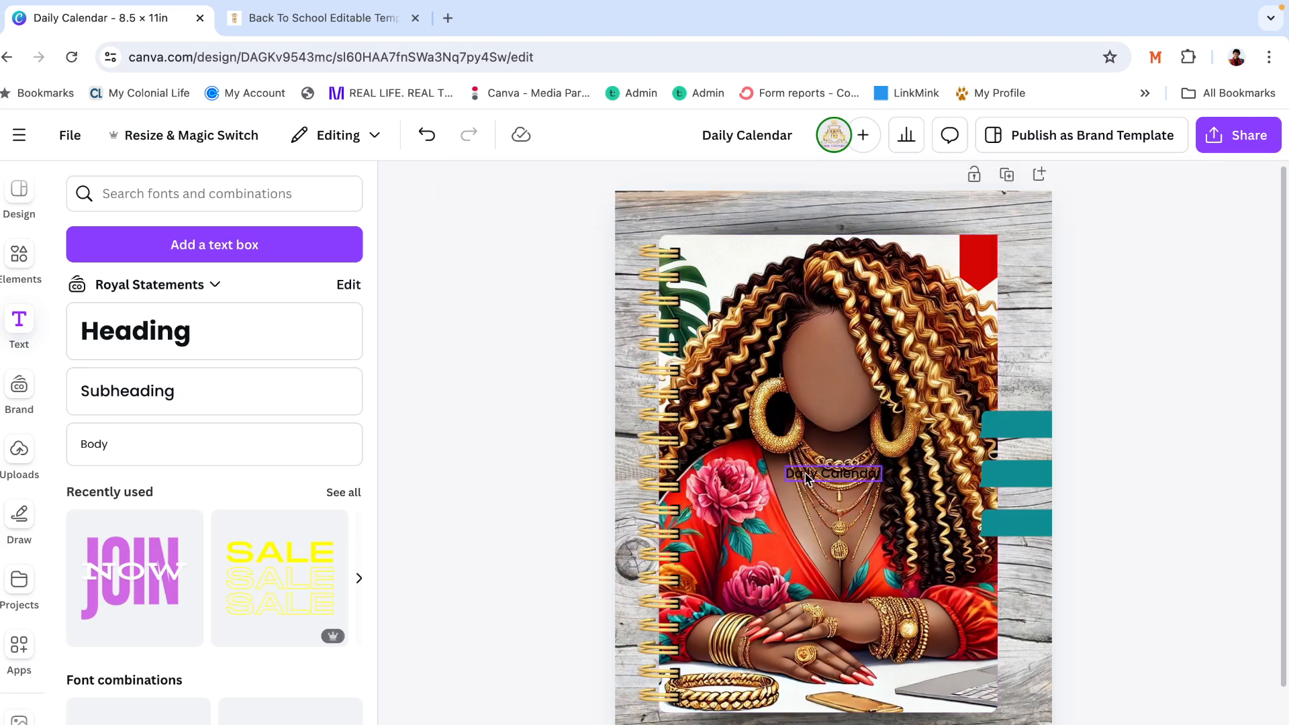
drag(812, 474, 1021, 471)
Duplicate the "Daily Calendar" label, change the copy to "Monthly Calendar" and fit it on two lines over the middle tab
click(1024, 380)
click(1022, 471)
text(Monthl)
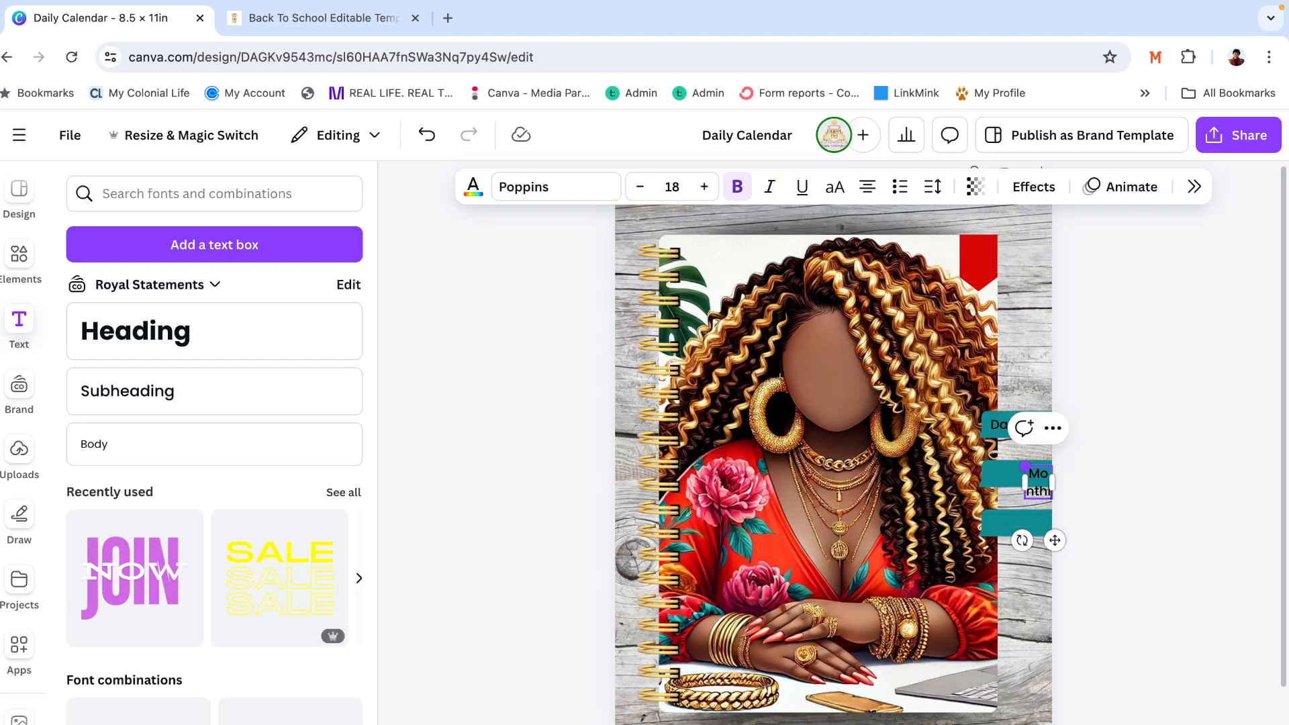
text(y Calendar)
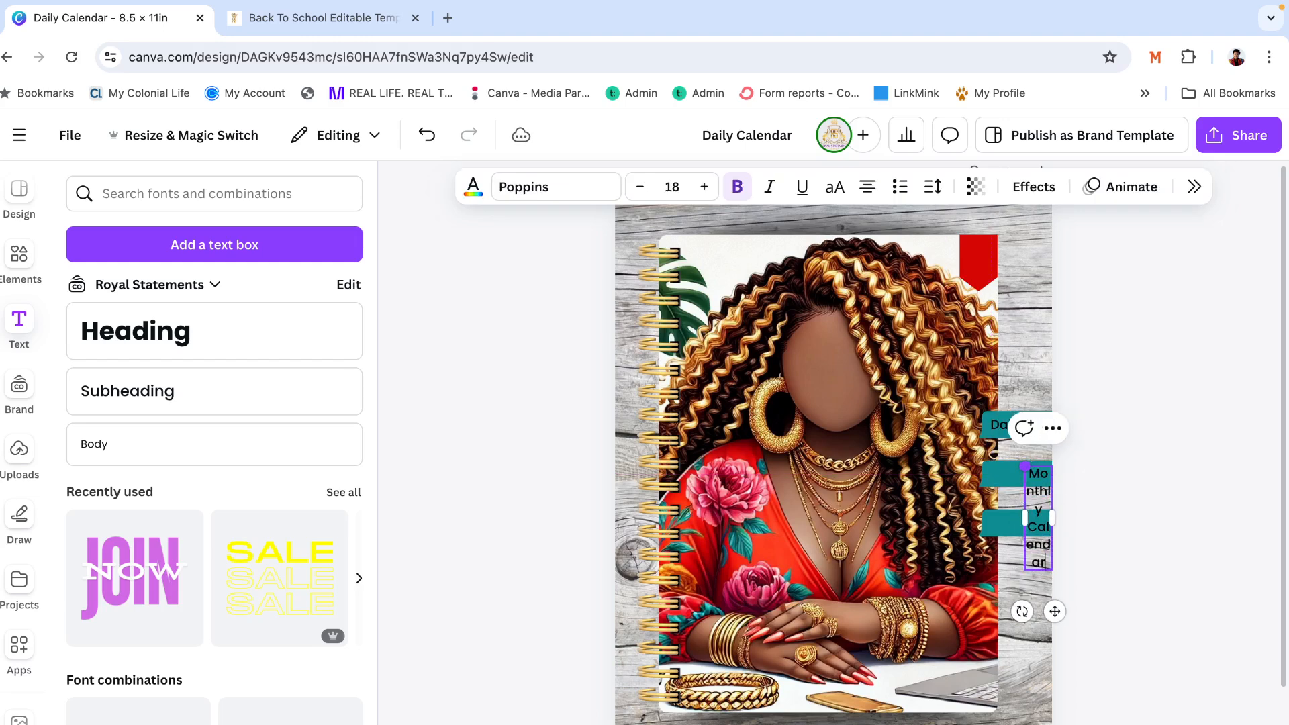
drag(1022, 517, 1015, 476)
click(1064, 440)
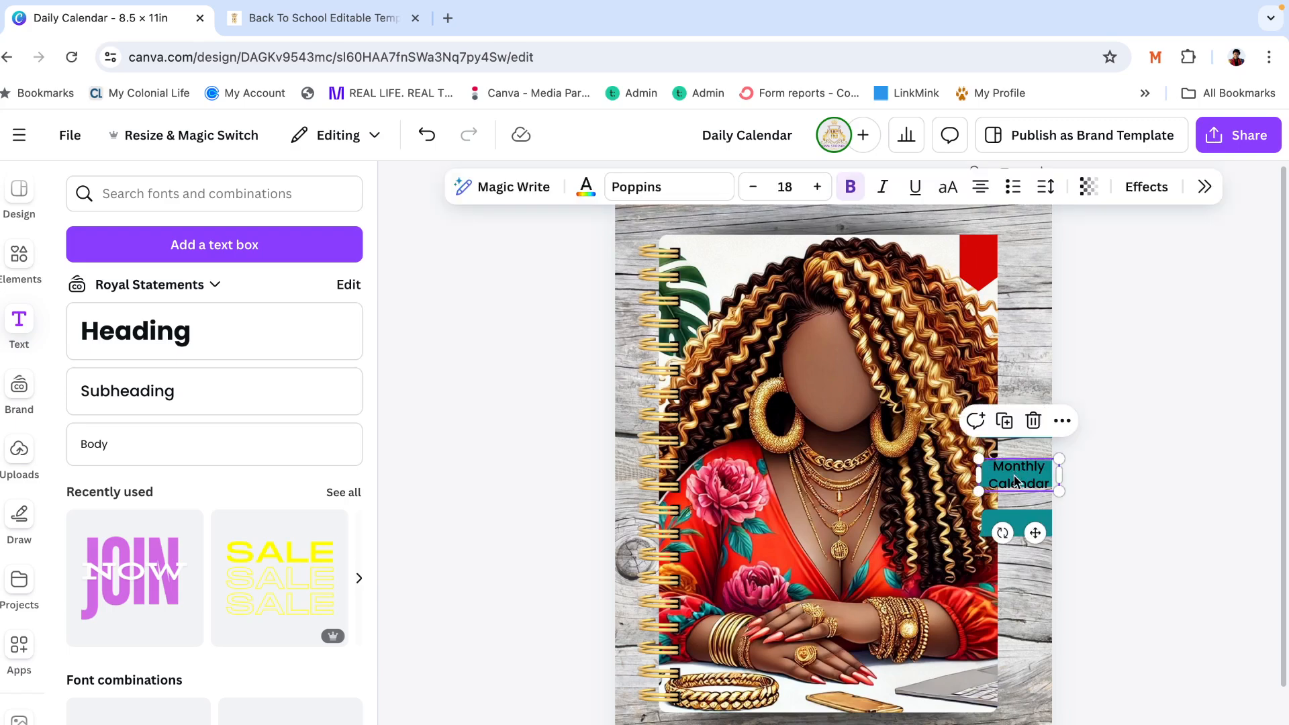
click(1116, 439)
Set the "Monthly Calendar" label's font size to 16
click(1051, 475)
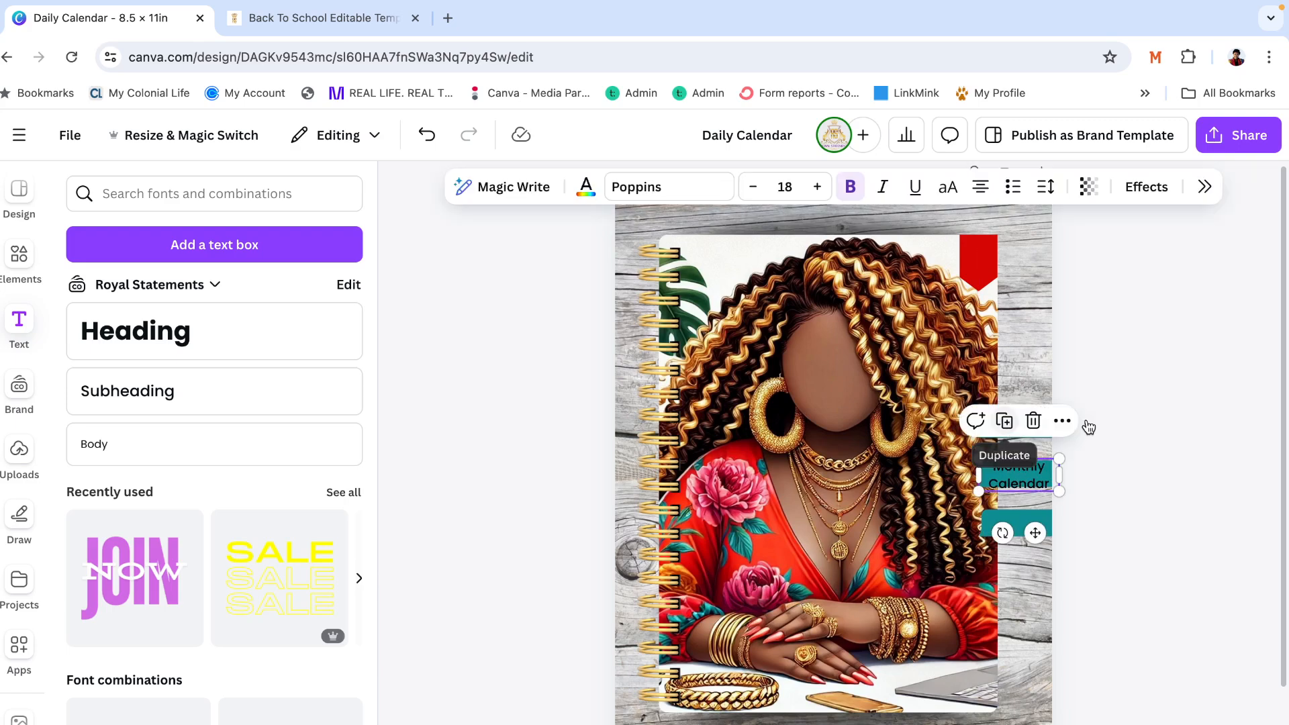
click(752, 190)
click(752, 190)
click(1111, 402)
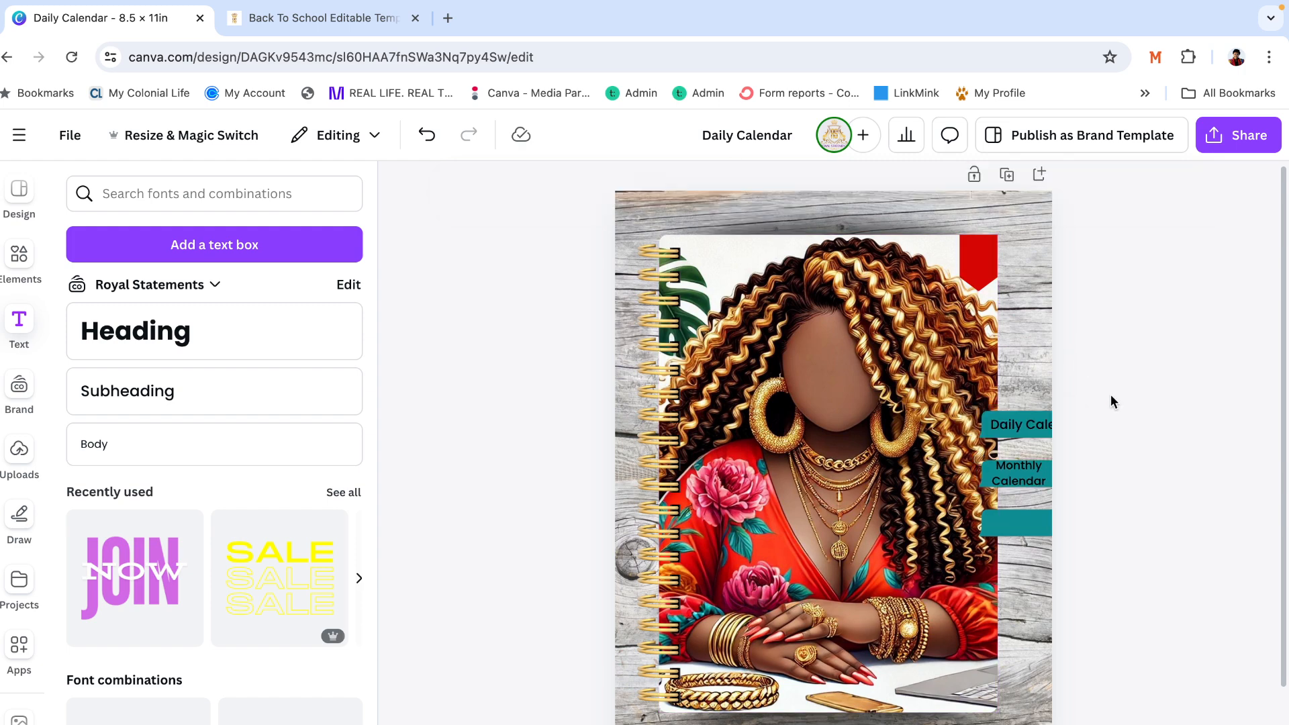
Duplicate the "Monthly Calendar" label onto the lowest teal tab and change its text to "Notes"
click(1036, 482)
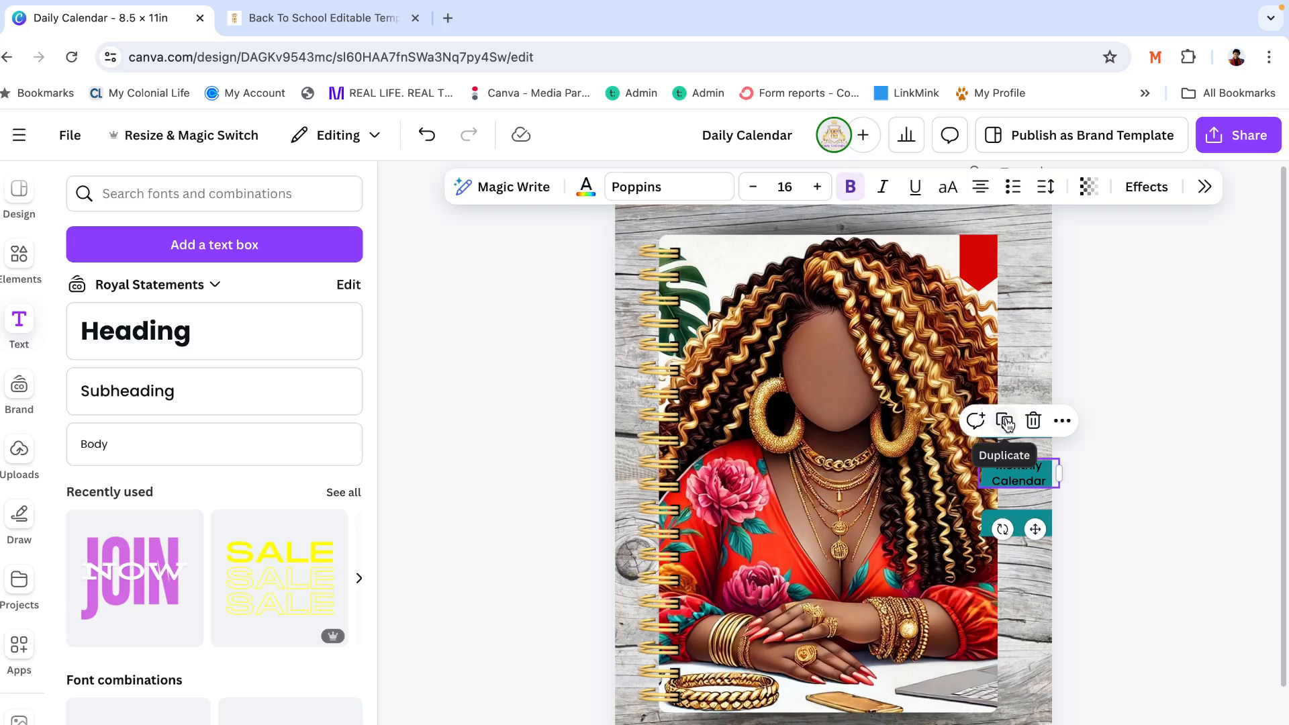
click(1011, 428)
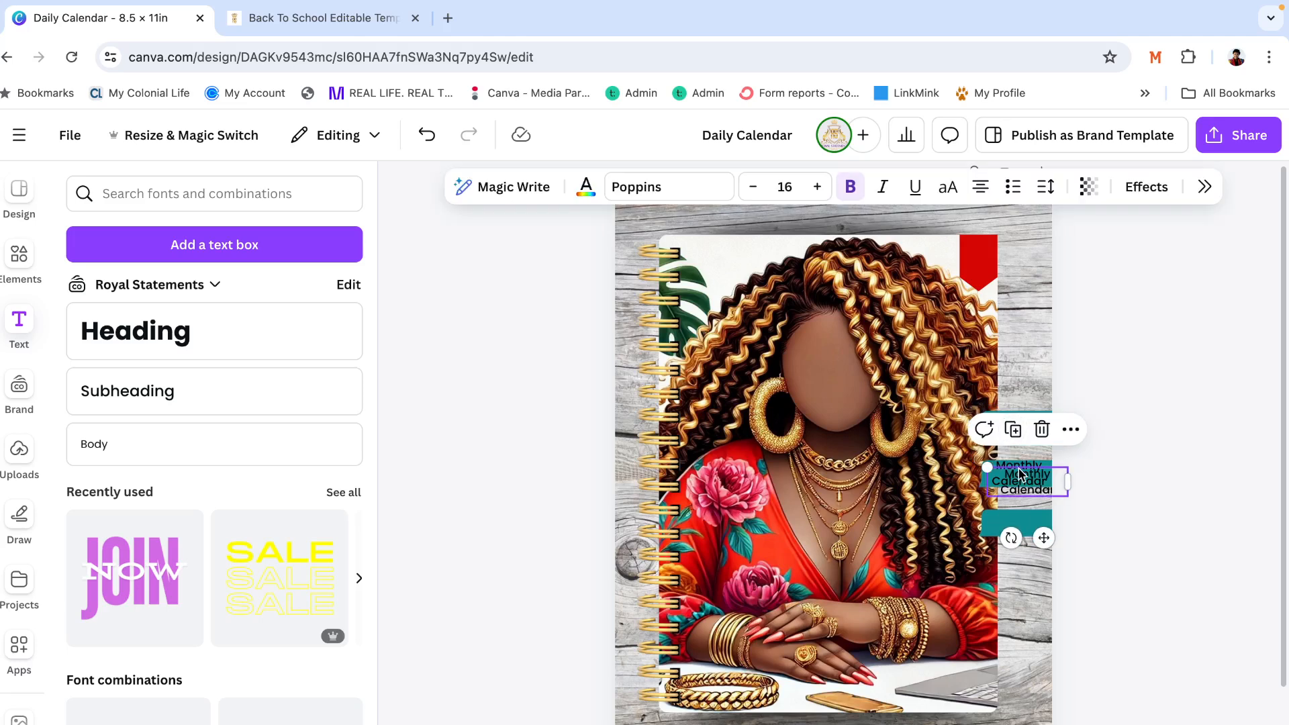
drag(1025, 482, 1017, 518)
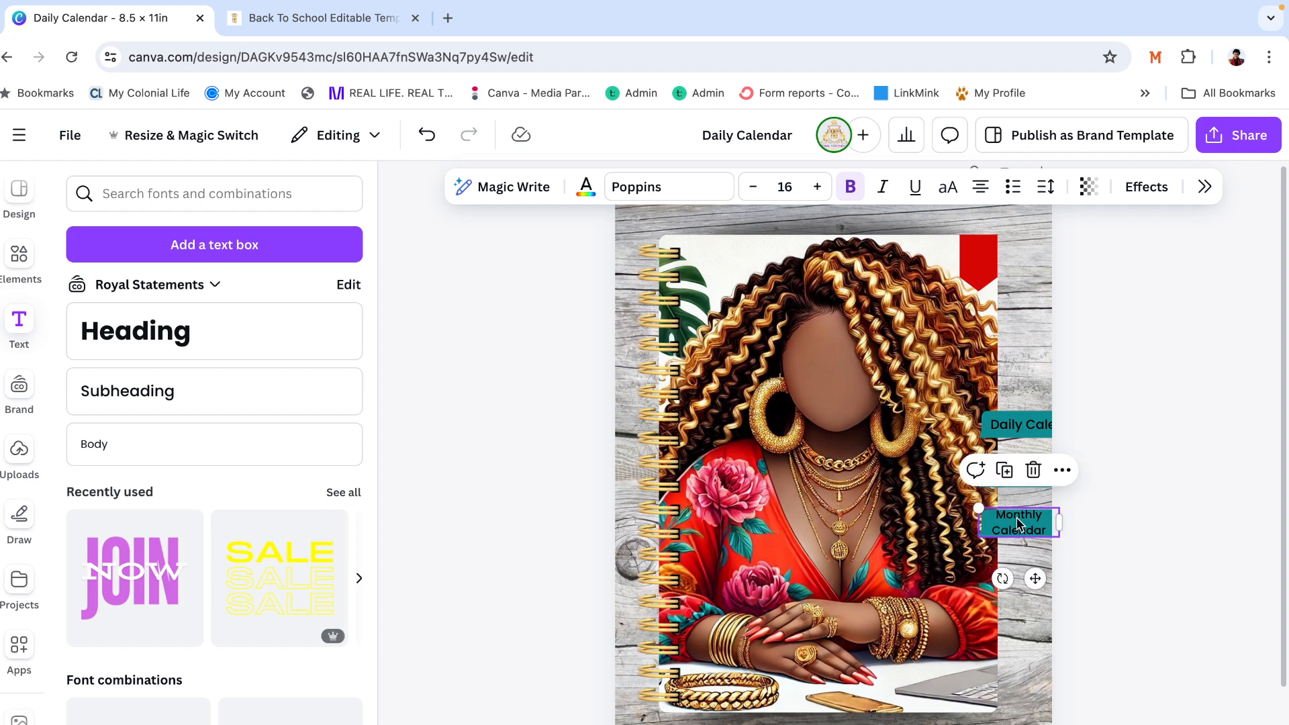
text(NOte)
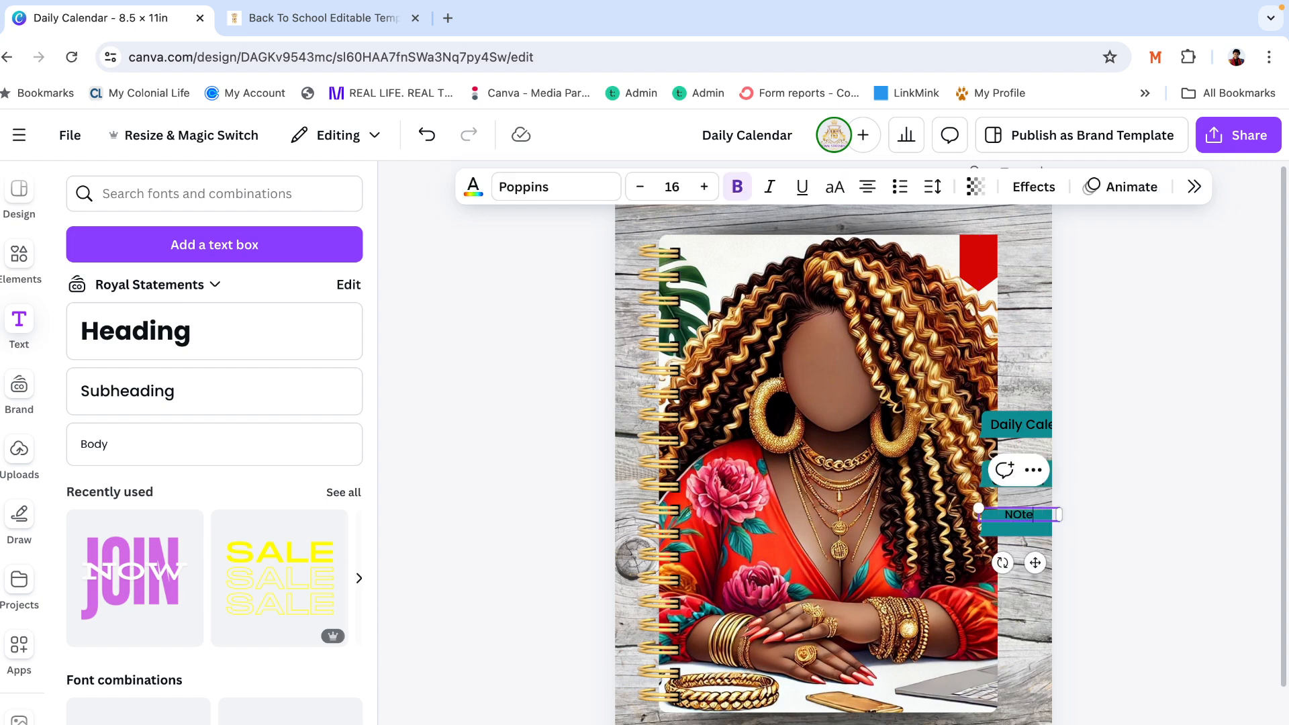
text(s\)
text(es)
key(BackSpace)
click(1142, 448)
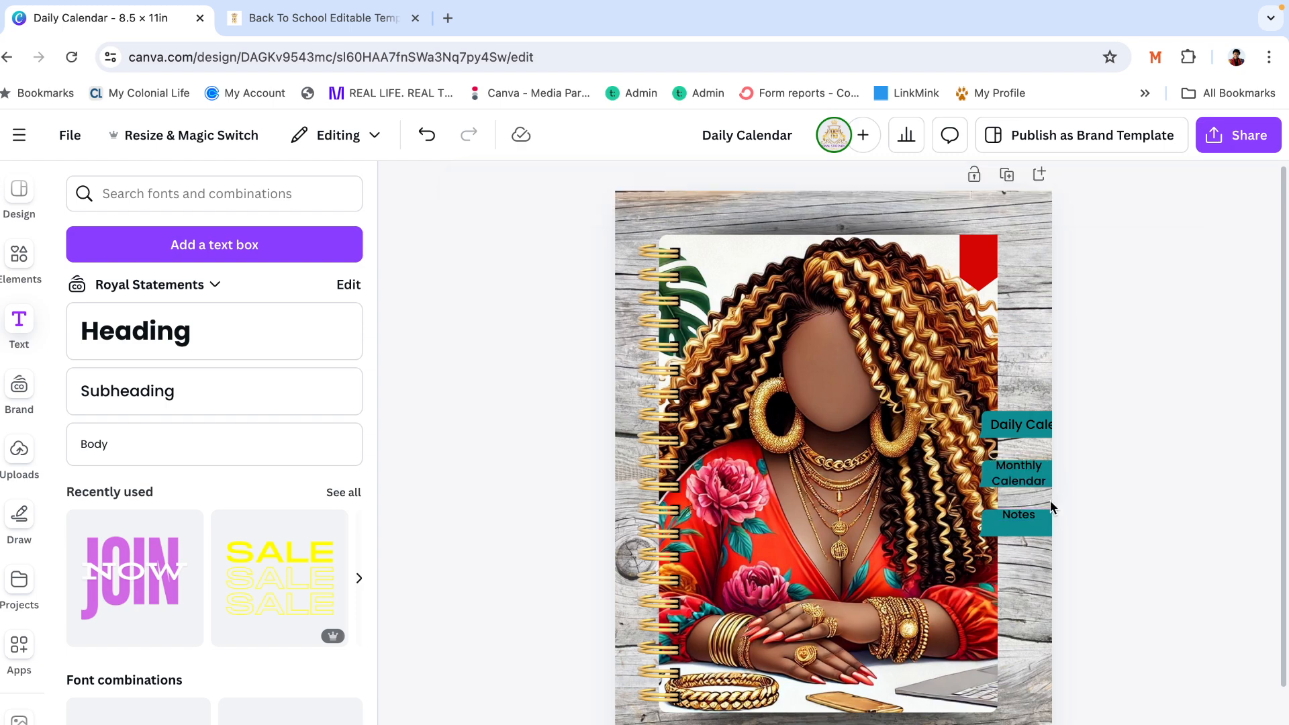
Set the "Notes" label's font size to 22 and center it on the lowest tab
click(1018, 528)
drag(1018, 526, 1018, 534)
click(818, 192)
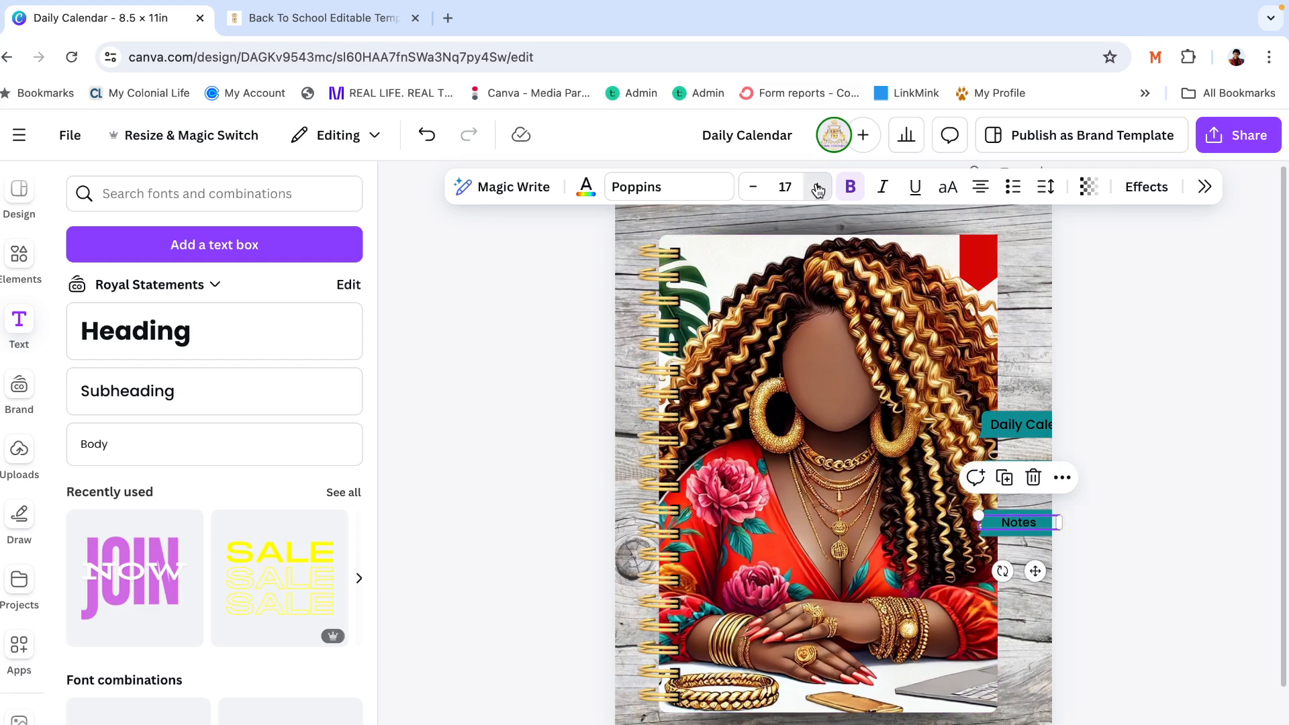
click(818, 191)
click(818, 191)
click(818, 191)
click(818, 191)
click(818, 192)
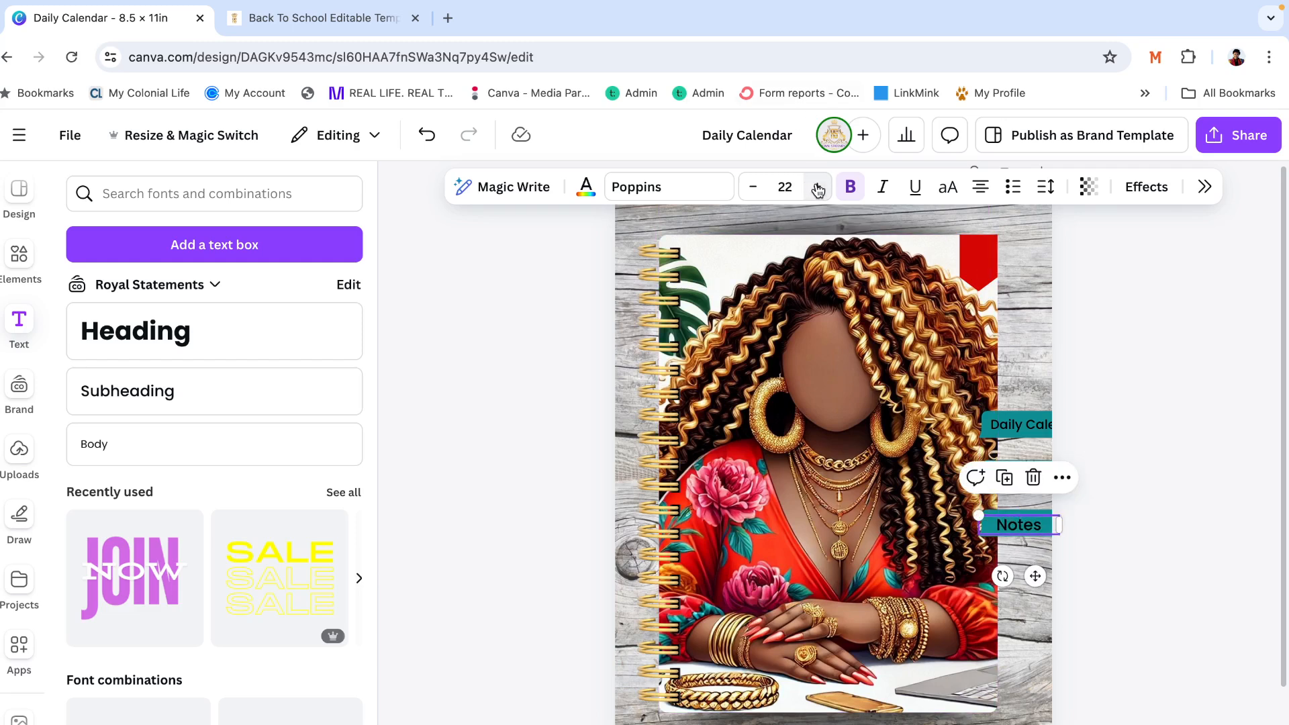
click(1195, 452)
click(1024, 526)
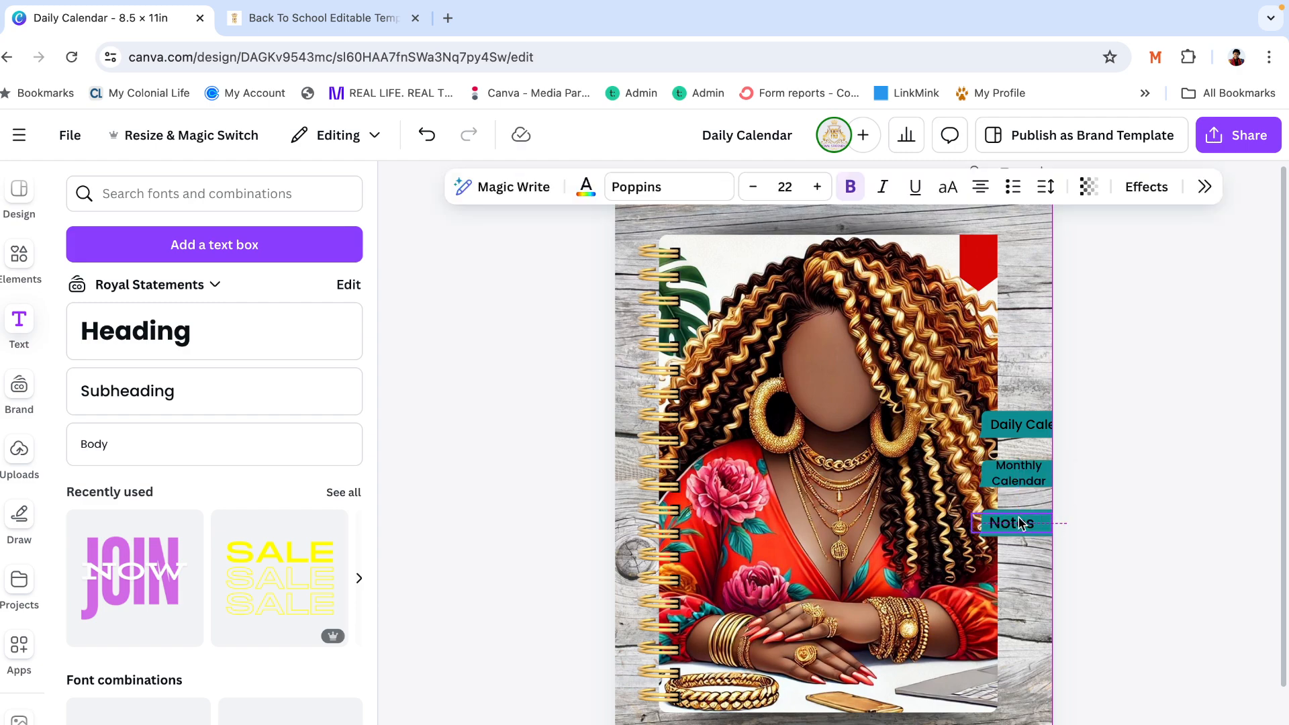
drag(1025, 525, 1027, 520)
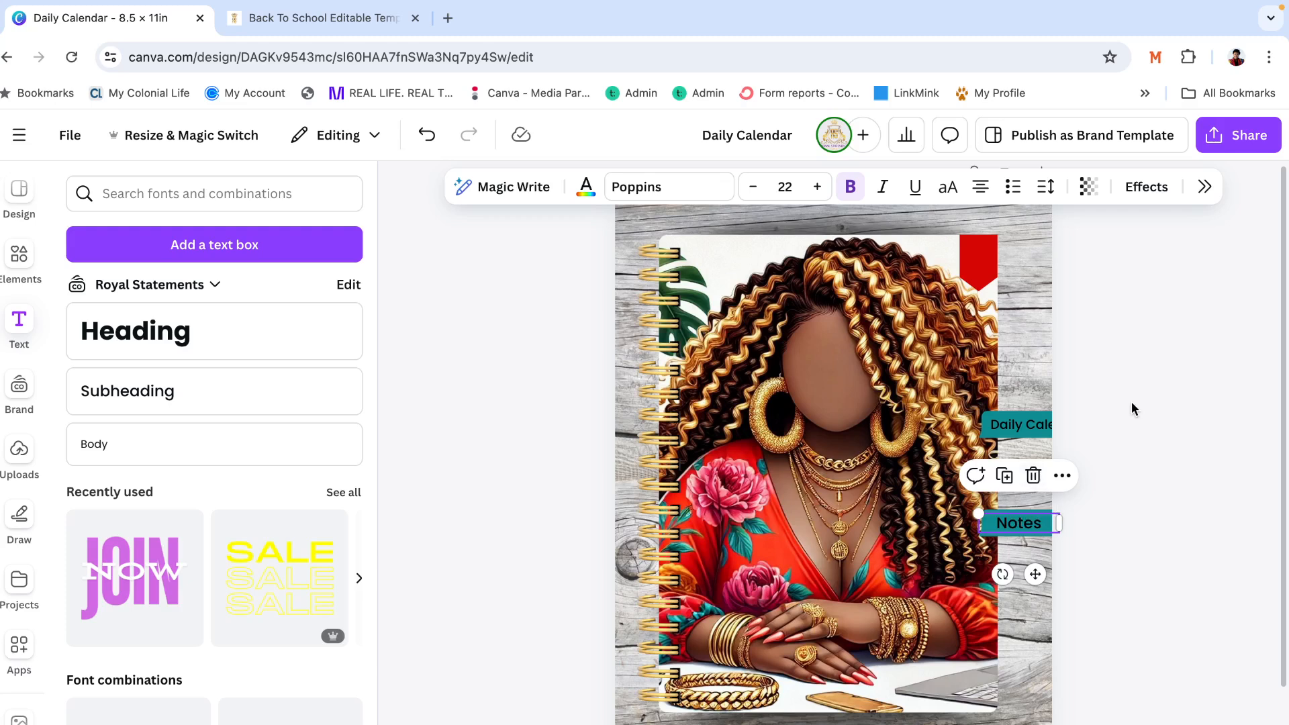
click(1131, 406)
Change the text color of all three tab labels to white
click(1033, 472)
click(1156, 397)
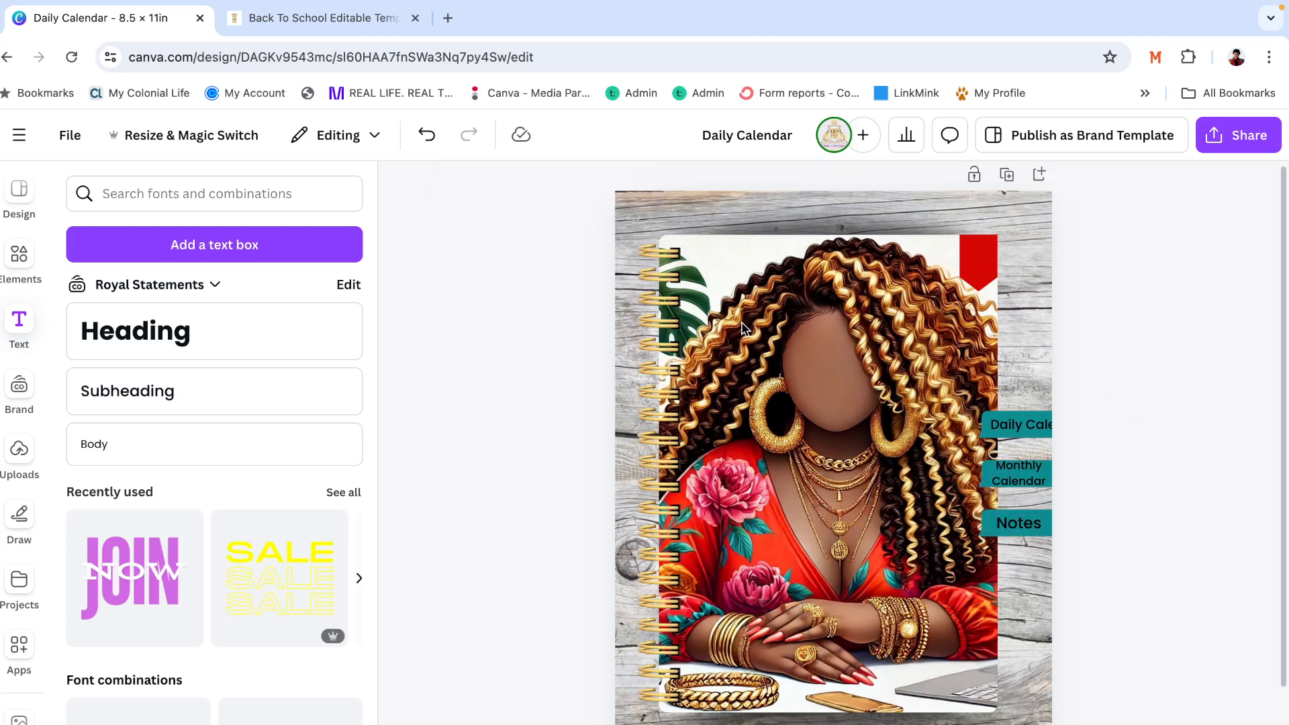
click(1037, 436)
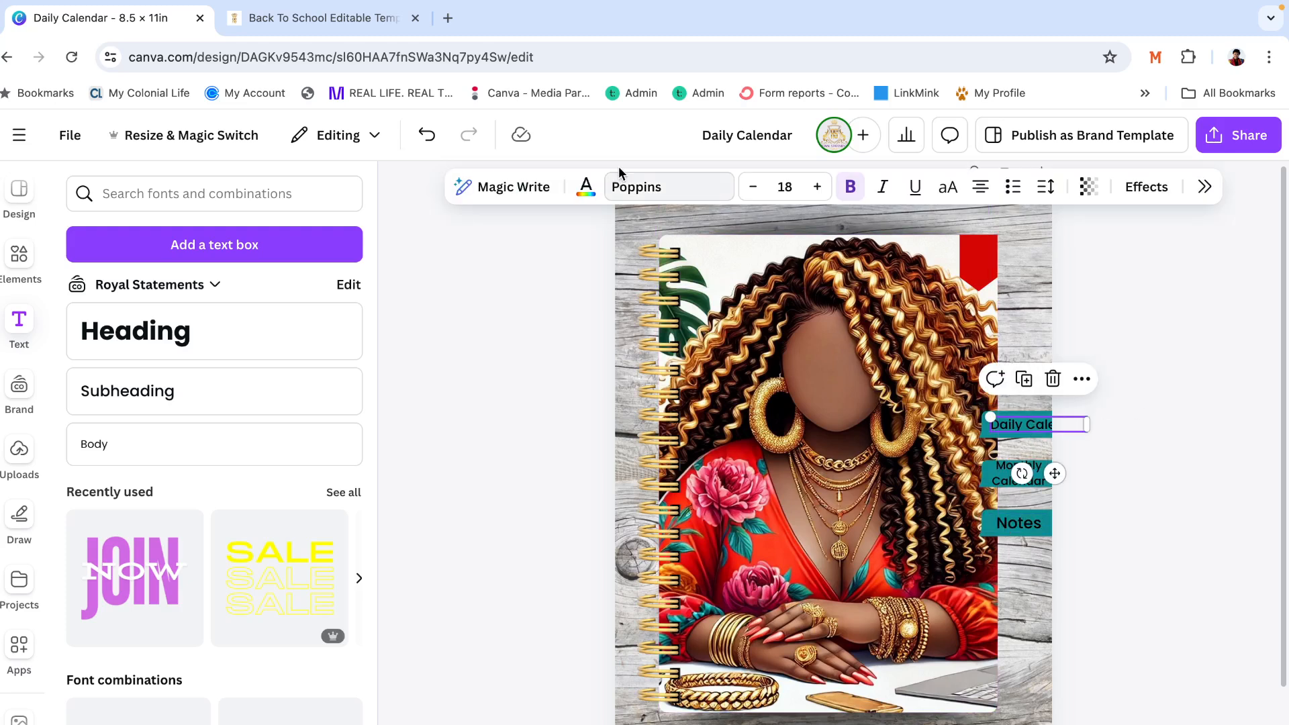
click(582, 201)
click(1199, 329)
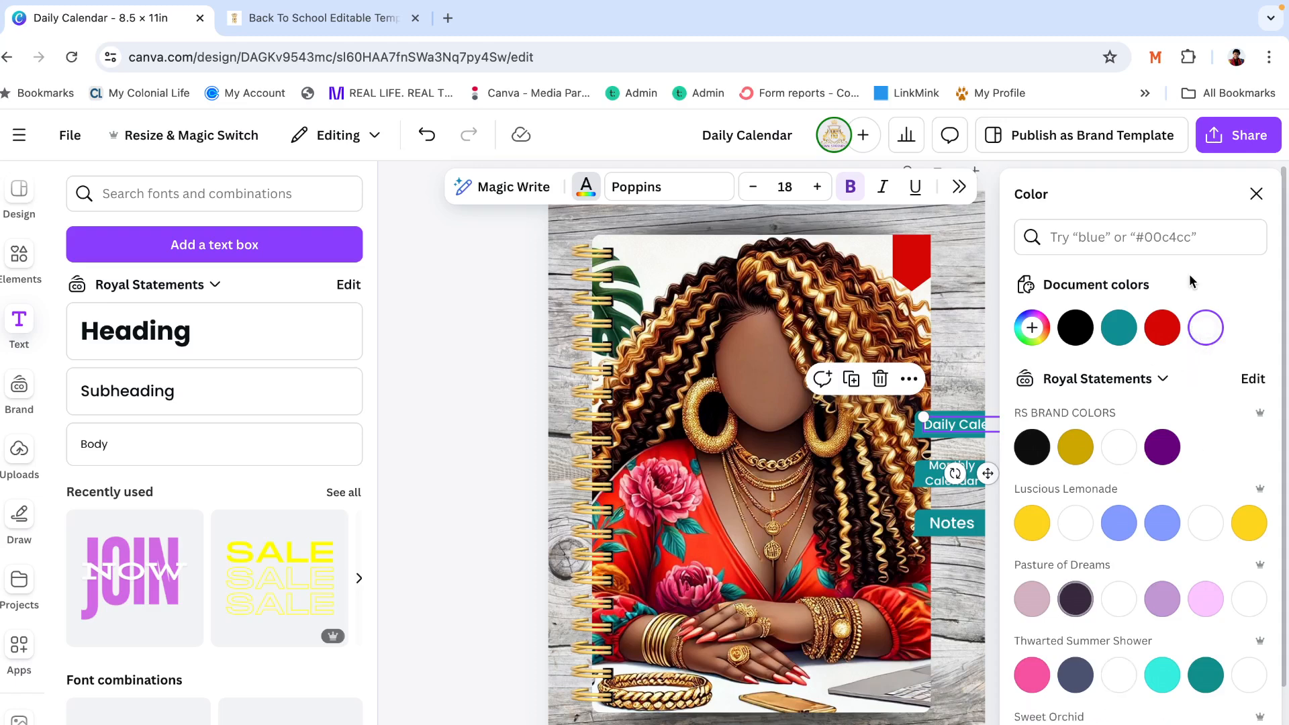
click(1256, 194)
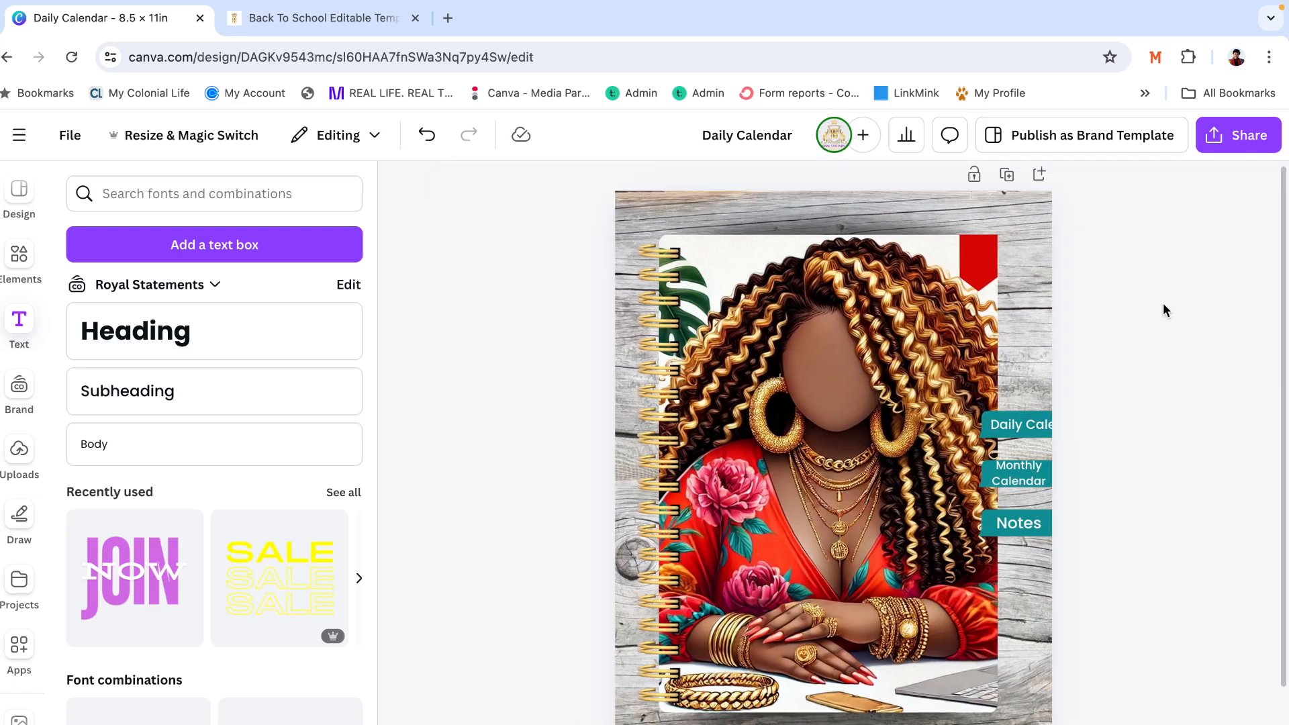
Group the "Daily Calendar" label with its teal tab
click(1037, 427)
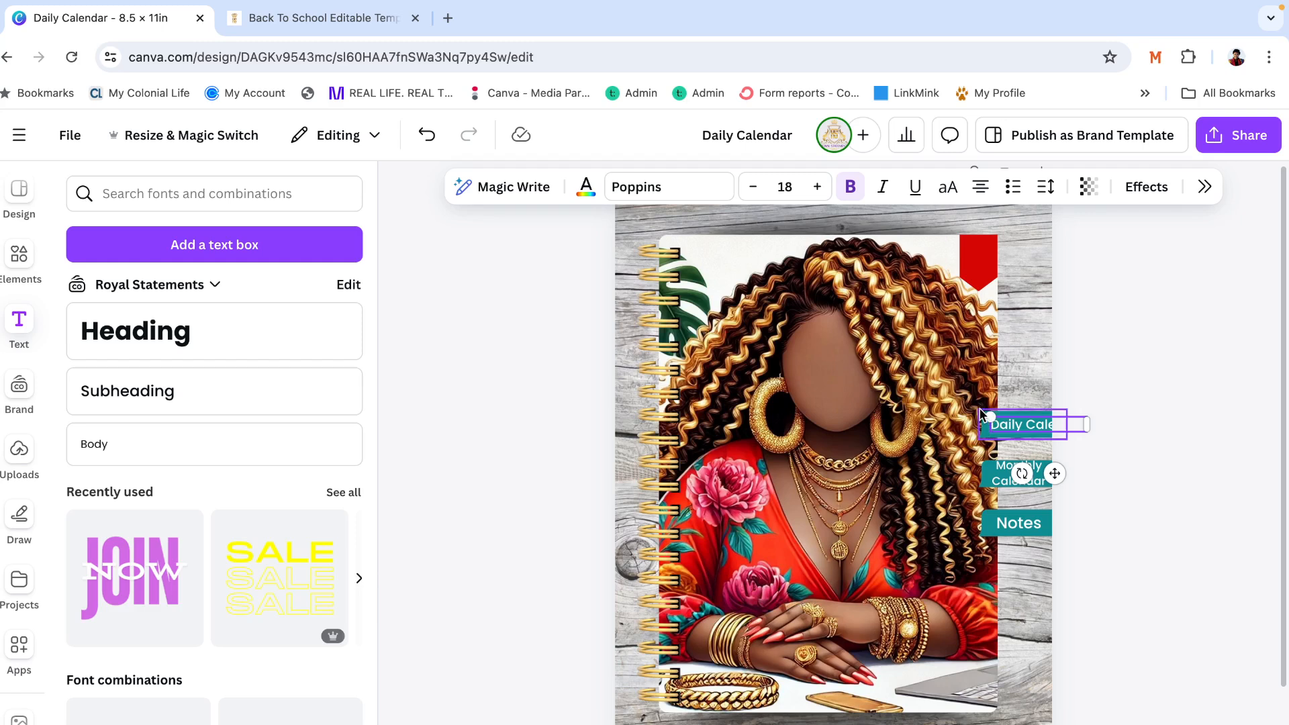
shift+click(982, 414)
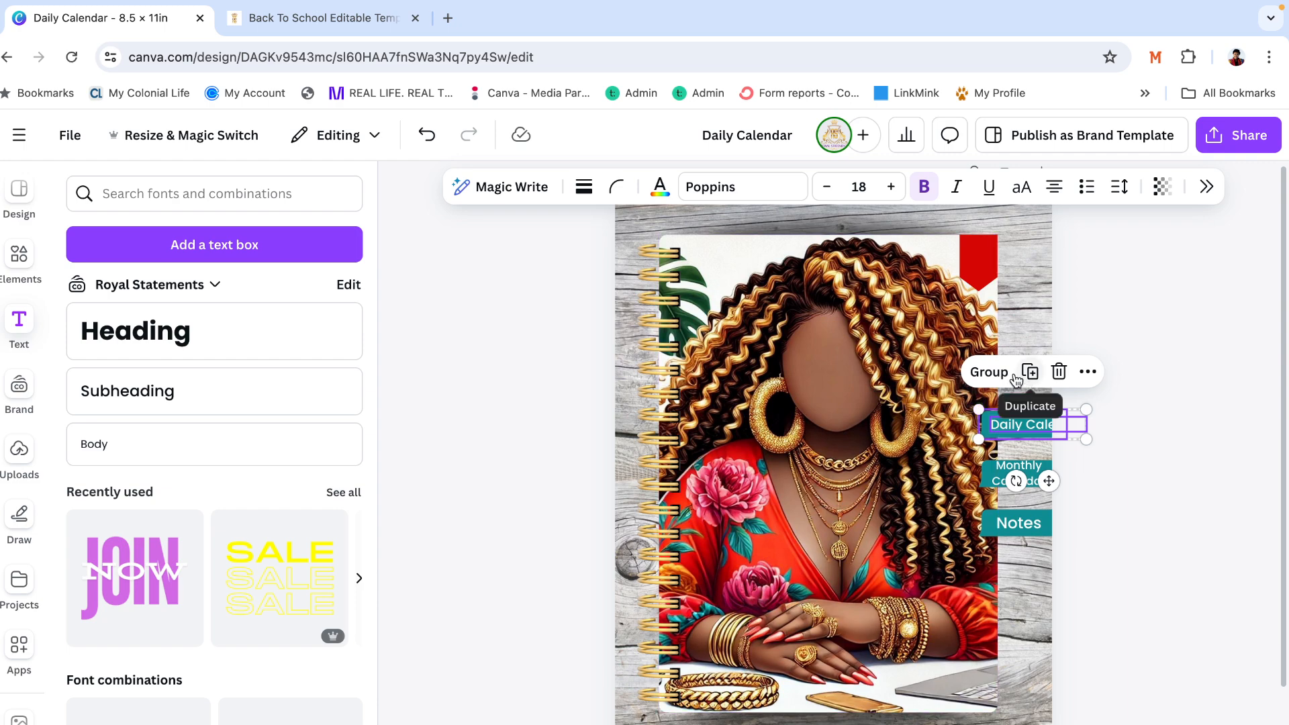
click(1005, 376)
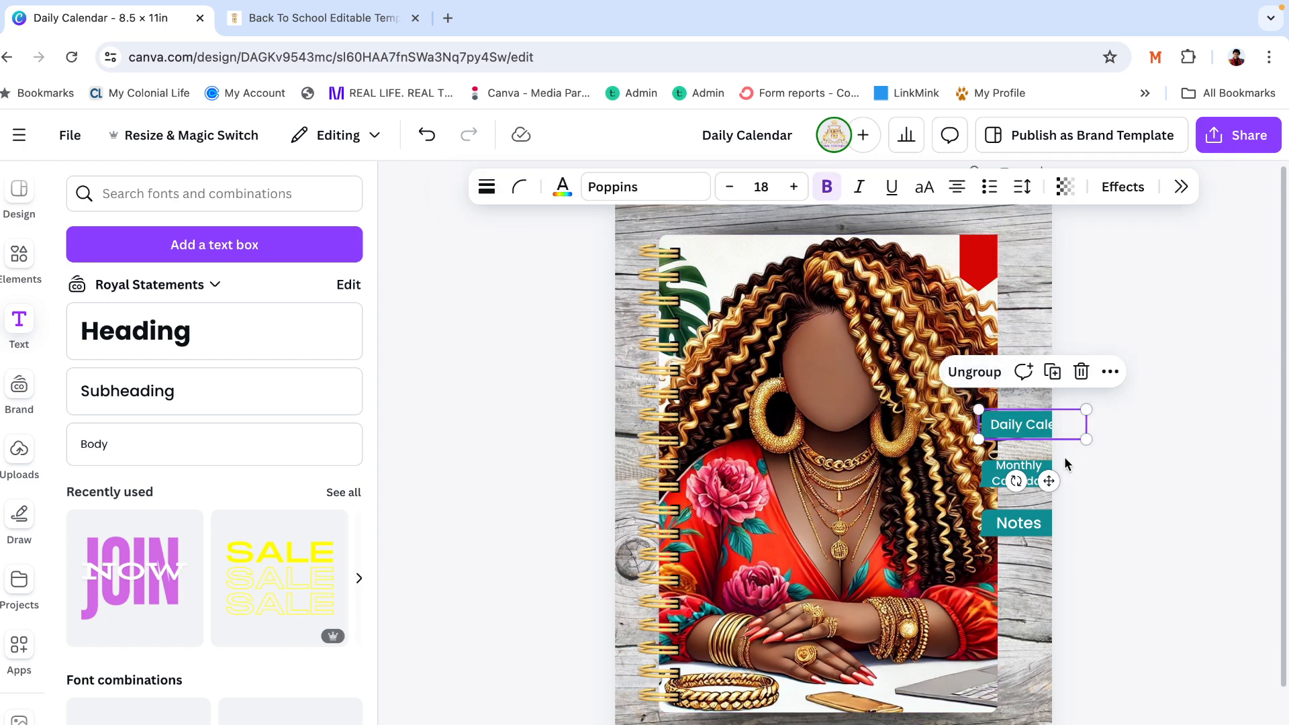
Move the grouped "Daily Calendar" tab from the cover onto the blank page 2, near its upper-left corner
drag(1016, 481, 1016, 526)
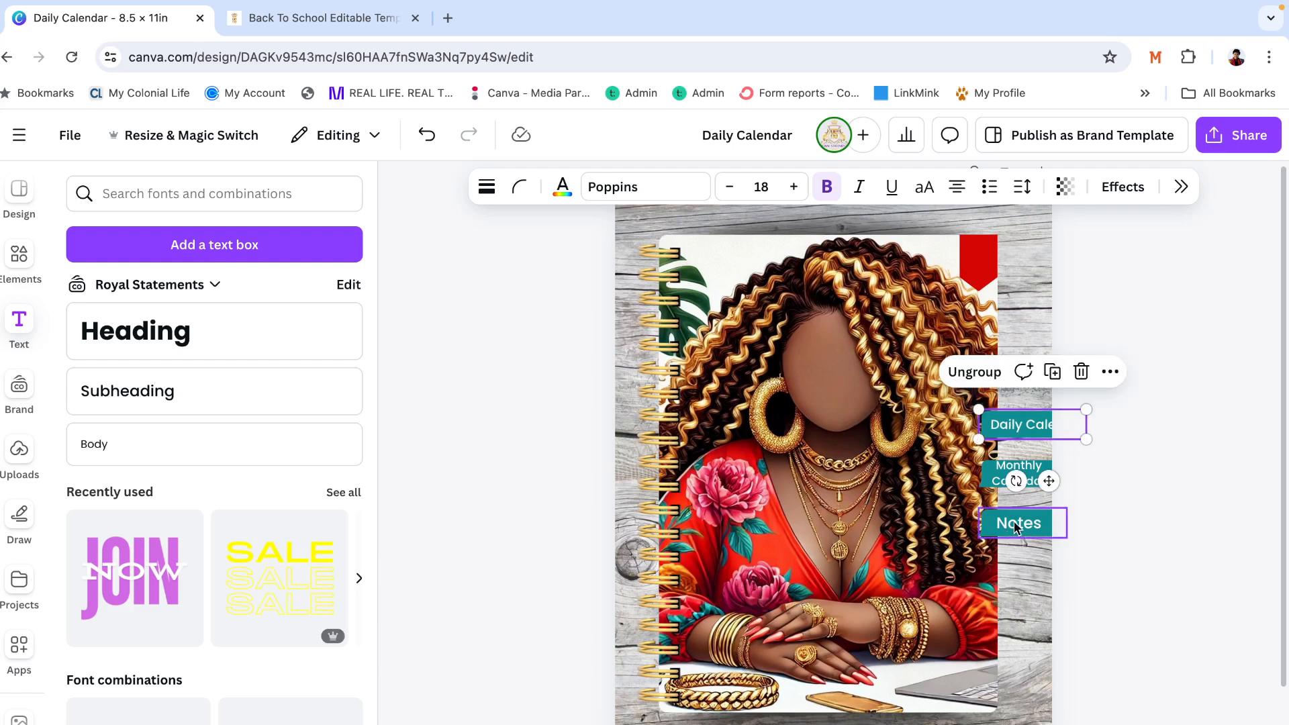
scroll(1000, 643, down, 1)
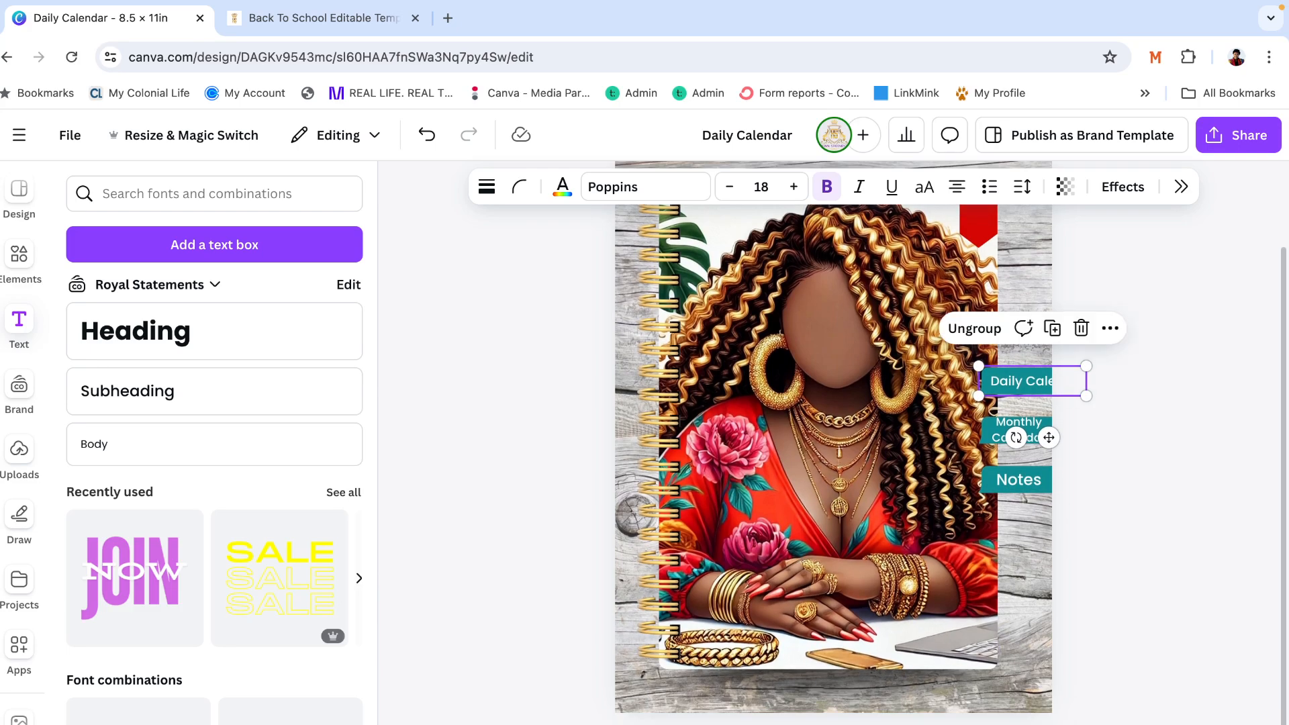
click(1091, 383)
scroll(1091, 383, down, 3)
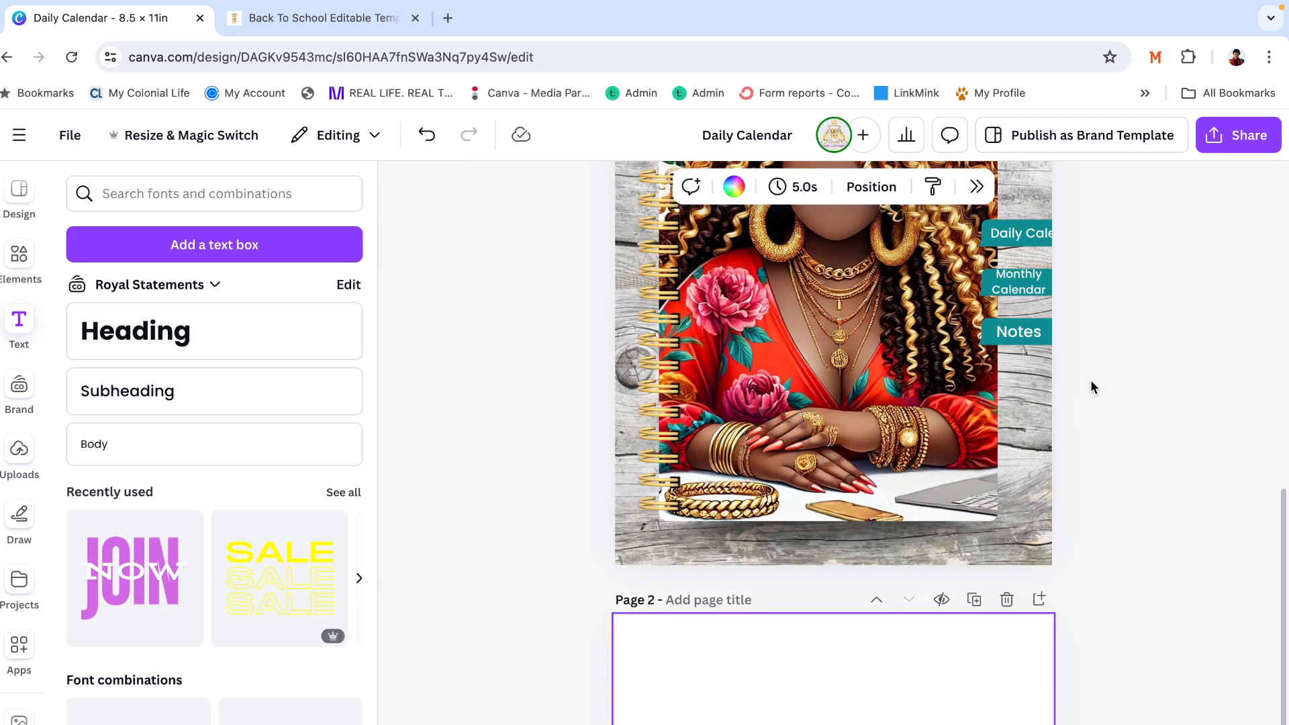
drag(1034, 240, 720, 663)
click(888, 667)
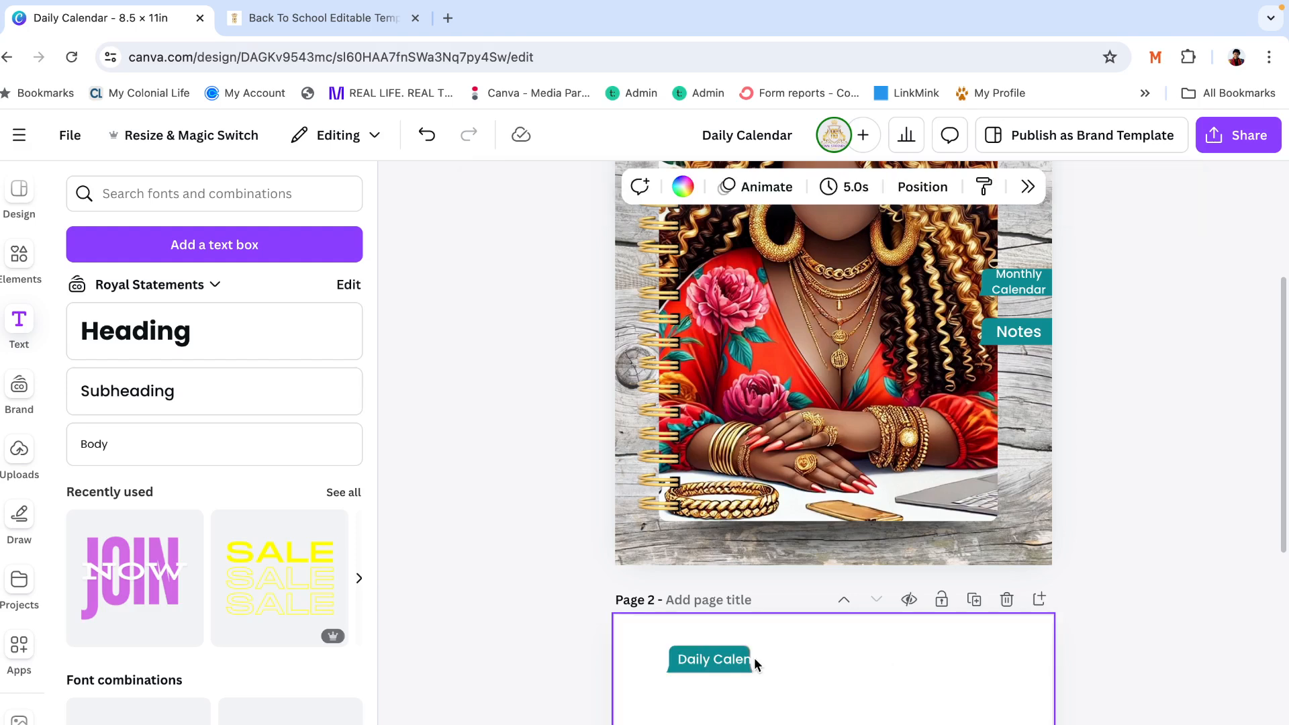
Ungroup the "Daily Calendar" label and its teal tab on page 2
click(720, 665)
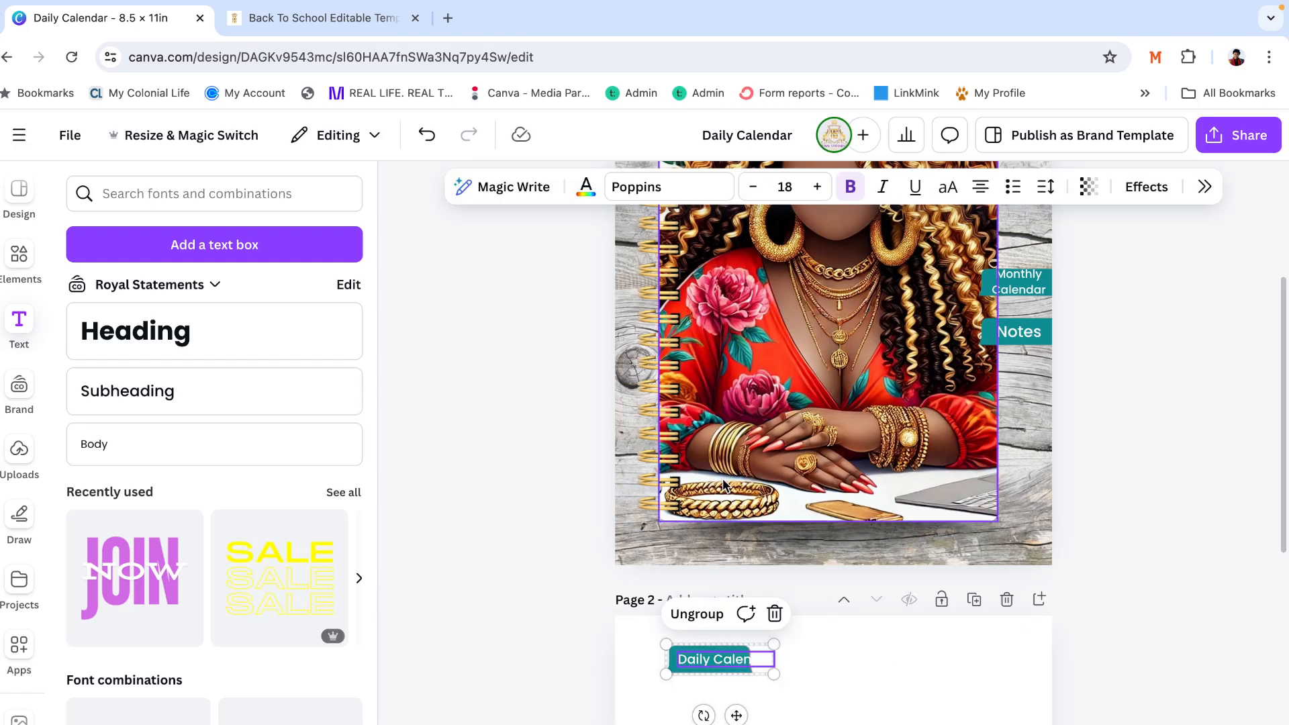
click(697, 614)
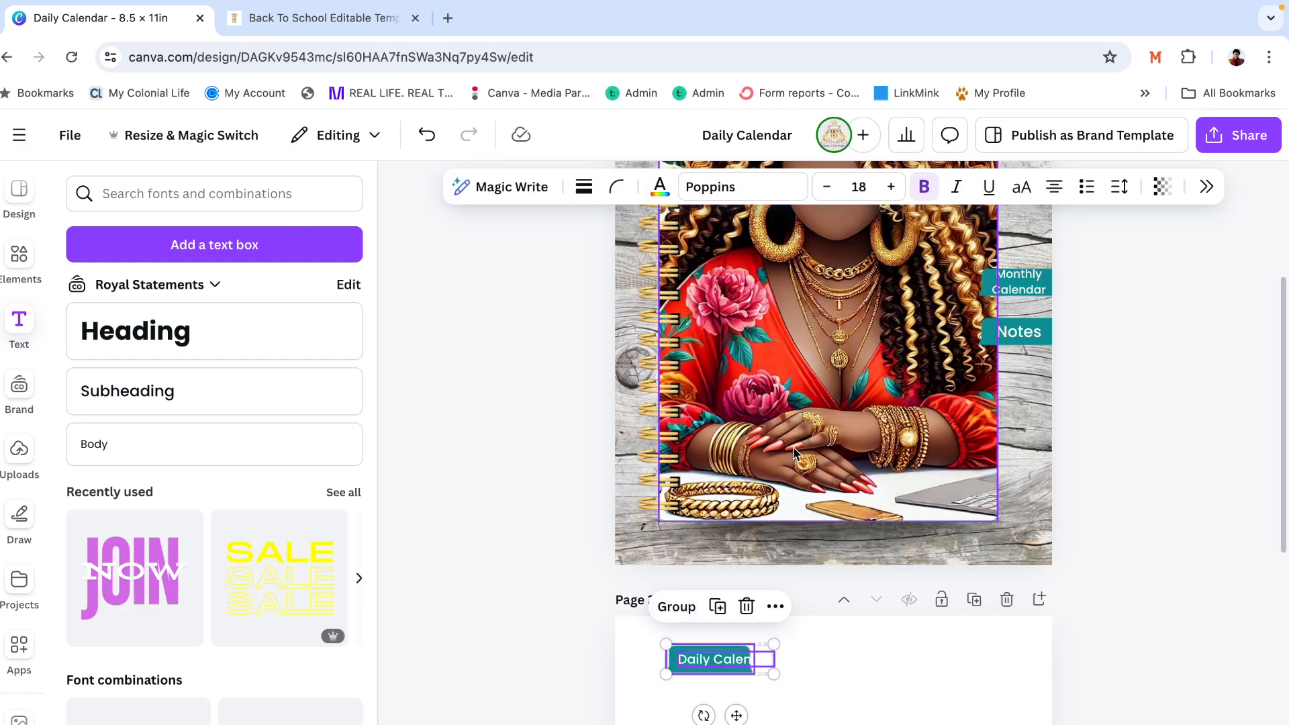
click(616, 653)
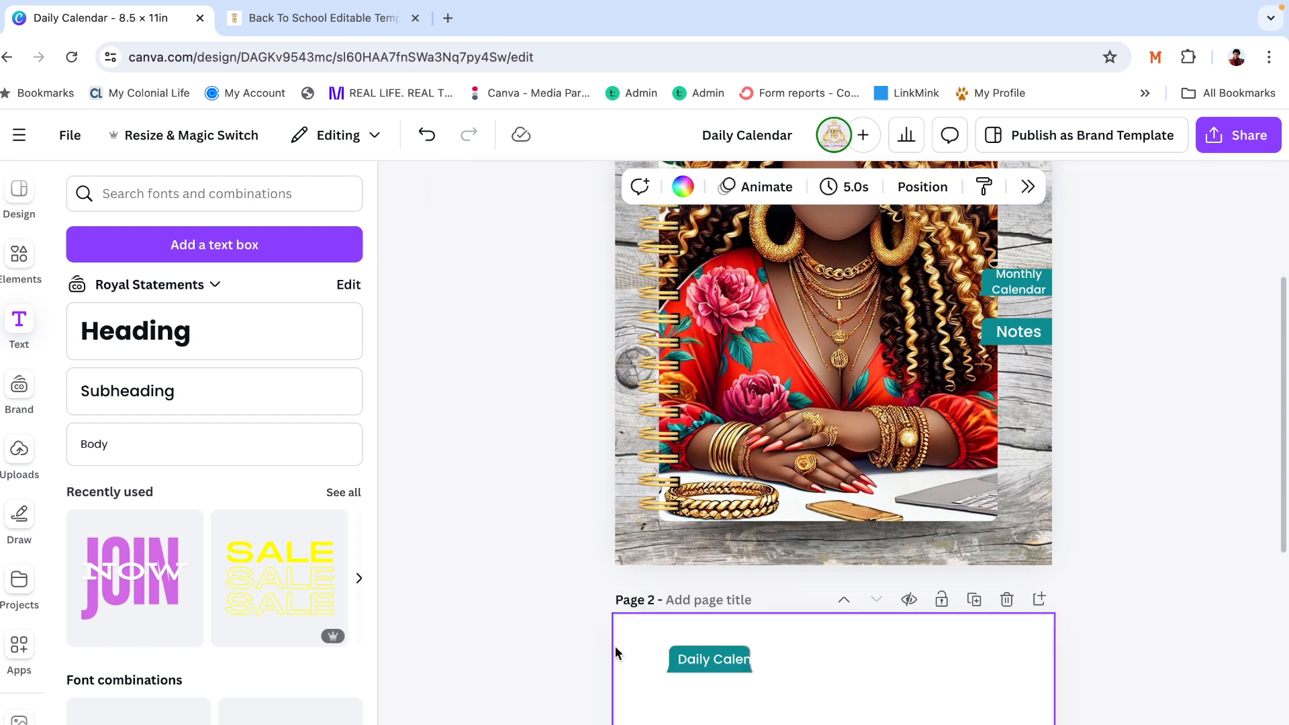
Enlarge the teal tab on page 2 so the whole "Daily Calendar" label fits inside it
click(673, 654)
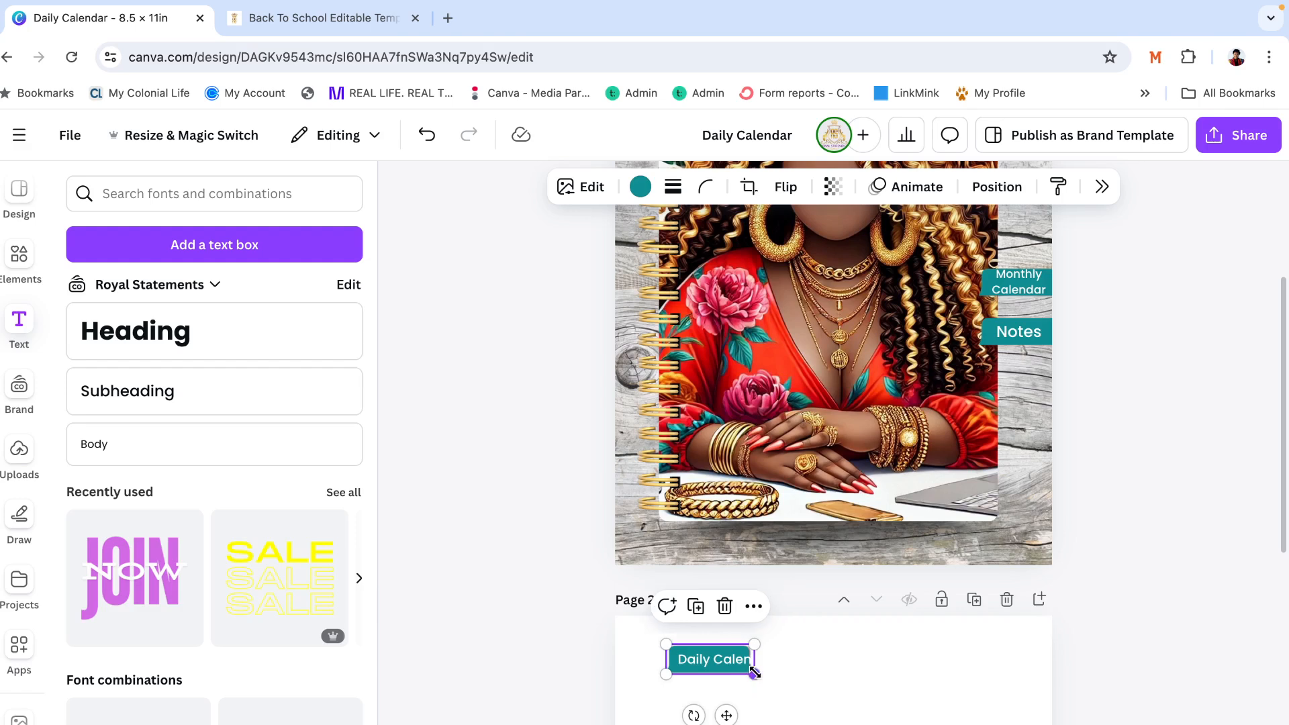
drag(772, 677, 738, 669)
click(751, 691)
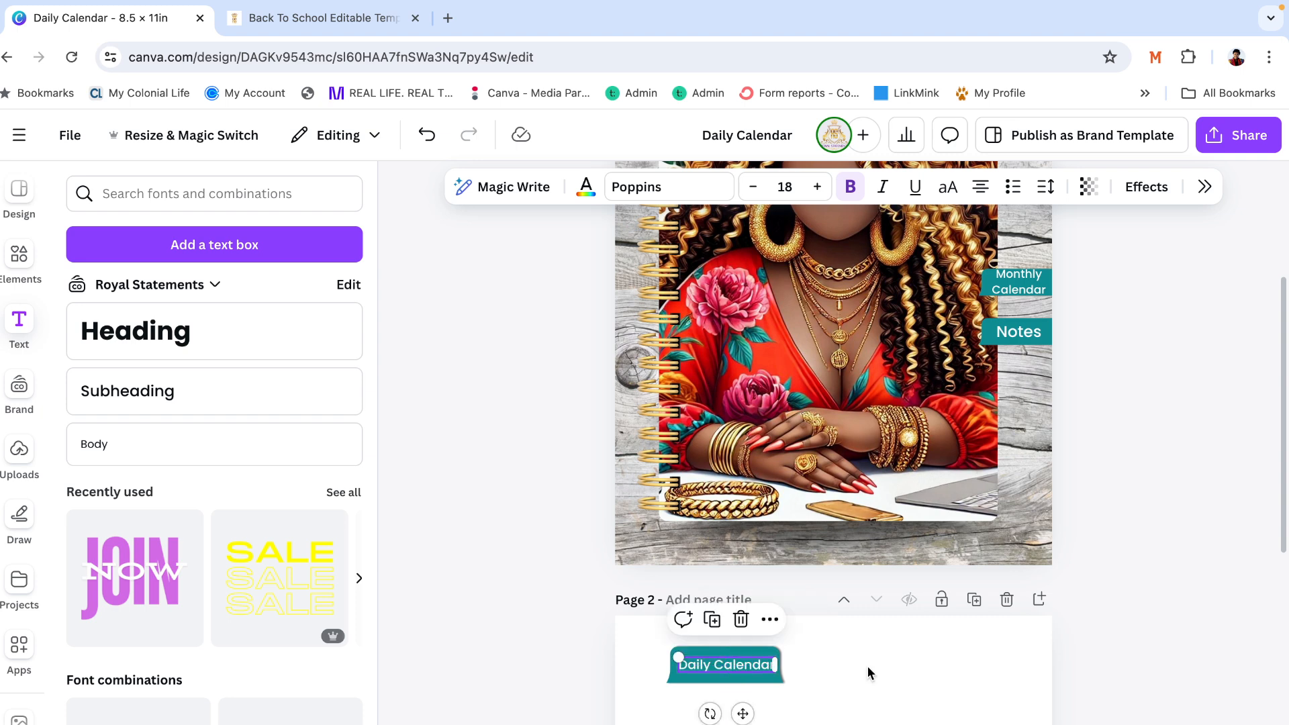
click(869, 673)
Apply a Drop shadow to the teal tab behind the "Daily Calendar" label on page 2
click(768, 658)
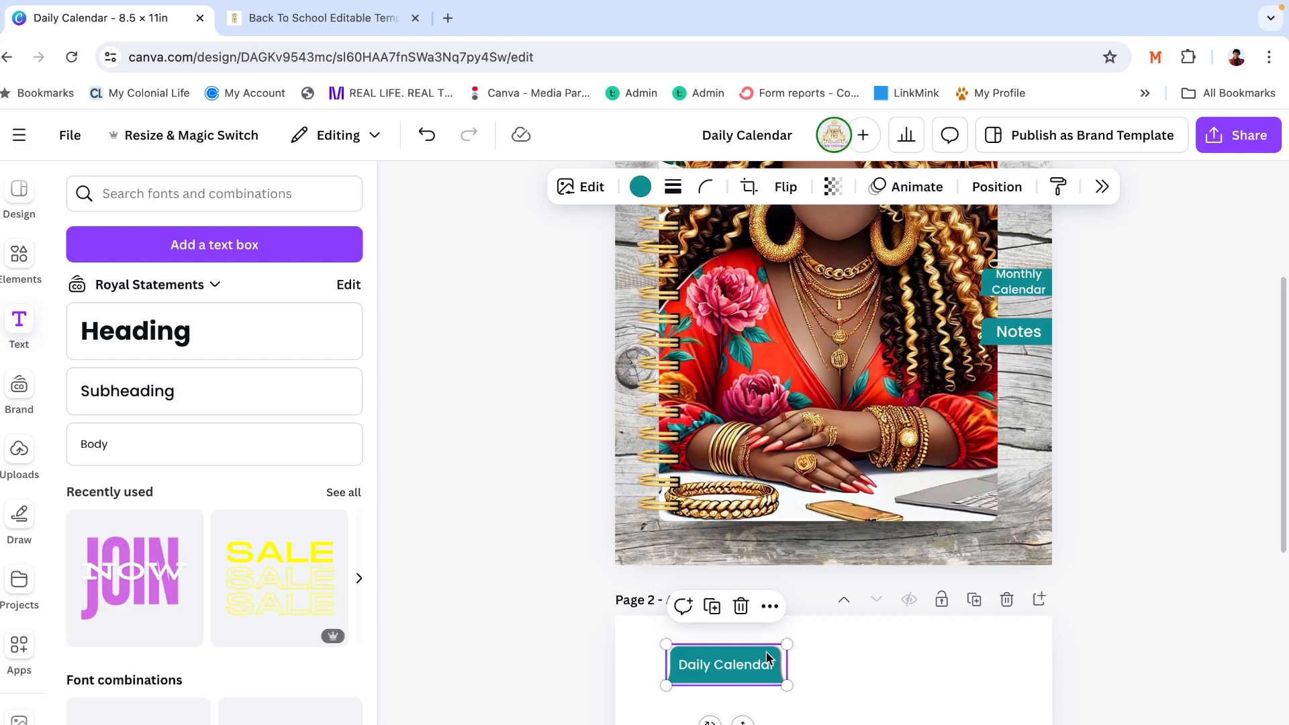
click(583, 189)
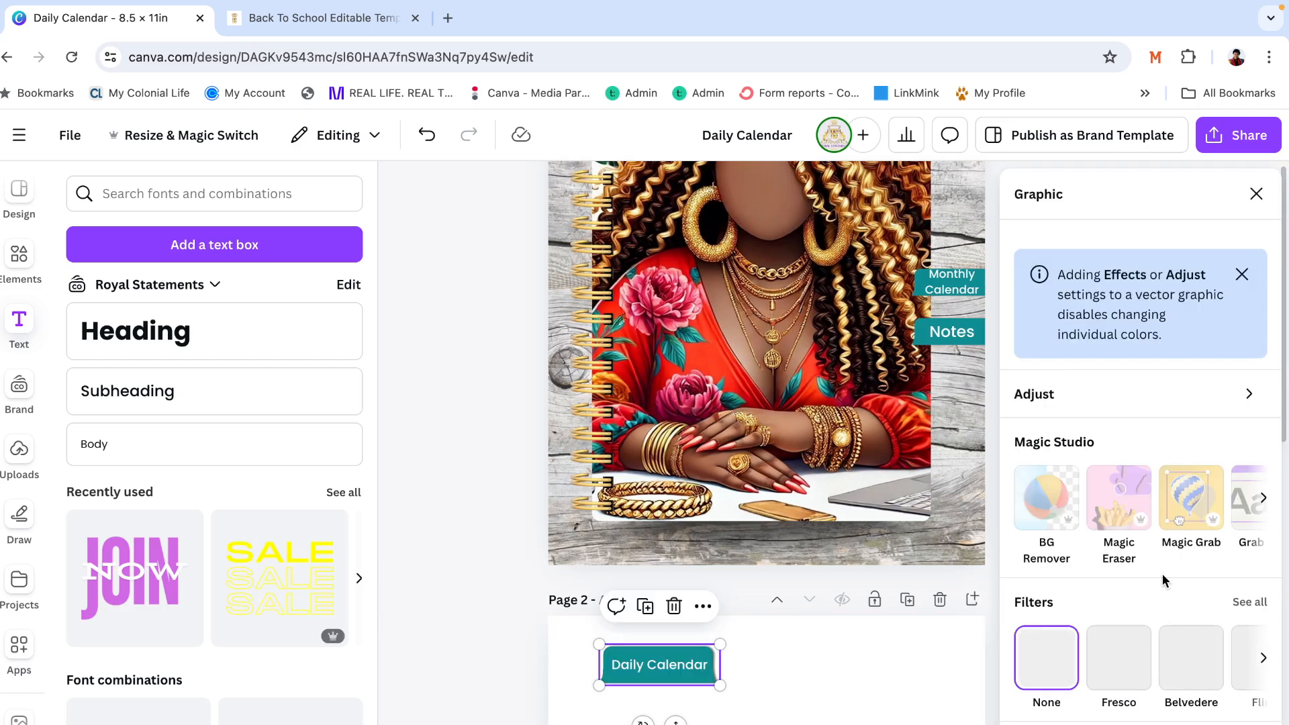
scroll(1162, 574, down, 2)
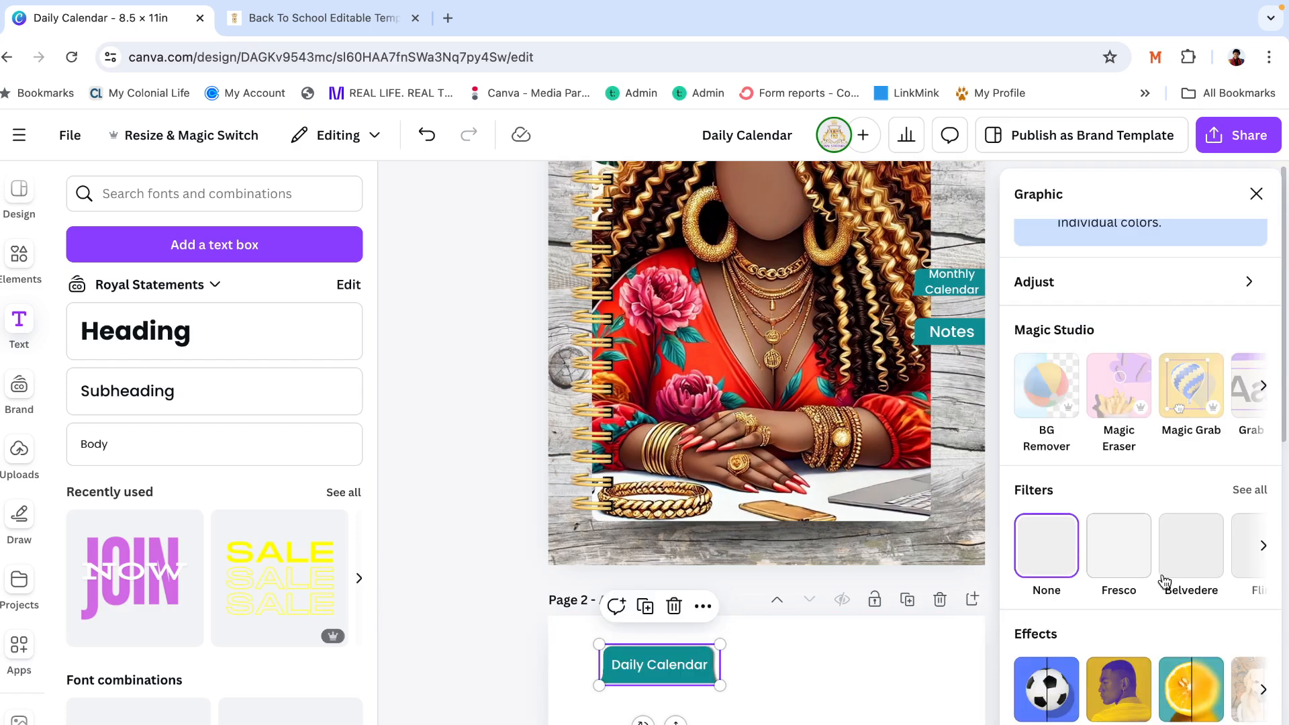
click(1042, 692)
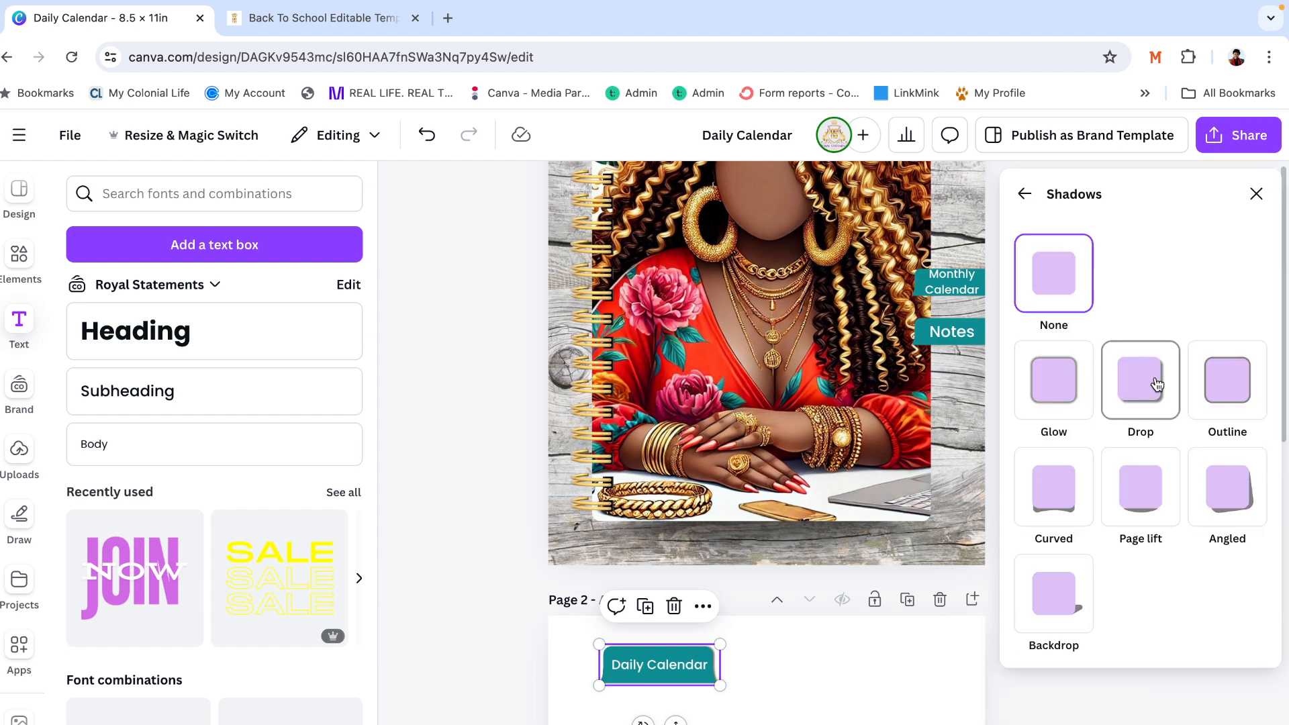
click(1157, 384)
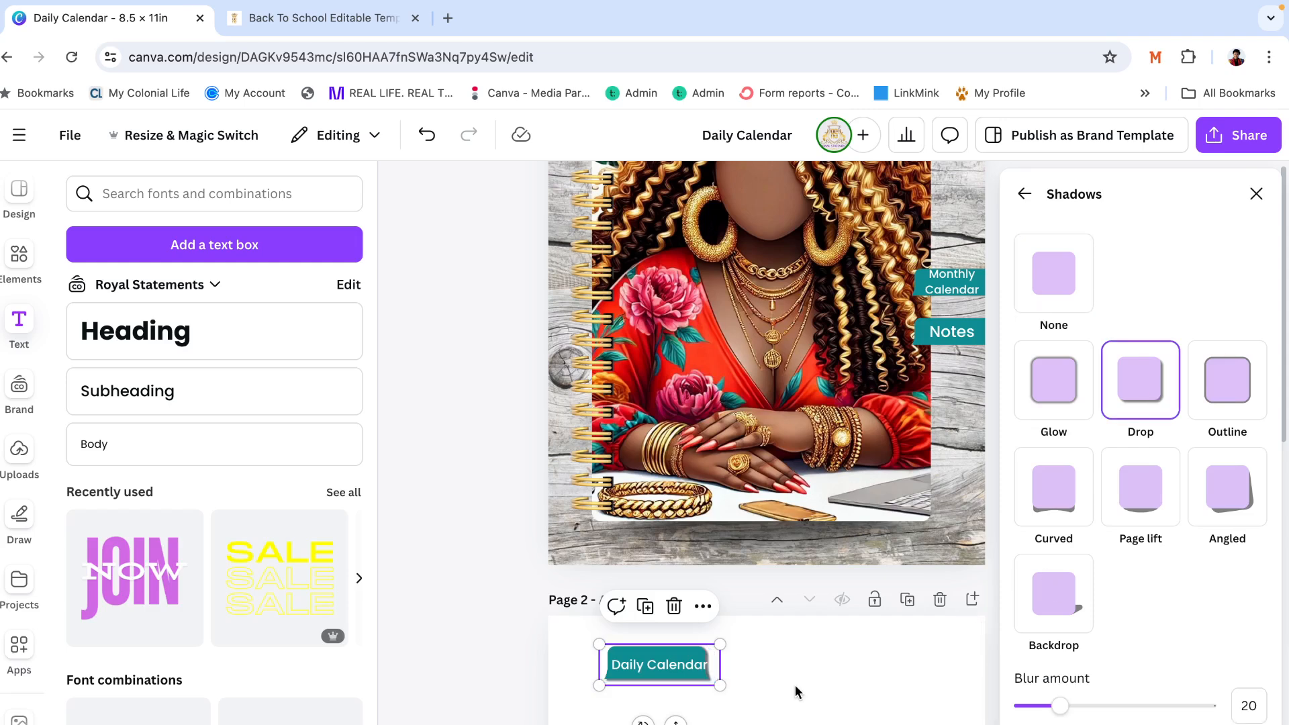
click(789, 664)
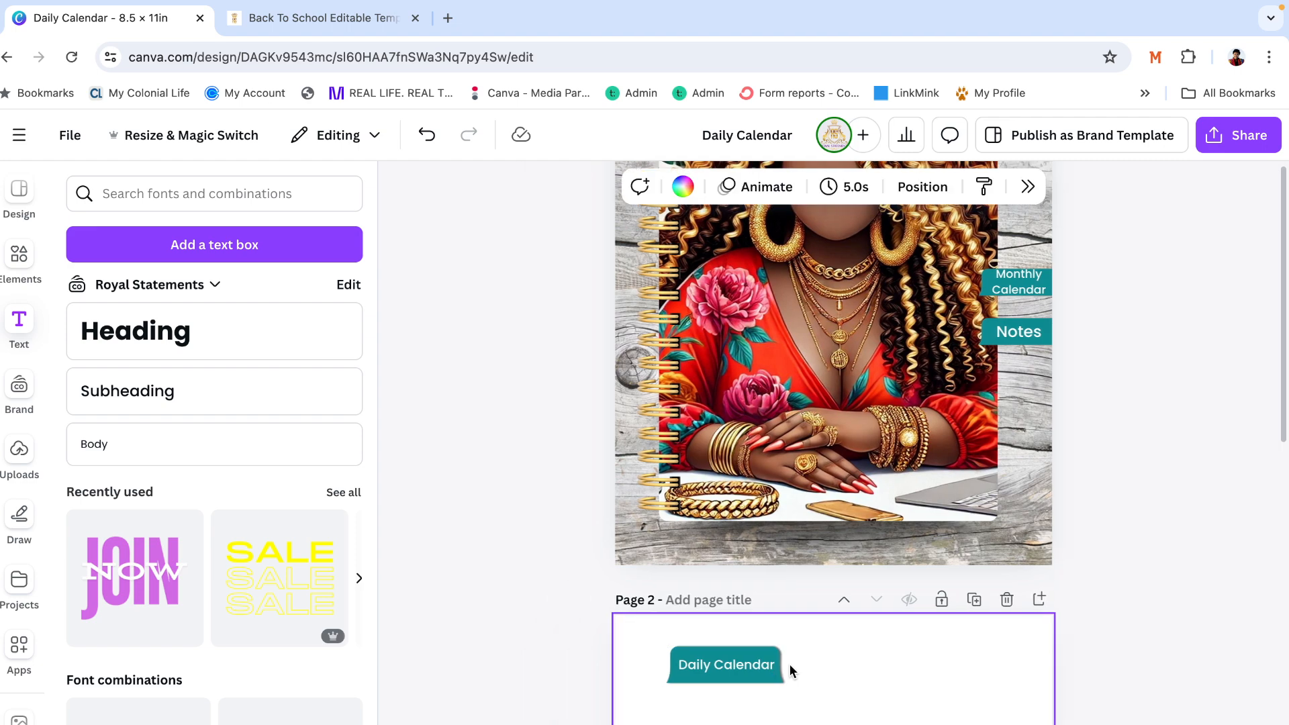
Shrink the "Daily Calendar" label to font size 17.1 and keep it centered on its shadowed tab
double_click(741, 662)
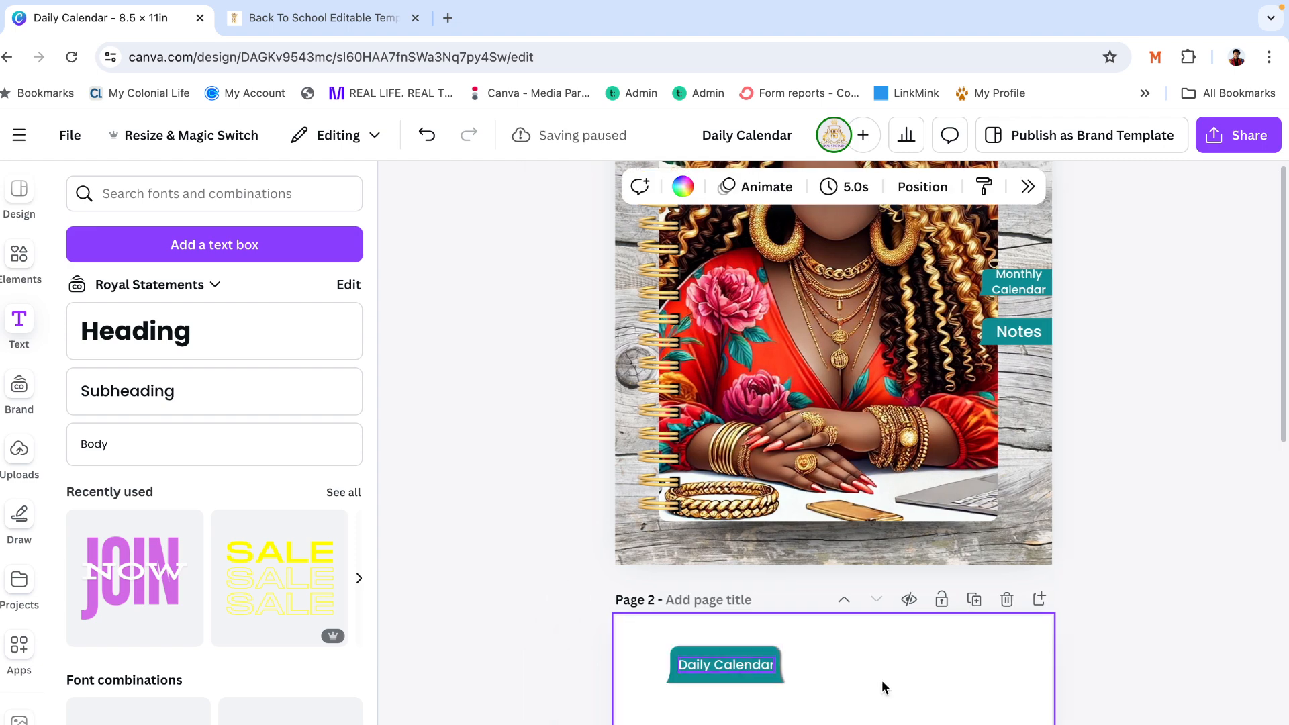
click(751, 670)
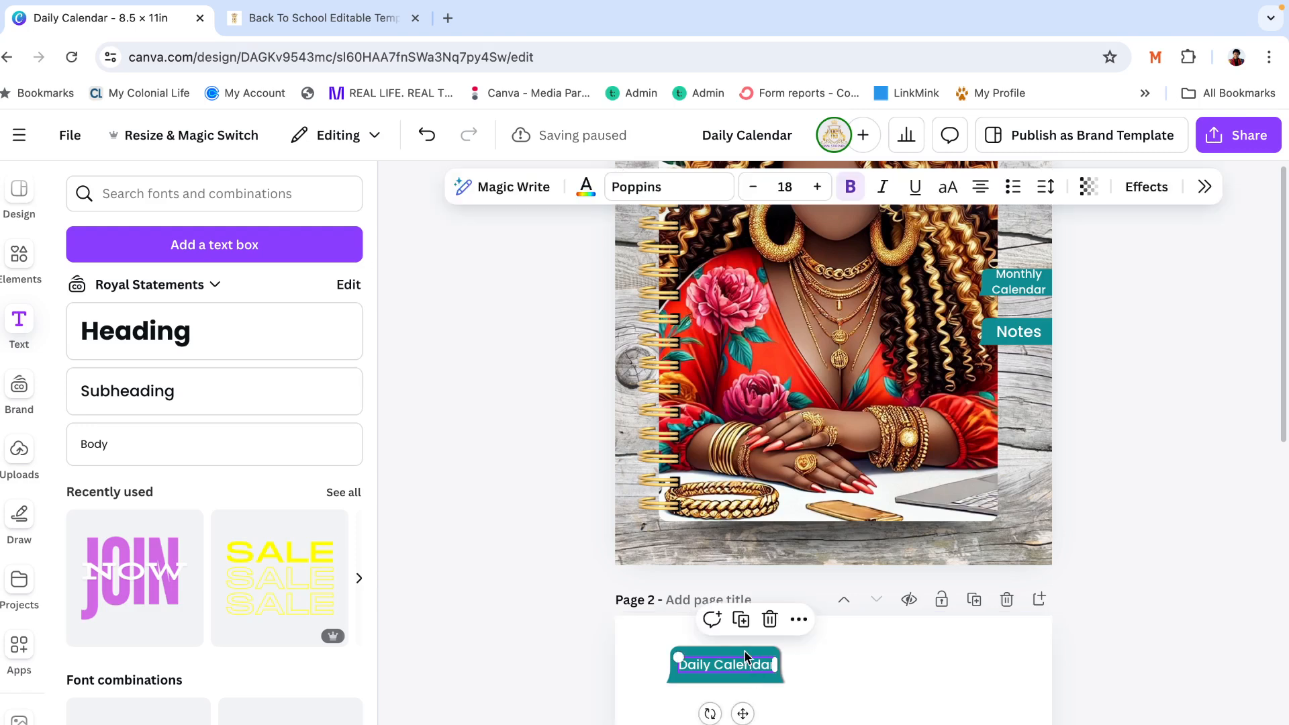
click(744, 648)
click(747, 663)
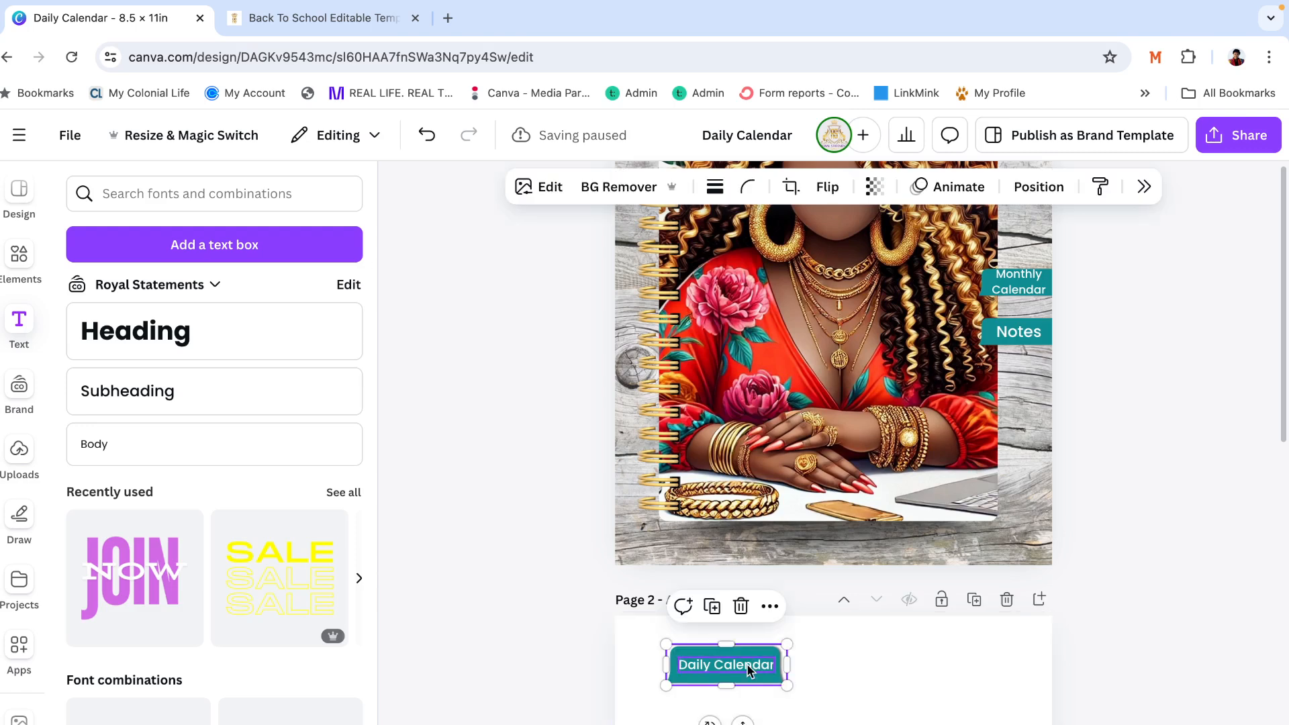
double_click(747, 663)
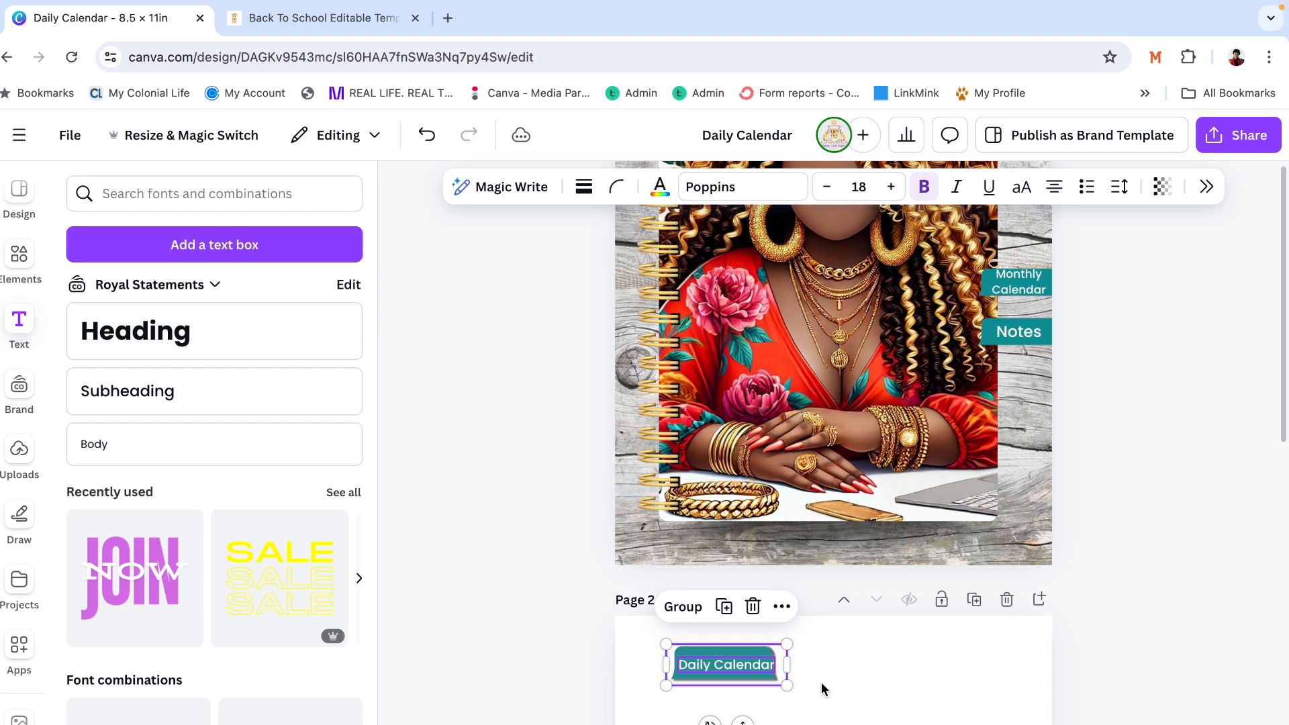
click(739, 660)
click(684, 661)
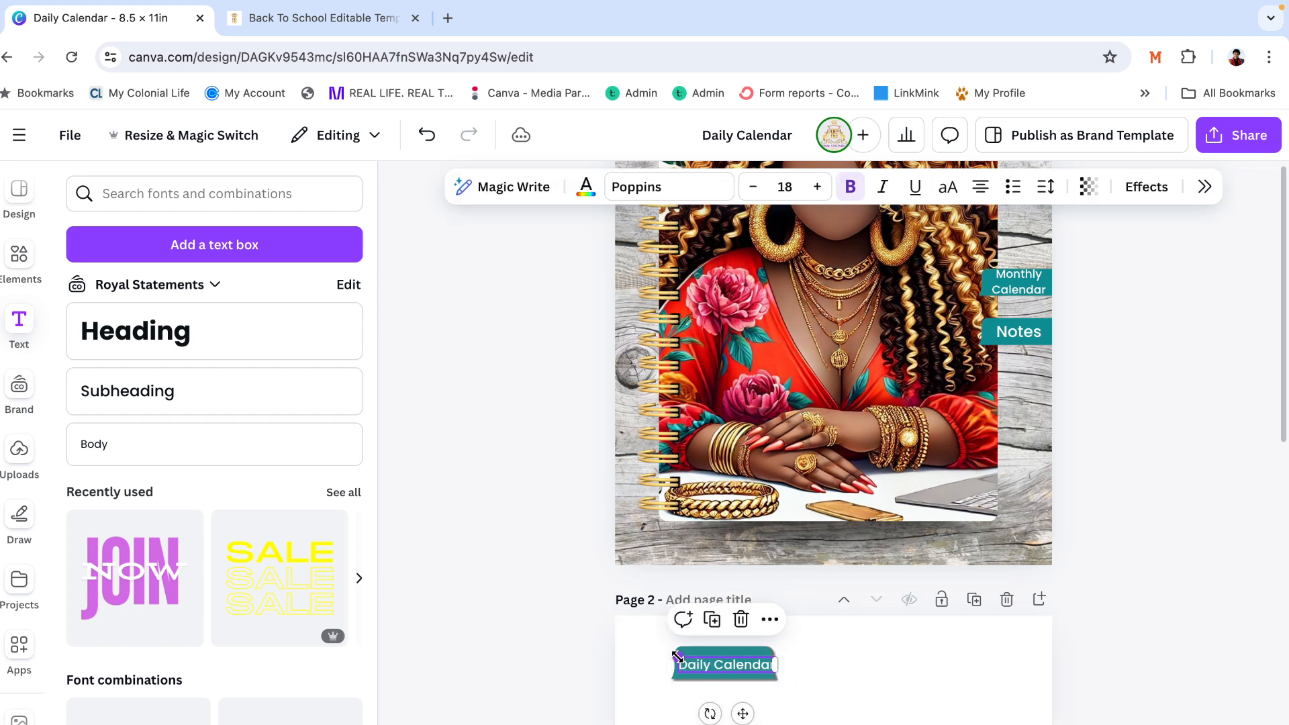
drag(677, 656, 751, 657)
Duplicate the "Daily Calendar" label with its tab twice, placing one copy beside the original and the other below, between the two
click(783, 662)
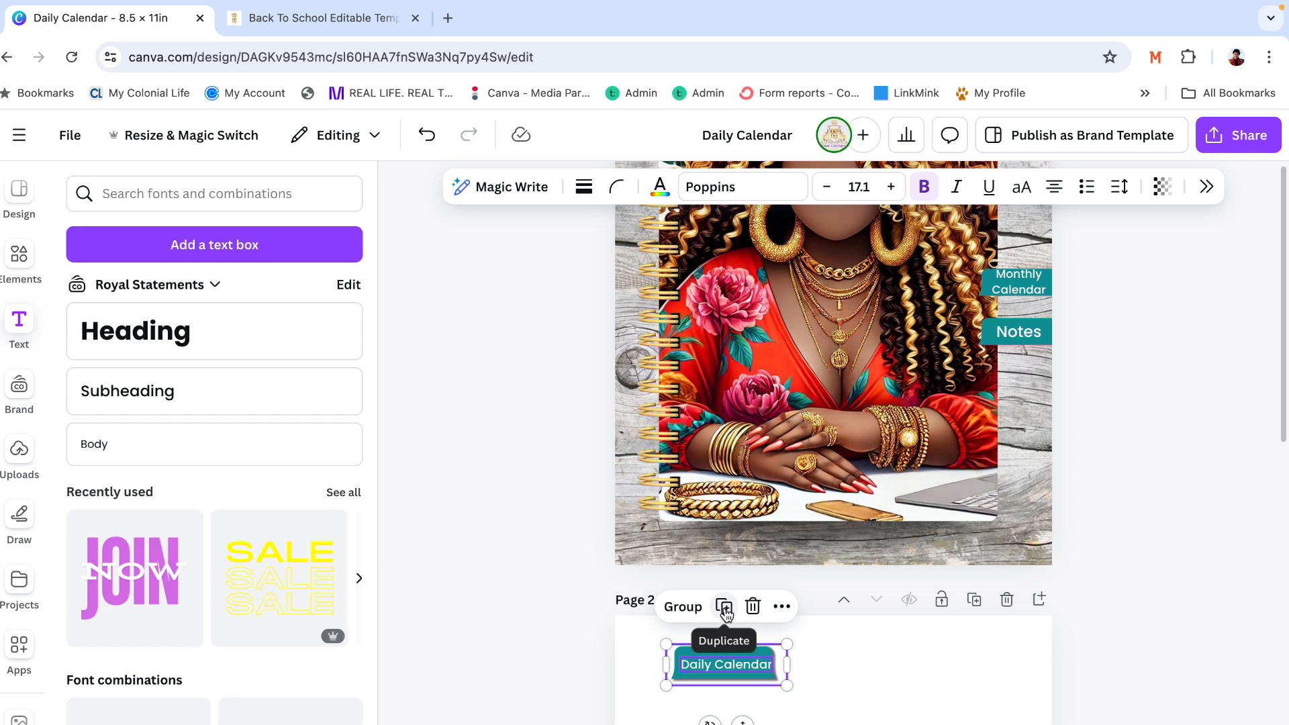
click(725, 607)
drag(914, 664, 911, 655)
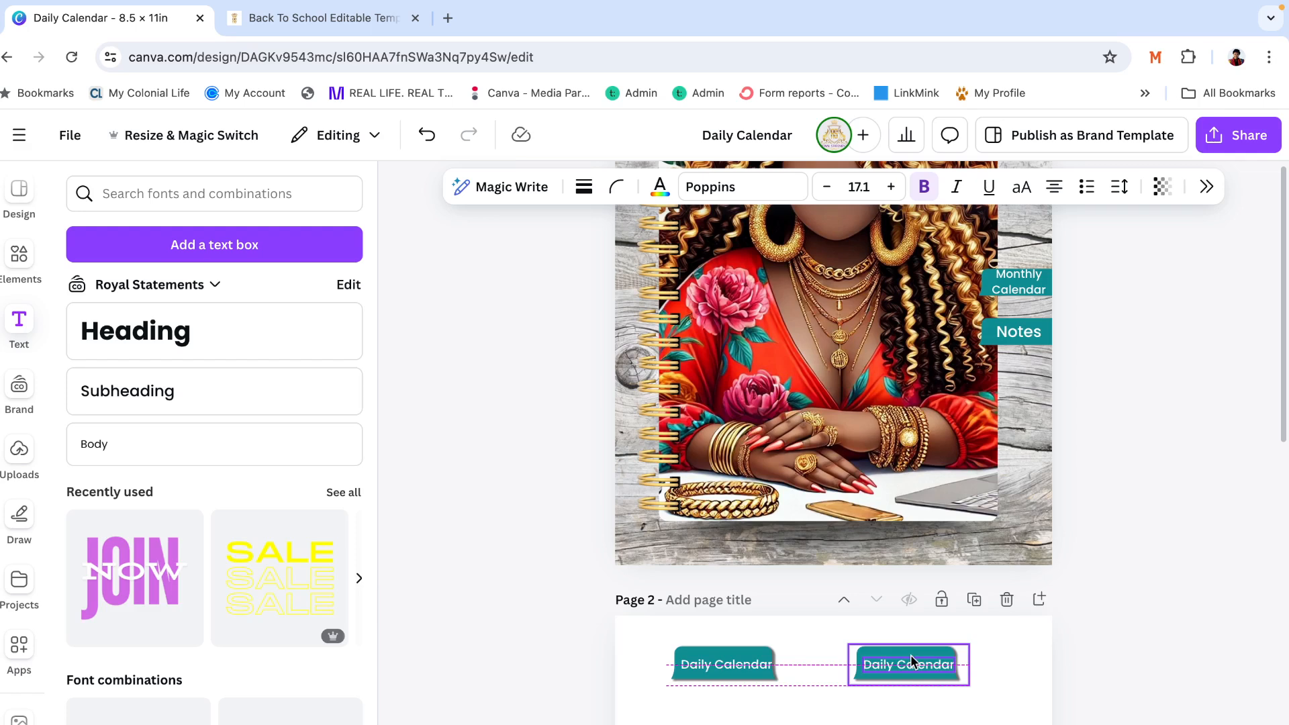
click(903, 608)
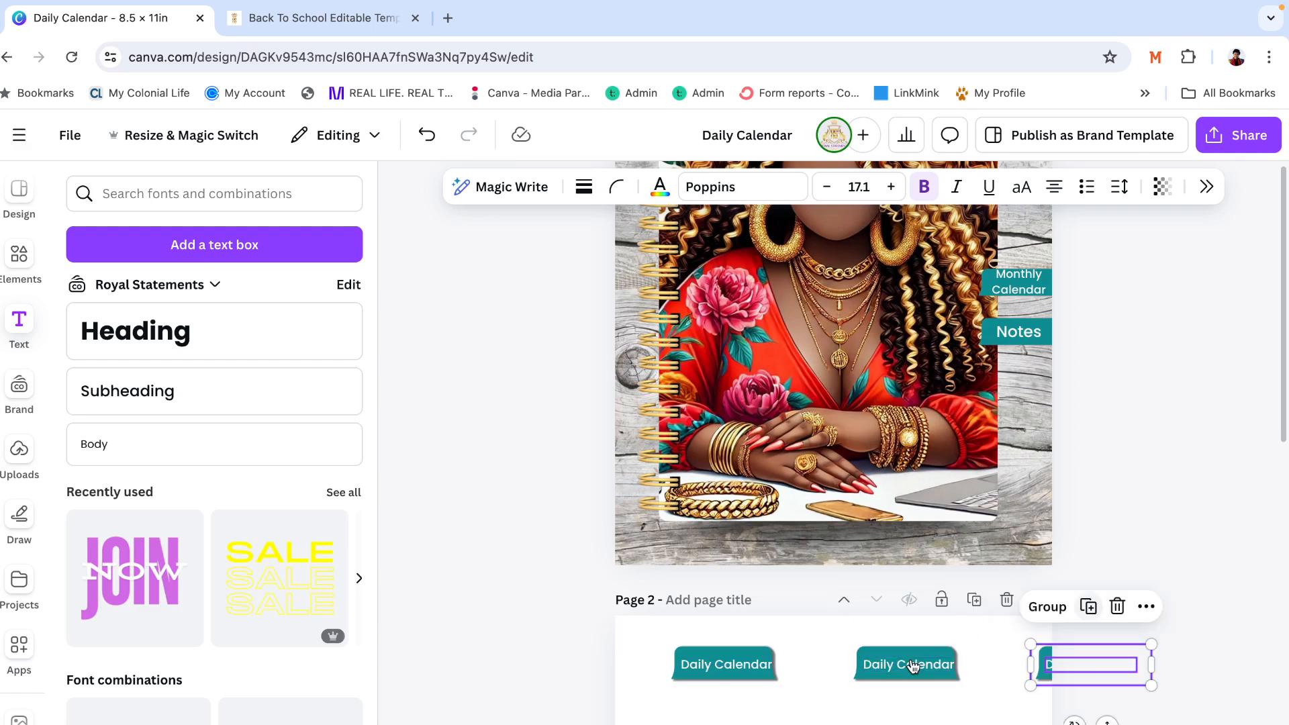
drag(1028, 682, 803, 718)
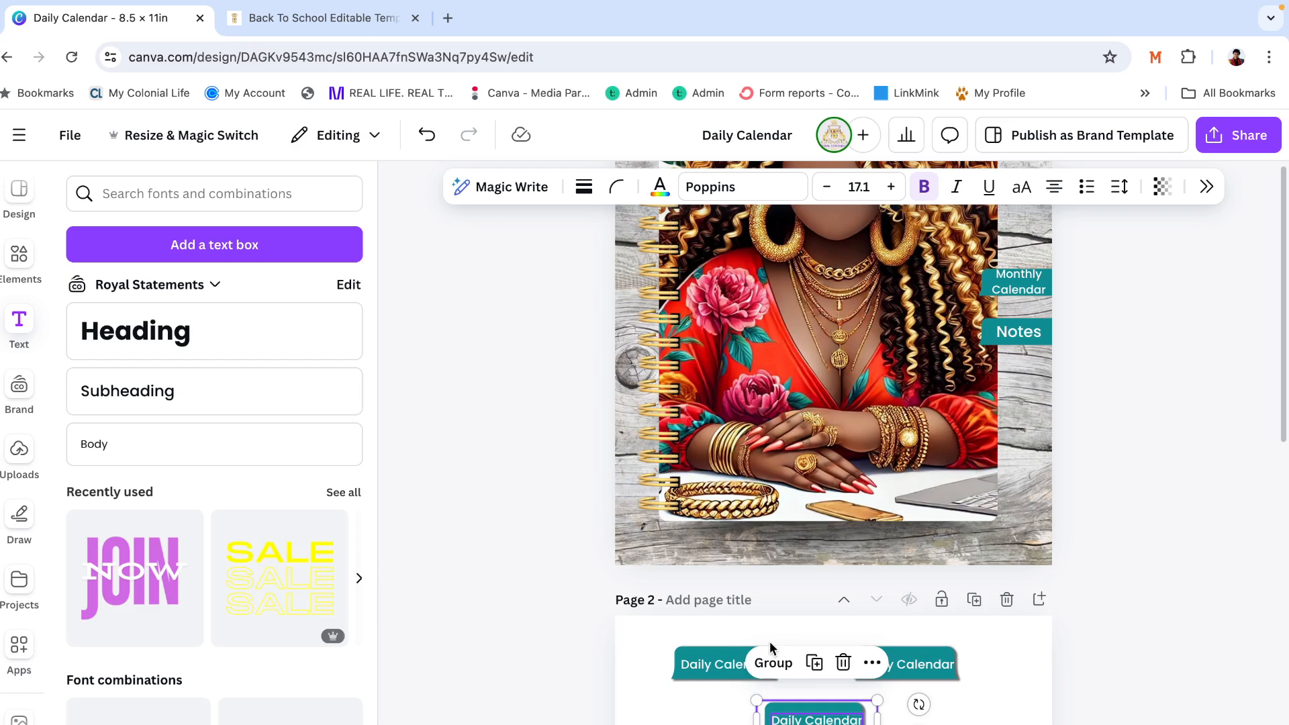
Change the label of the second tab in the upper row to "Weekly Calendar" and reduce its font size to 13.1
drag(729, 664, 731, 665)
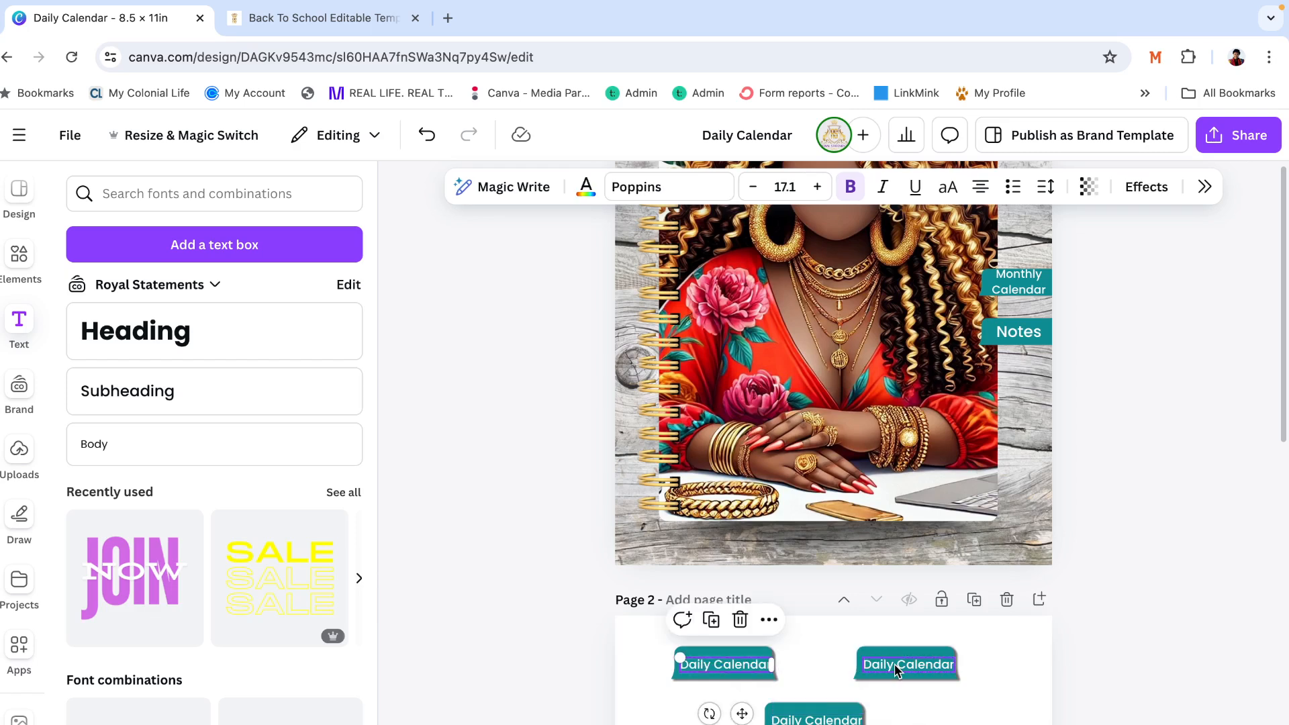
double_click(895, 663)
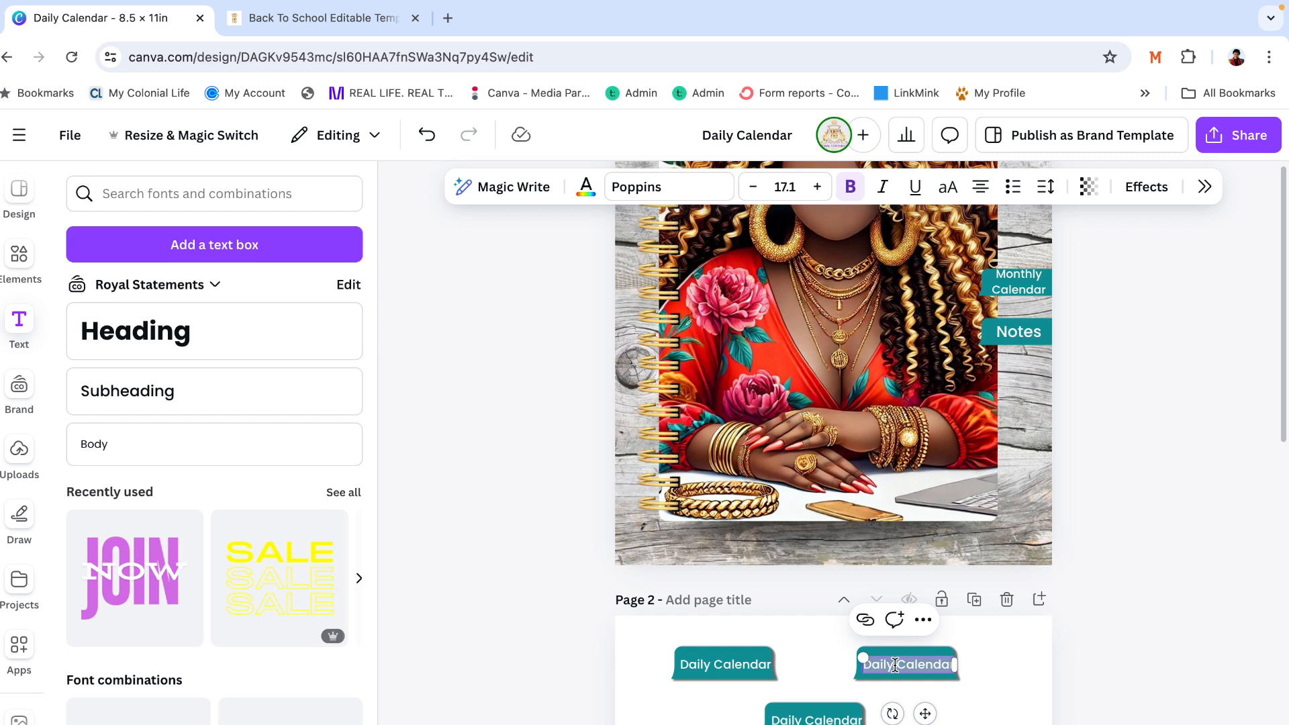
text(Weekly Calendar)
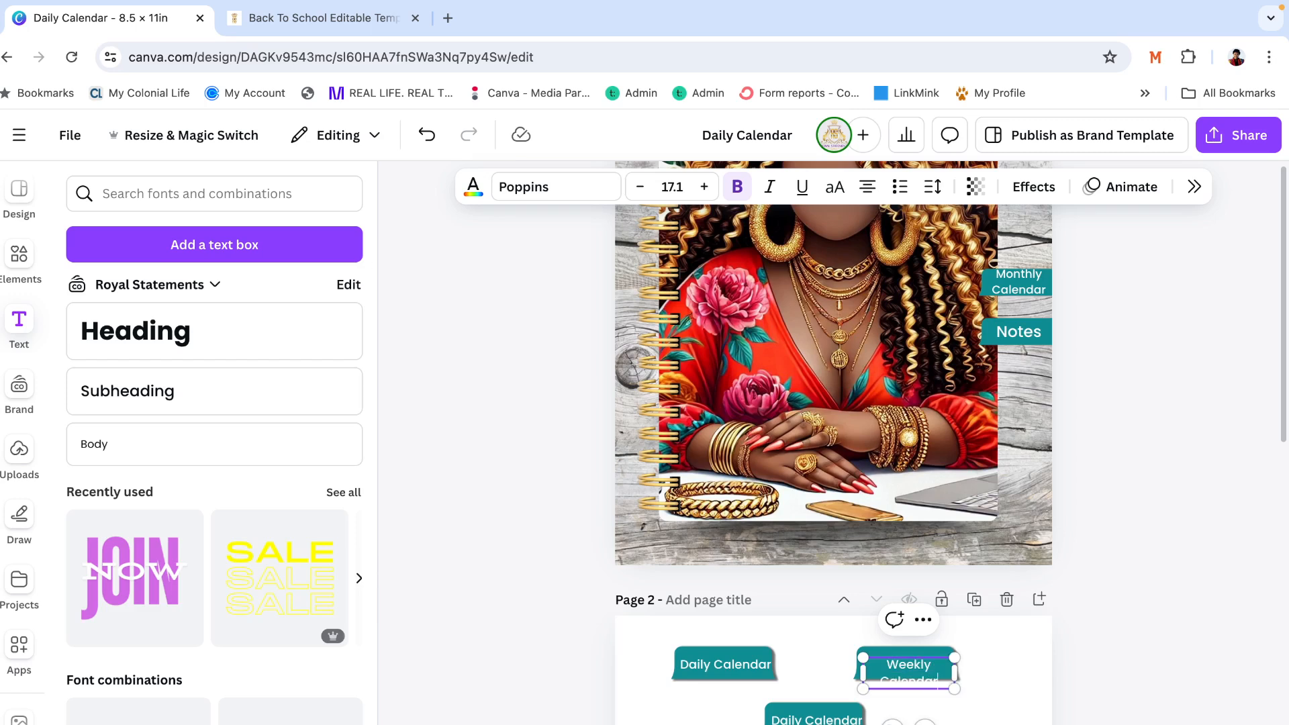
click(640, 188)
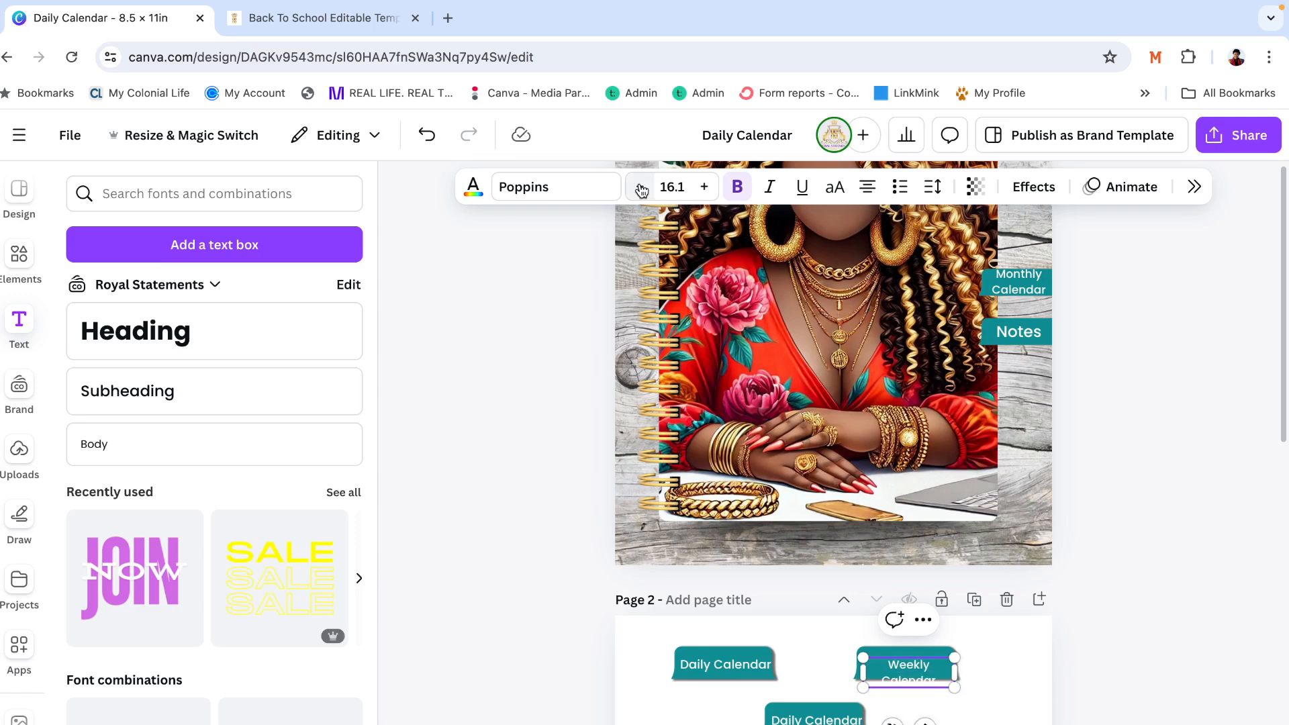
click(641, 189)
click(641, 188)
click(640, 188)
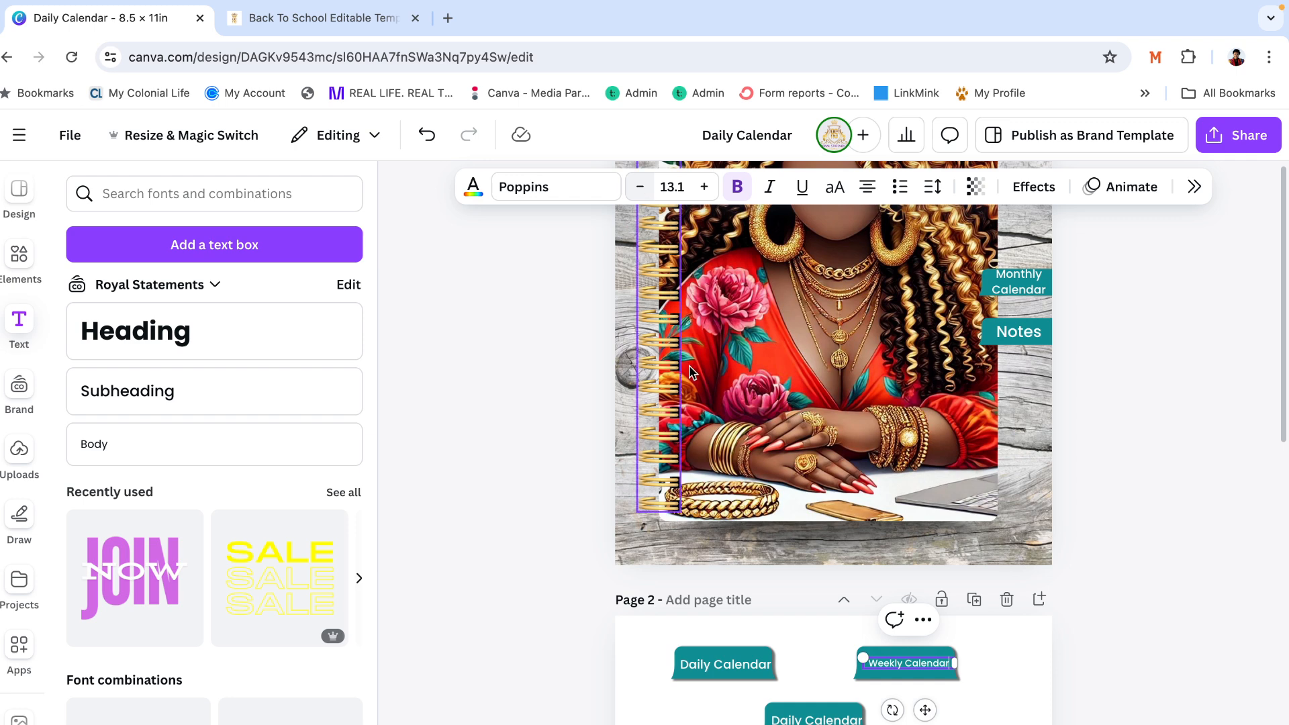
Change the label of the first tab on page 2 to "Daily View"
double_click(739, 664)
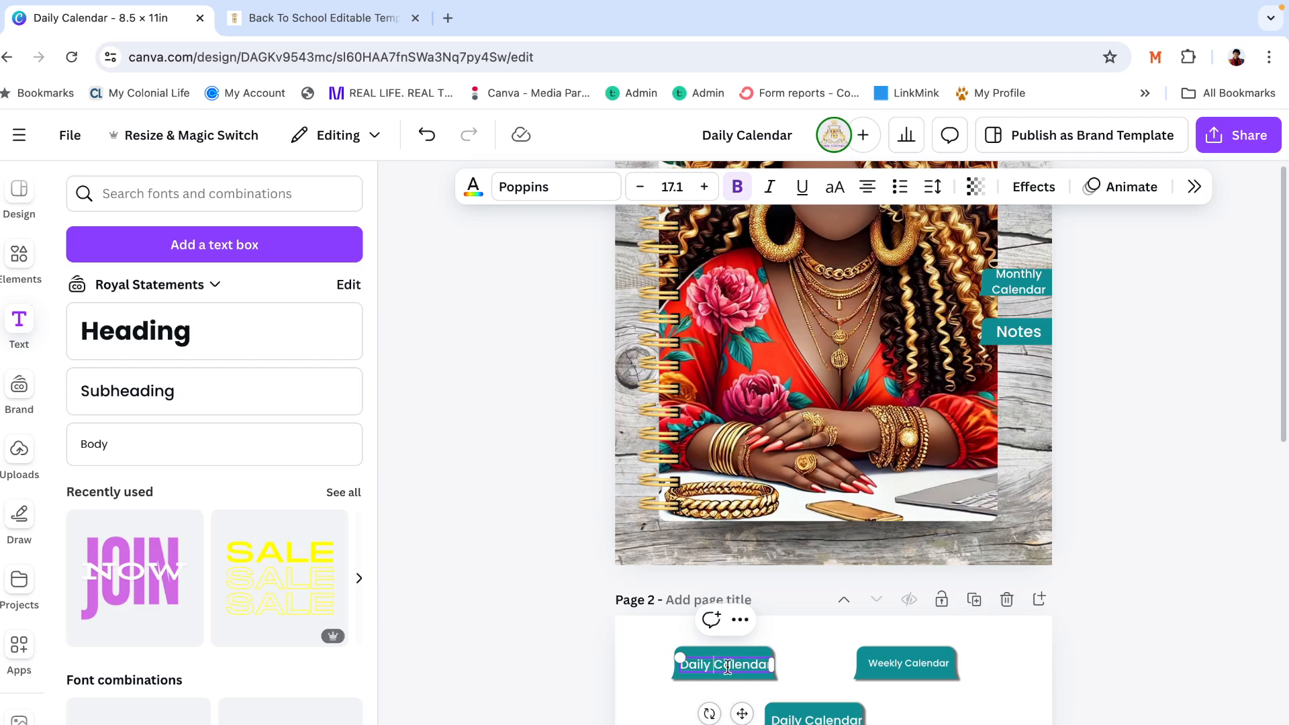
drag(714, 665, 767, 669)
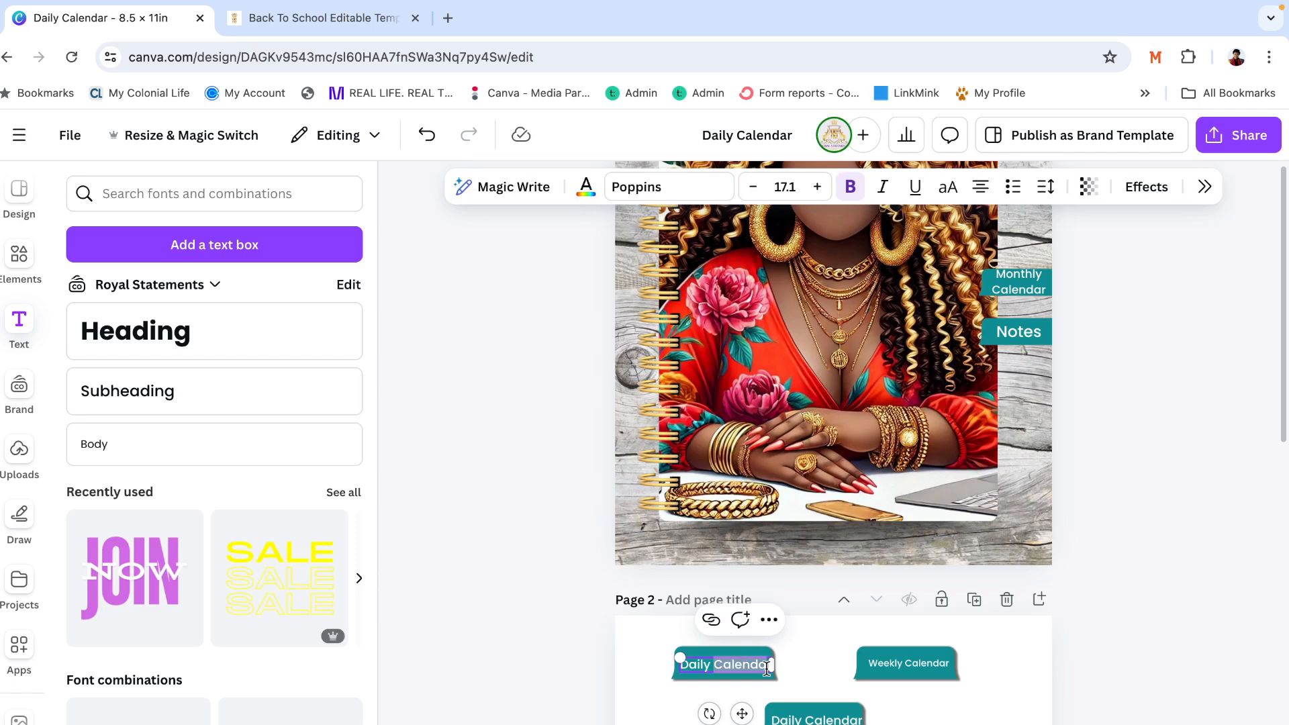
text(Vier)
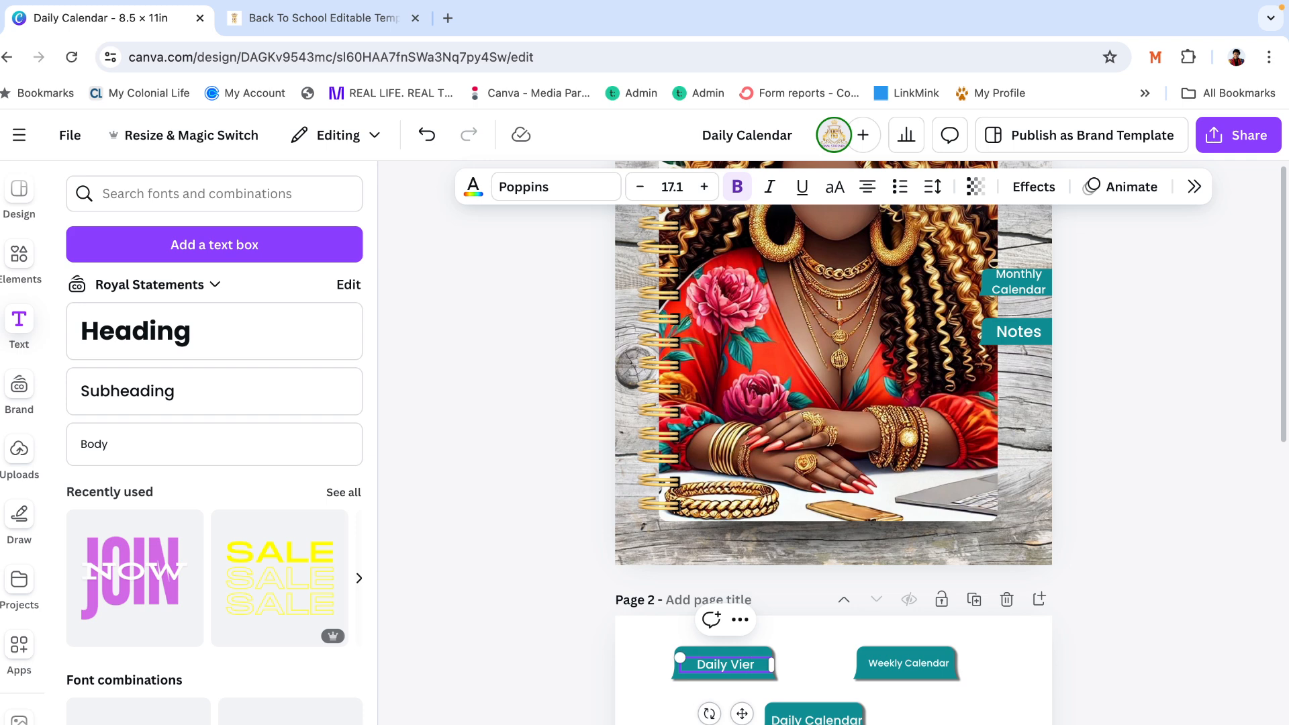
text(w)
key(Right)
key(BackSpace)
Replace the "Weekly Calendar" label on the second tab with "Monthly View"
double_click(897, 663)
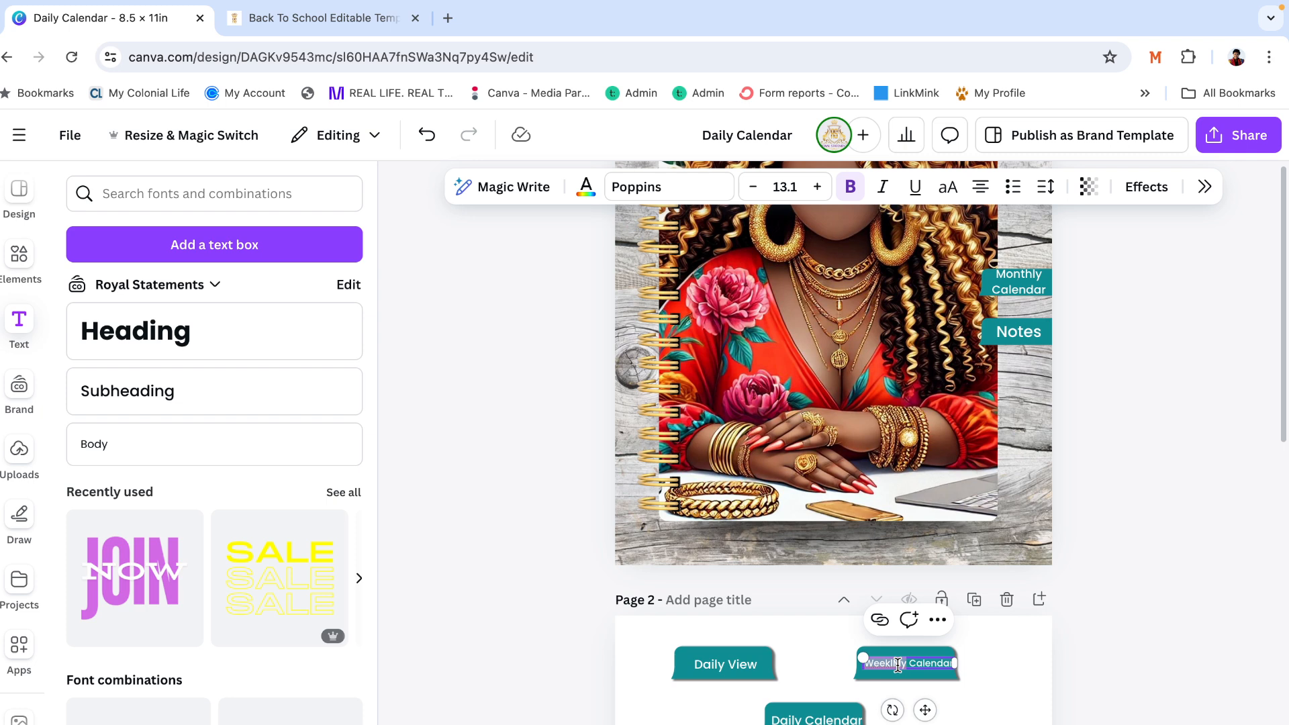
text(Month)
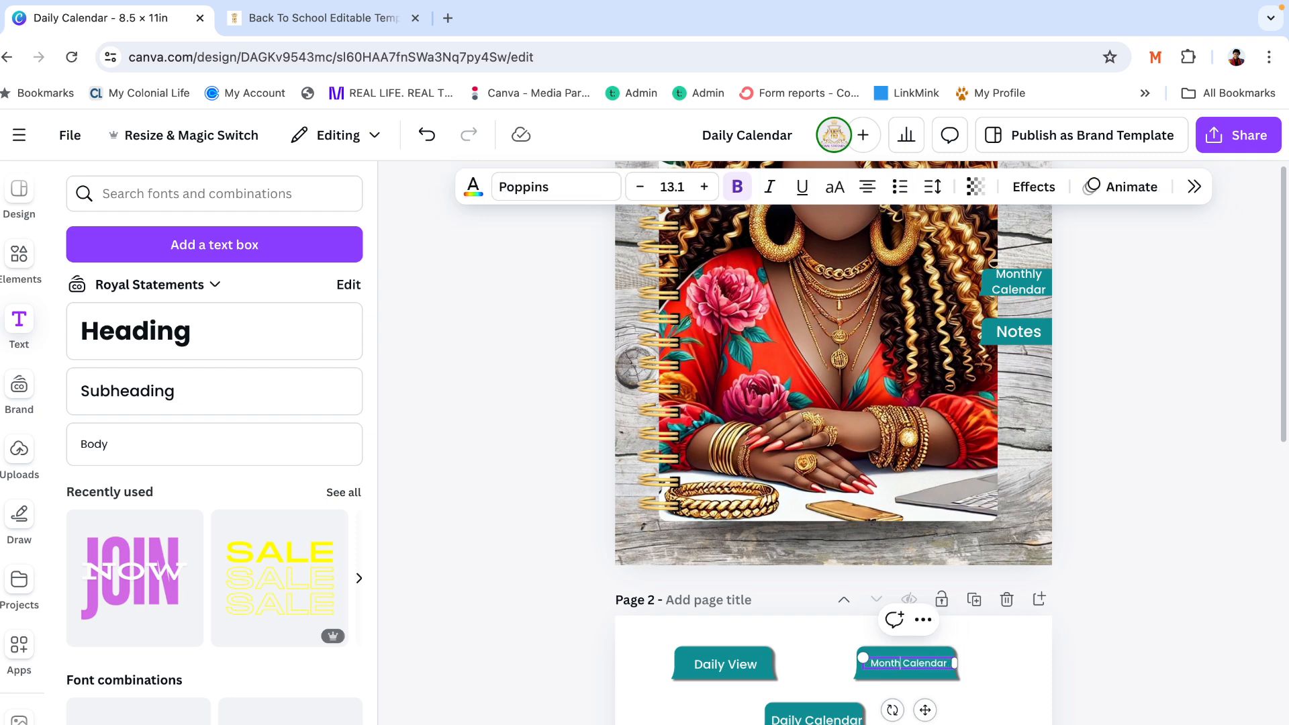
text(ly Vu)
key(BackSpace)
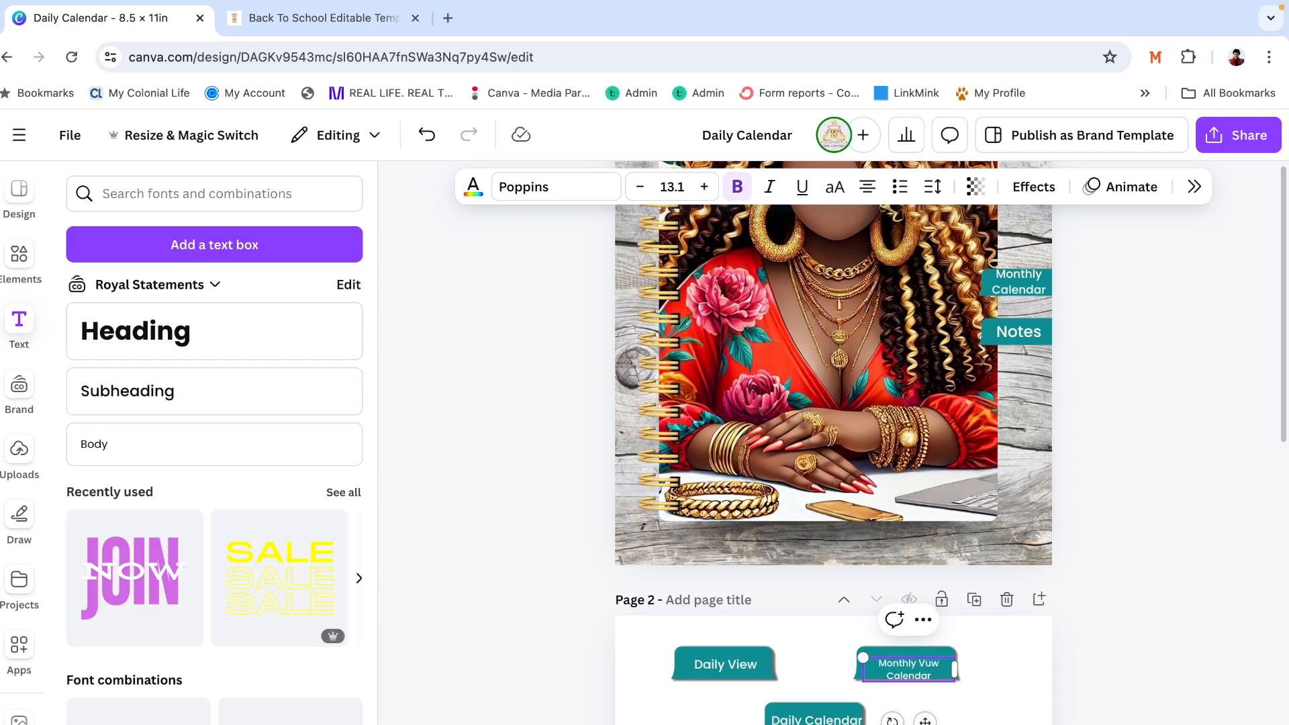
text(iew)
double_click(933, 675)
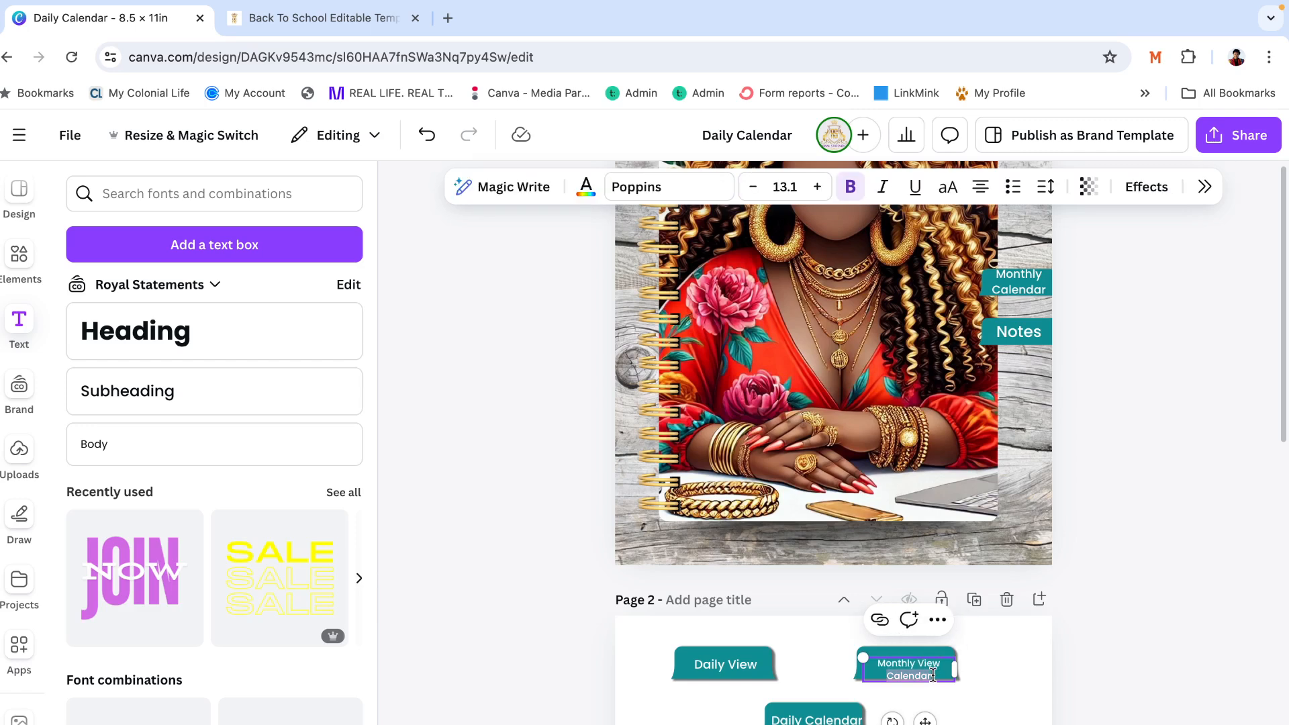
key(BackSpace)
click(1077, 620)
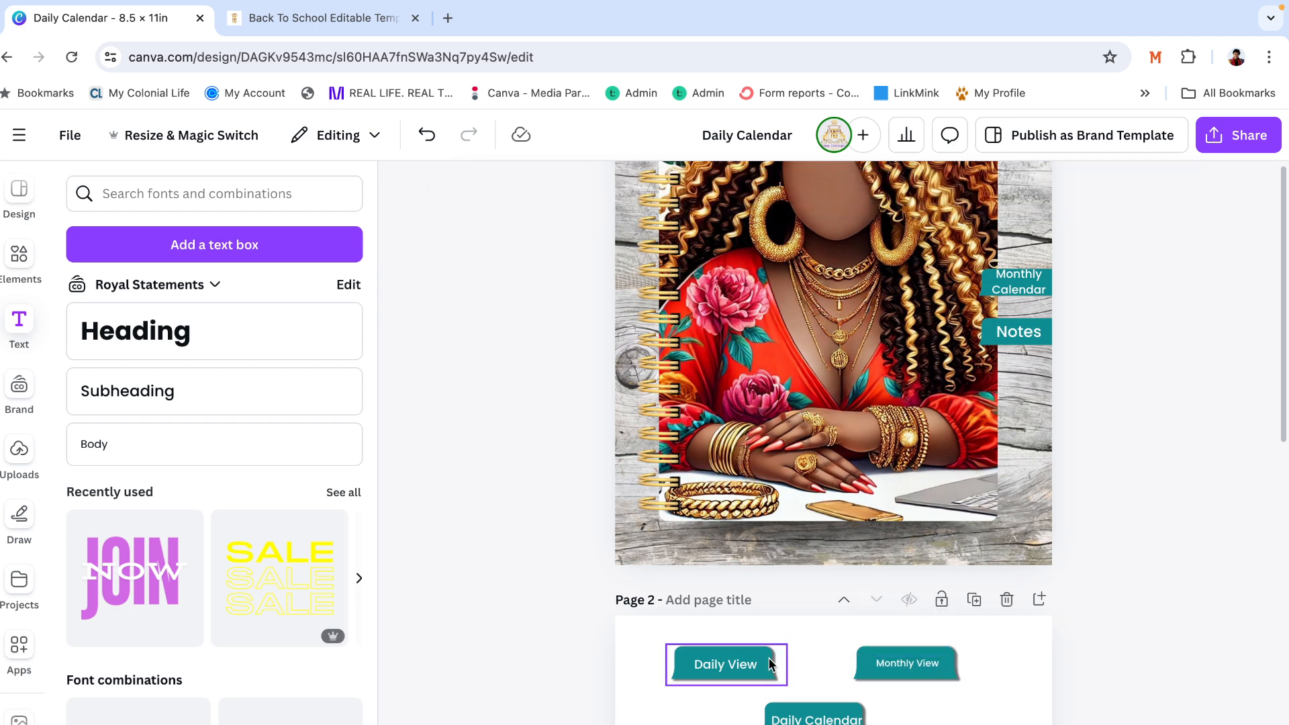
Increase the font size of the Monthly View label on page 2 to 15.1
click(743, 667)
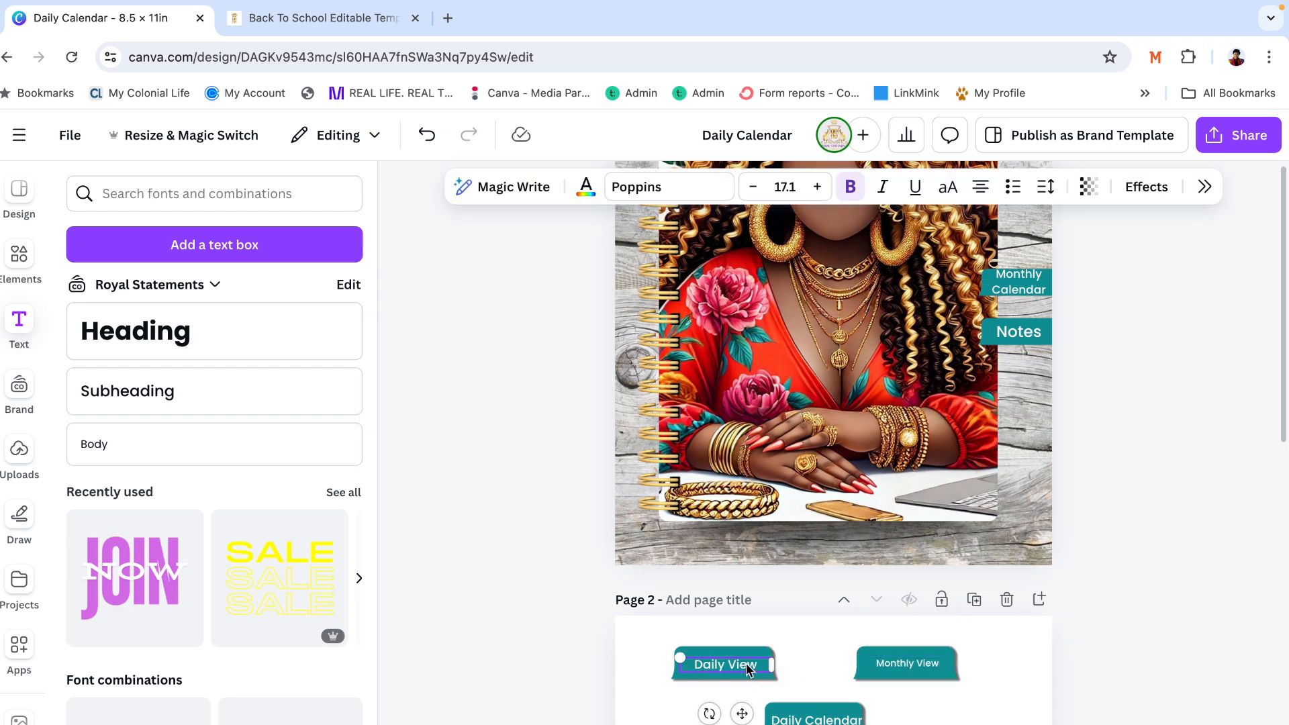
click(916, 660)
click(816, 191)
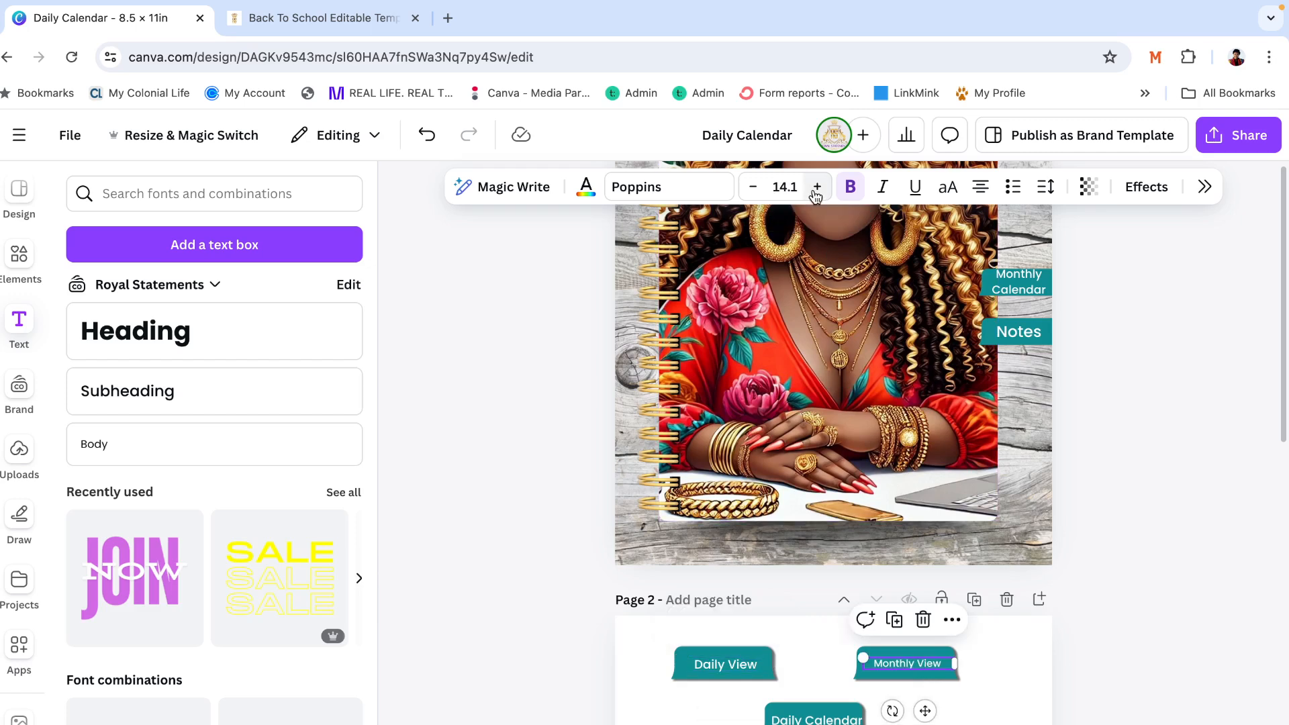
click(817, 191)
click(1074, 433)
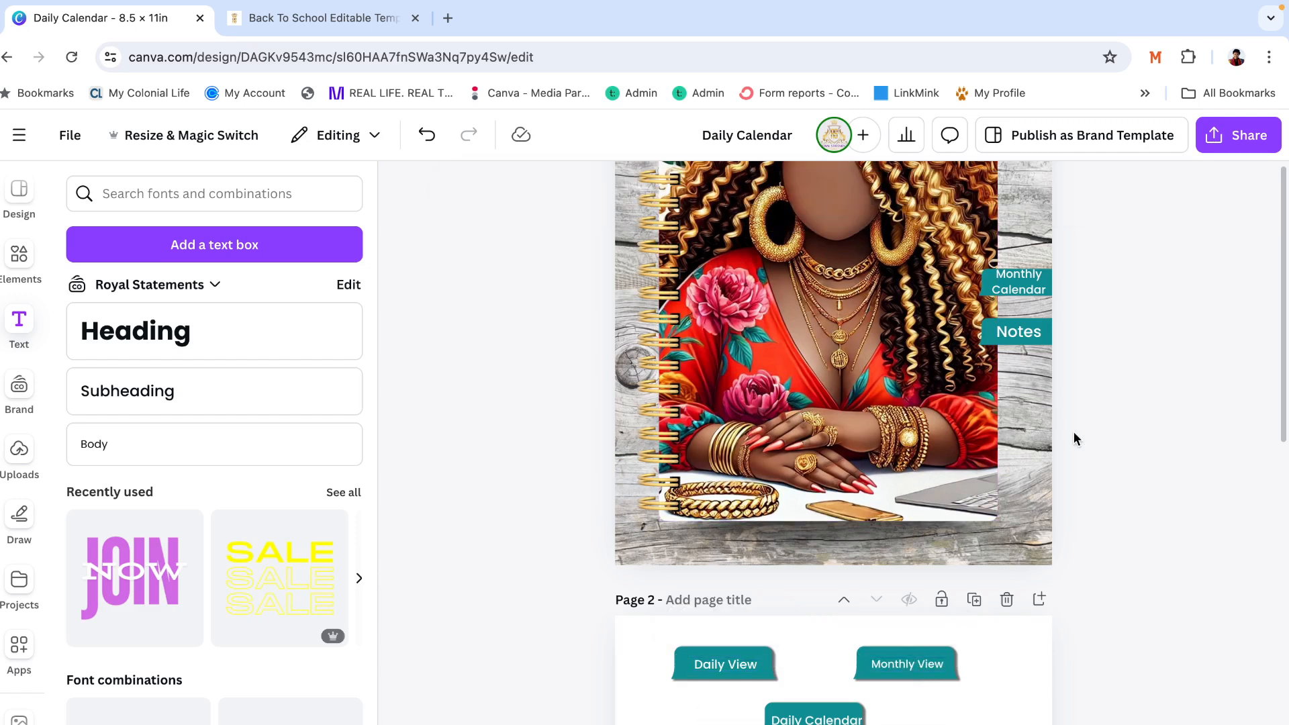
Replace the Daily Calendar label on page 2's third tab with "Notes"
click(780, 717)
double_click(781, 718)
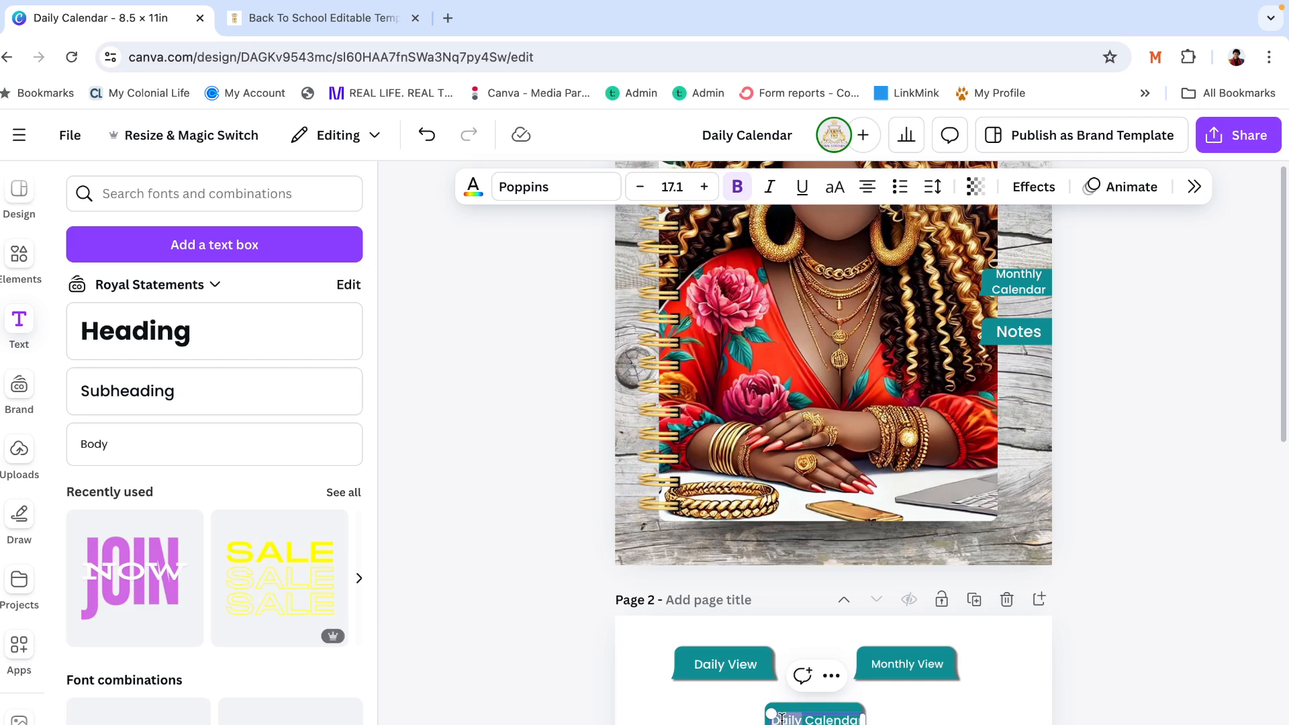
text(N)
double_click(783, 719)
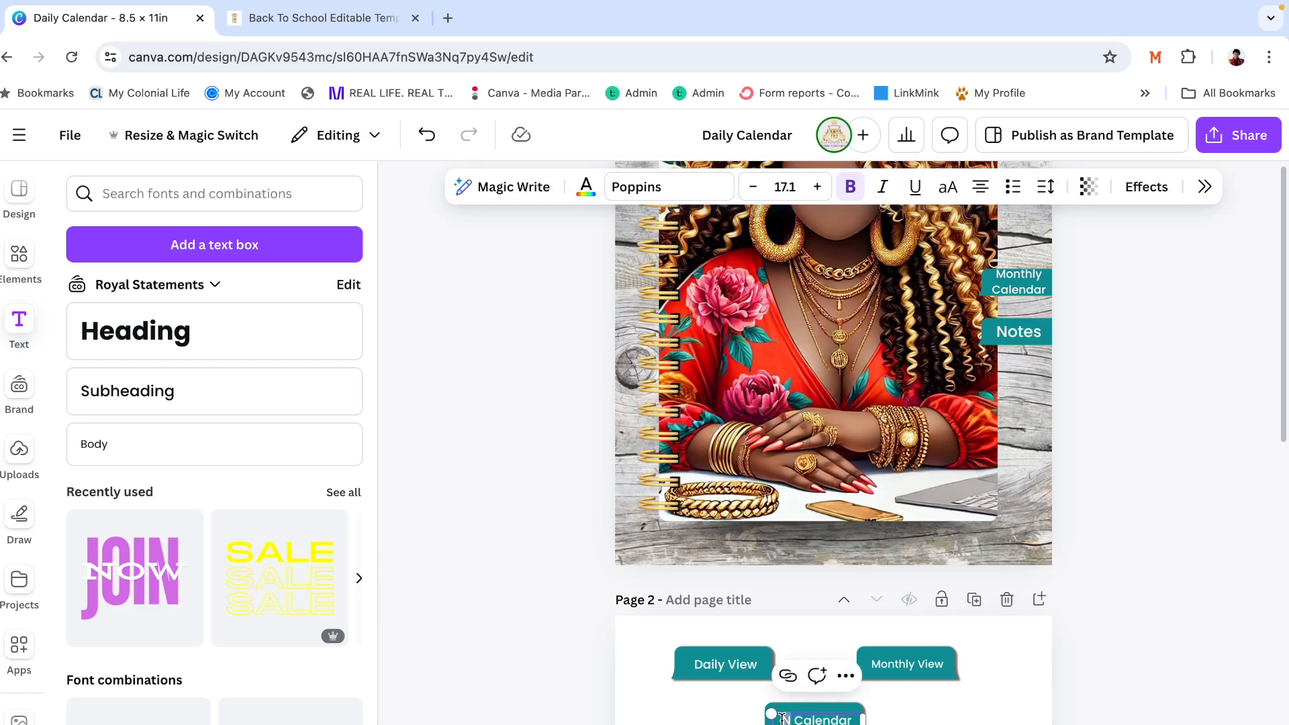
drag(782, 719, 814, 719)
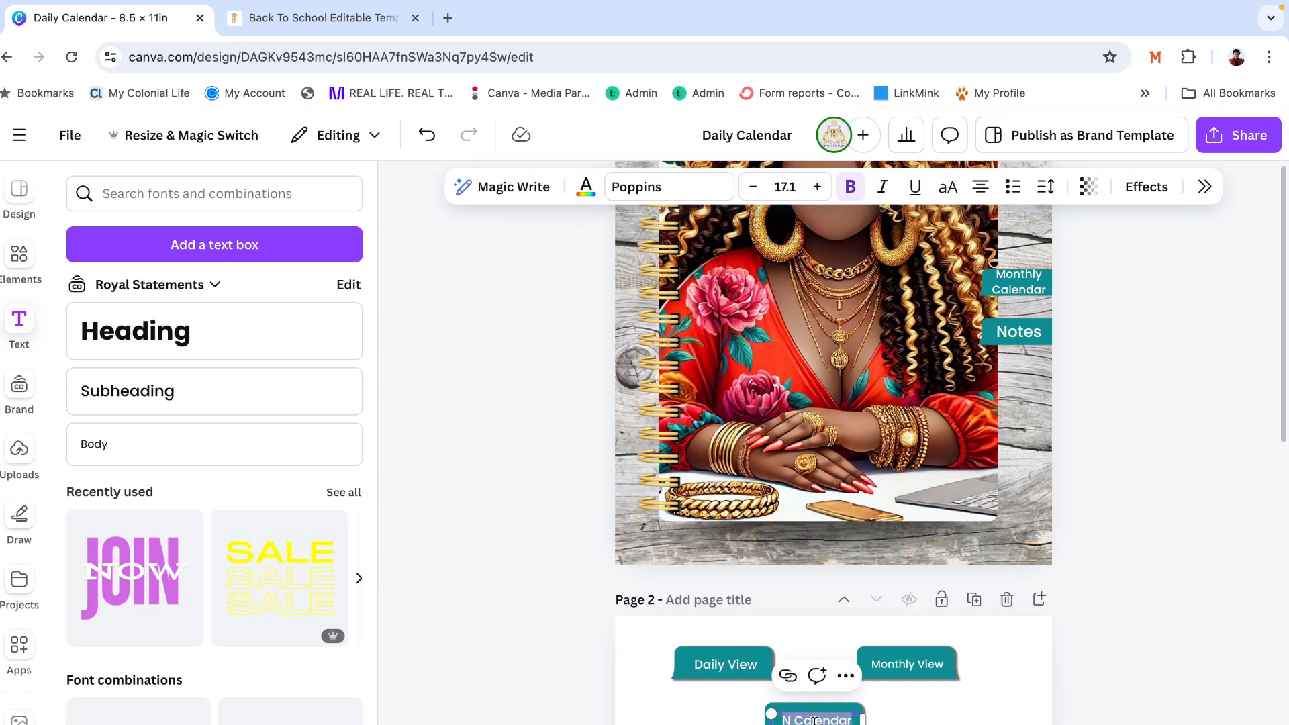
text(Notes)
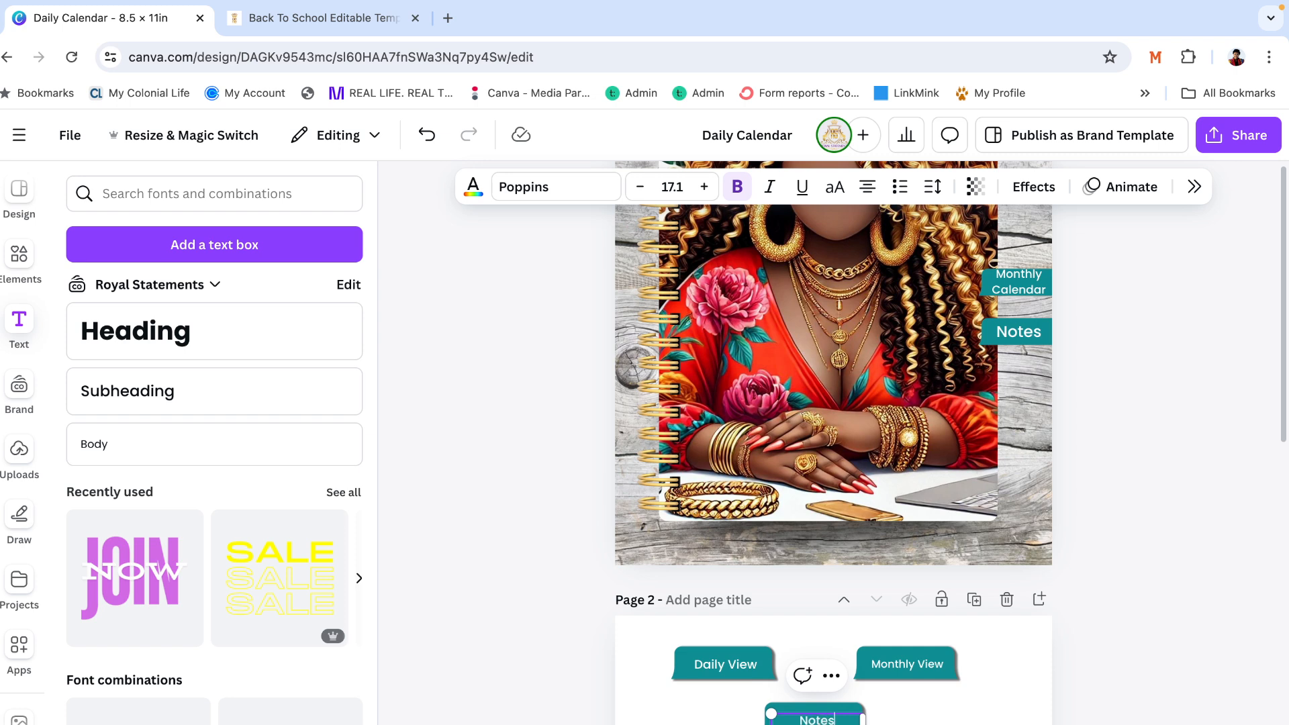
click(1119, 531)
Group the Monthly View label with its teal tab shape on page 2
click(910, 668)
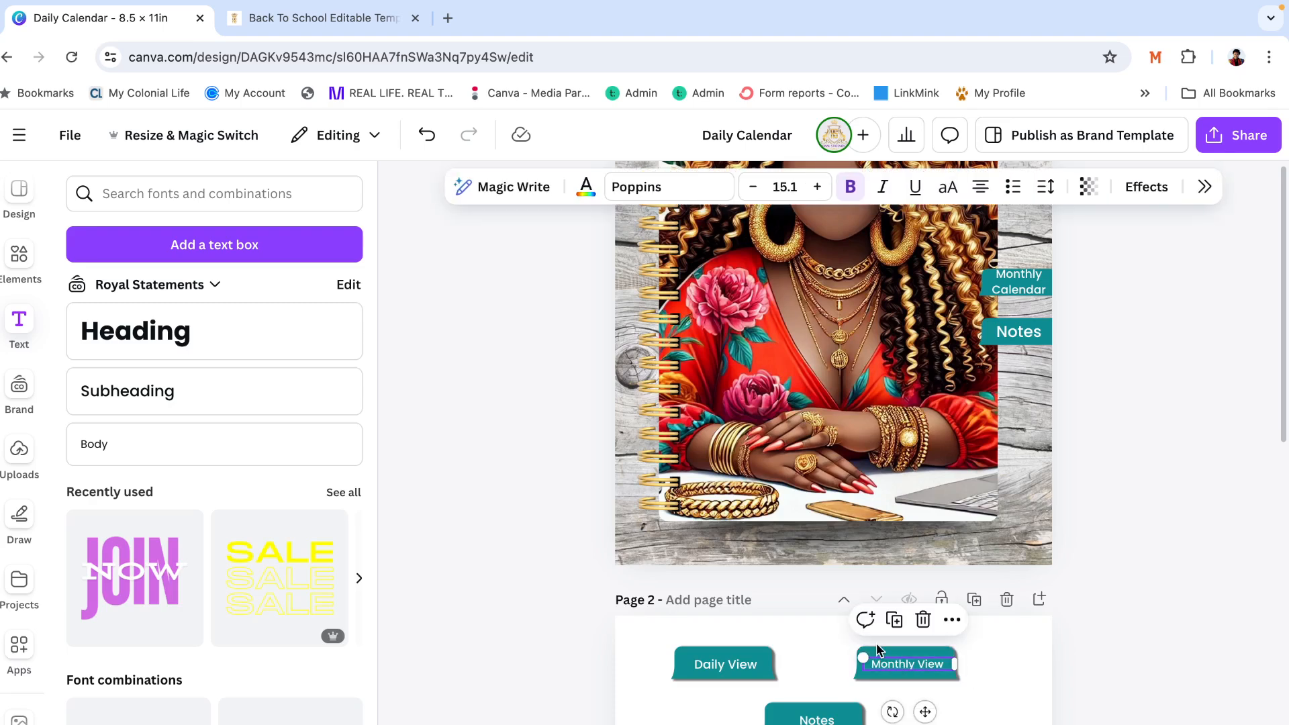
click(1038, 703)
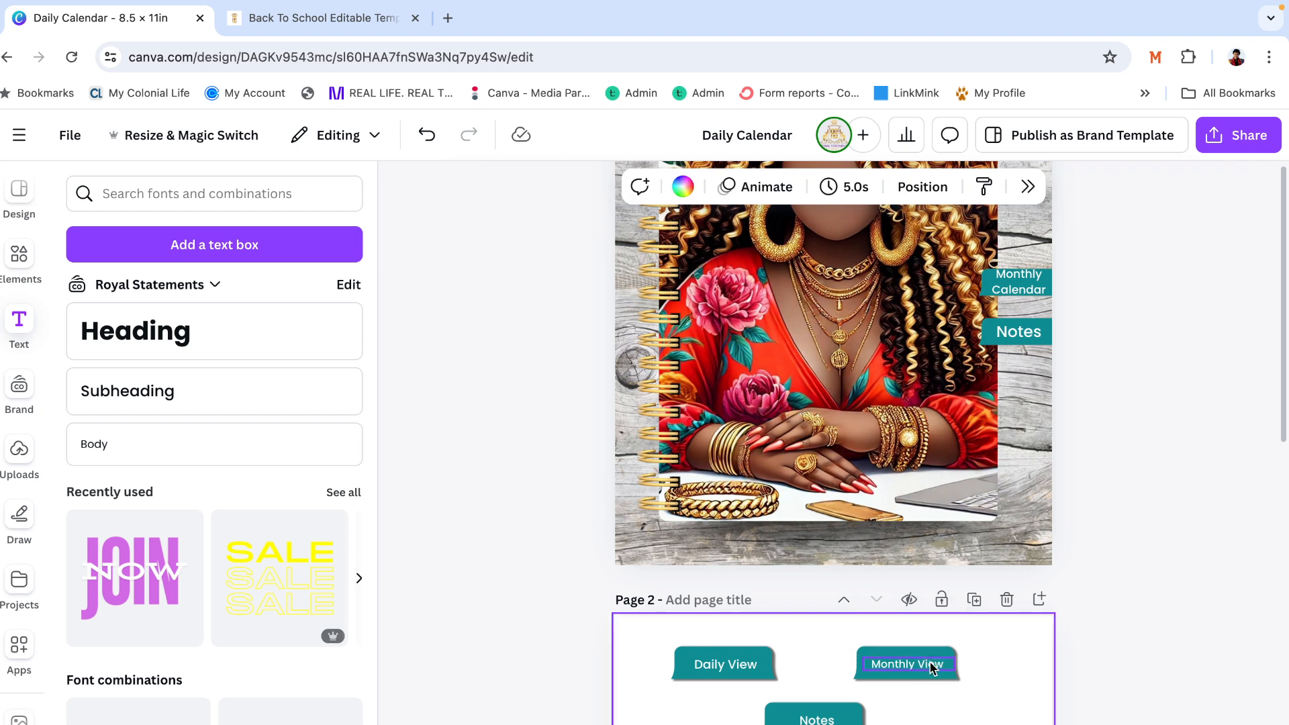
drag(926, 662, 926, 665)
click(1004, 663)
click(938, 653)
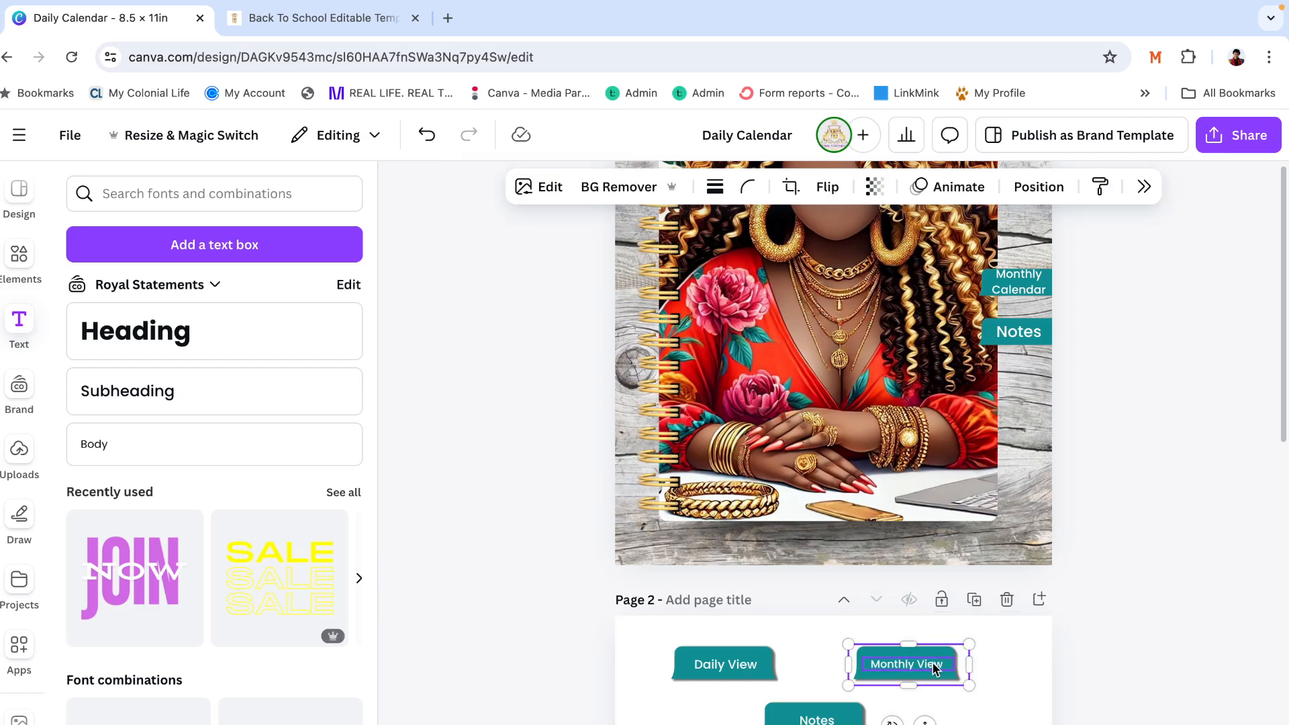
shift+click(933, 665)
click(872, 607)
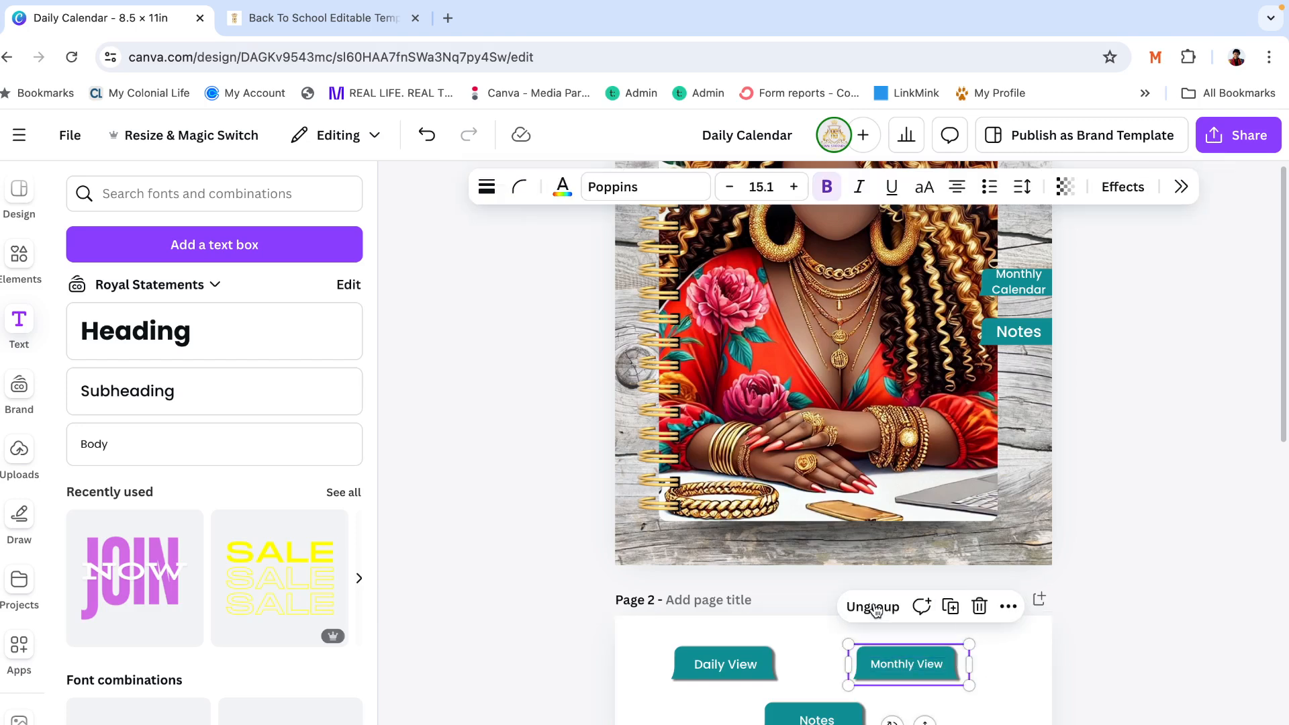
Group the Notes label with its teal tab shape on page 2
click(819, 720)
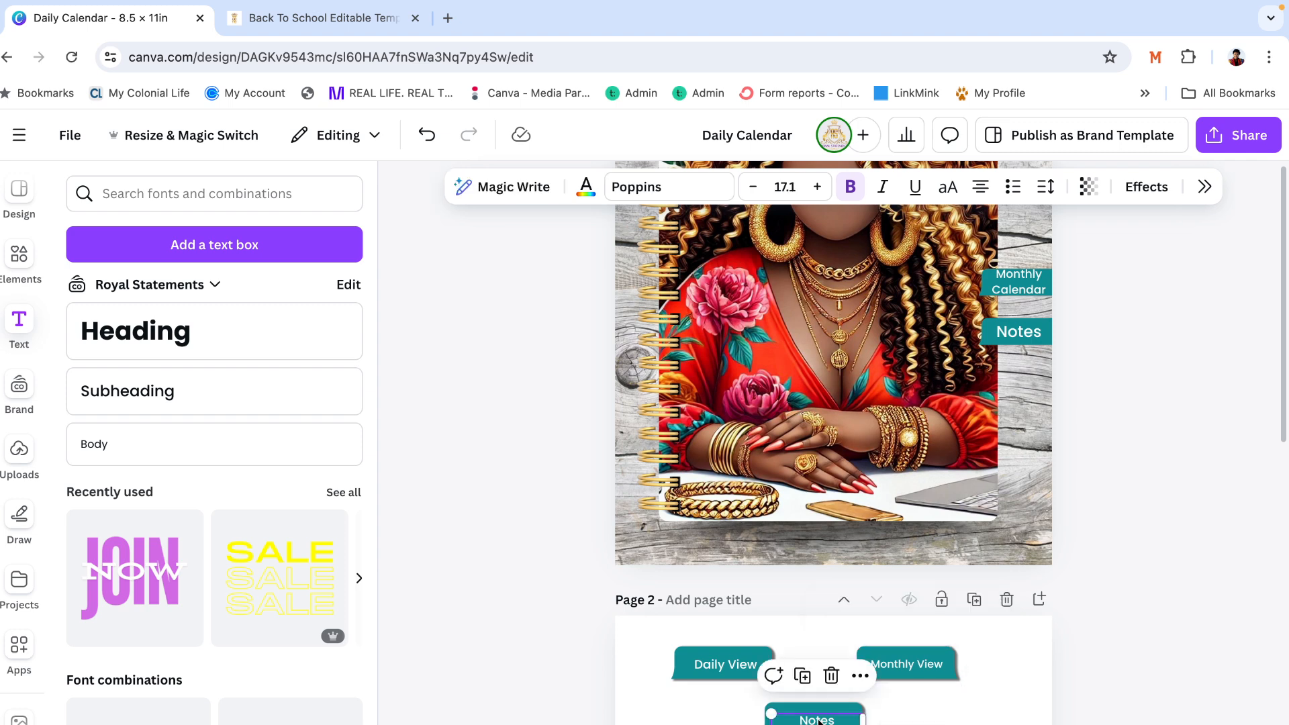
shift+click(781, 710)
click(779, 663)
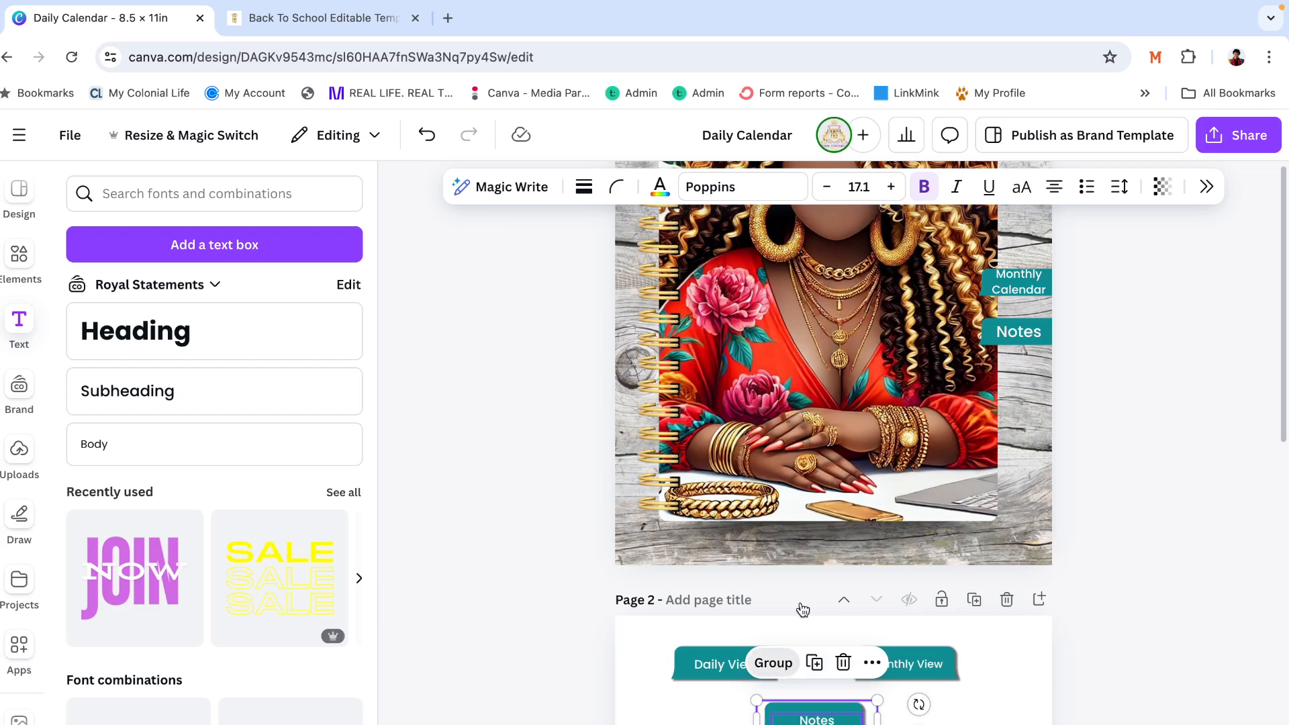
Delete the old Notes and Monthly Calendar tabs, including their labels, from the planner cover on page 1
click(1025, 317)
key(Delete)
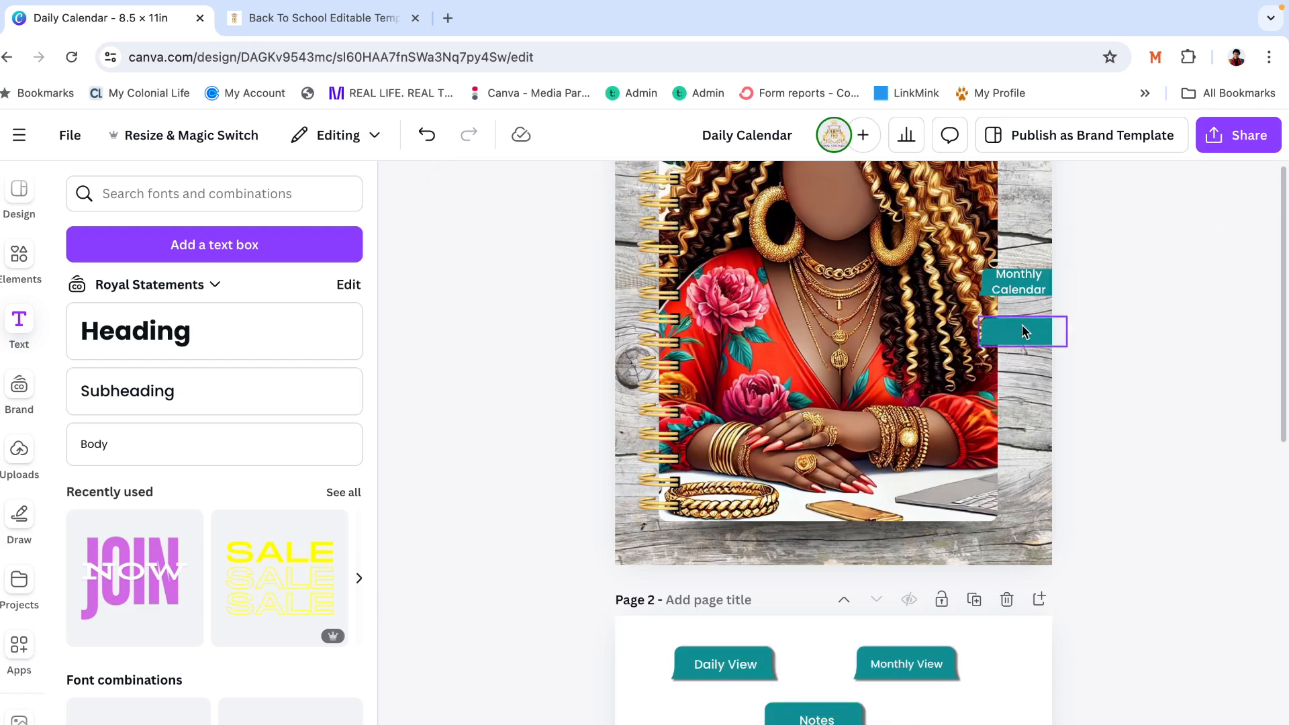
click(1023, 325)
key(Delete)
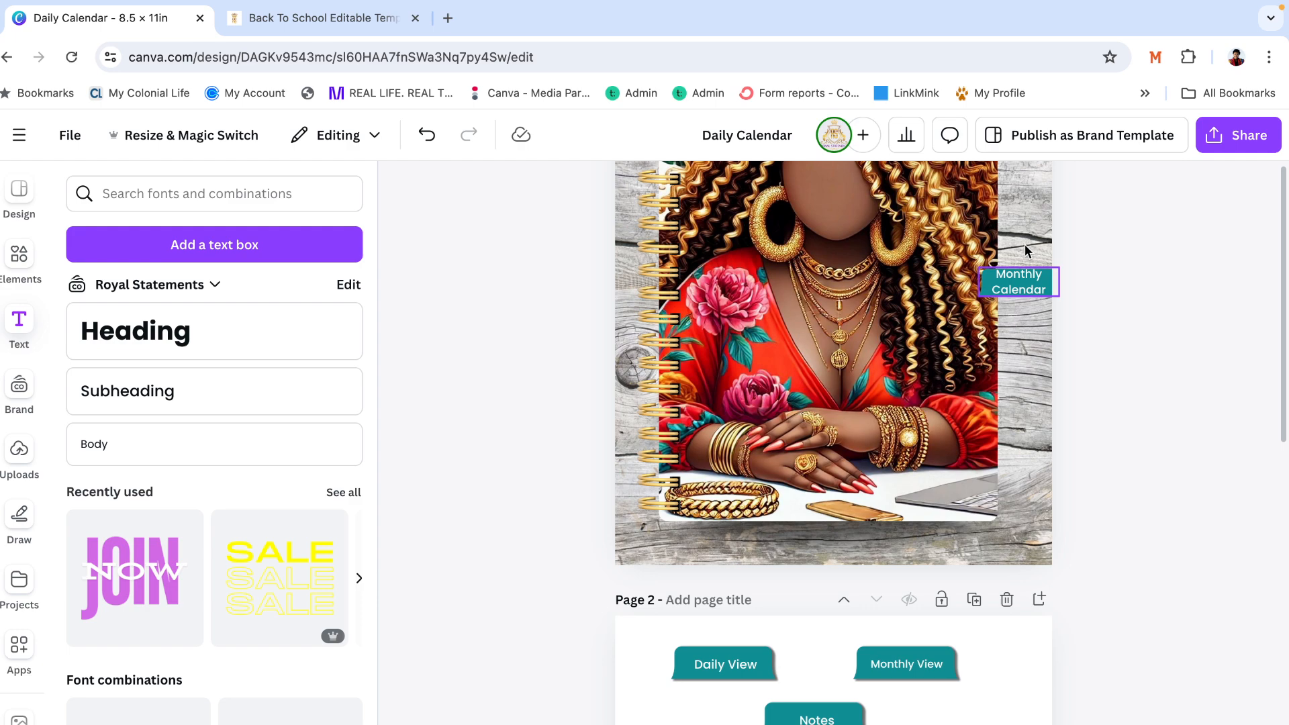
click(1021, 281)
key(Delete)
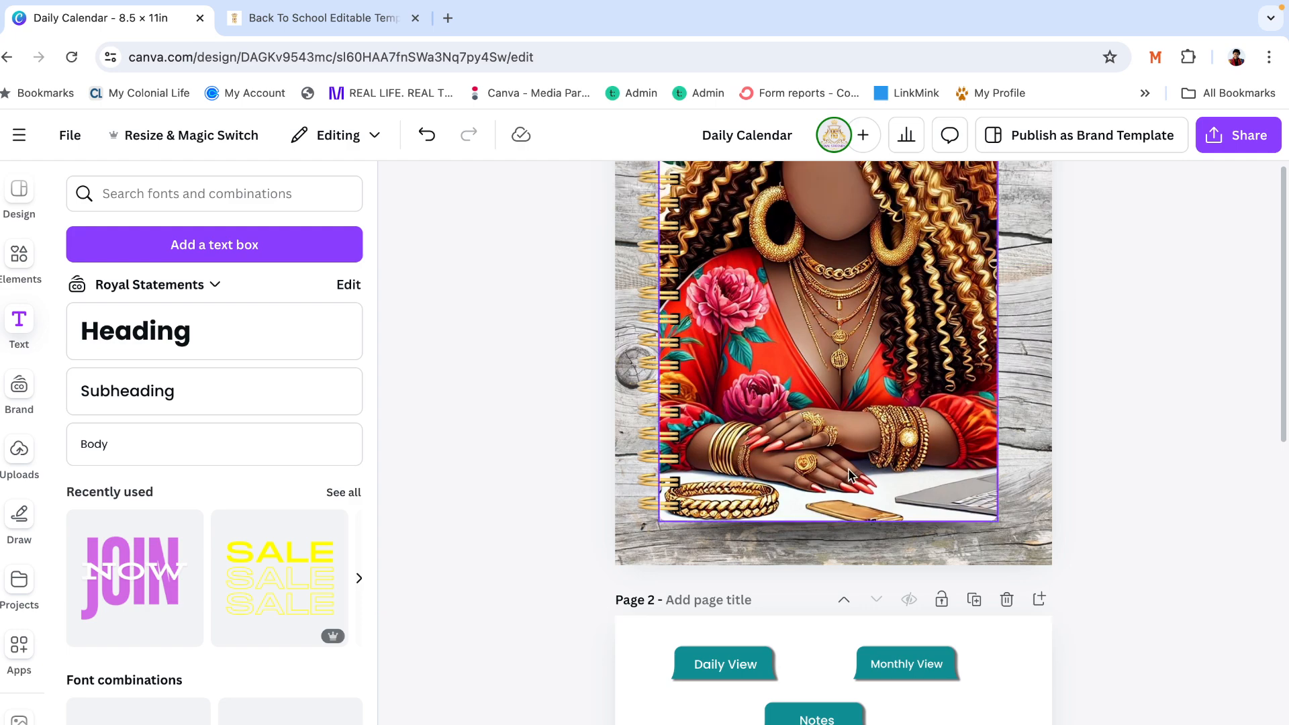
click(748, 657)
drag(748, 657, 901, 435)
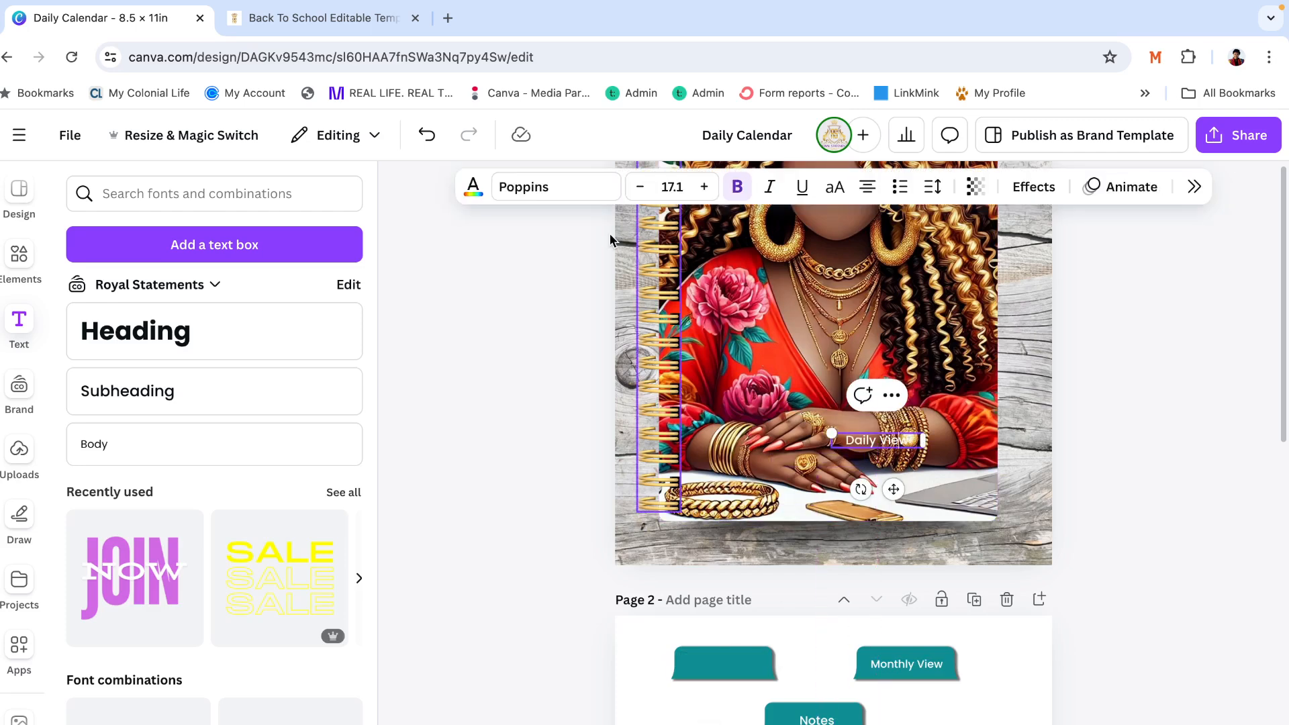
click(426, 135)
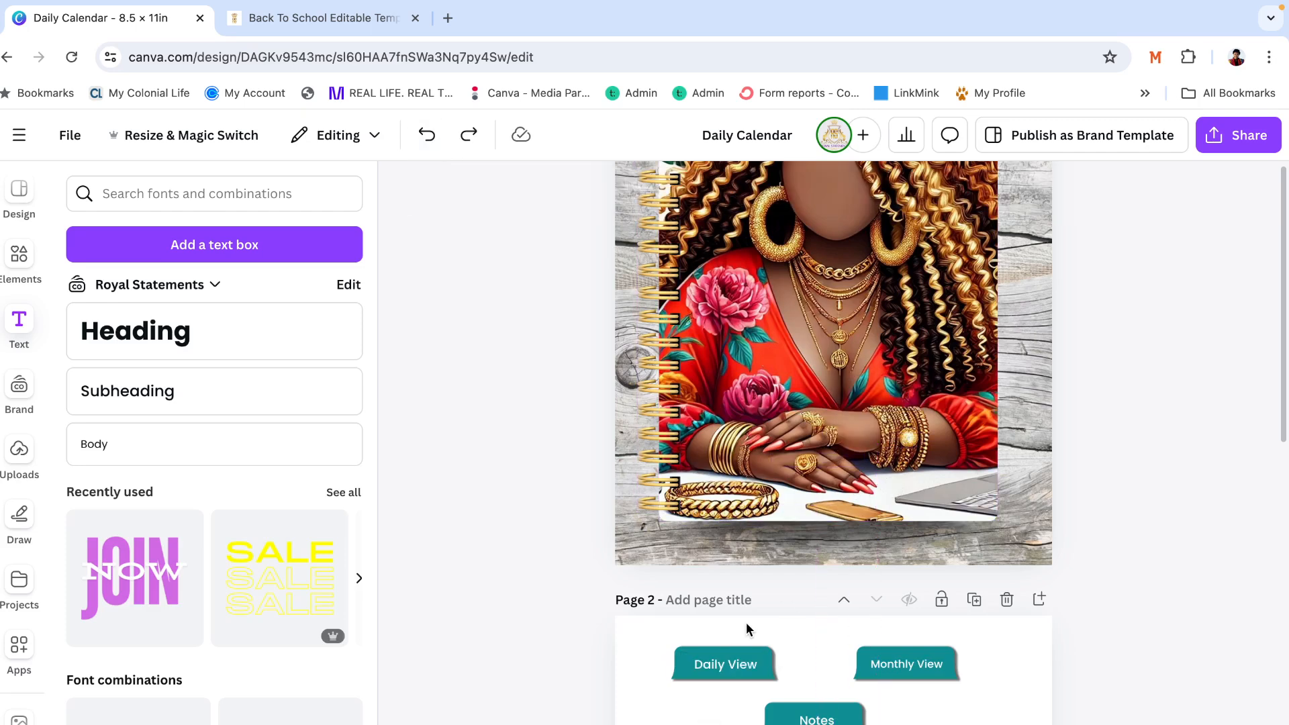
Group the Daily View label with its teal tab shape and move the group onto the right side of the page 1 cover
click(723, 651)
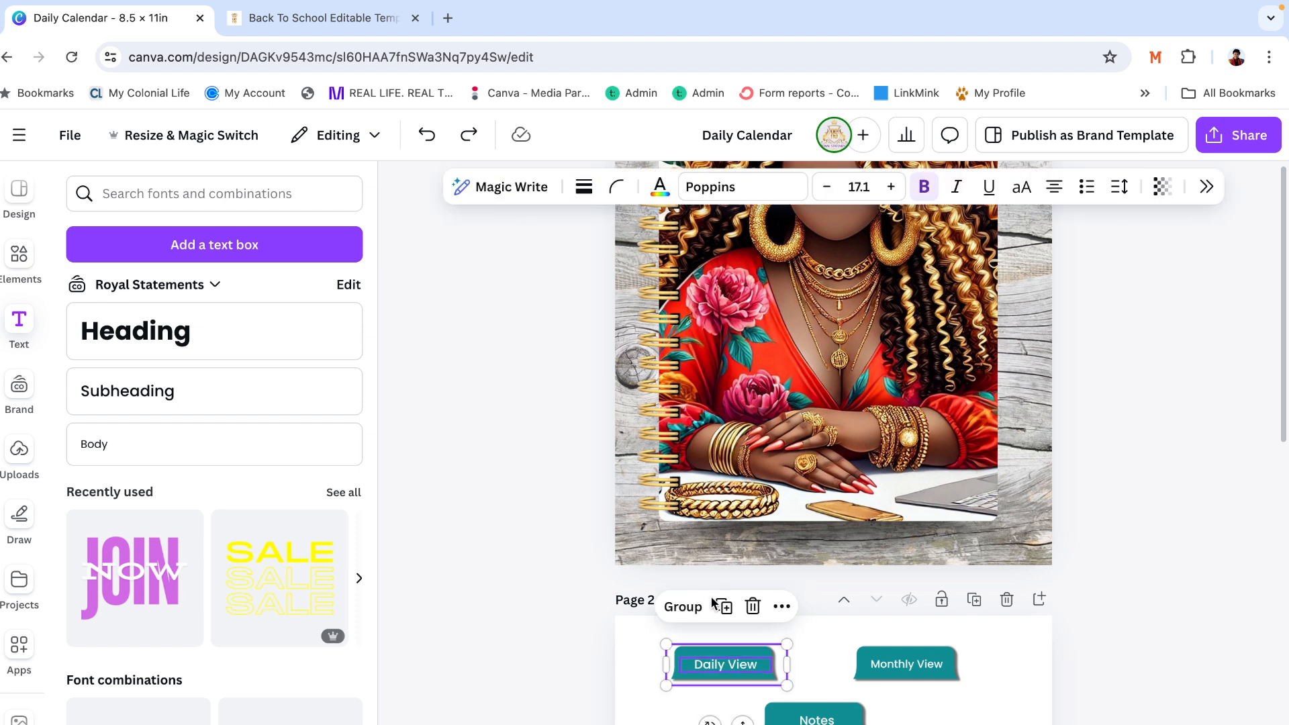
click(881, 662)
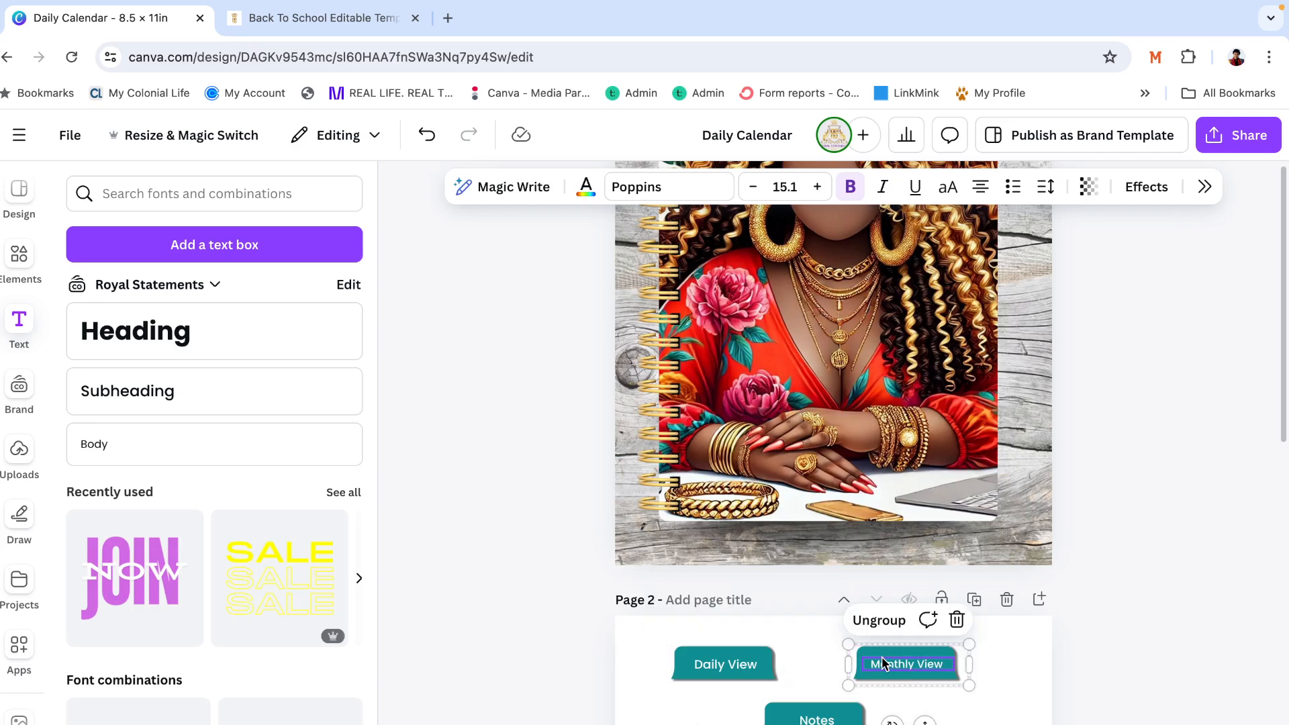
drag(732, 665, 1007, 267)
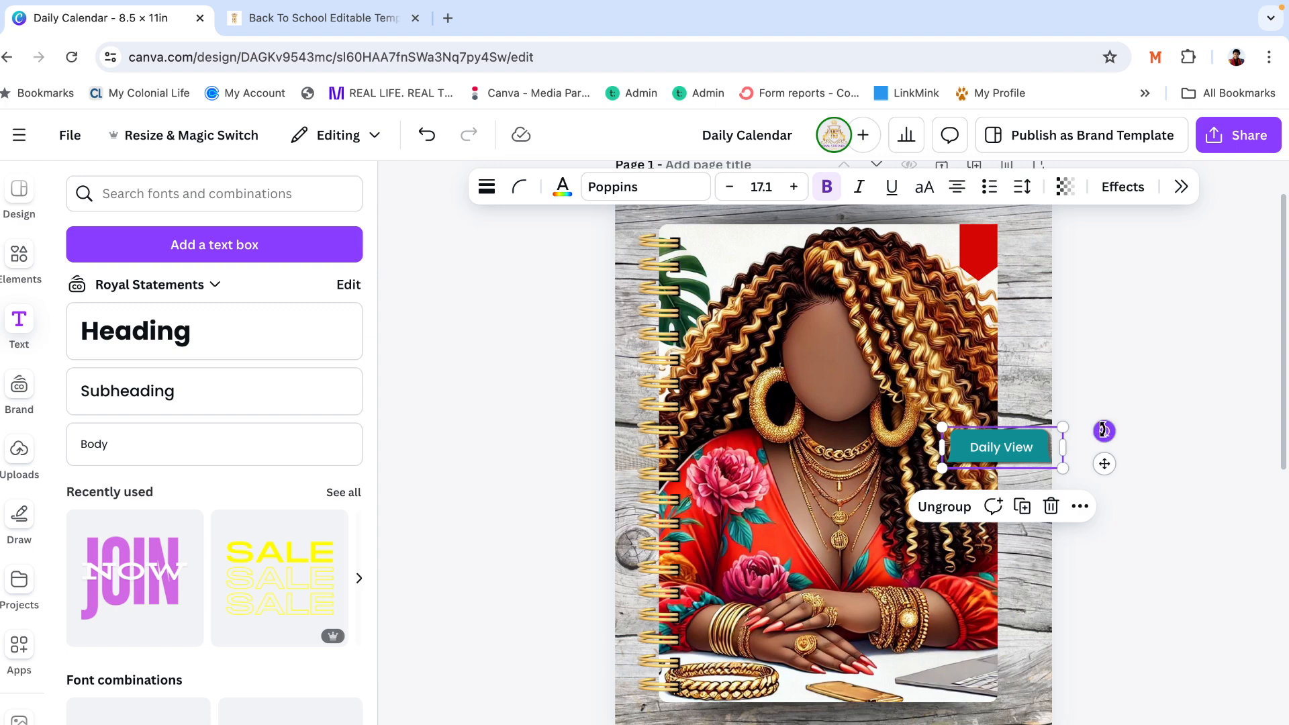
Rotate the Daily View tab 90° clockwise against the notebook's right edge below the red ribbon, and send it backward behind the cover
drag(1104, 430, 1021, 547)
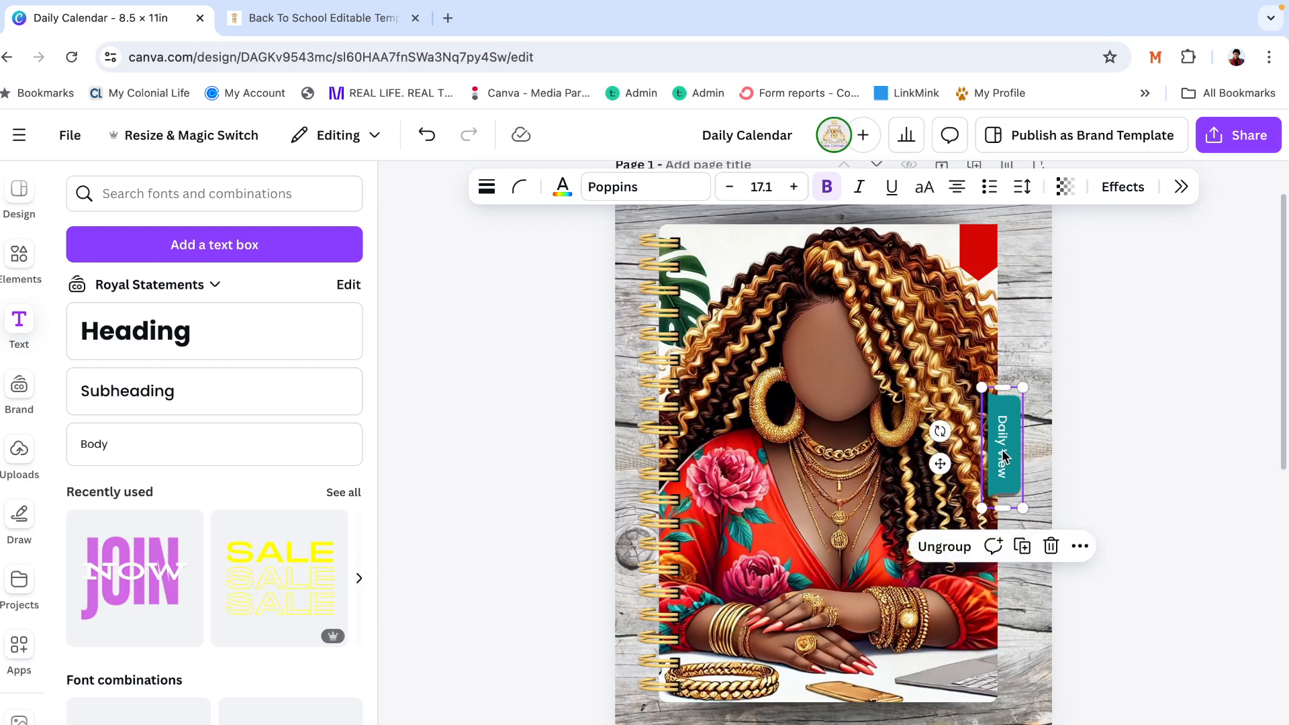
drag(1005, 458, 1008, 368)
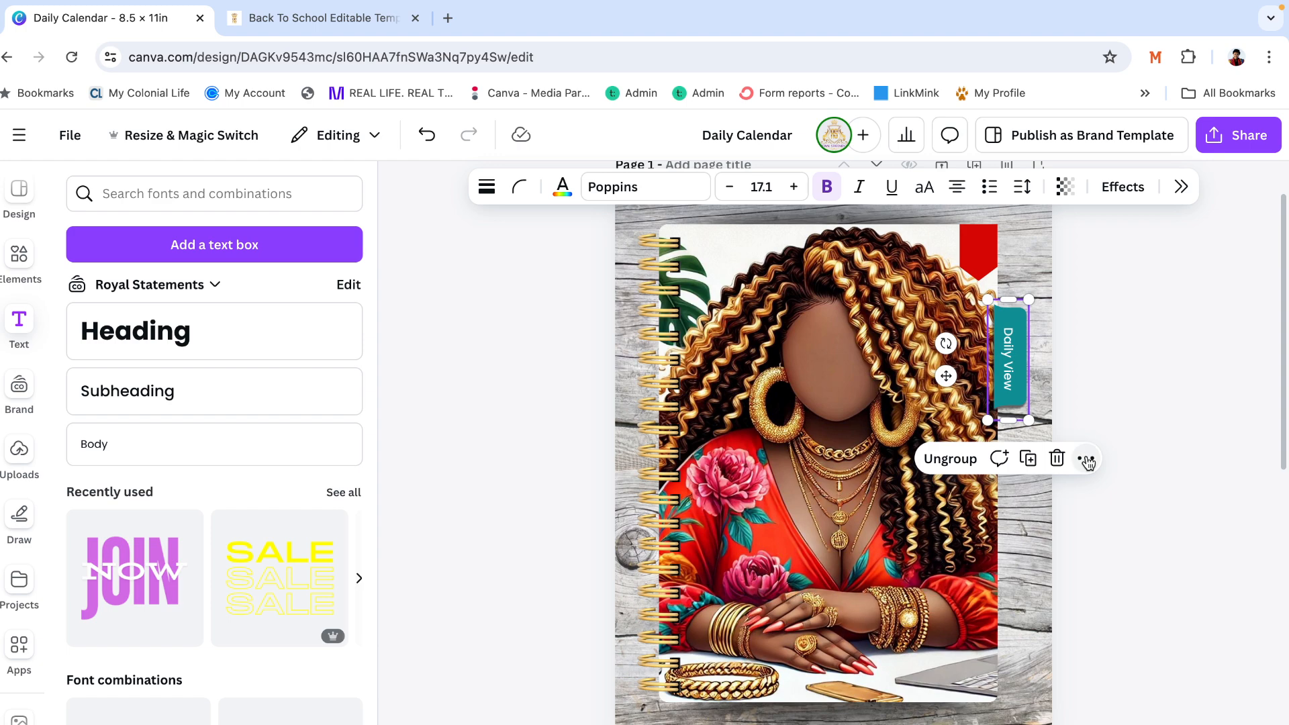
click(1086, 460)
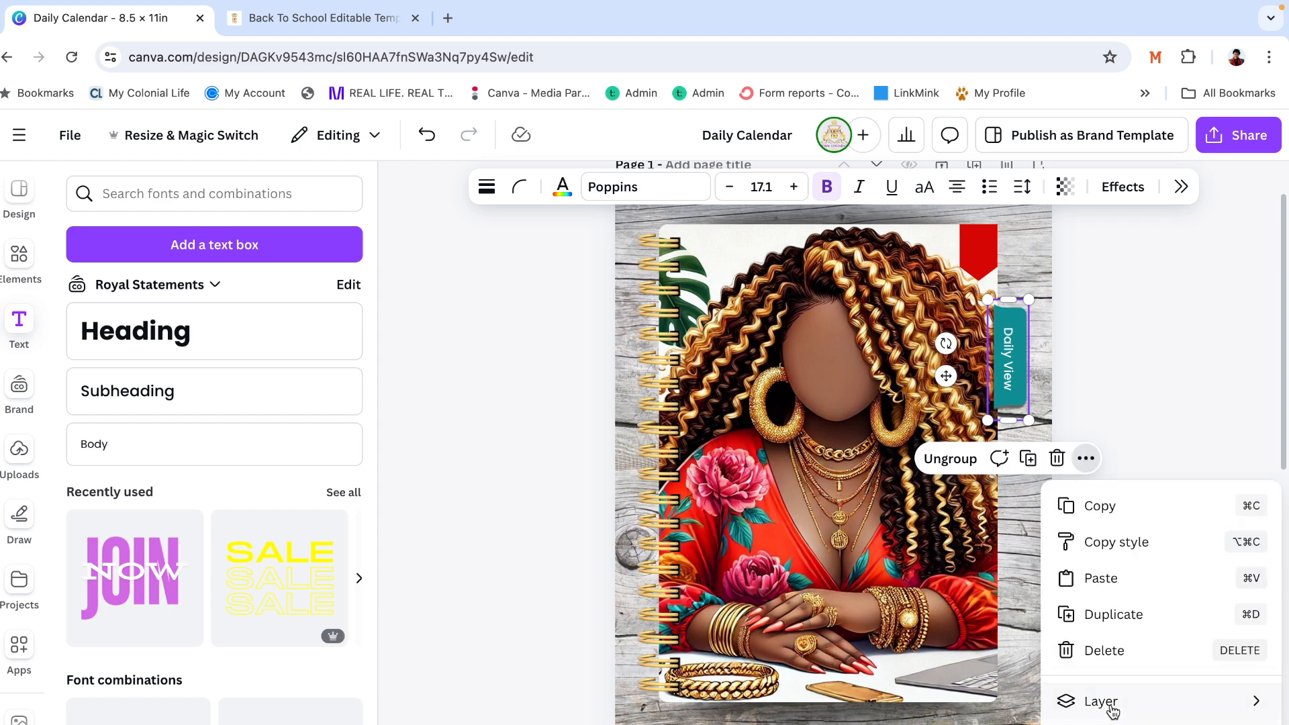
mouse_move(1113, 710)
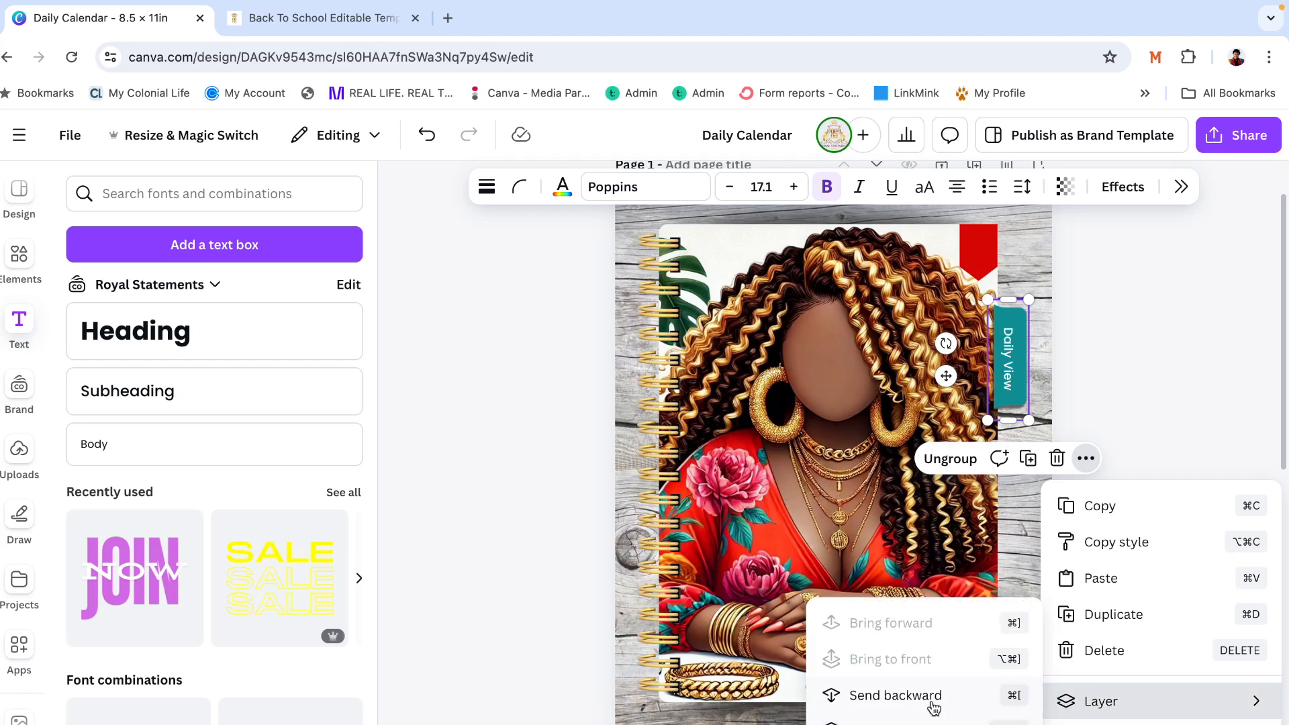
click(934, 695)
click(1180, 470)
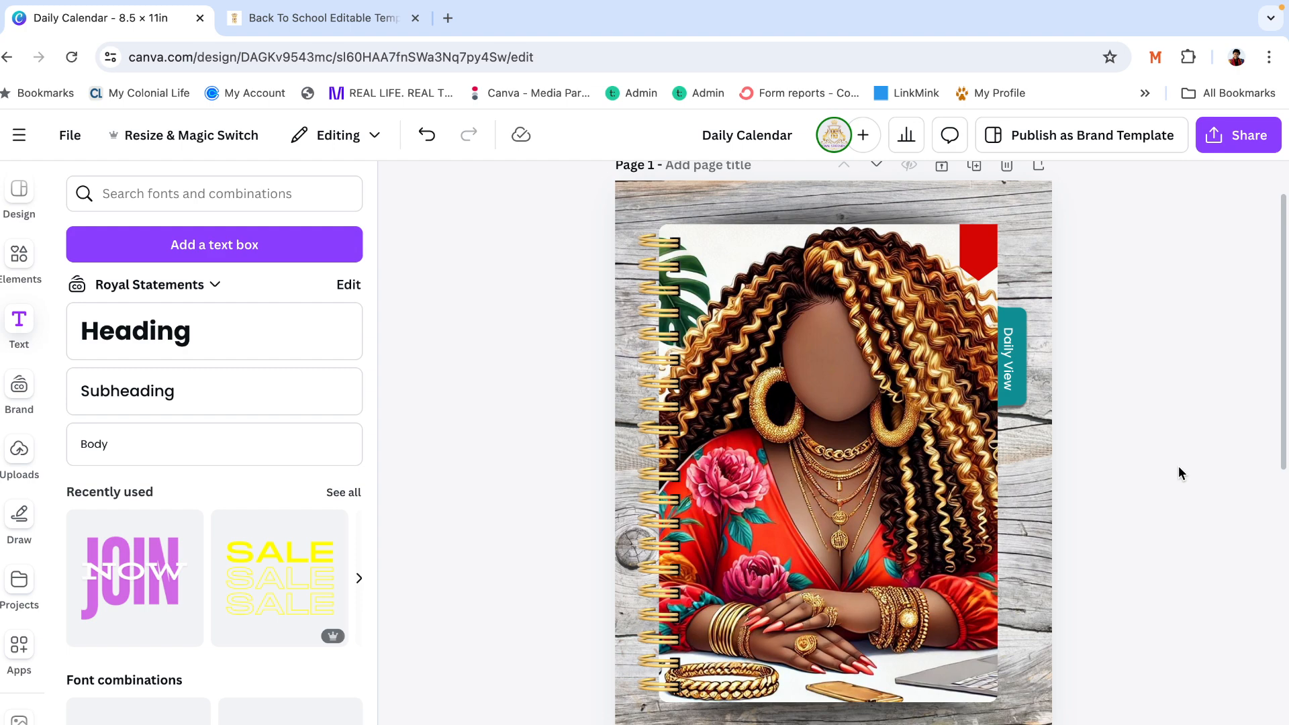
Move the Monthly View tab to page 1 and rotate it 90° clockwise, placing it on the notebook's right edge below Daily View
scroll(1010, 527, down, 2)
click(907, 700)
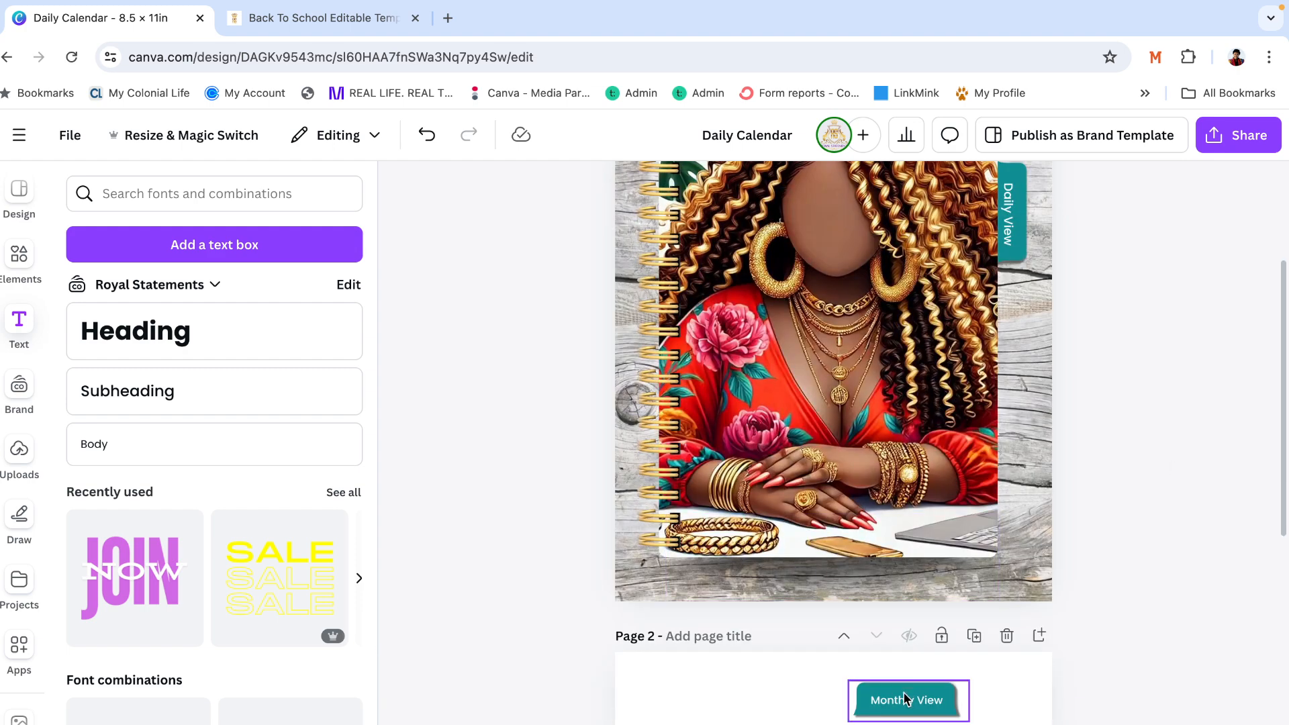
drag(905, 698, 1018, 331)
drag(1033, 396, 977, 323)
key(ctrl+plus)
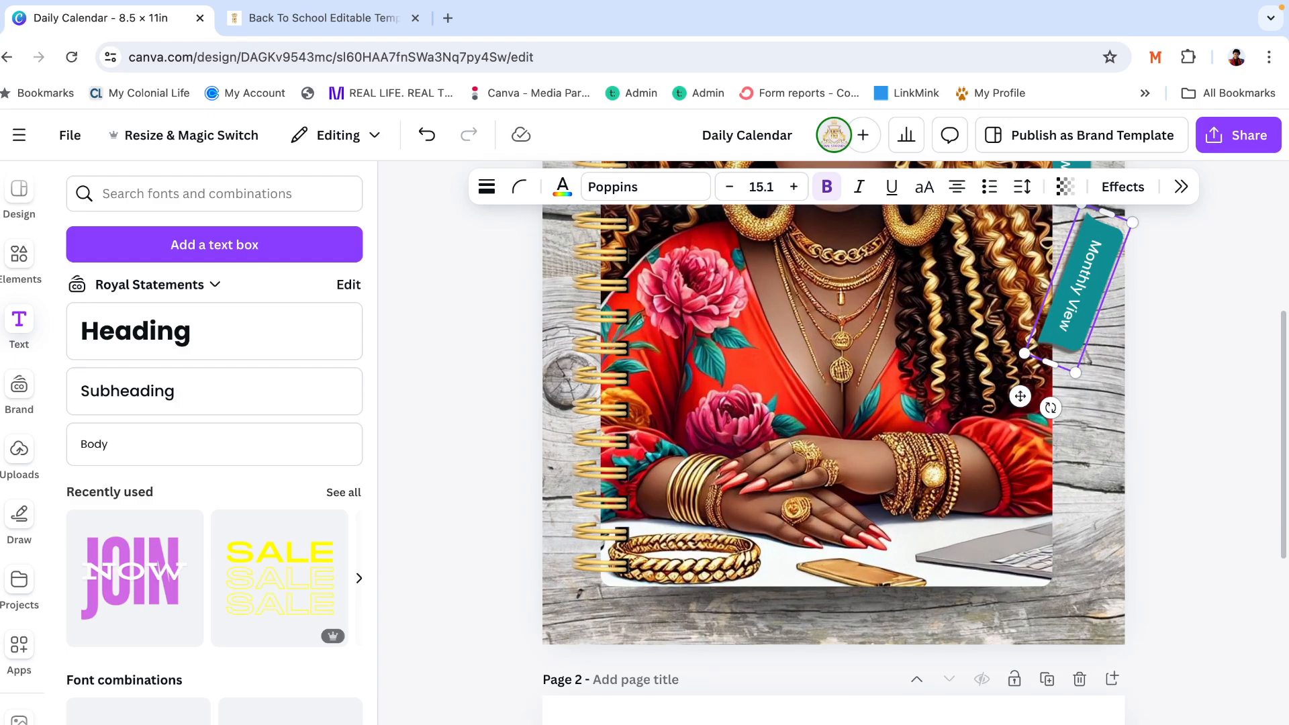
scroll(1017, 352, up, 3)
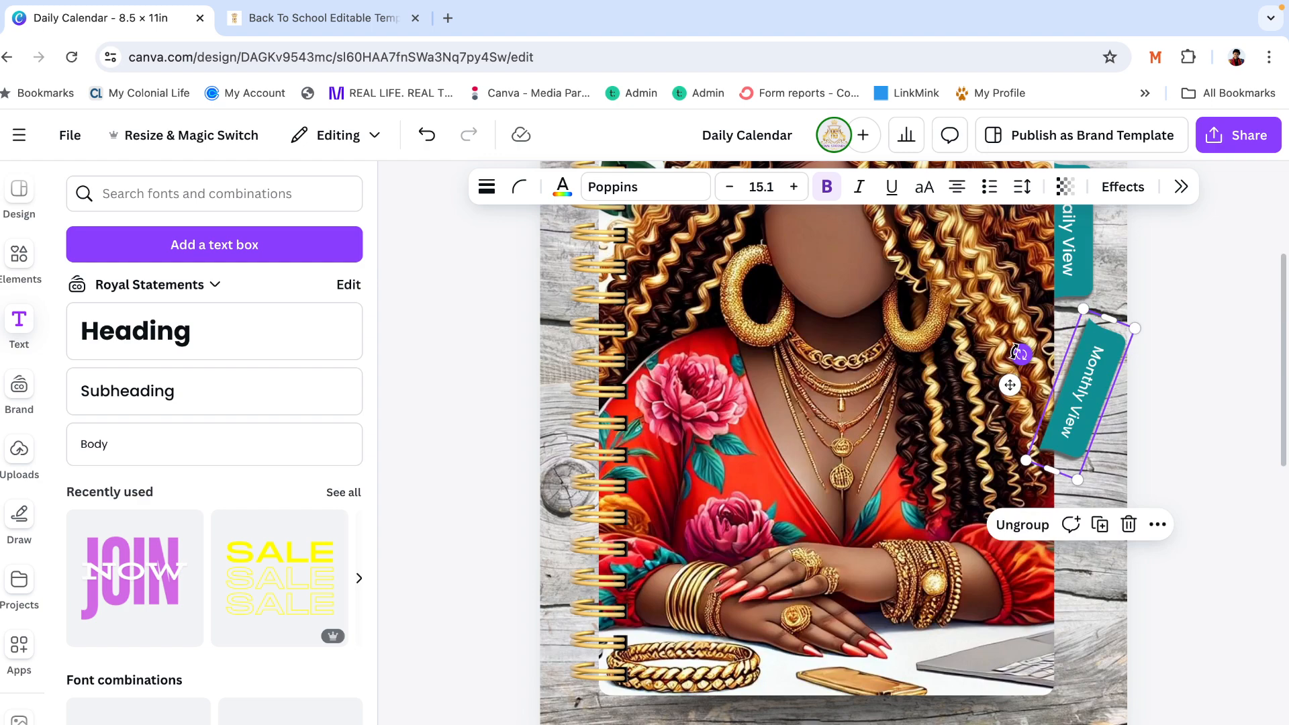
drag(1018, 353, 1007, 395)
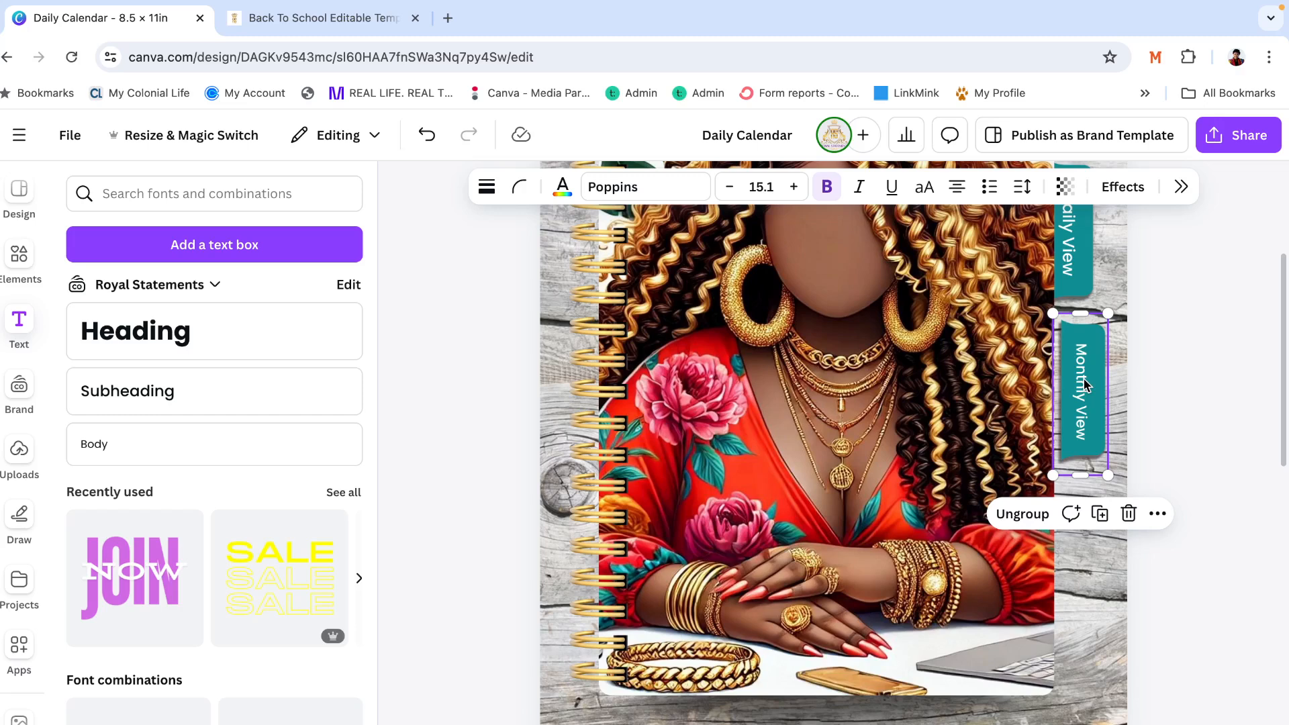
drag(1084, 384, 1074, 383)
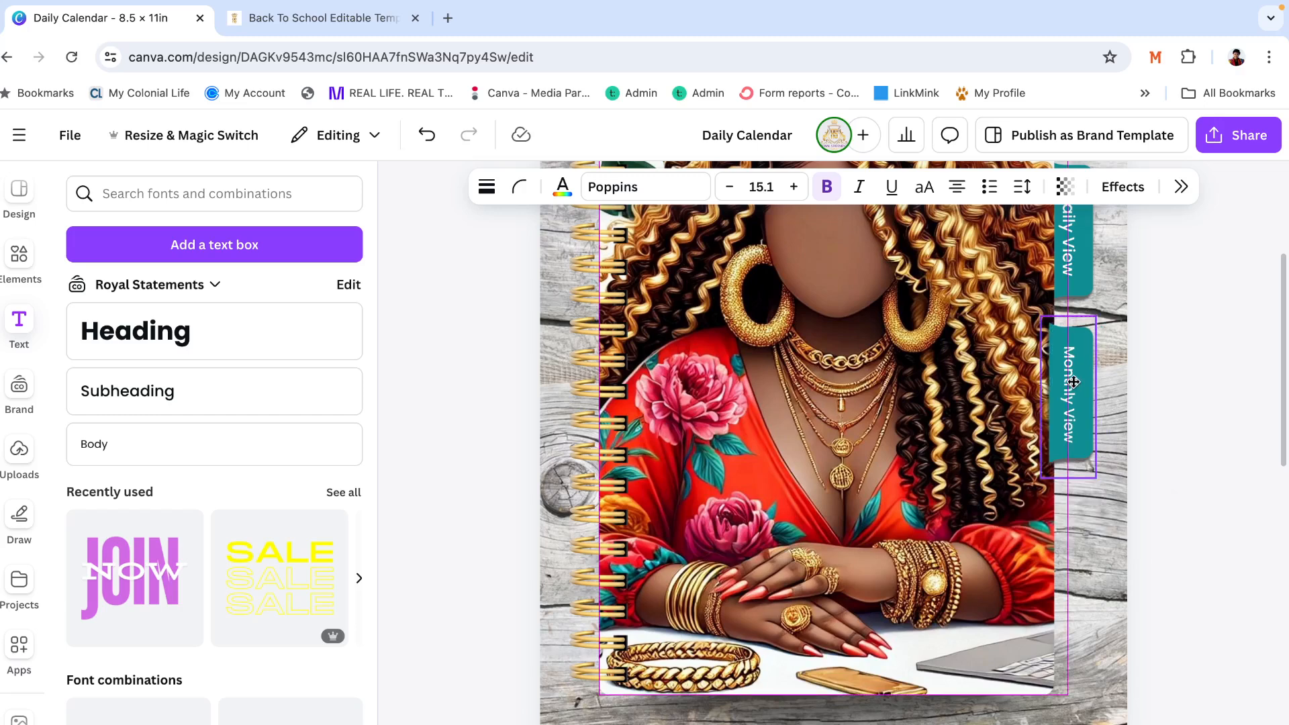
Send the Monthly View tab backward so it tucks behind the notebook cover
right_click(1074, 382)
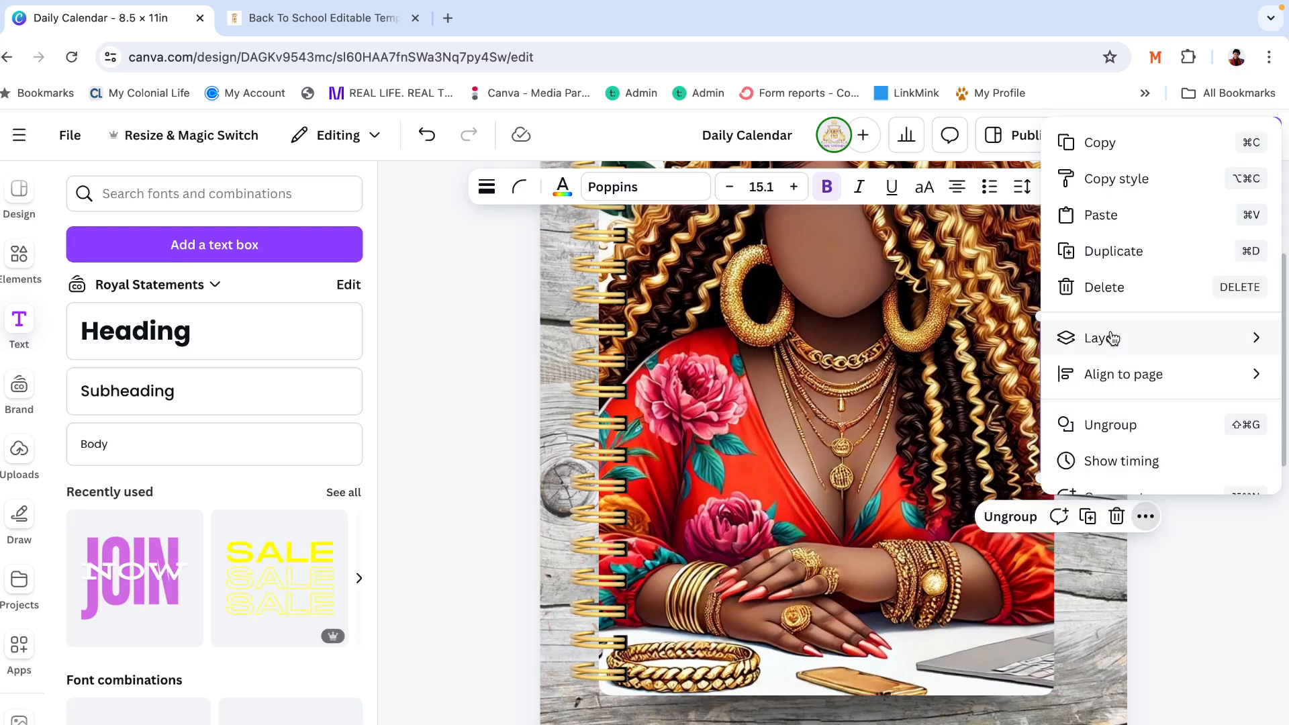
mouse_move(1111, 338)
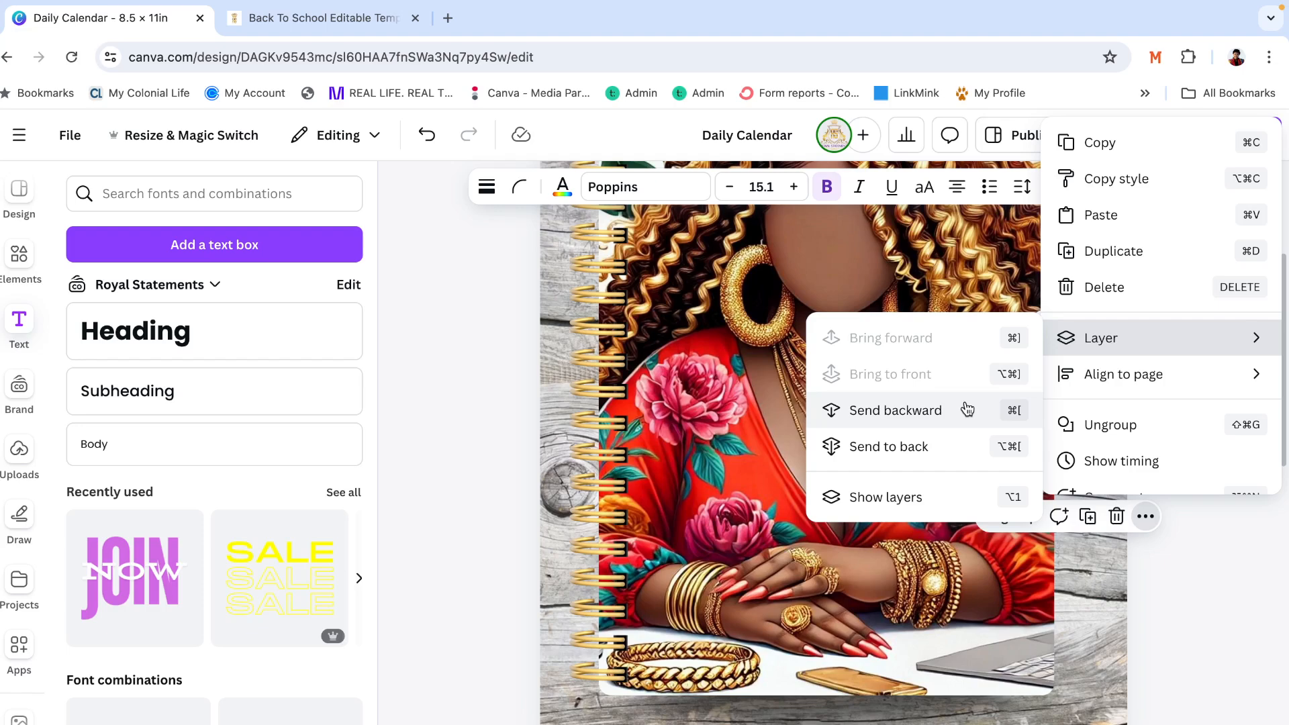
click(967, 409)
Move the Notes tab onto page 1 and rotate it 90° clockwise, placing it on the notebook's right edge below Monthly View
scroll(1075, 350, down, 3)
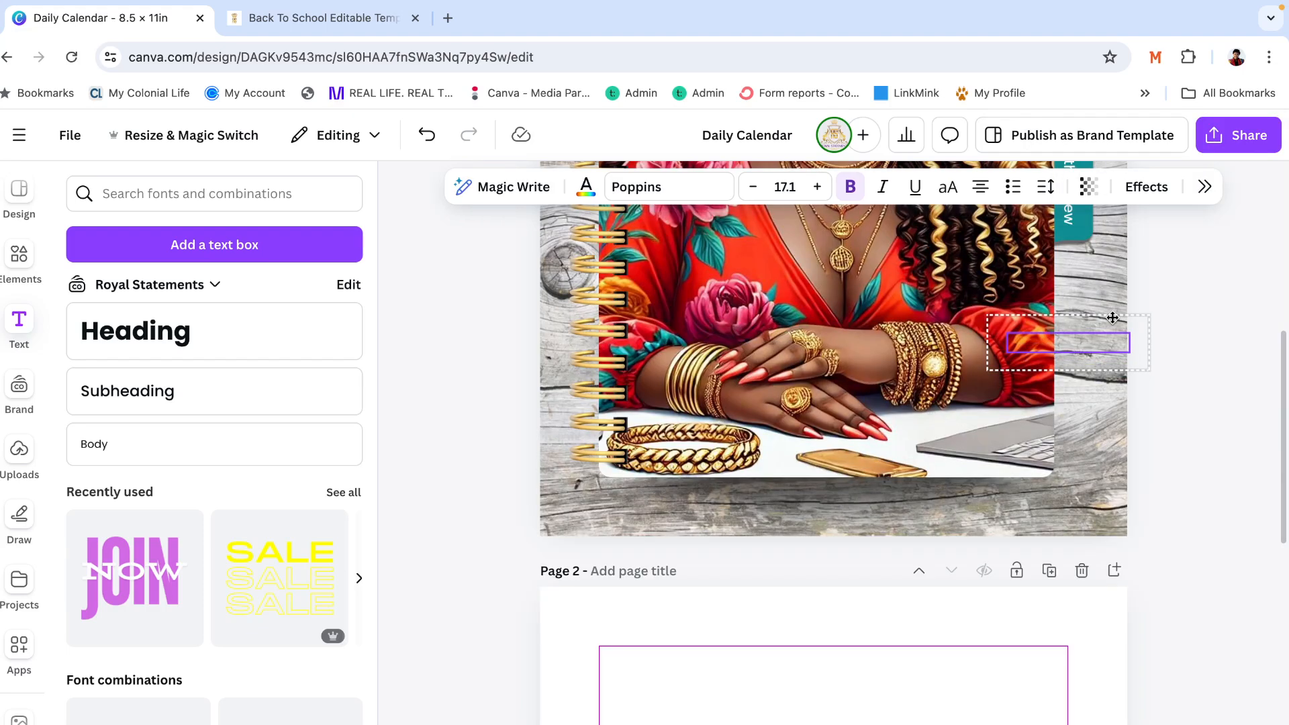
drag(1113, 317, 1119, 282)
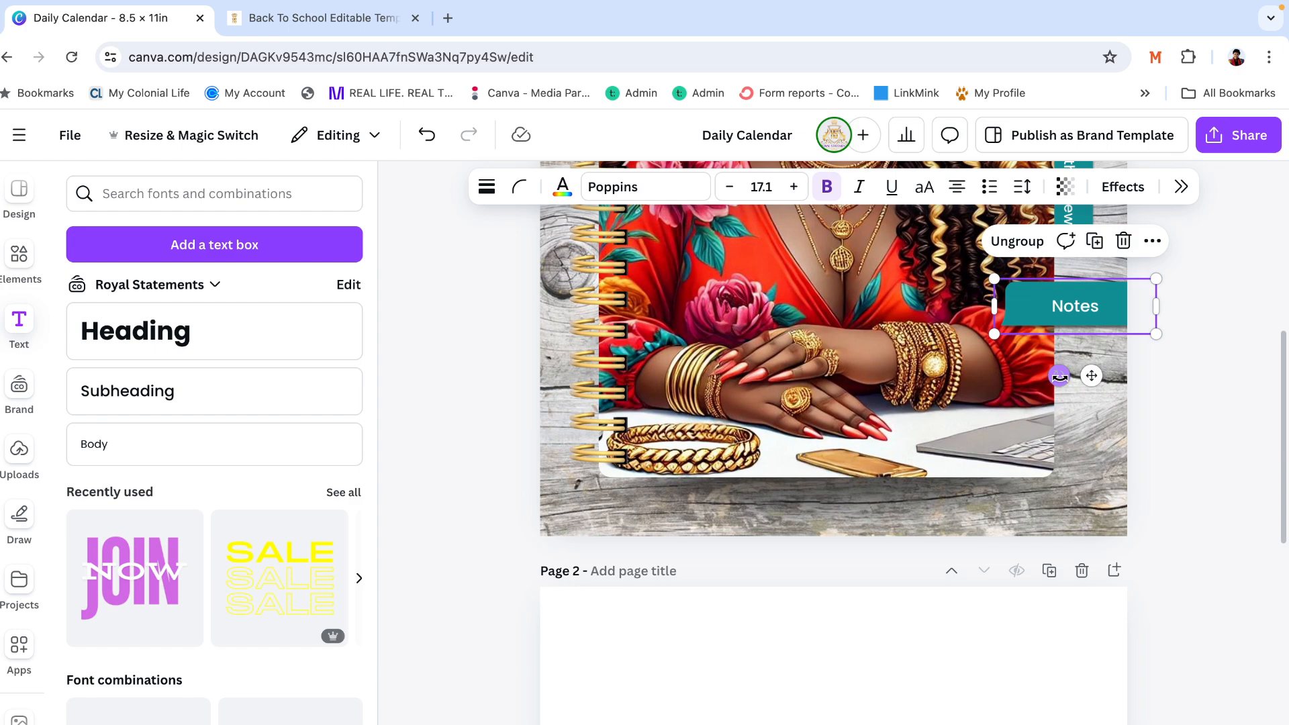
drag(1060, 375, 1004, 302)
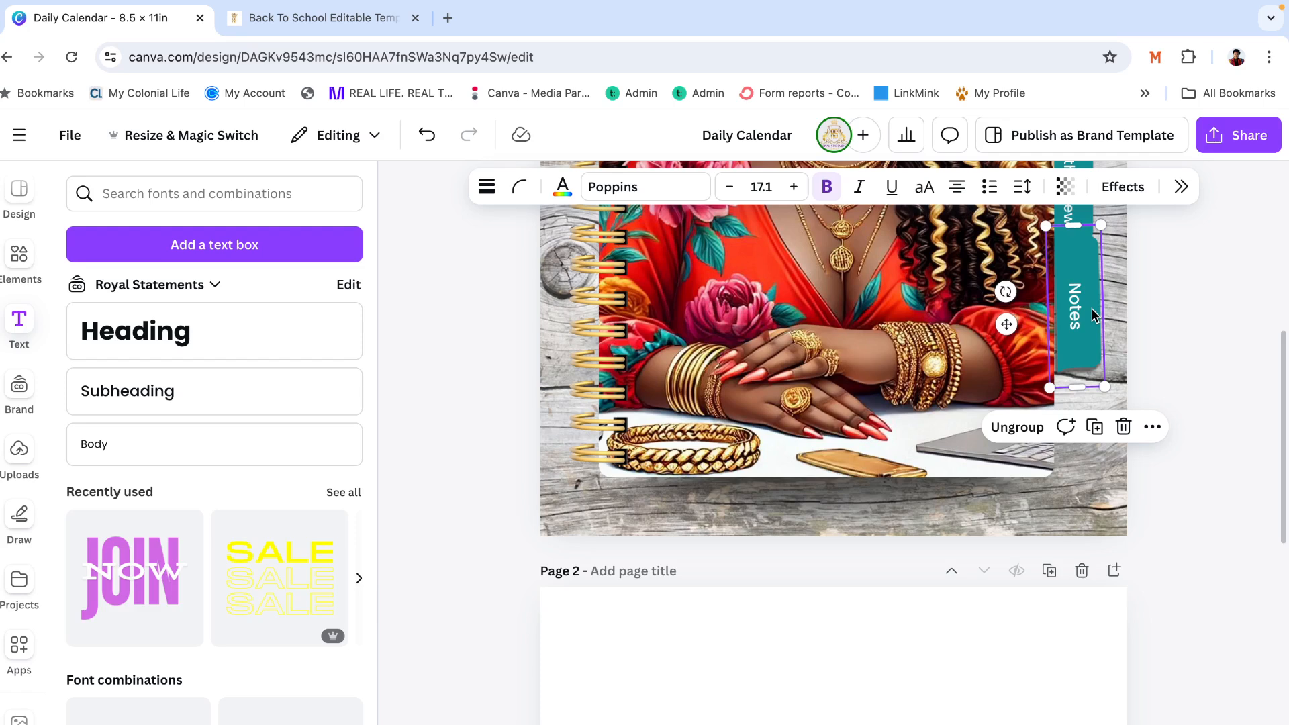
drag(1093, 315, 1089, 351)
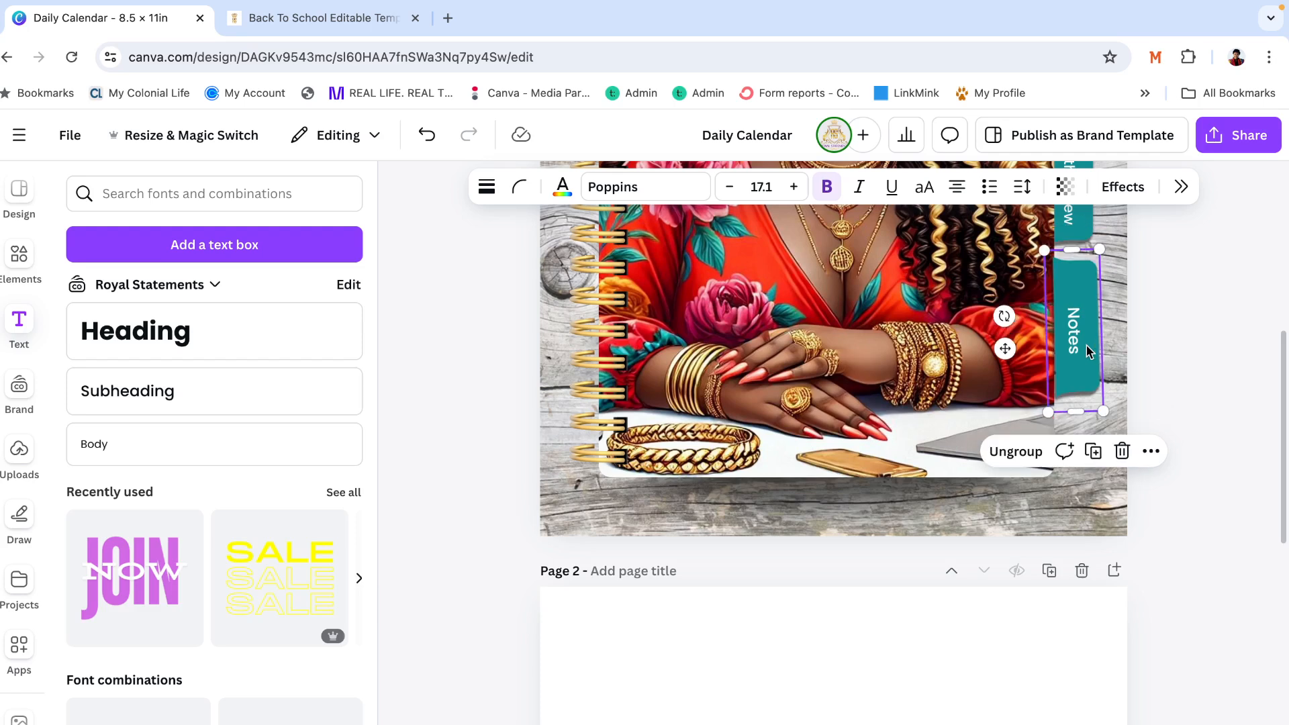
Send the Notes tab backward so it tucks behind the notebook cover
click(1152, 451)
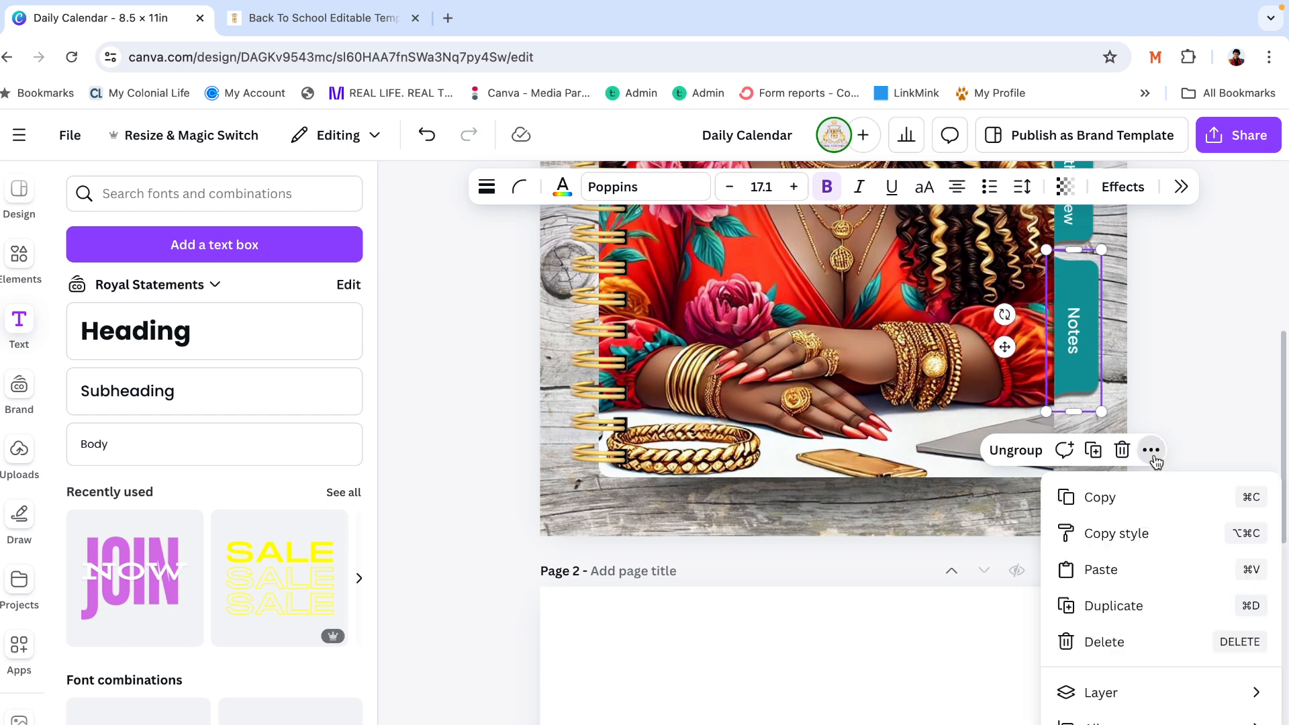
mouse_move(1118, 694)
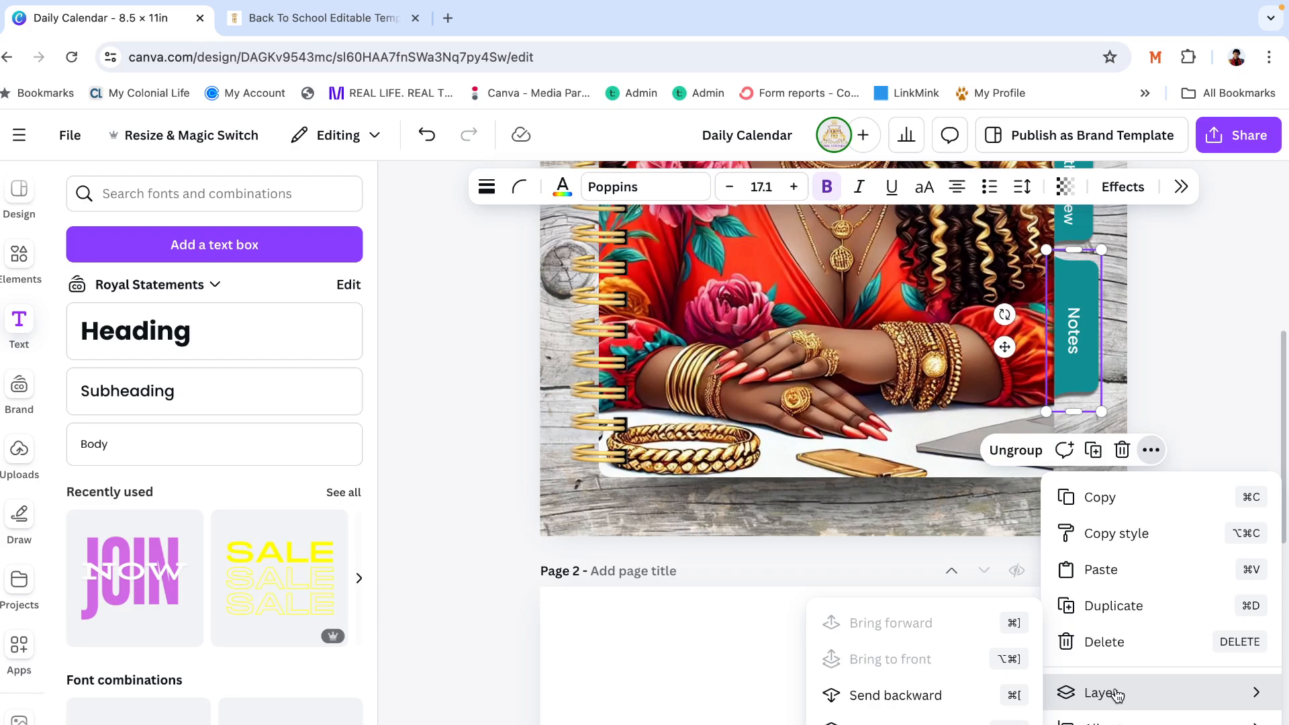
click(1189, 371)
scroll(1189, 371, up, 3)
scroll(1189, 371, up, 1)
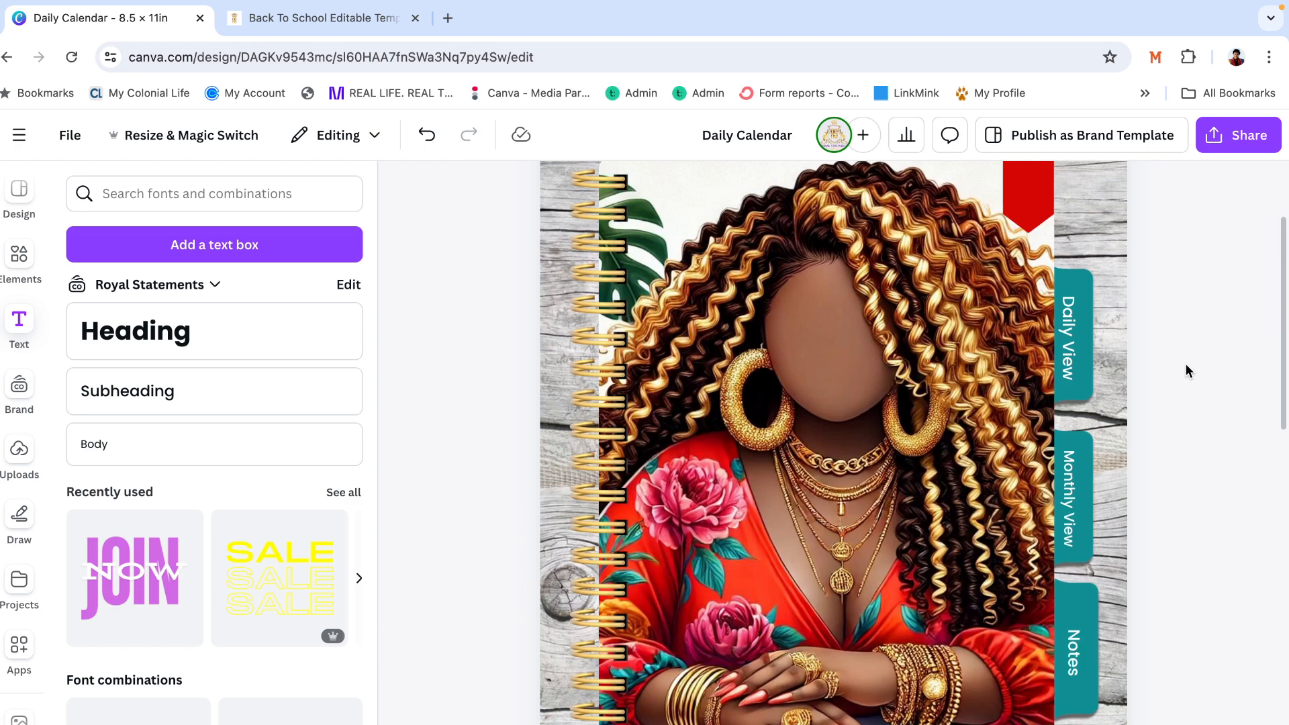
Align the Daily View, Monthly View and Notes tabs along the notebook's right edge with even vertical spacing
click(1072, 346)
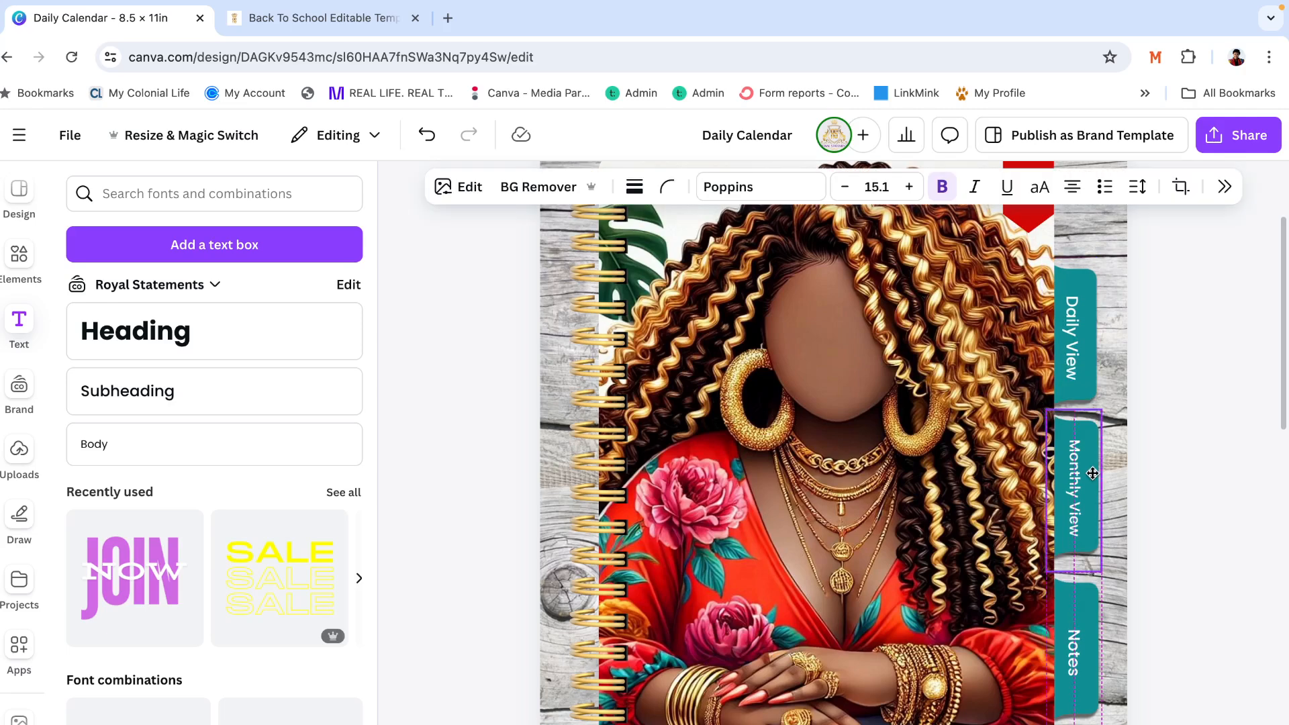
drag(1092, 474, 1092, 470)
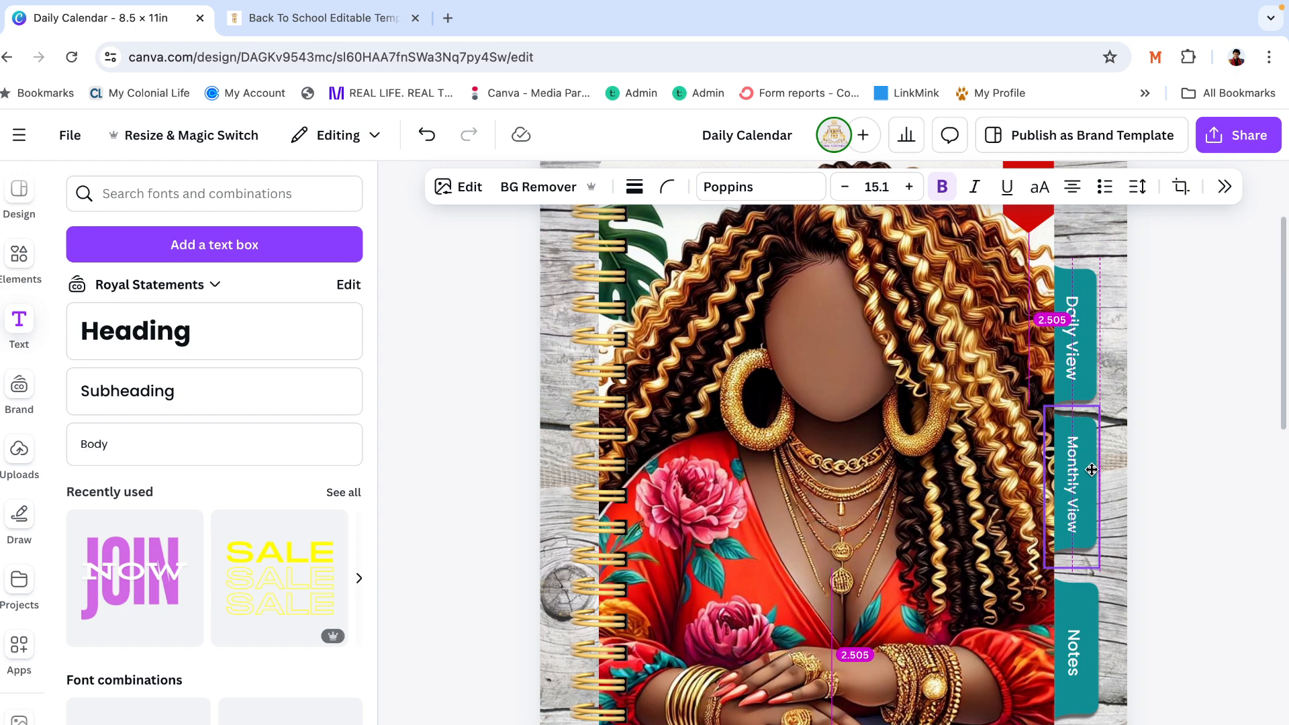
drag(1091, 470, 1091, 472)
click(1199, 500)
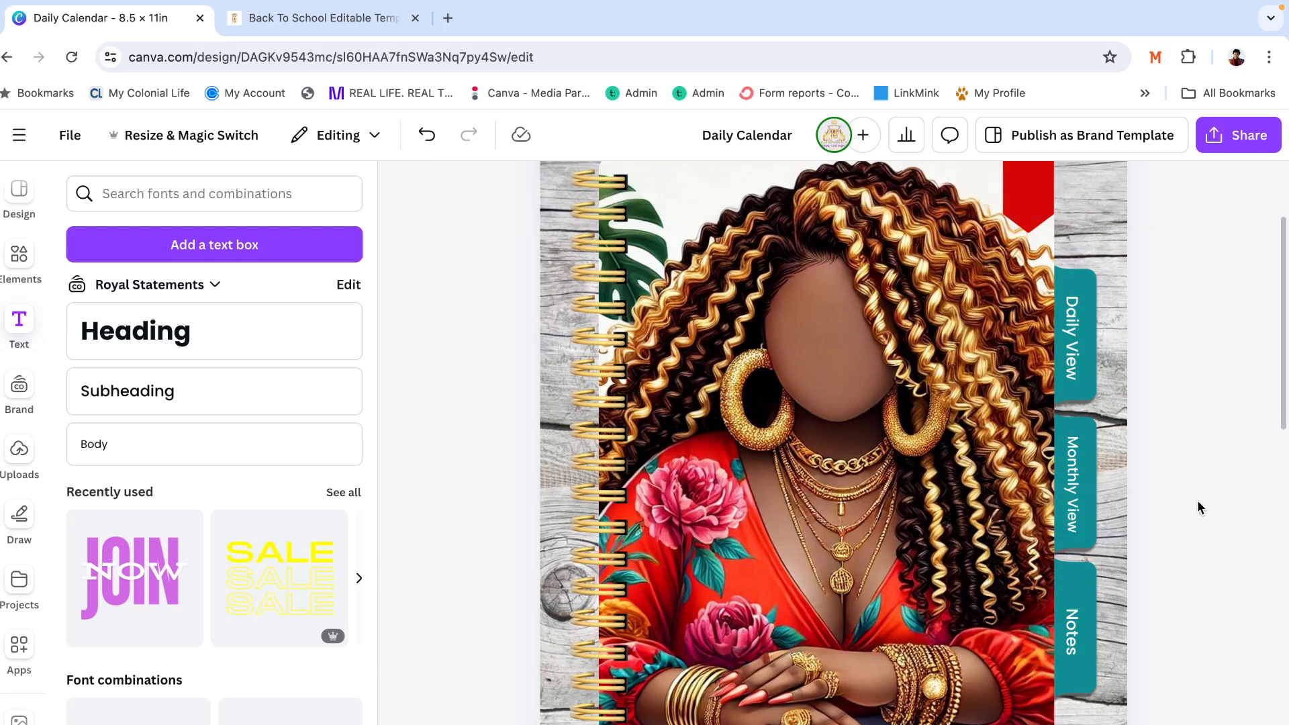
Ungroup the Daily View label from its teal tab shape on page 1
scroll(1190, 508, down, 1)
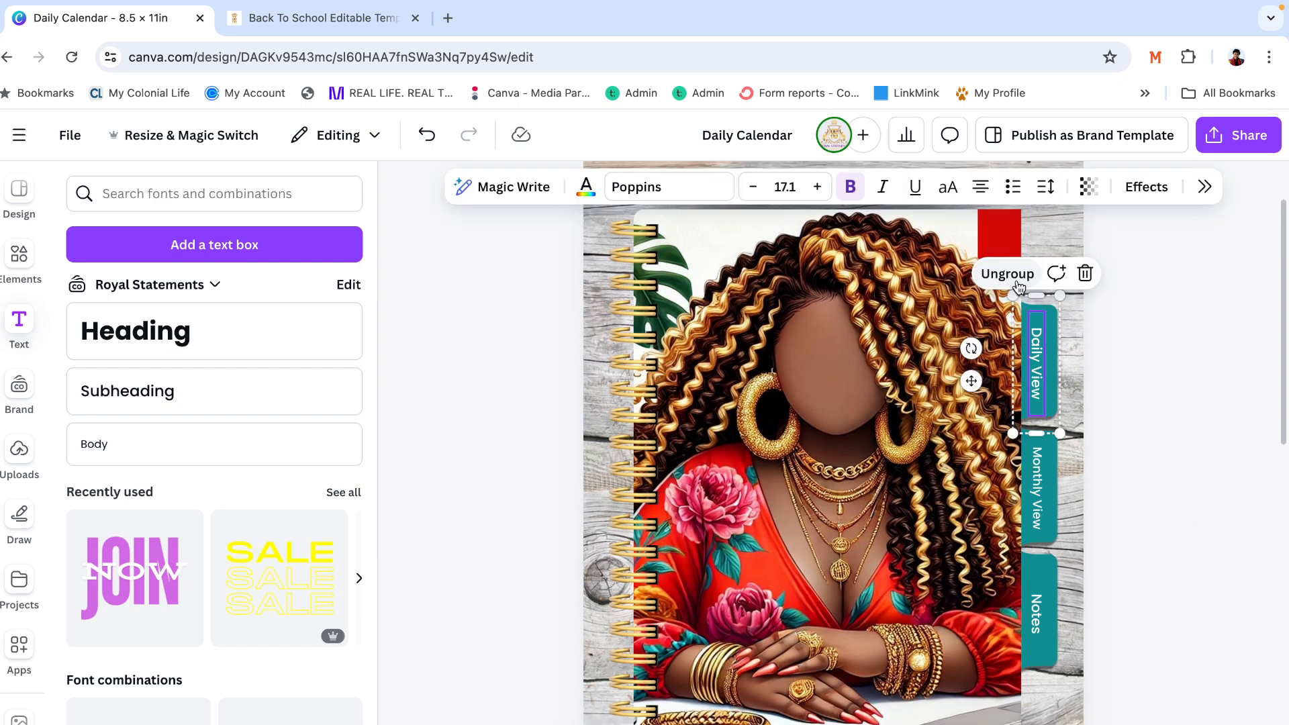
click(1015, 279)
click(1199, 249)
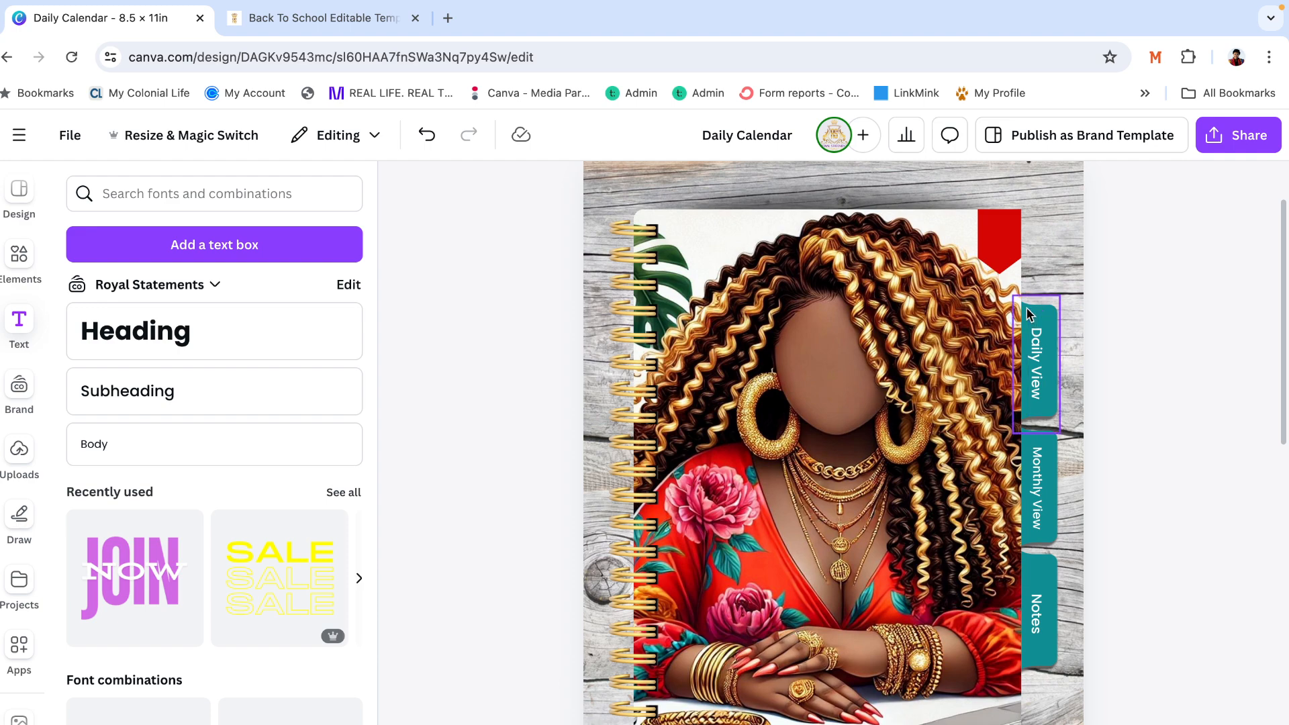
click(1028, 315)
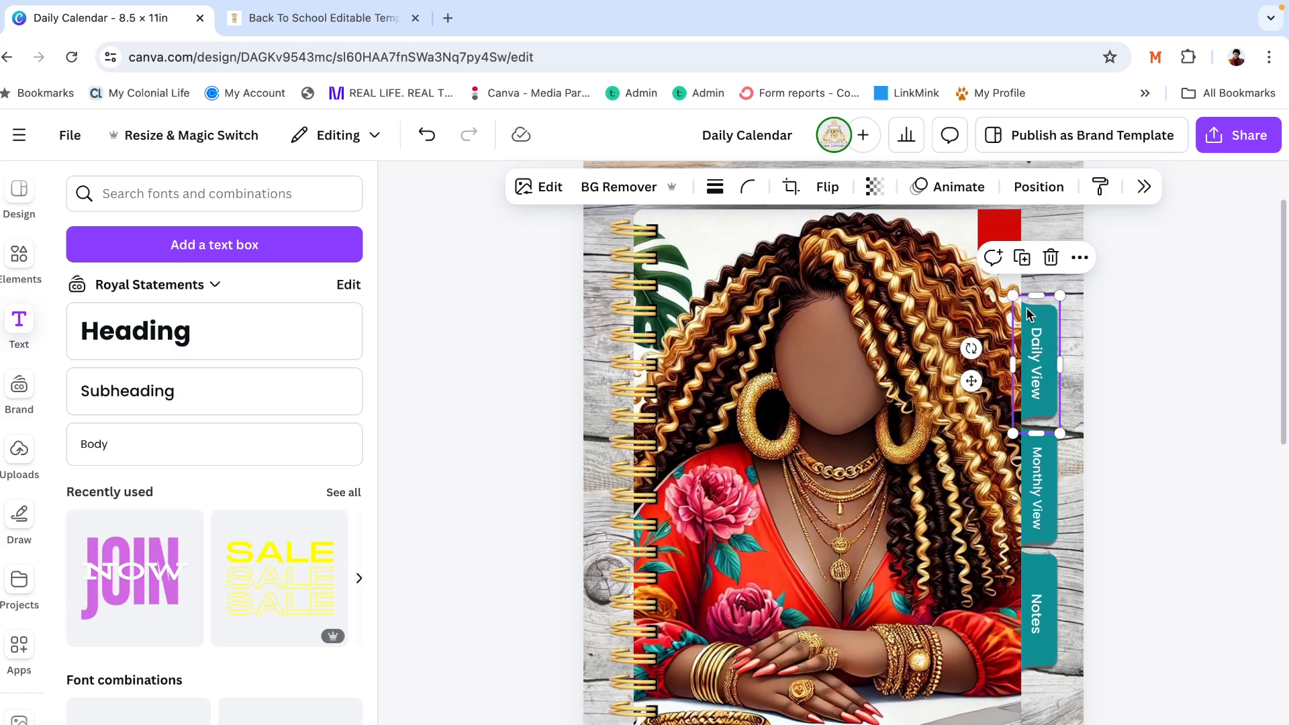
click(1170, 308)
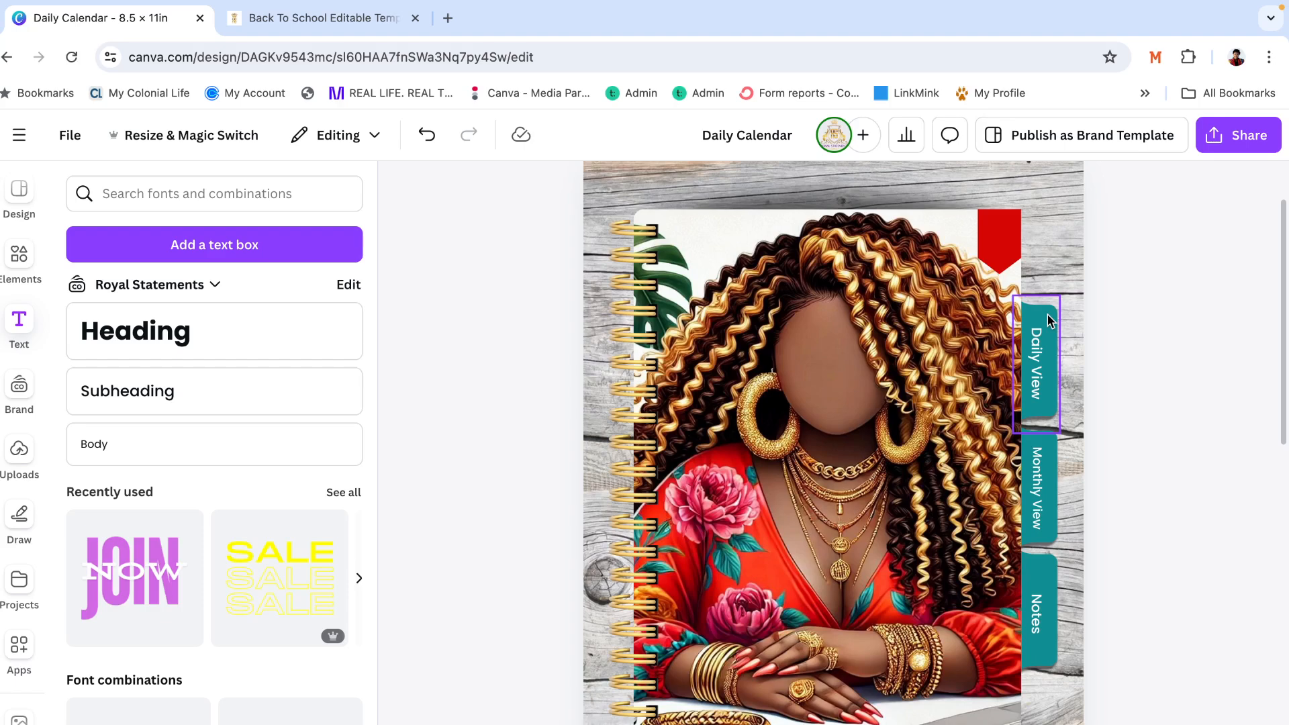
Show the layers list to examine where the Daily View tab shape sits in the stacking order
right_click(1050, 321)
mouse_move(1076, 500)
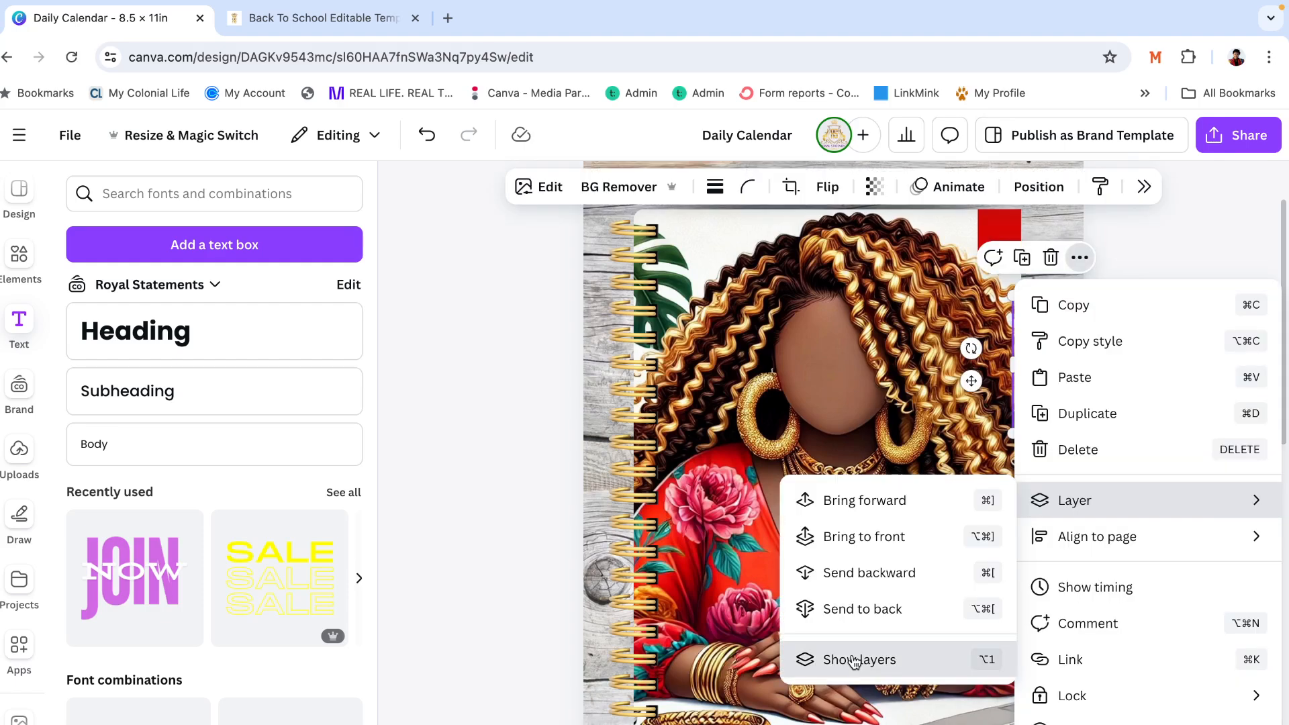
click(854, 662)
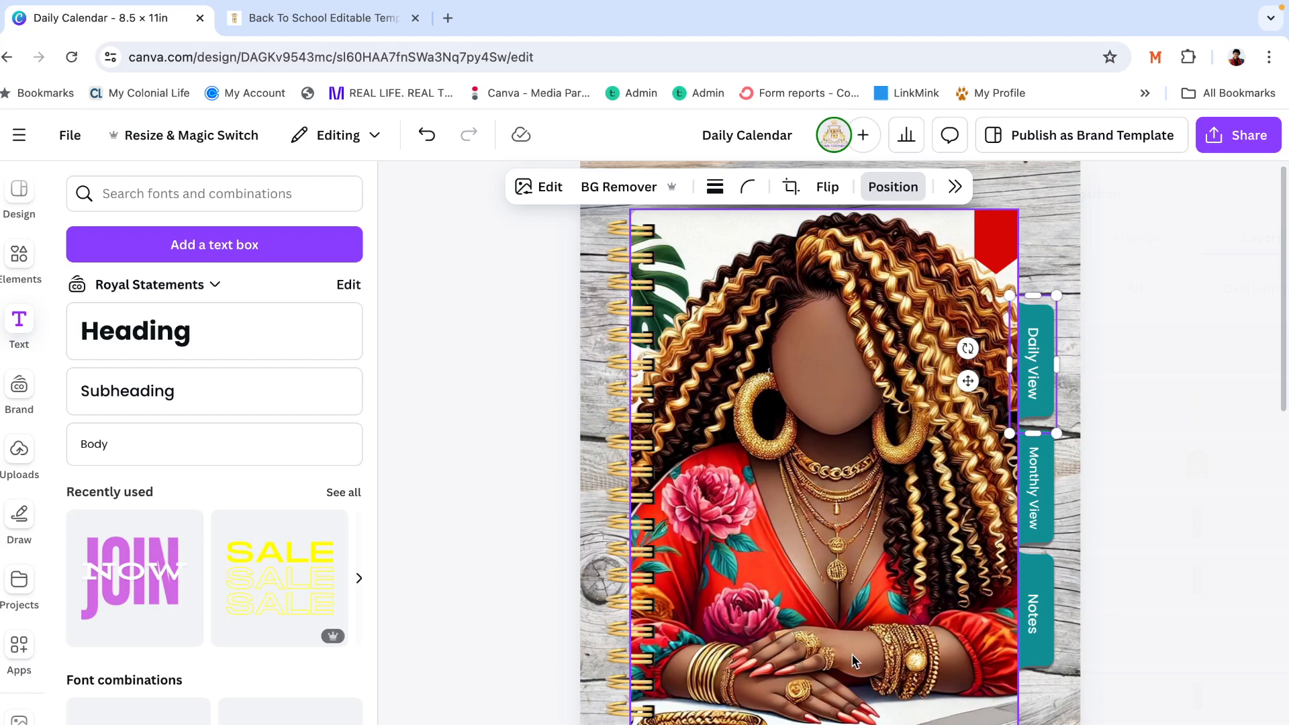
right_click(1142, 697)
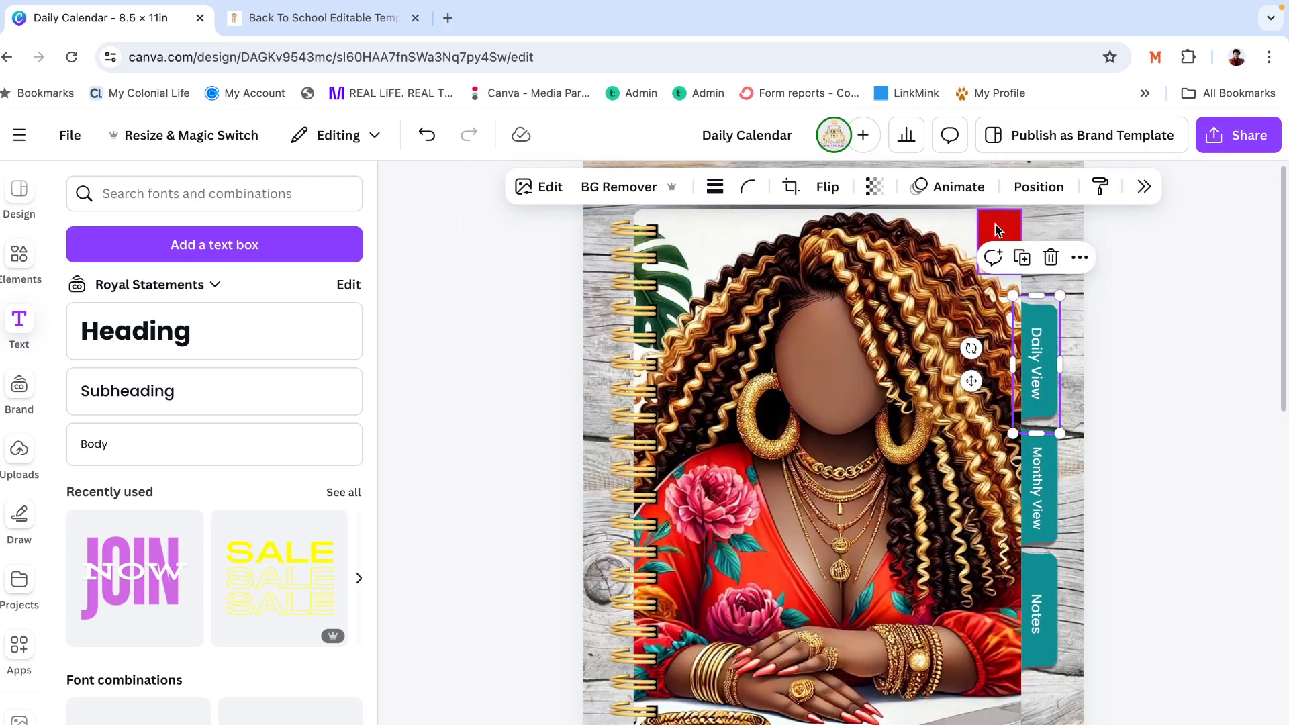
Recolor the red ribbon with the teal sampled from the Daily View tab, and align it to the cover's right edge
click(996, 230)
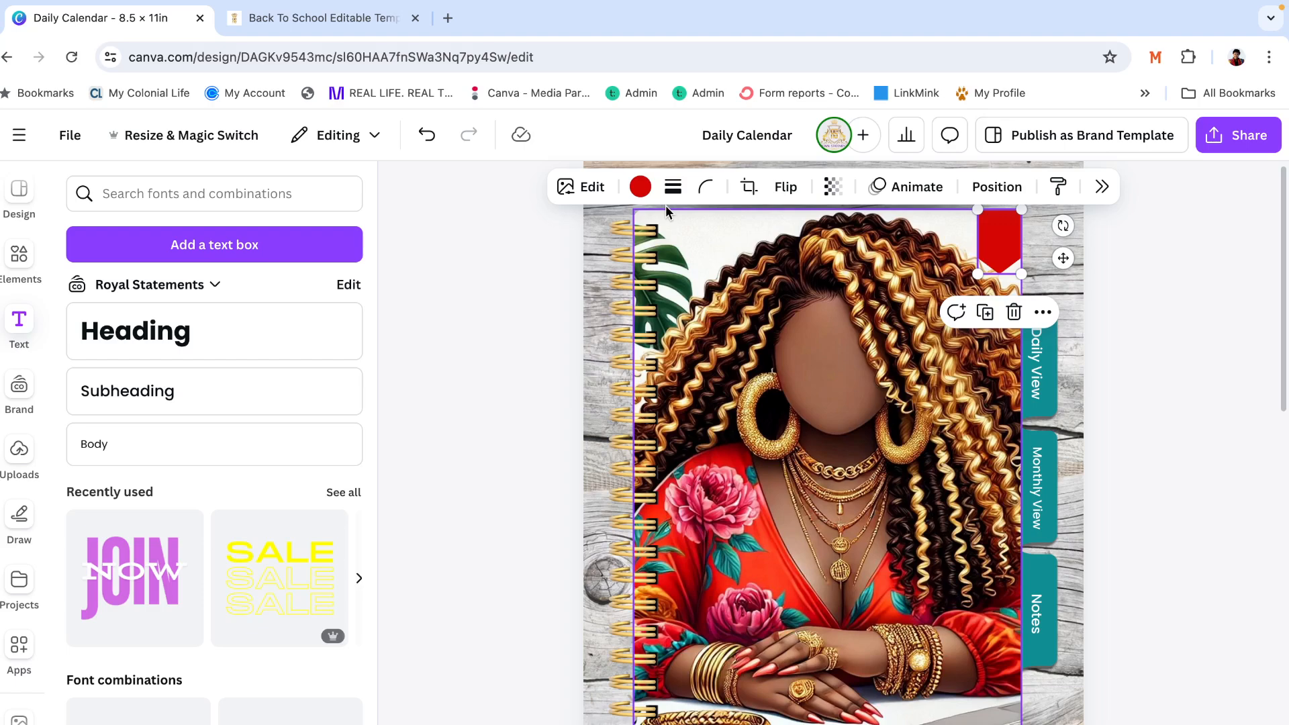
click(640, 186)
click(1249, 512)
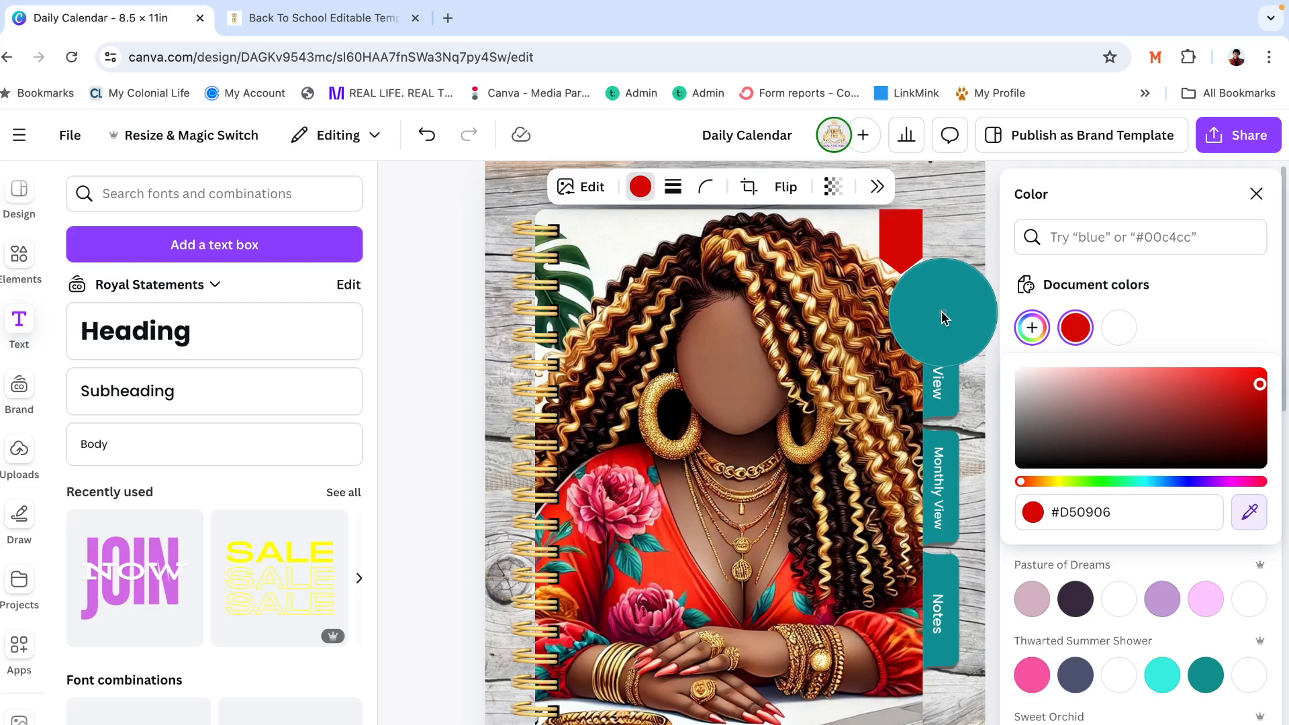
click(942, 312)
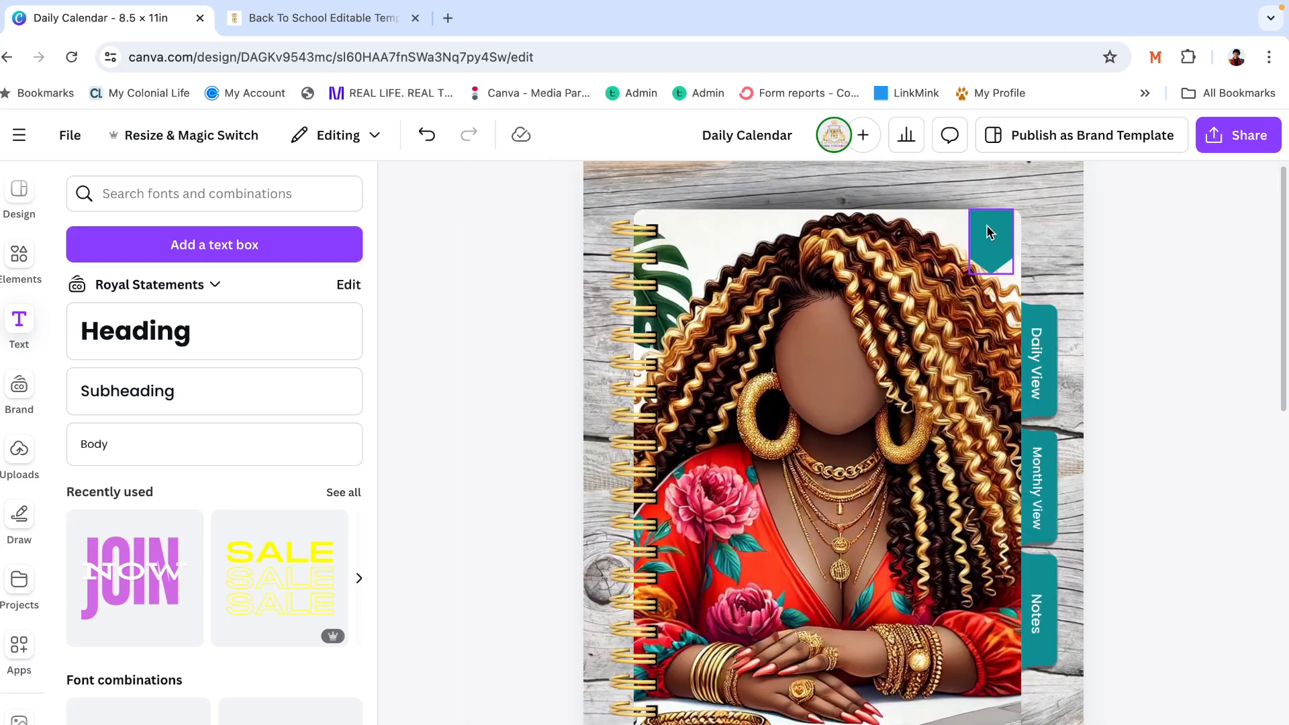
drag(987, 231, 995, 231)
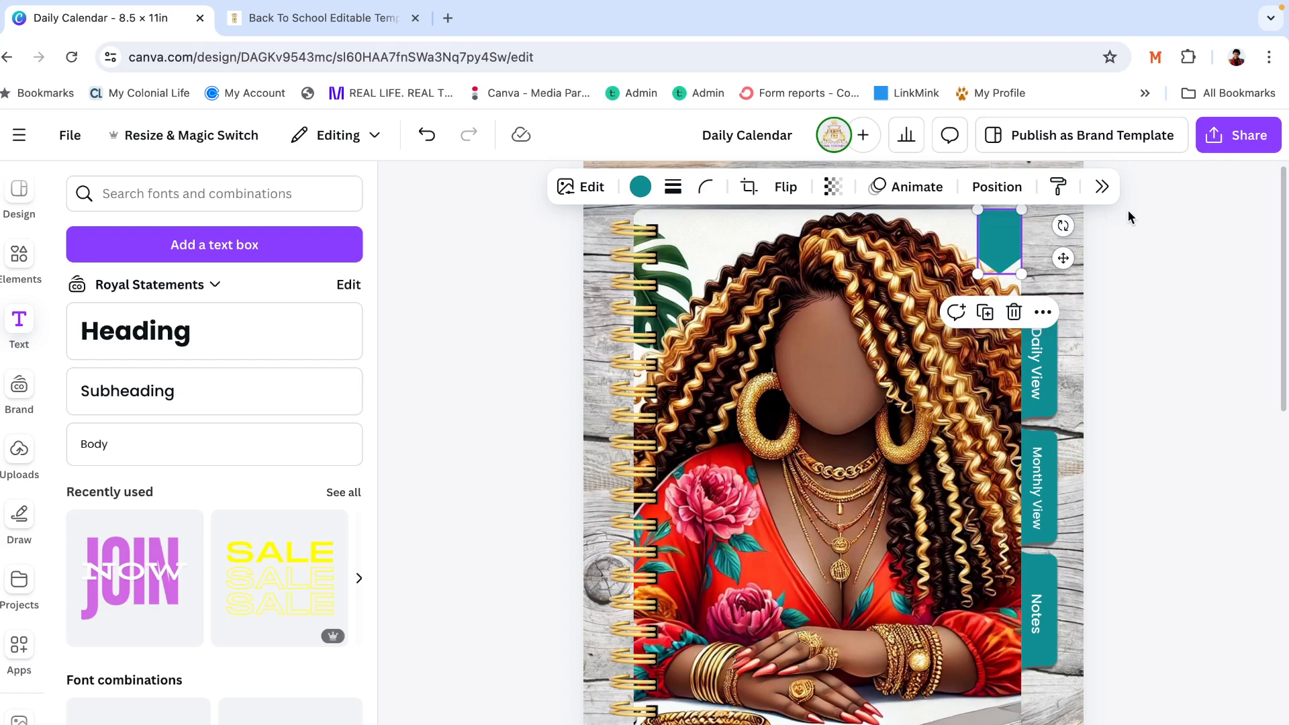
click(1212, 253)
Duplicate page 1 and delete the ribbon from the copy on page 2
scroll(1213, 252, up, 2)
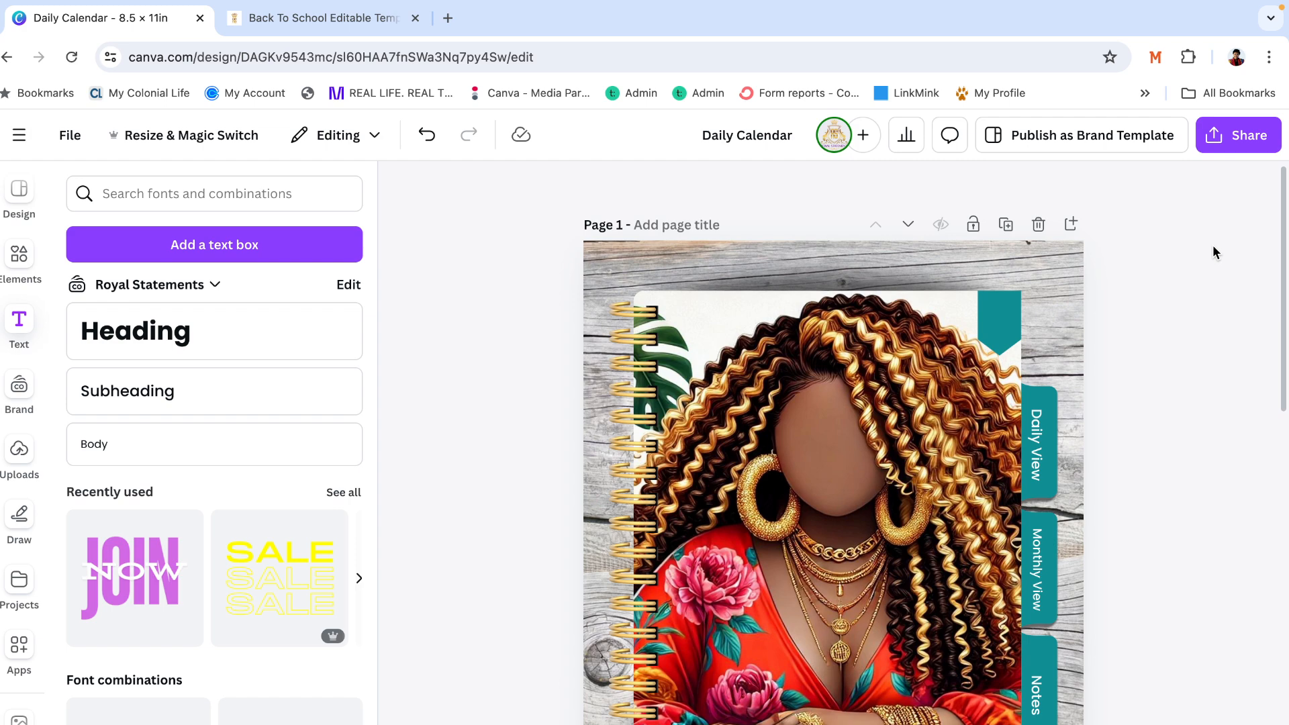
click(1002, 228)
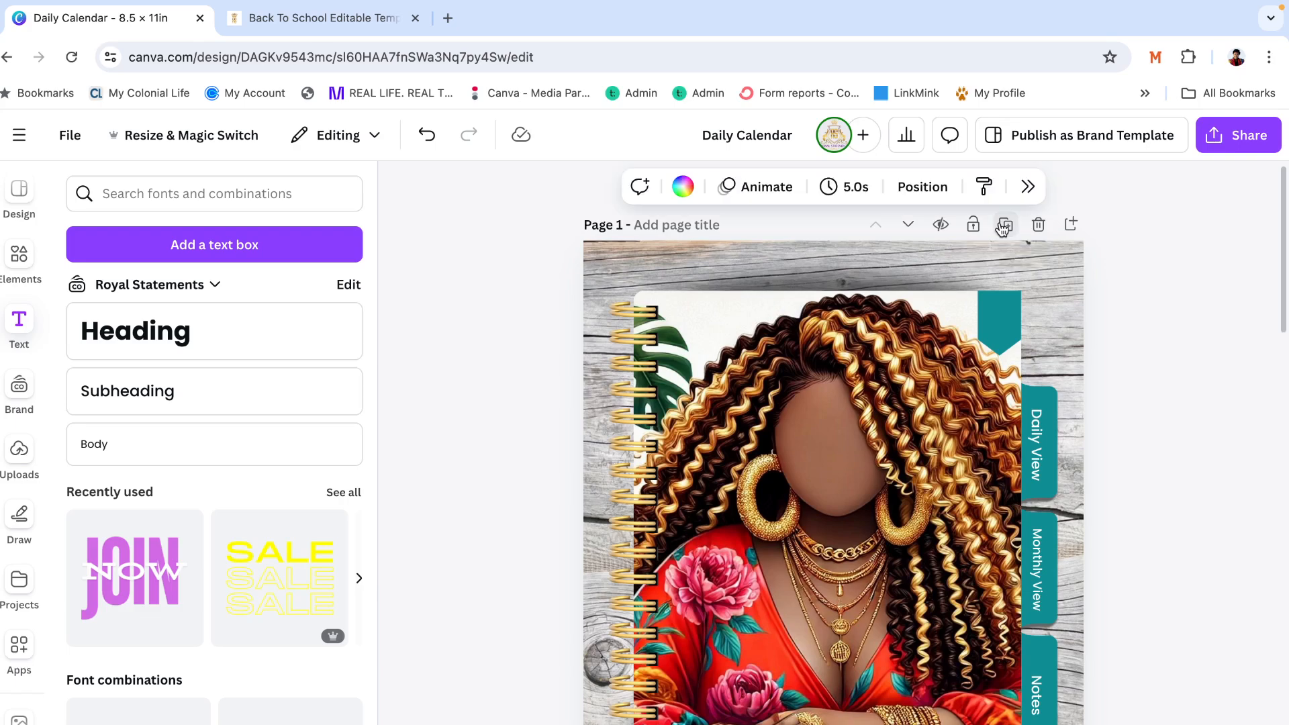
click(1013, 329)
key(Delete)
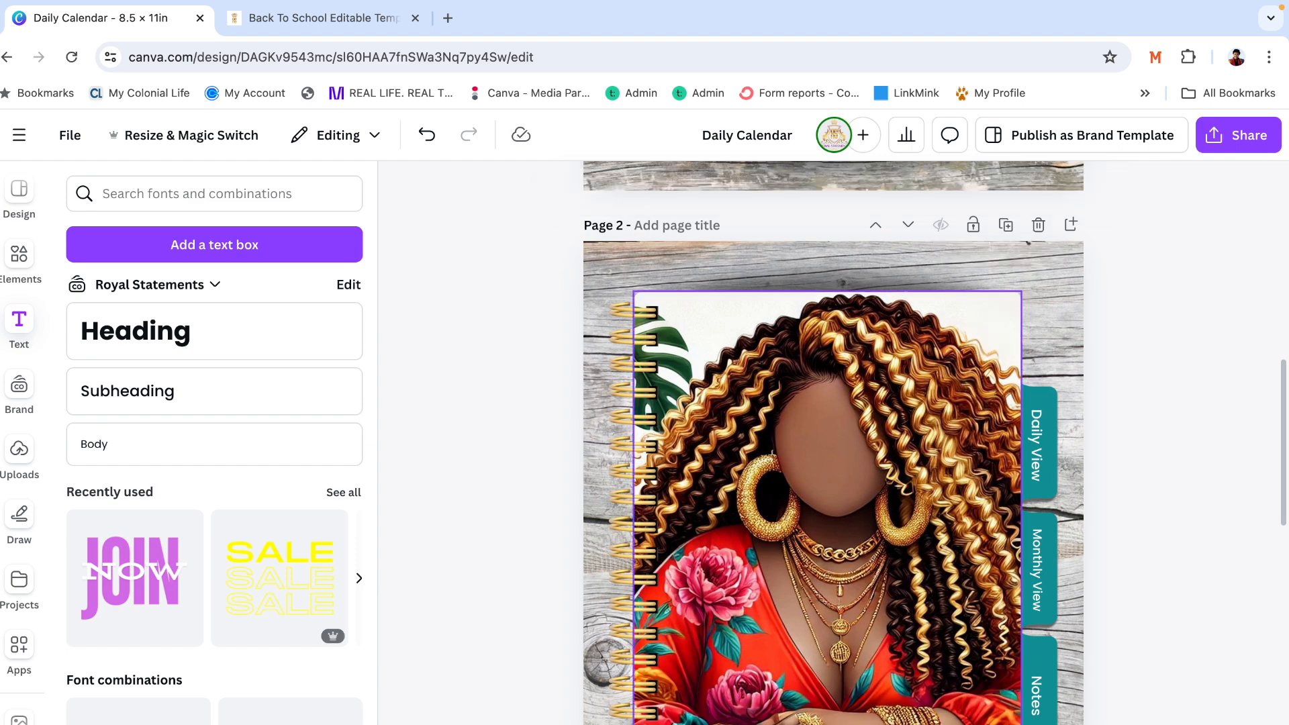
Delete the Daily View, Monthly View and Notes tab shapes and their labels from page 2
click(1046, 441)
key(Delete)
click(1047, 442)
key(Delete)
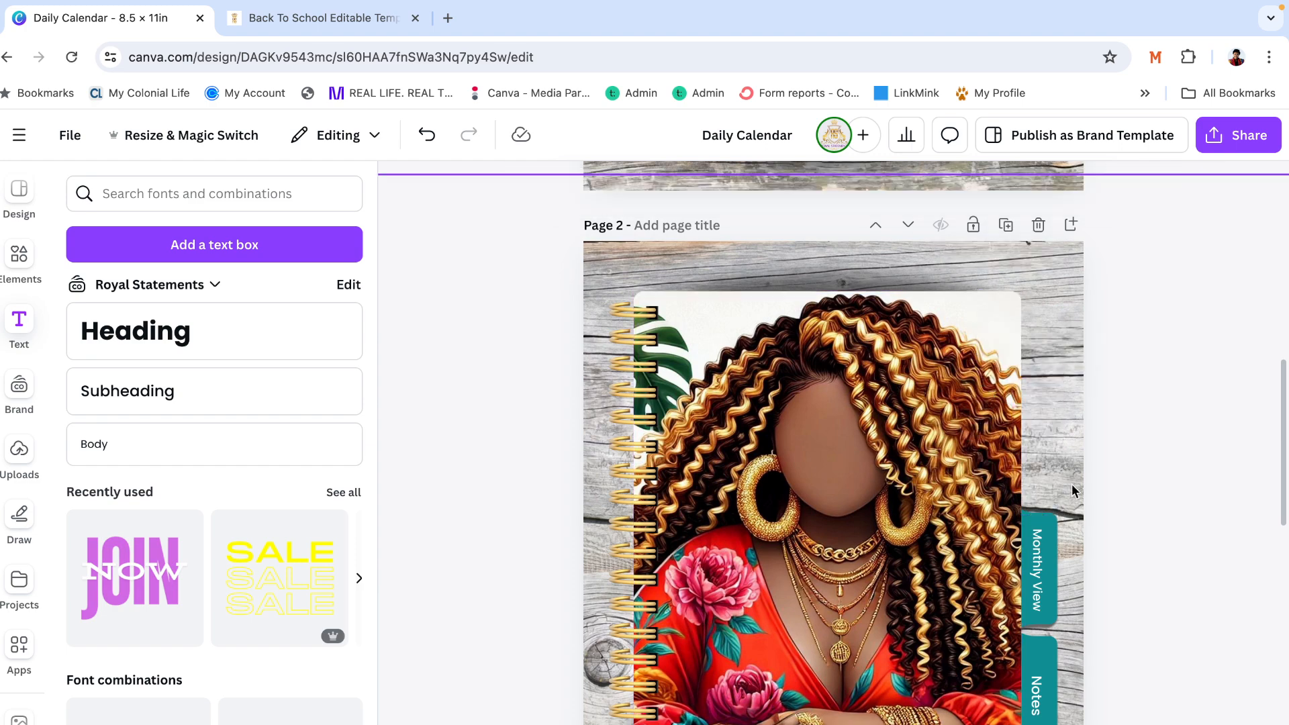
click(1054, 530)
click(1054, 531)
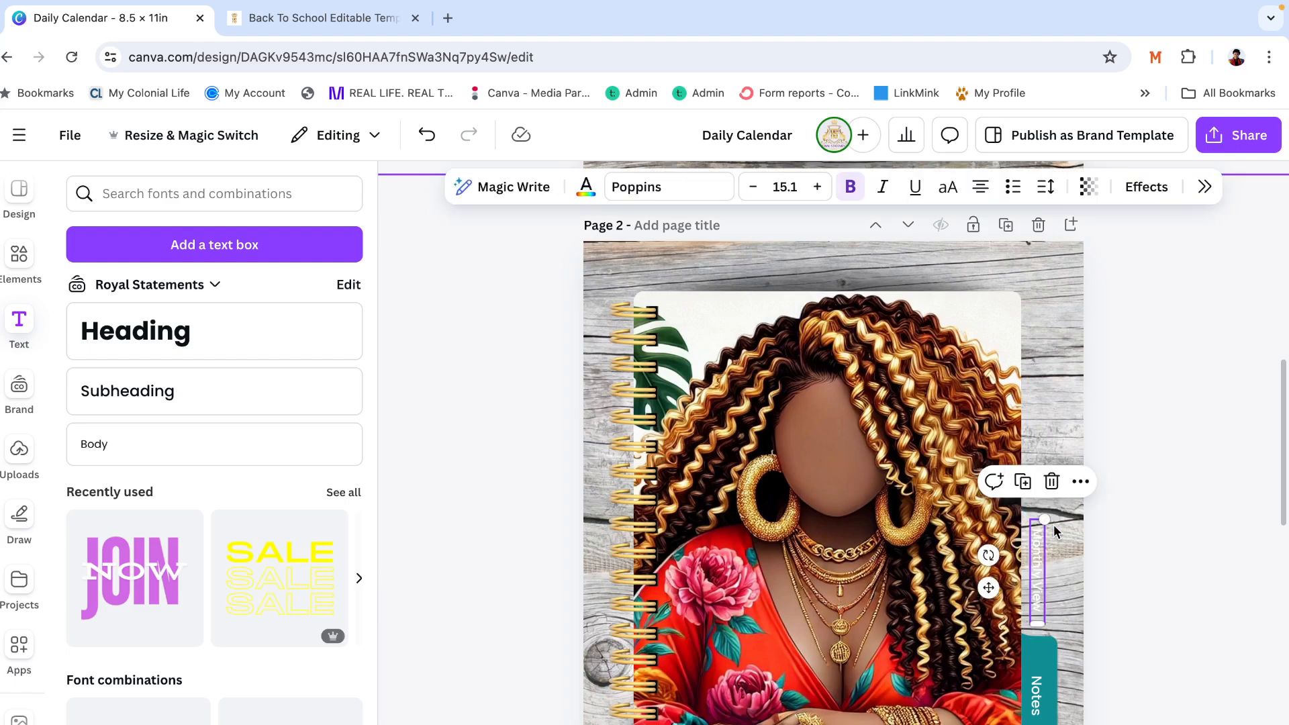
key(Delete)
click(1052, 678)
click(1052, 679)
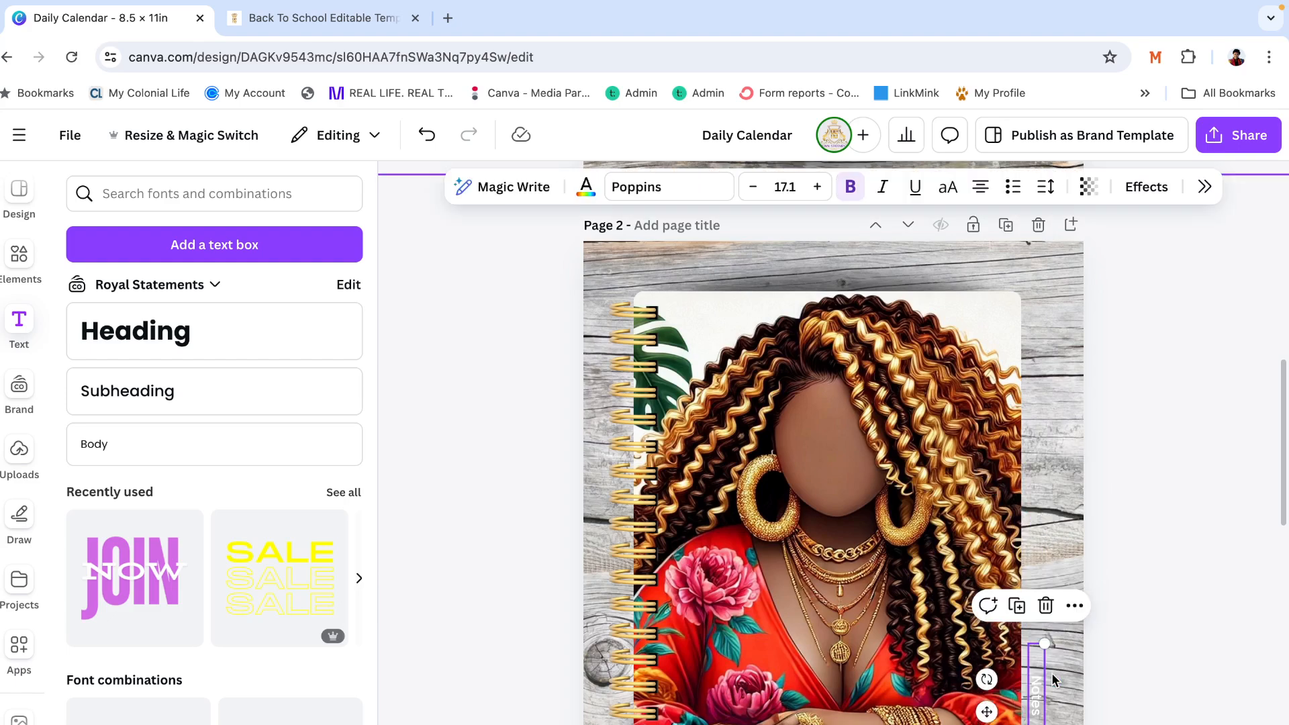
key(Delete)
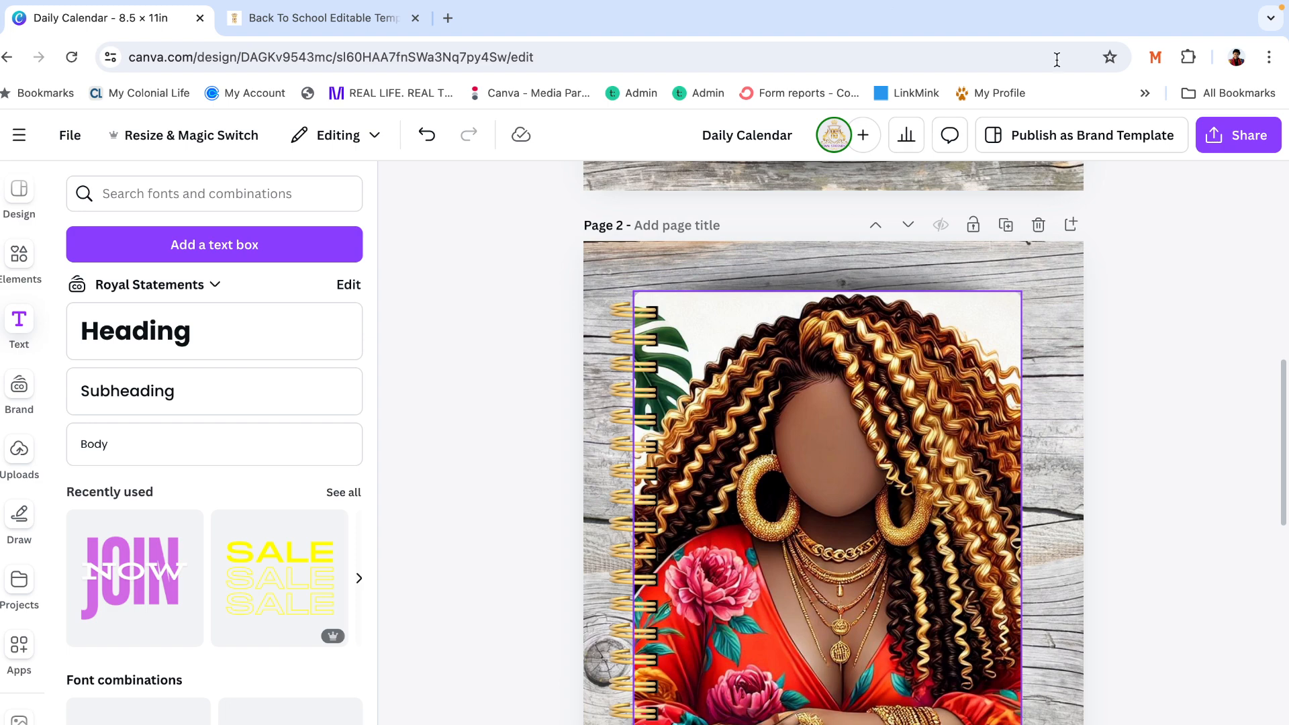
Delete the white page shape behind page 2's cover illustration, shifting the illustration down to reach it and back up into place
click(889, 405)
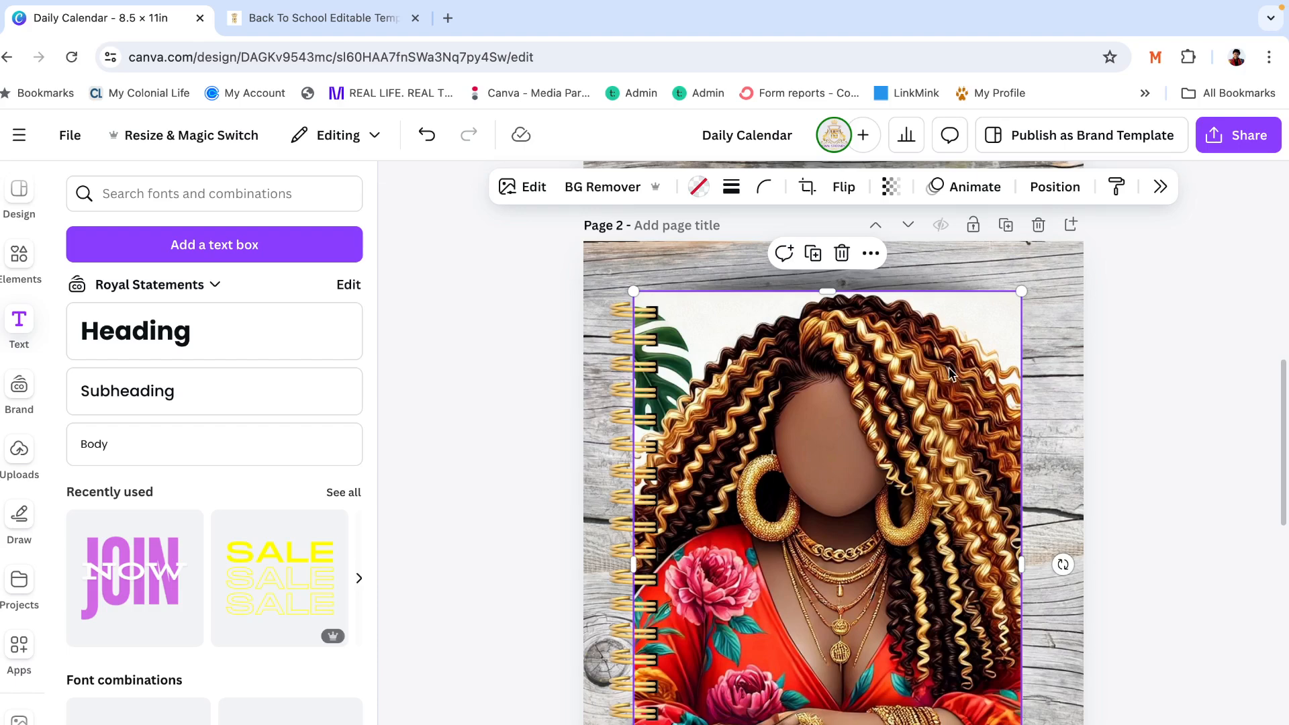
drag(883, 372, 874, 432)
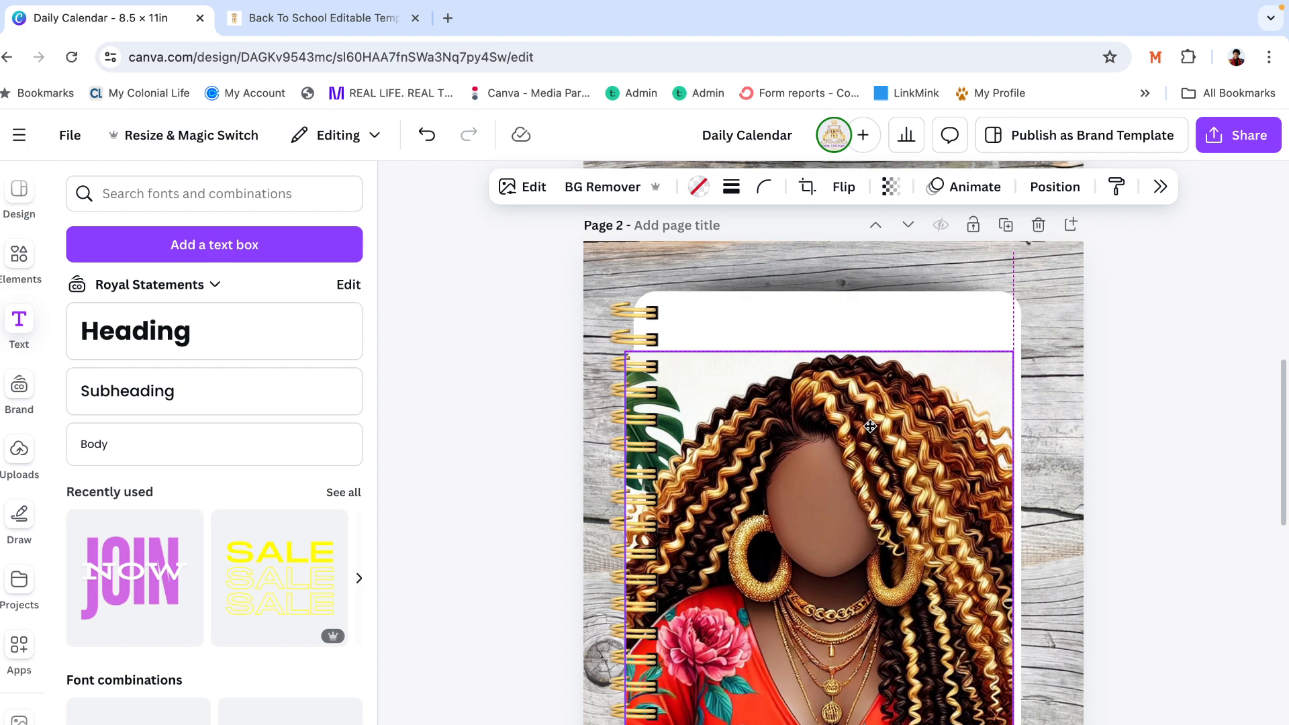
click(957, 307)
key(Delete)
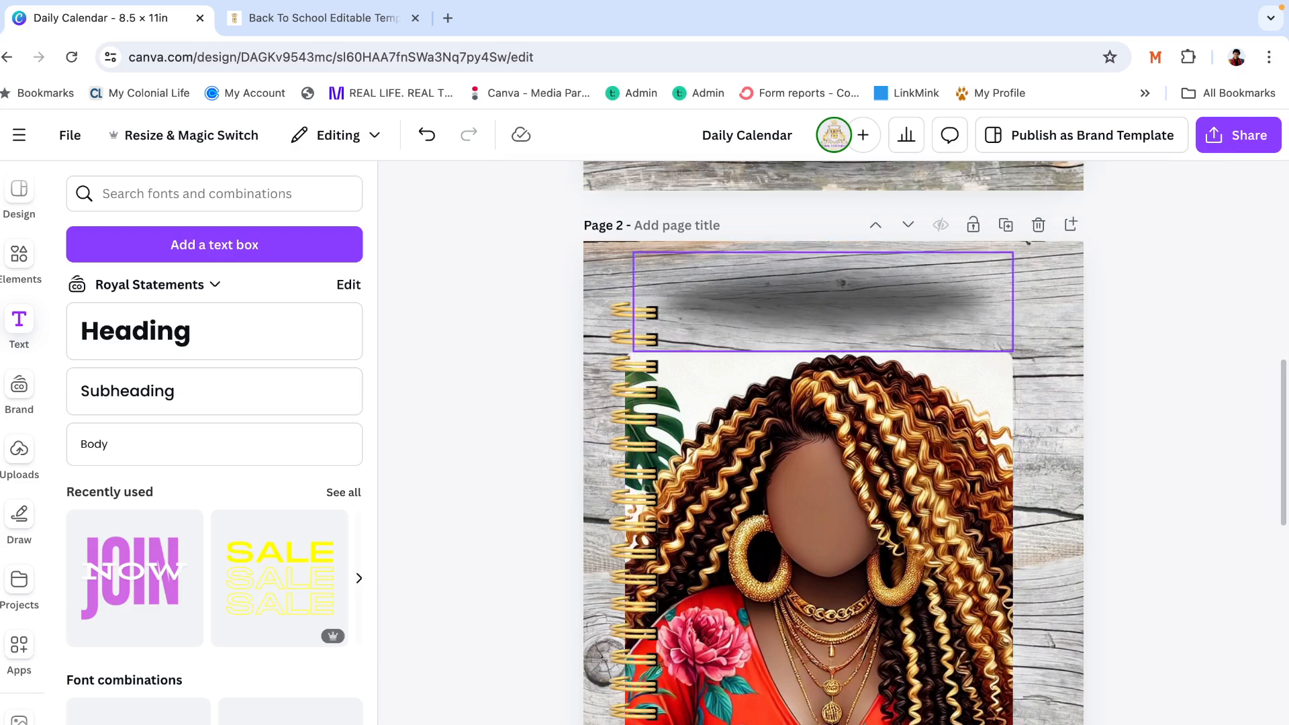
mouse_move(961, 312)
mouse_down()
mouse_move(958, 275)
mouse_move(959, 306)
mouse_up()
drag(926, 525, 928, 464)
Set the transparency of page 2's cover illustration to 45
key(ctrl+minus)
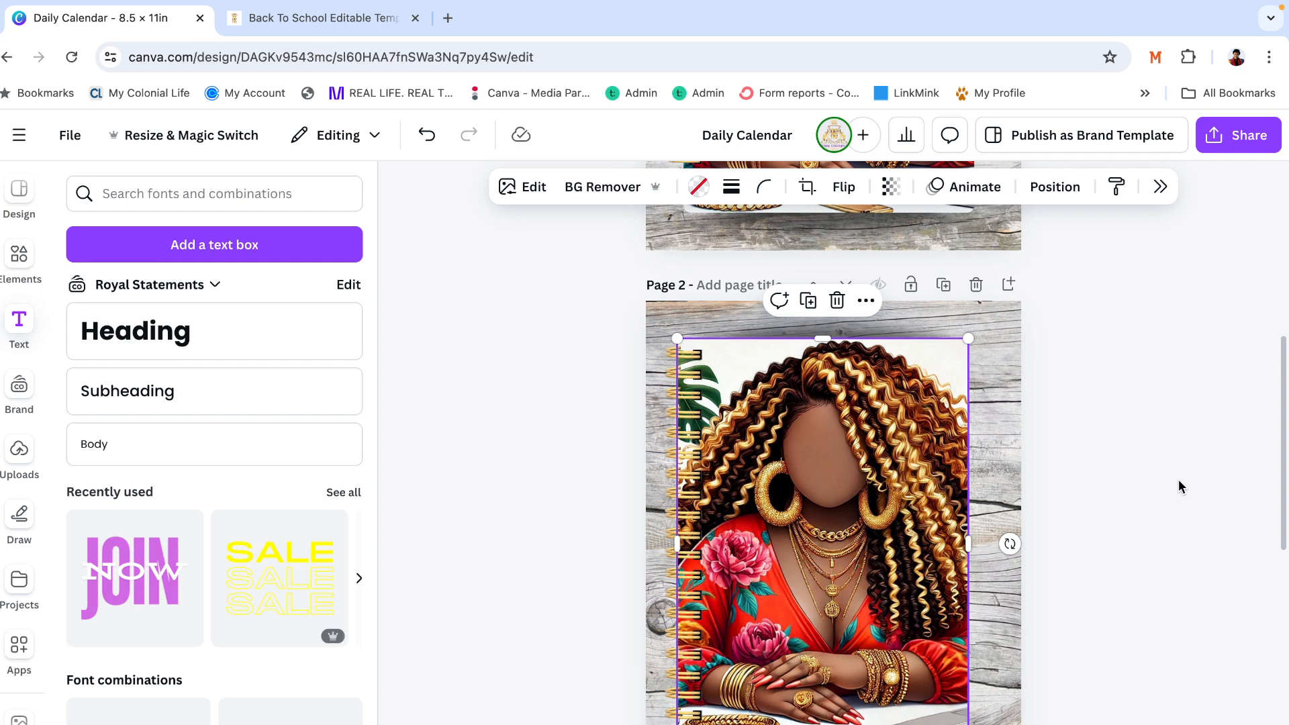
click(890, 194)
drag(930, 262, 861, 267)
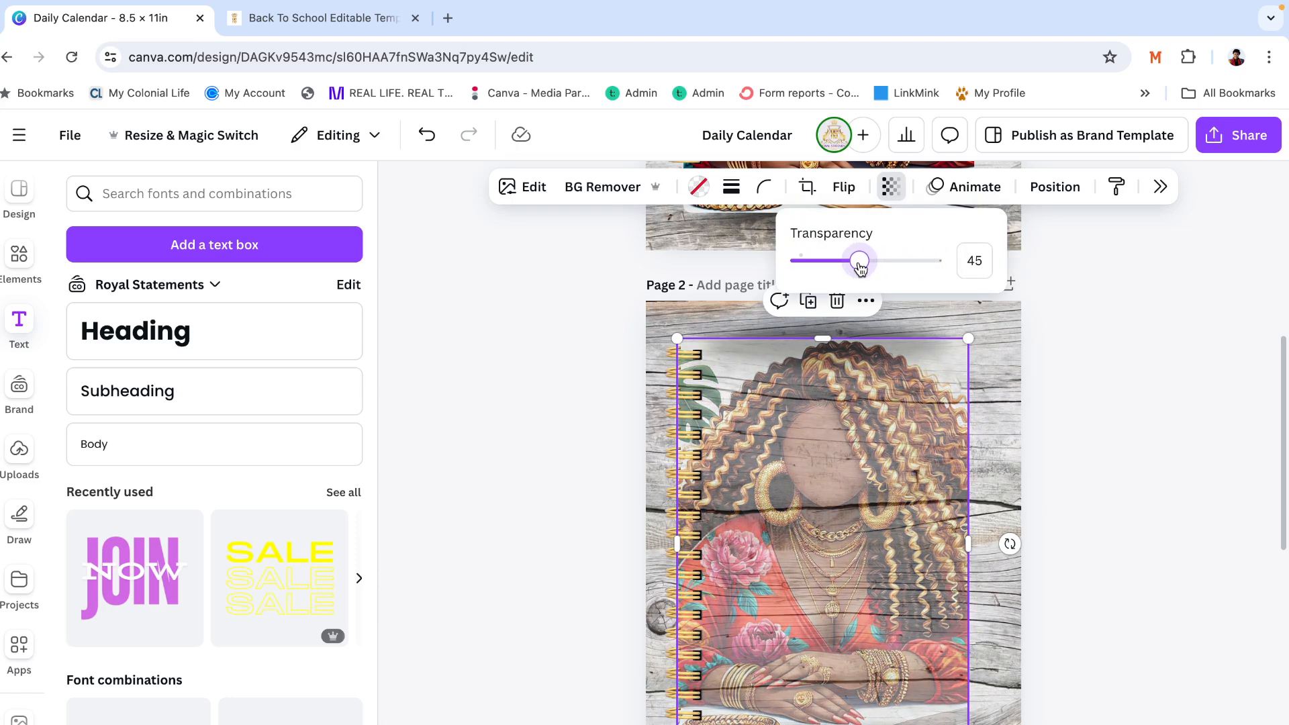
click(1149, 369)
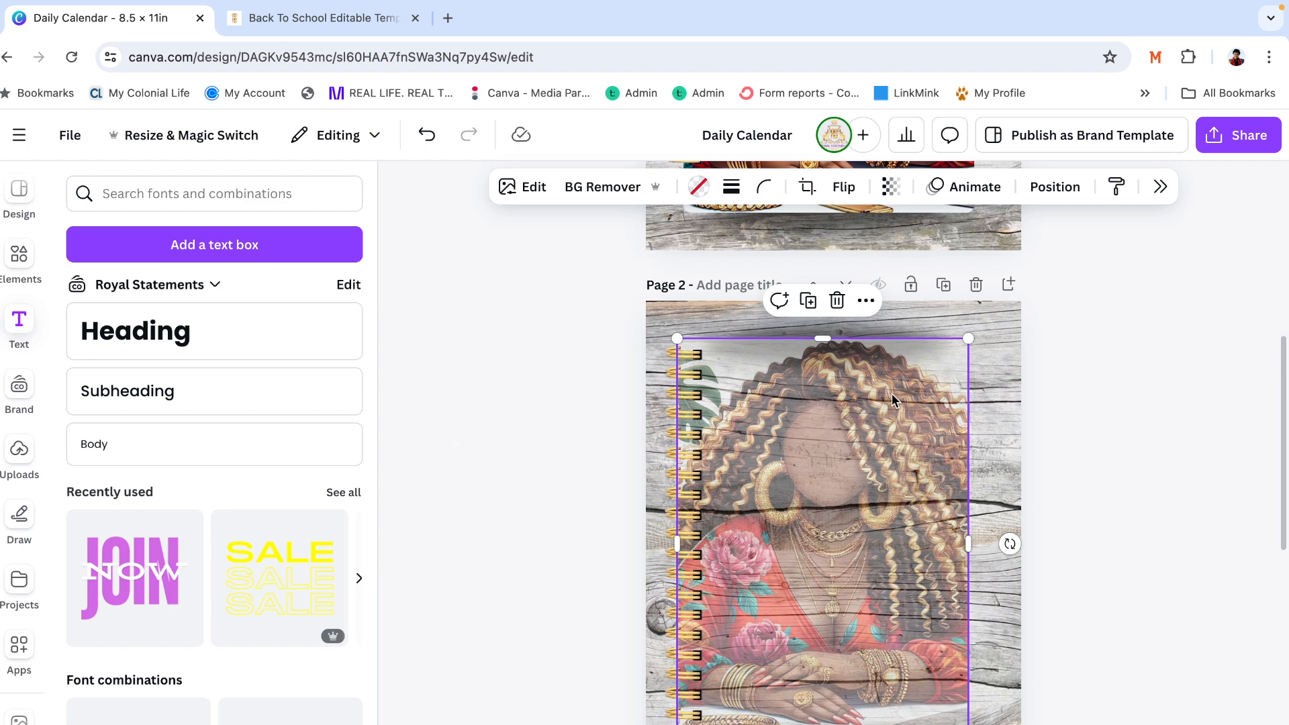
click(994, 309)
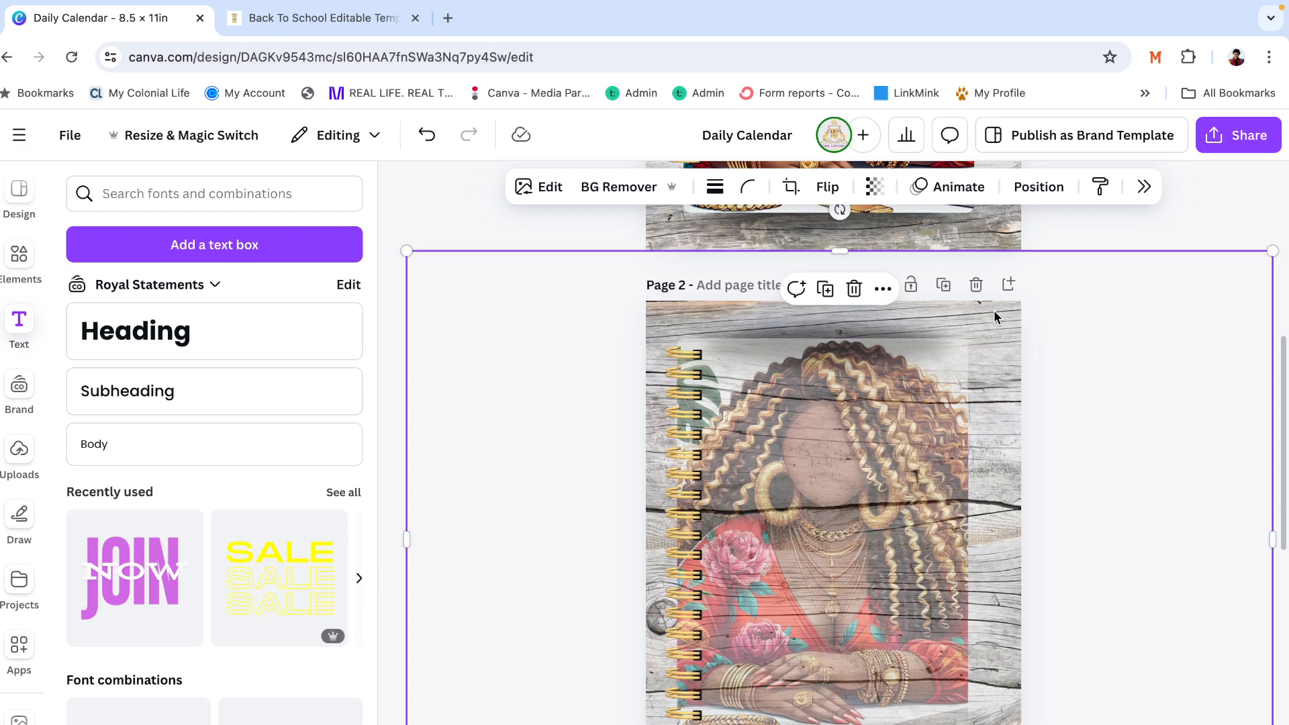
Set the transparency of page 2's cover illustration to 88
click(1136, 337)
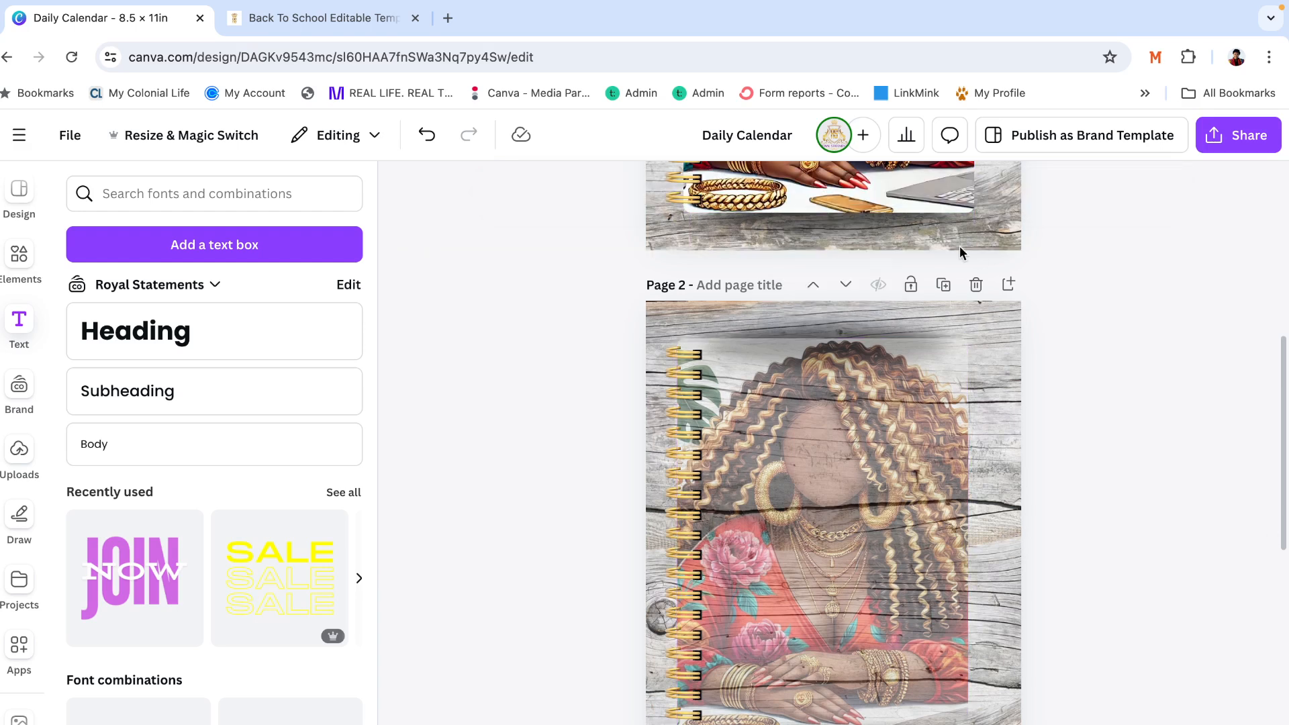
click(18, 270)
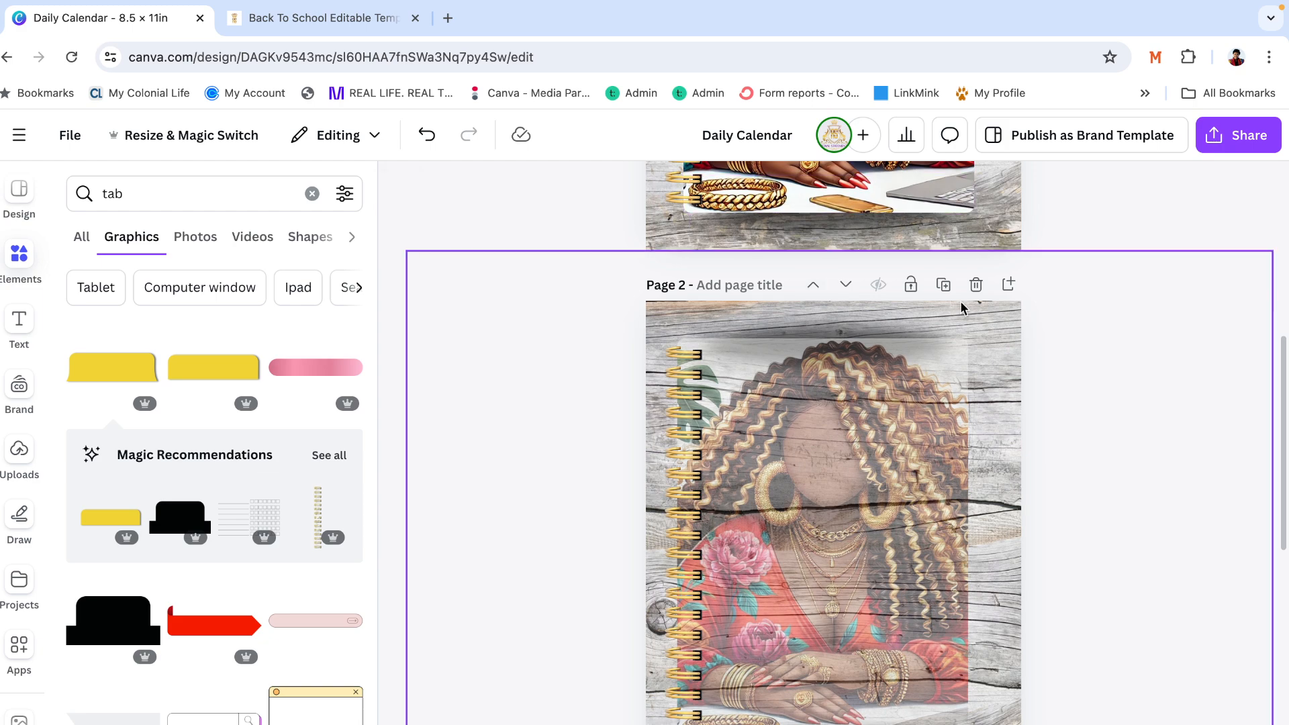
click(888, 382)
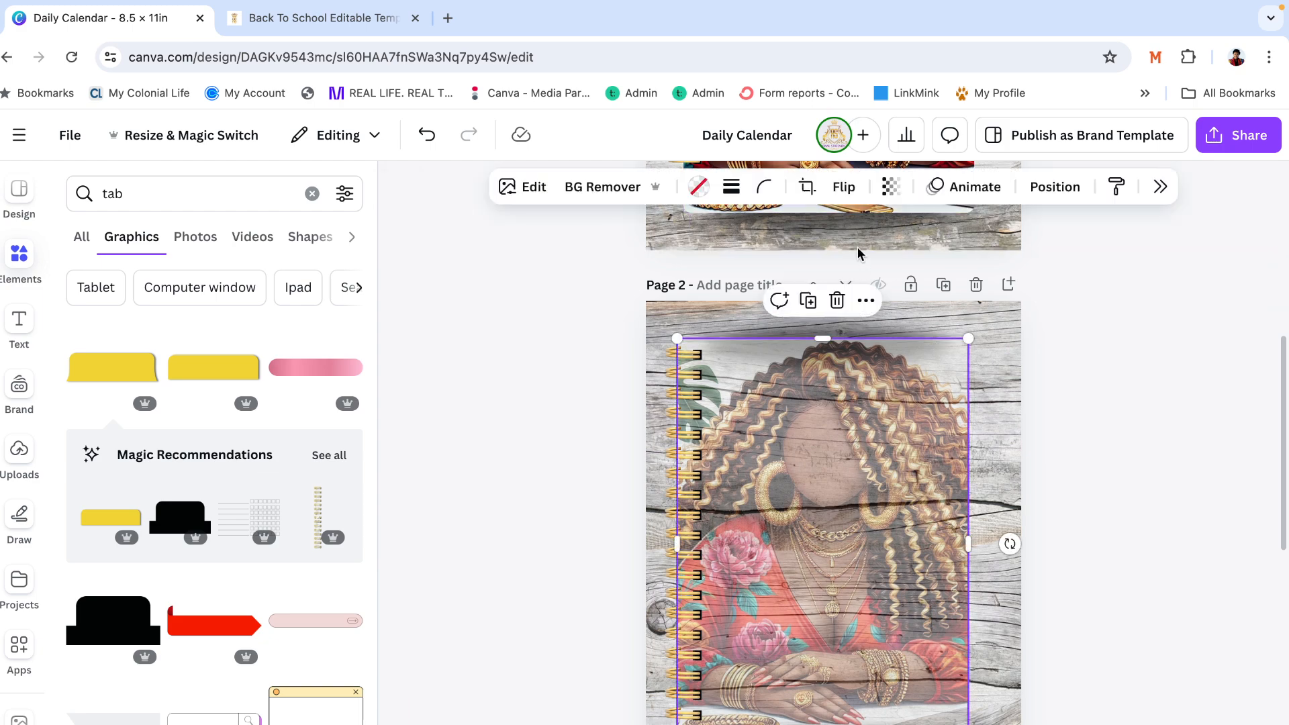
click(890, 186)
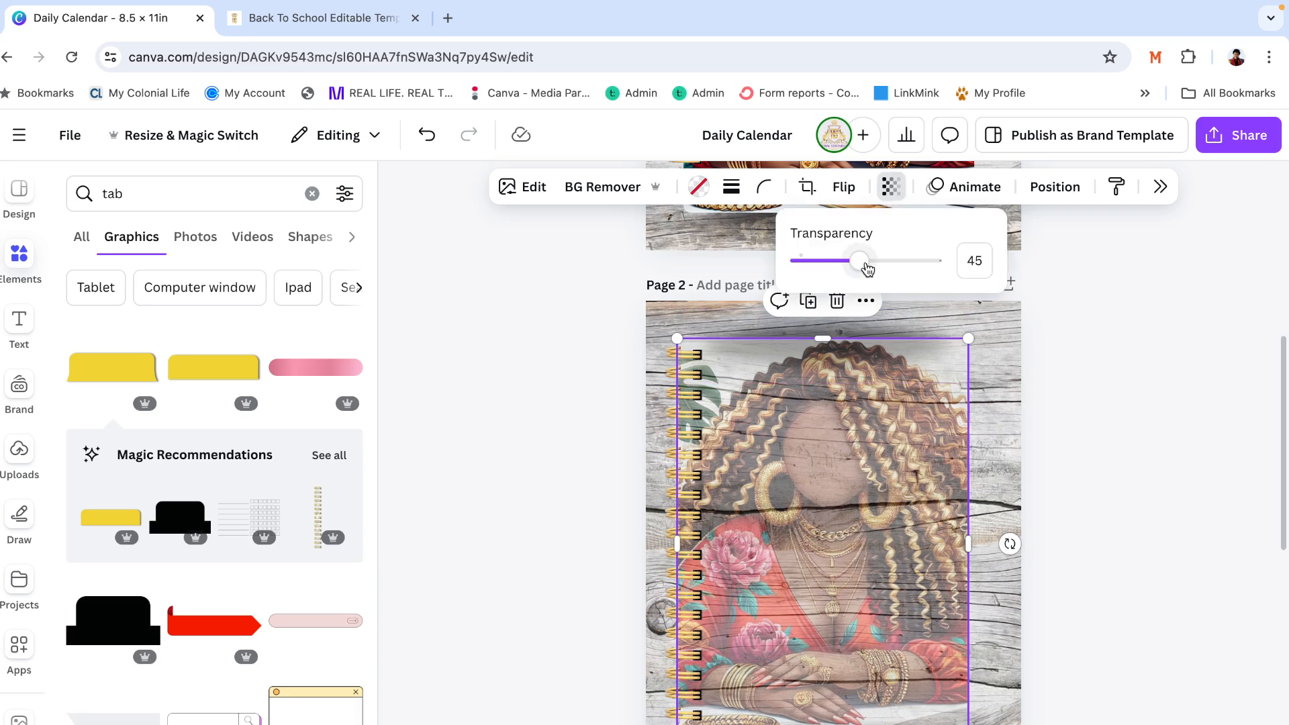
drag(868, 269, 919, 262)
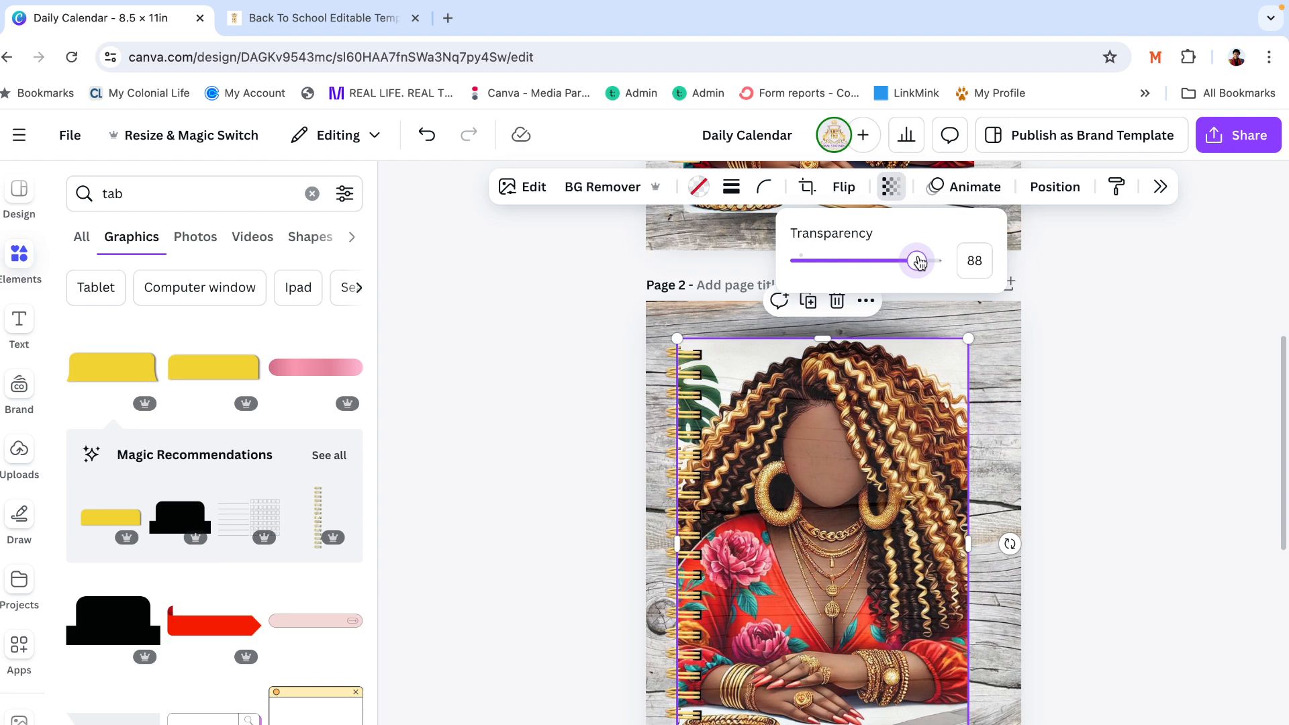
click(1137, 345)
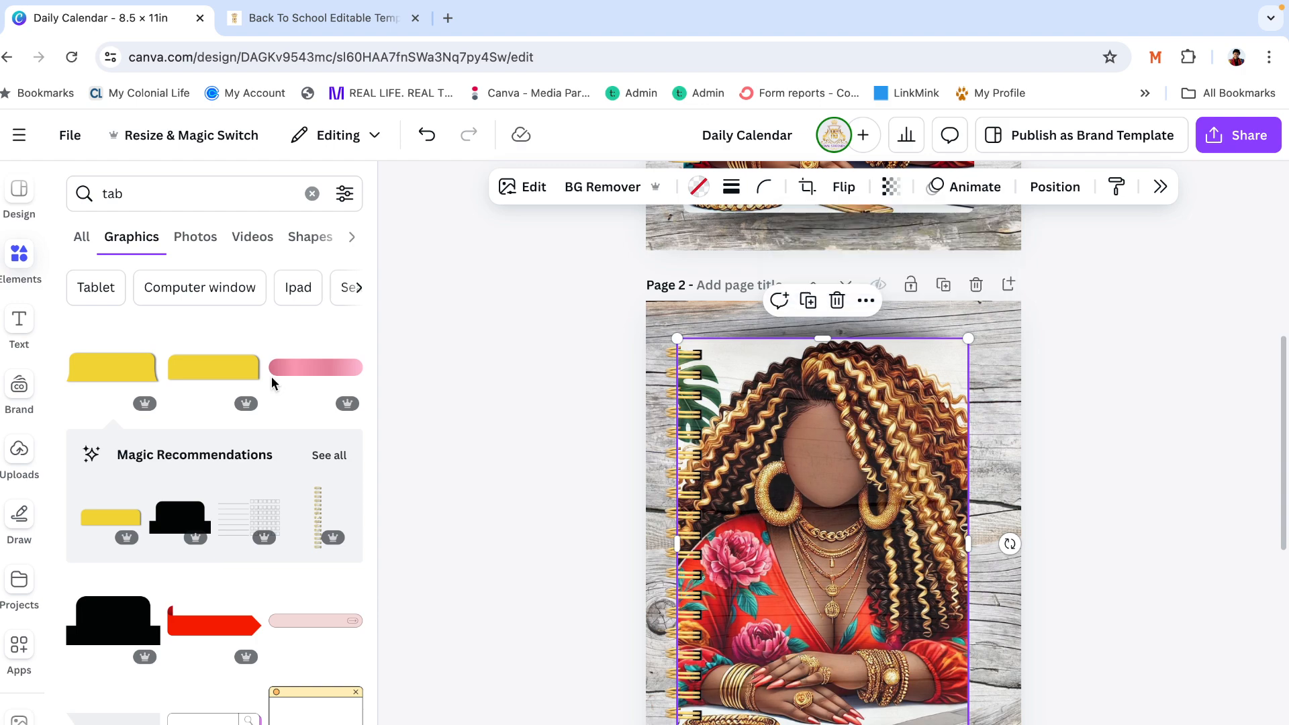
Add a rounded square shape to page 2, widen it into a rectangle and place it over the middle of the illustration
click(19, 276)
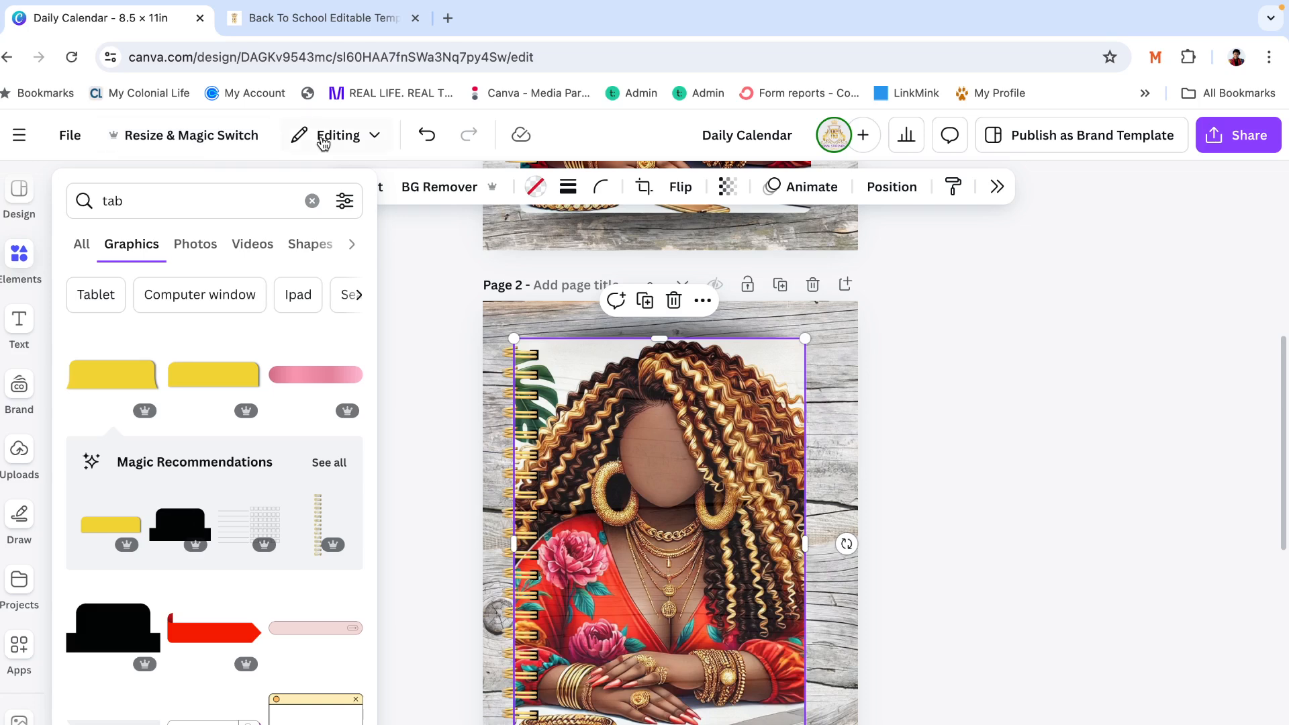
click(315, 200)
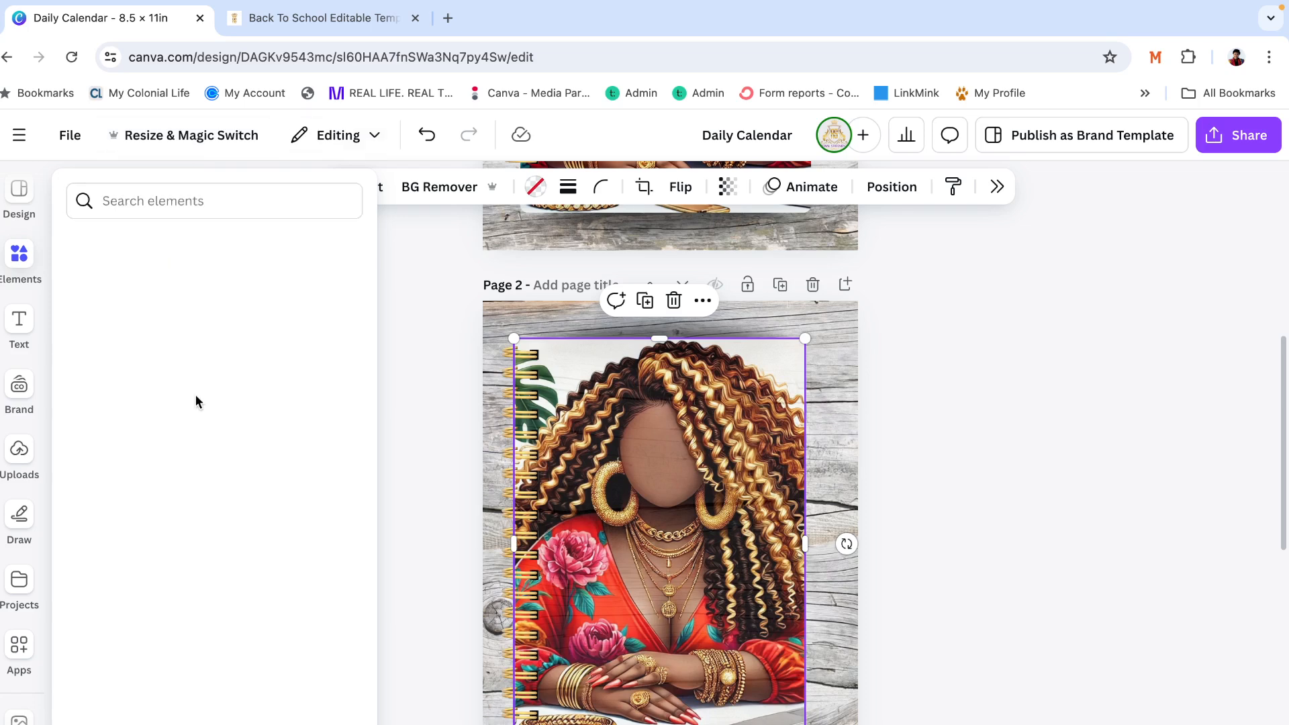
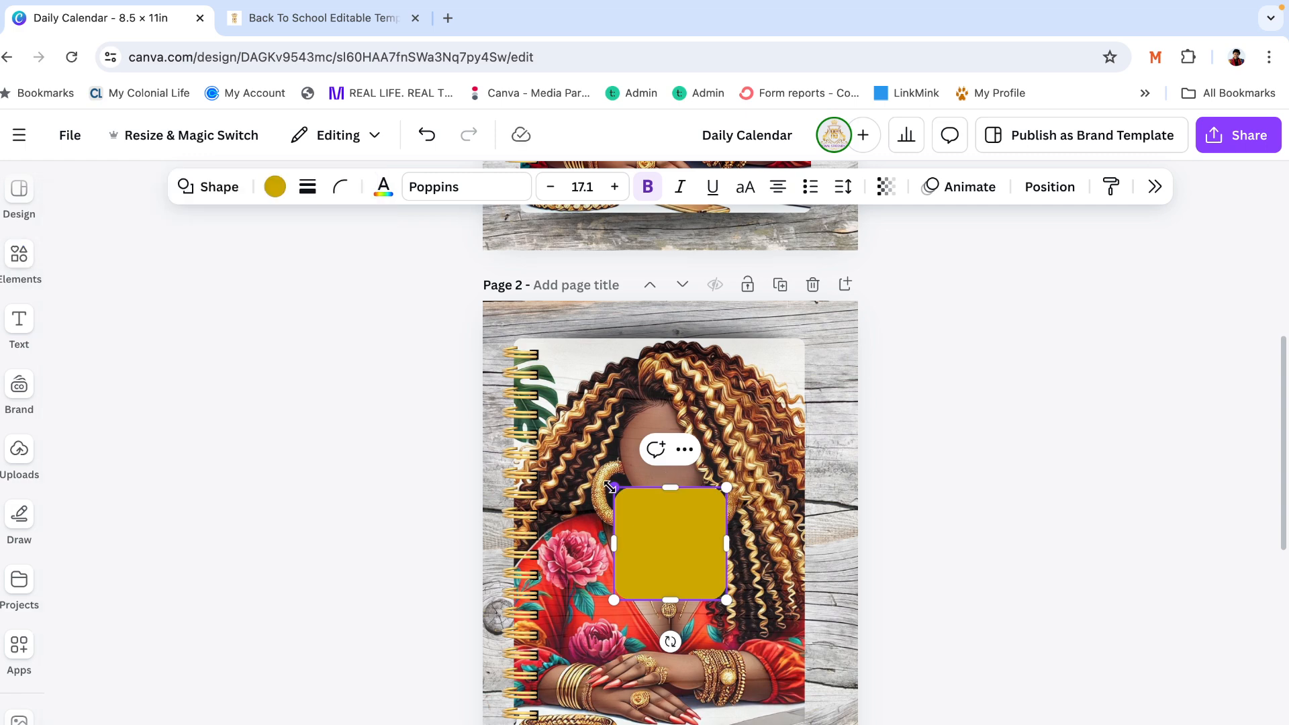
drag(611, 488, 555, 455)
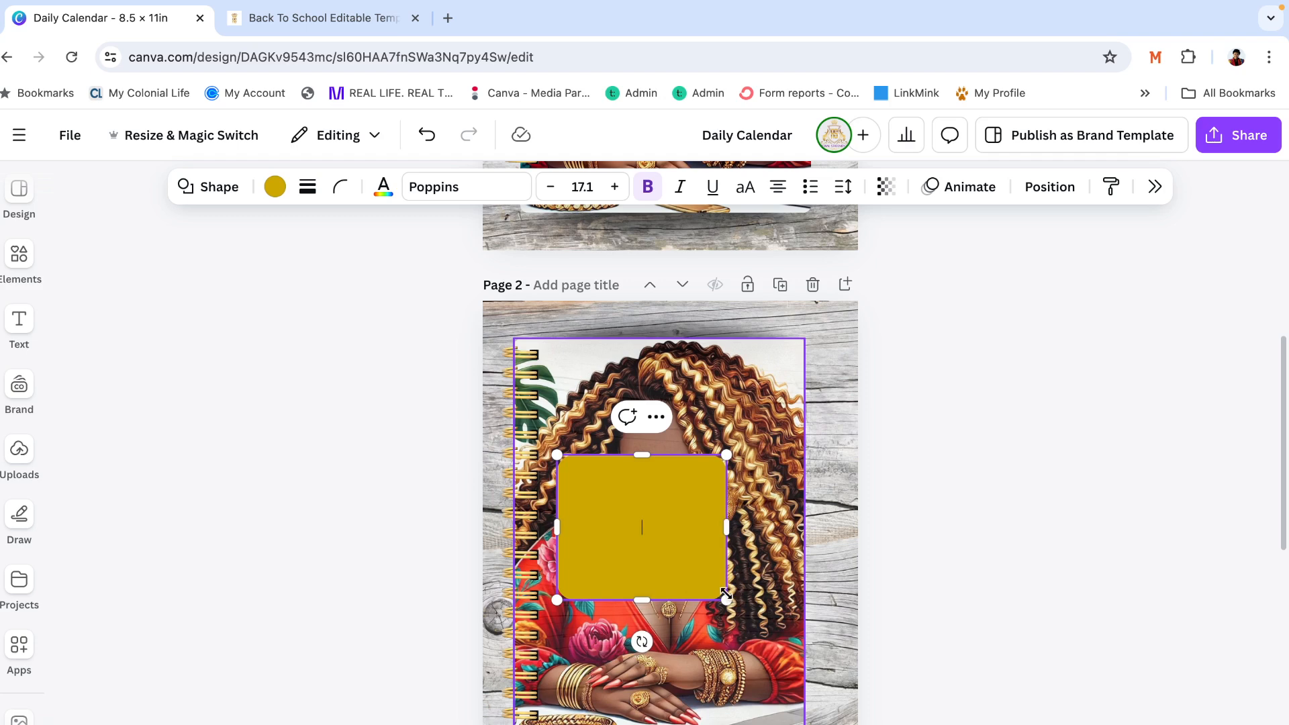
drag(726, 594, 767, 597)
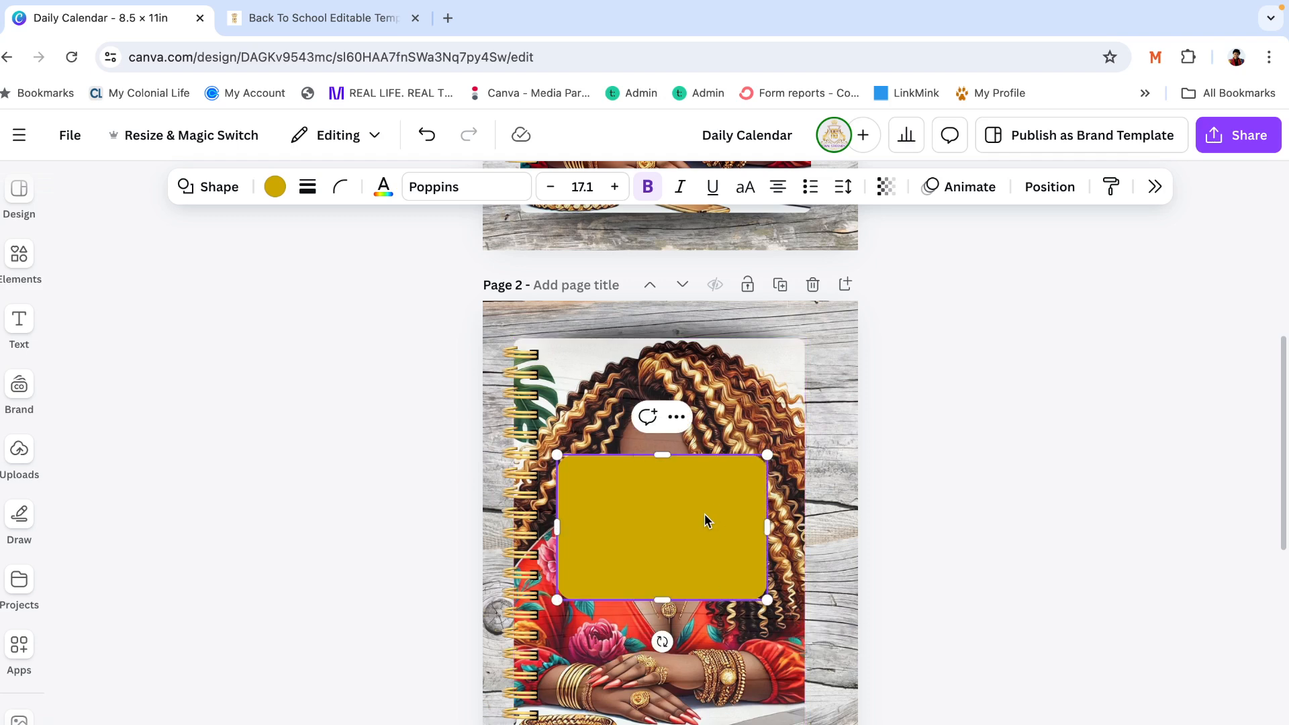
drag(705, 519, 699, 533)
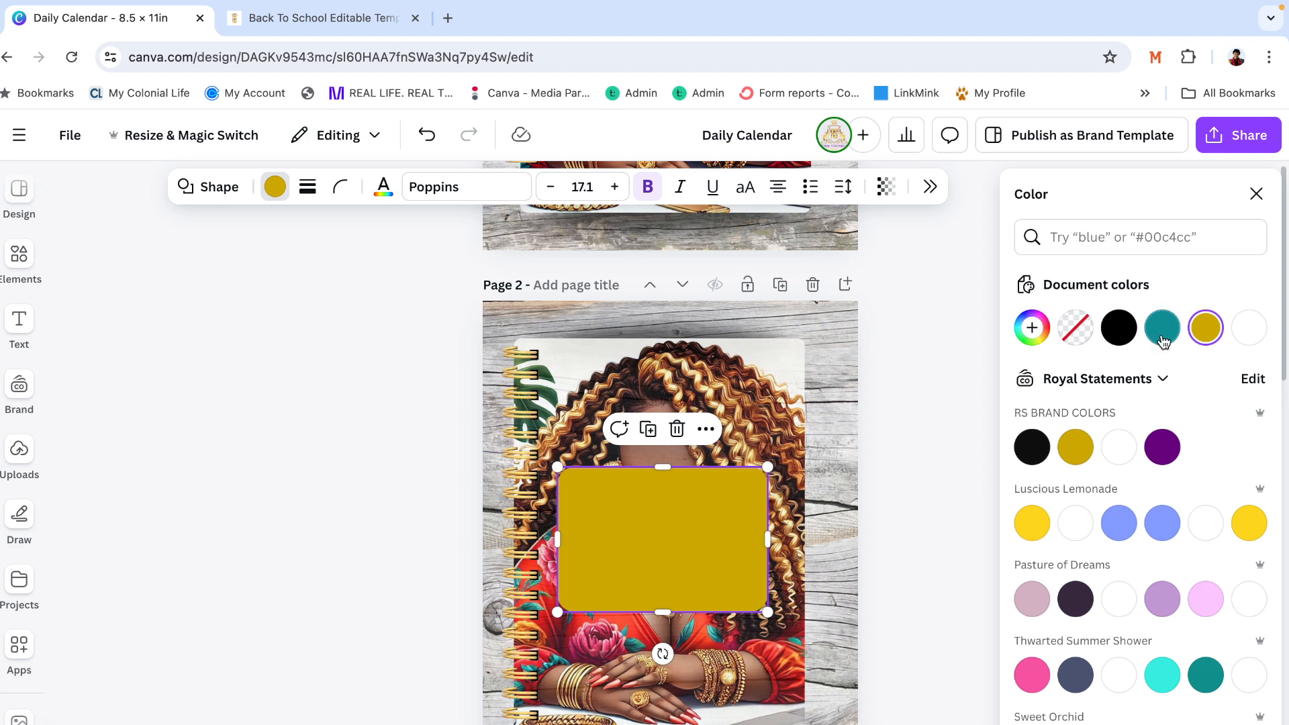
Fill the rounded rectangle with the document's teal and set its transparency to 77
click(1164, 341)
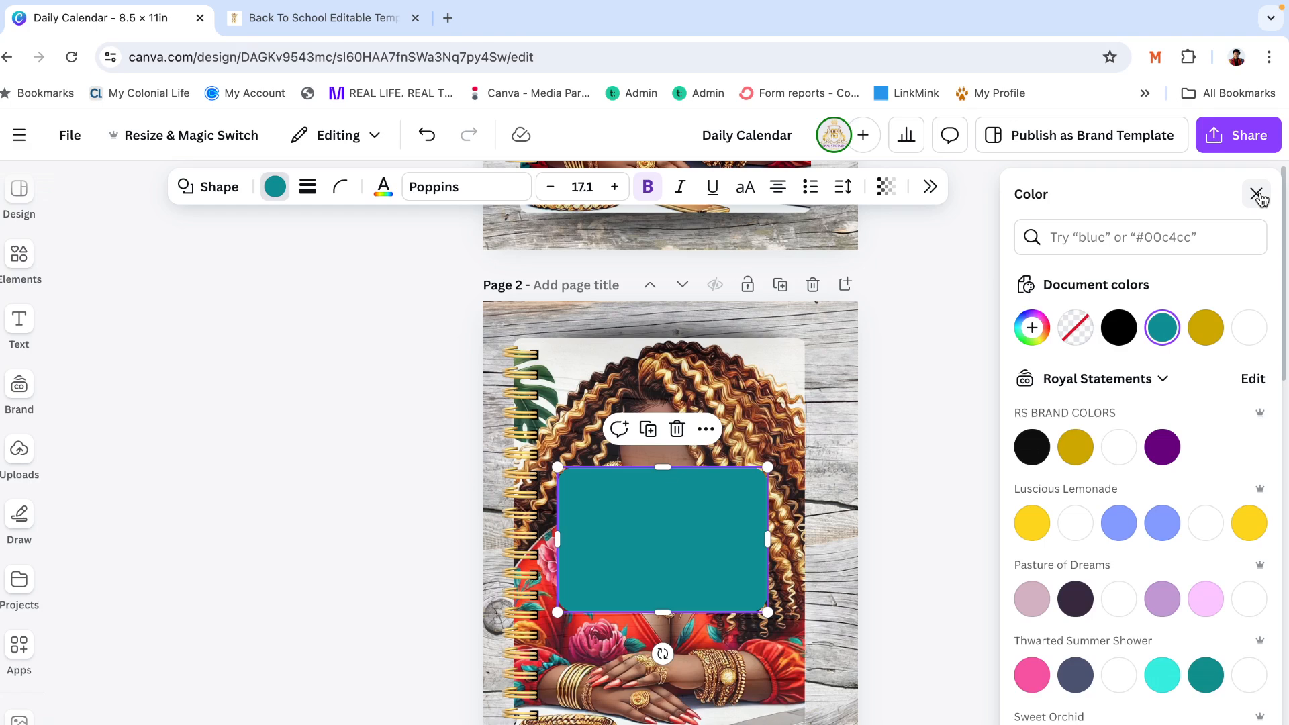
click(885, 188)
drag(928, 261, 896, 261)
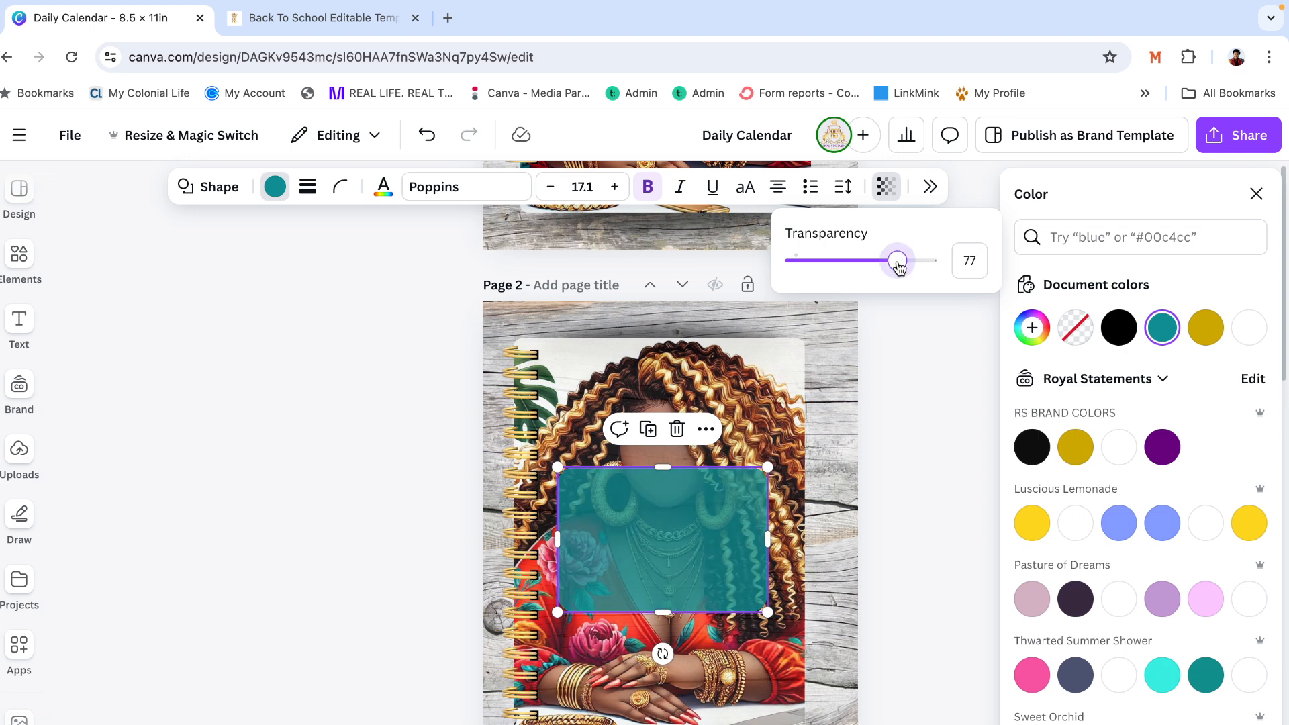
click(1256, 194)
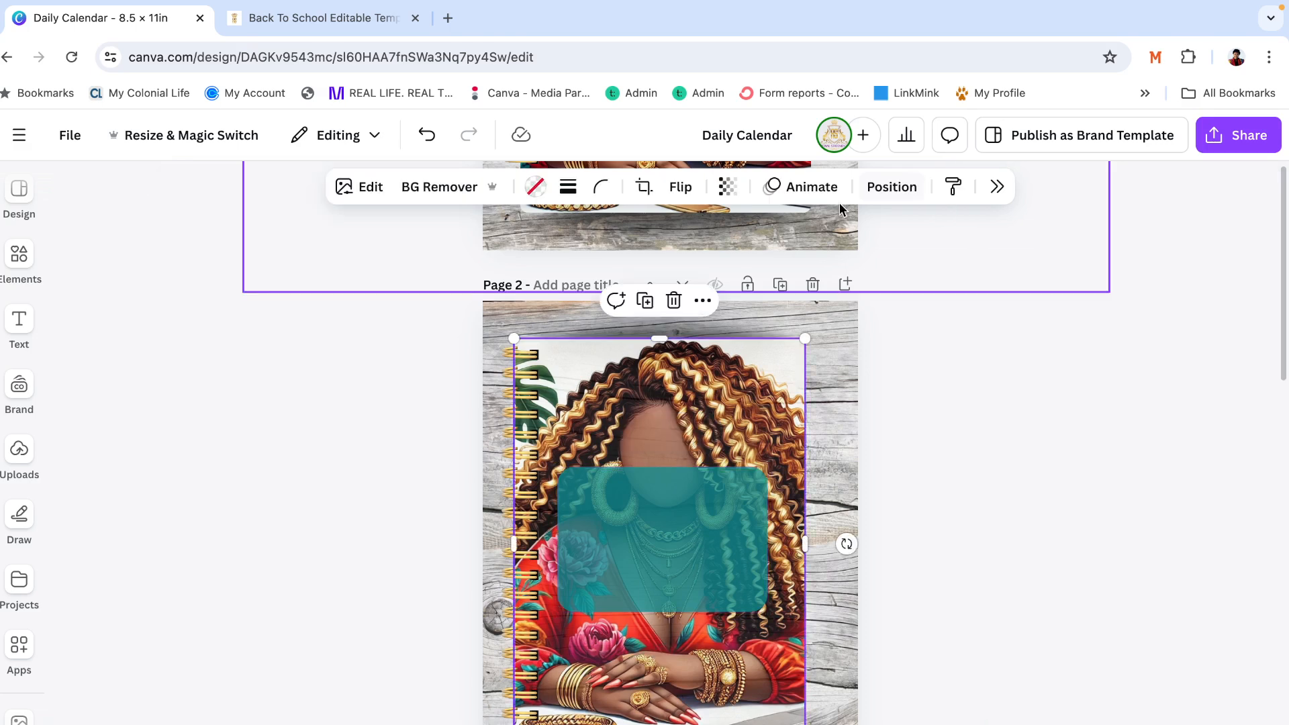
Restore page 2's cover illustration to full opacity
click(728, 187)
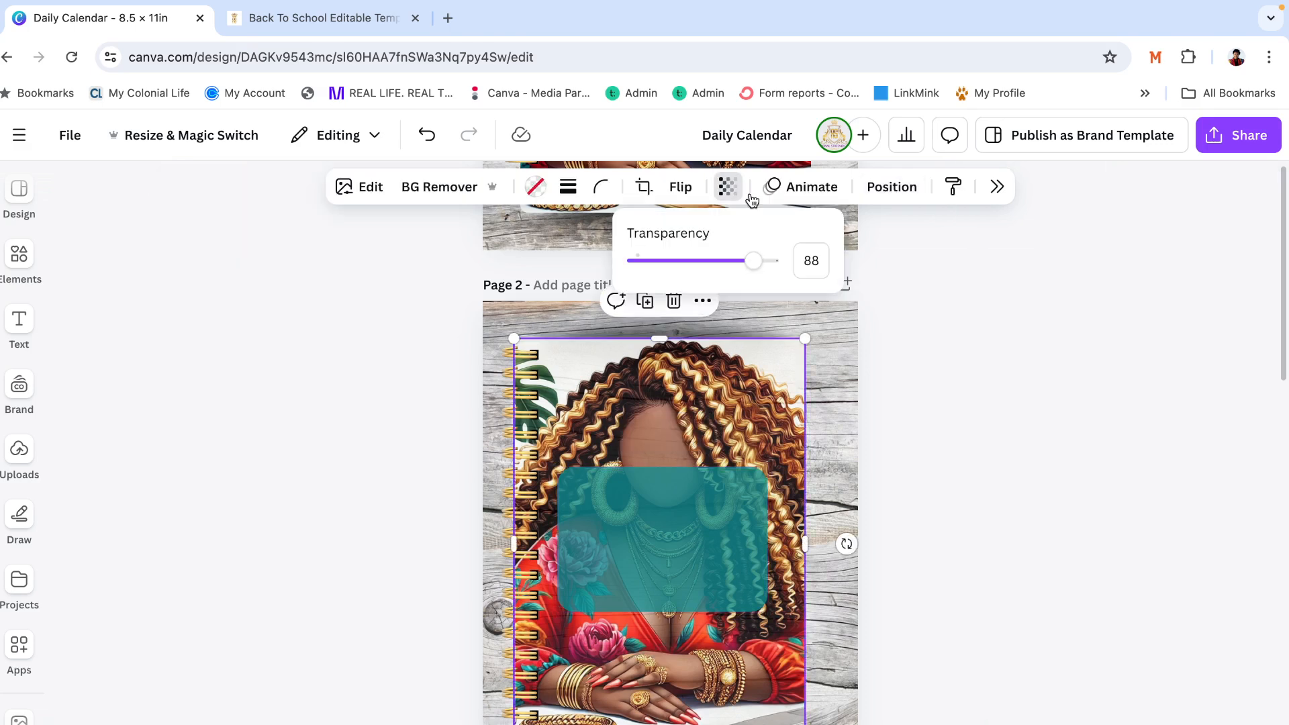
drag(772, 262, 962, 357)
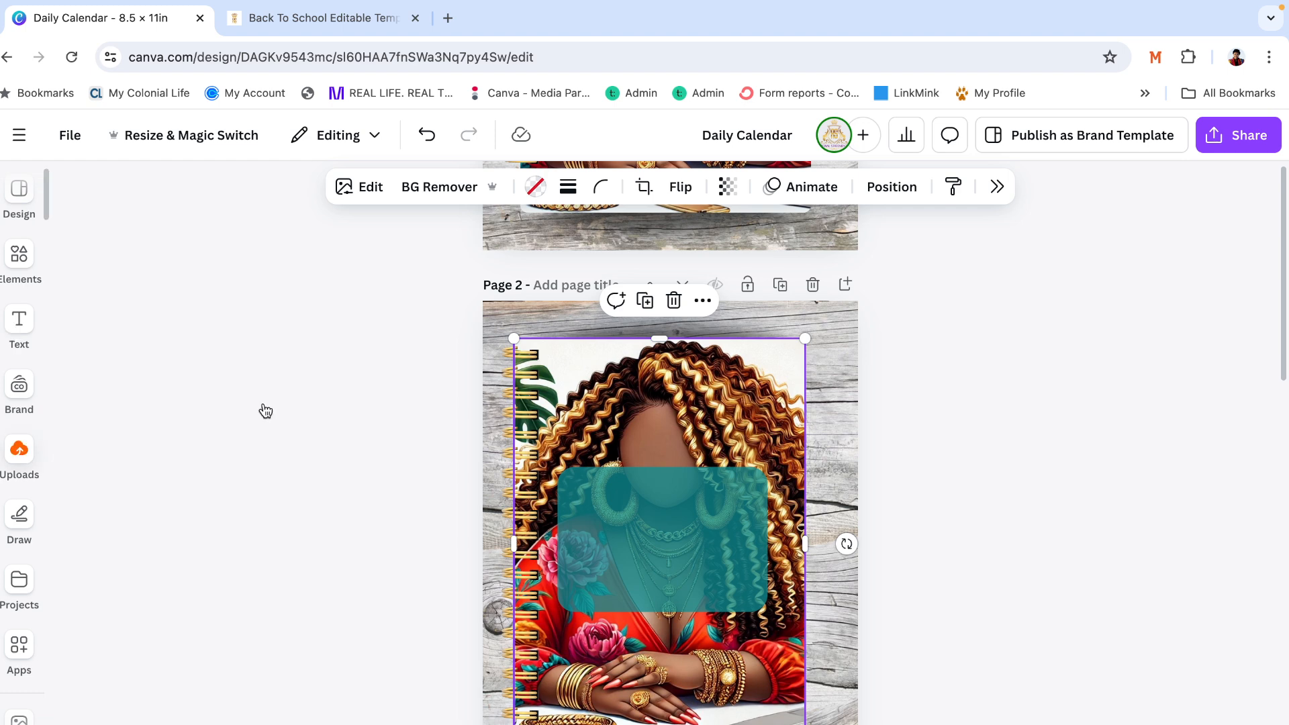
Add a subheading text reading "Table of Contents" and place it in the upper part of the teal rectangle
click(18, 320)
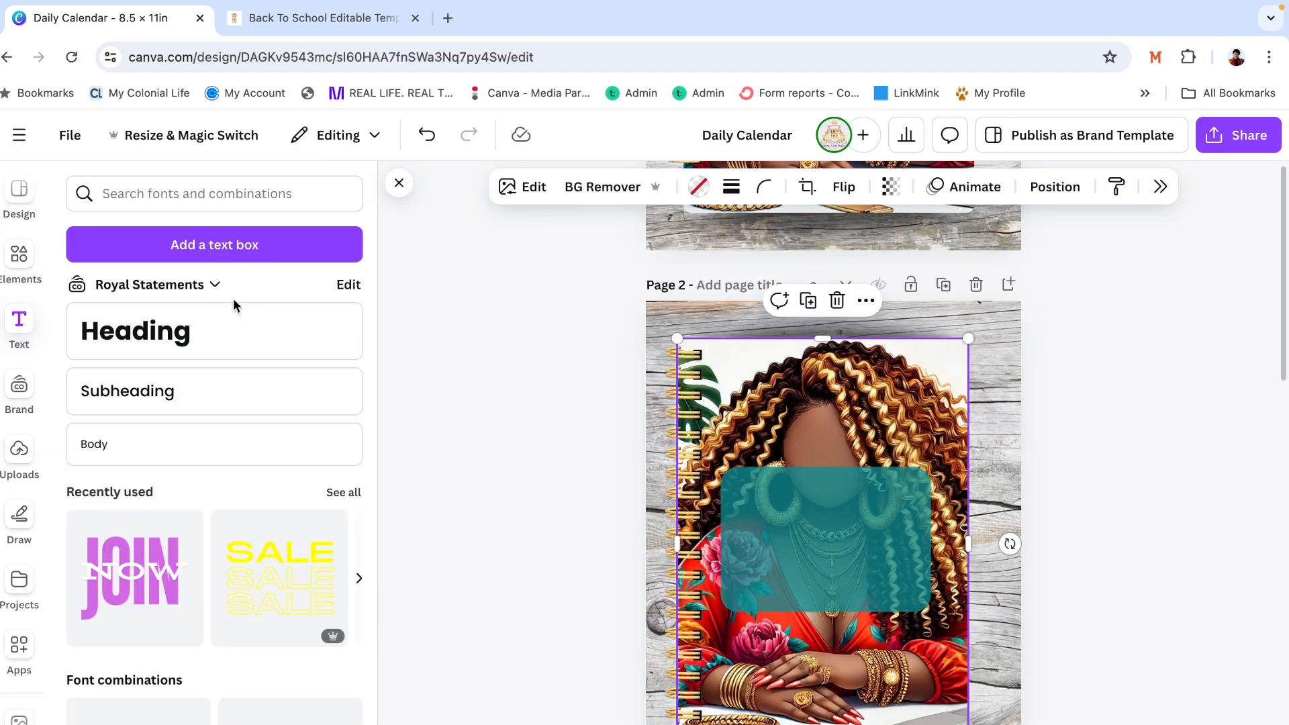
click(220, 385)
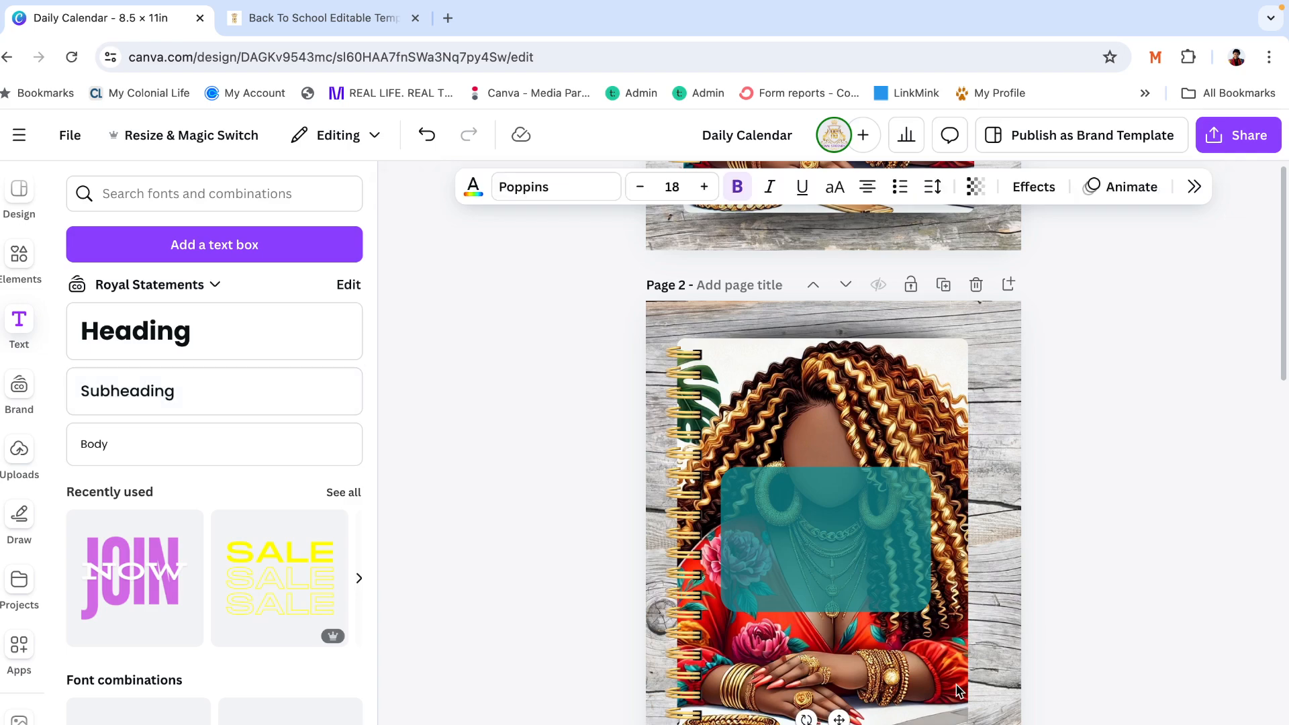
scroll(817, 676, down, 2)
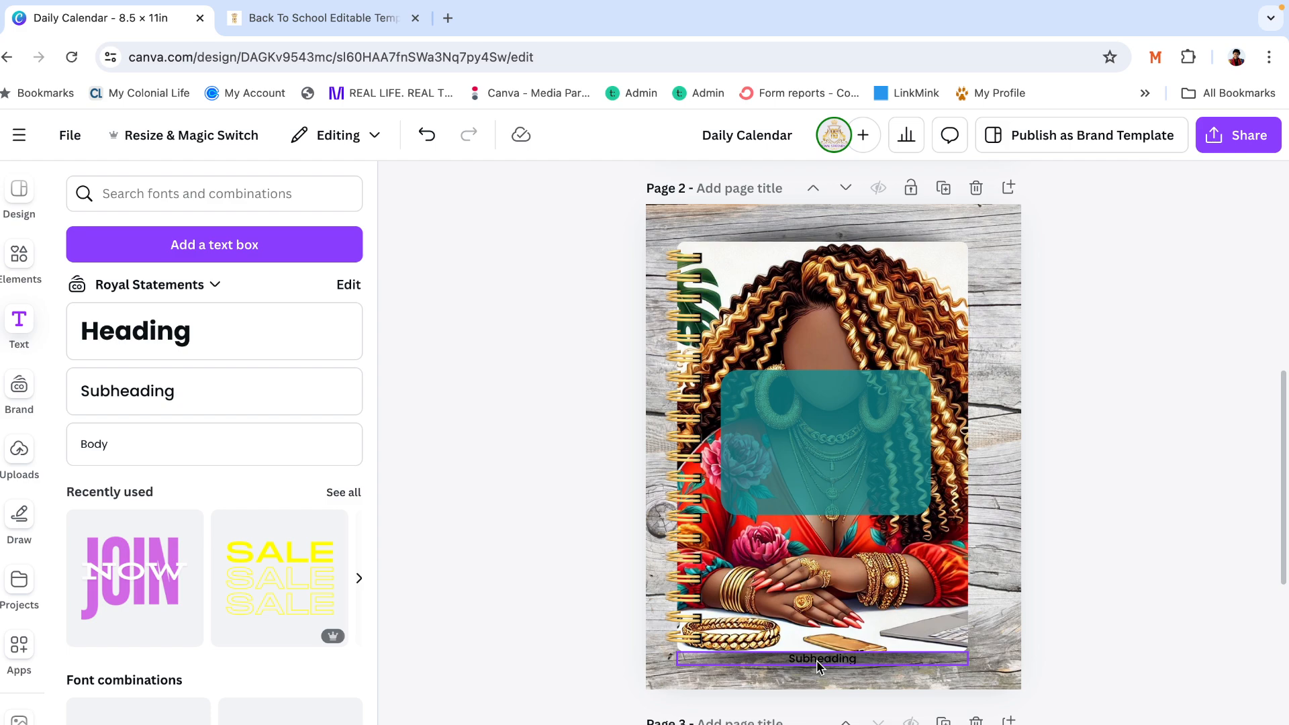
drag(817, 659, 820, 396)
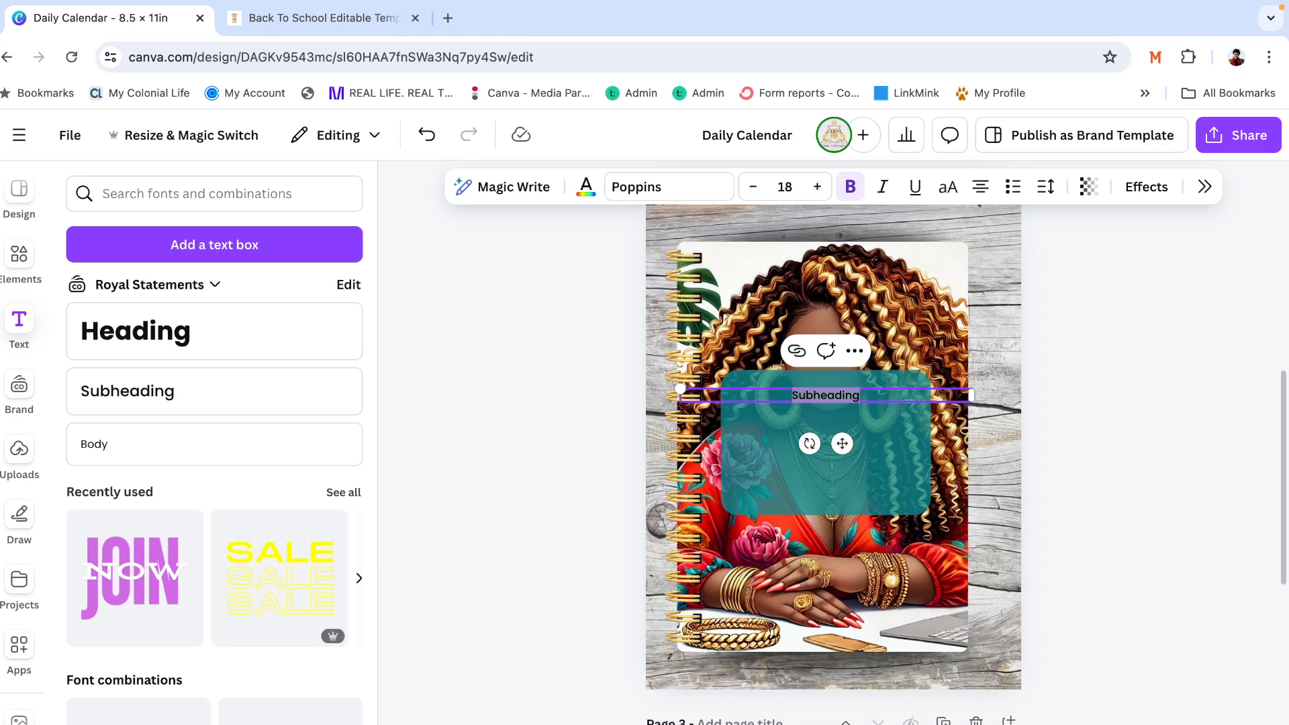
text(Table of CO)
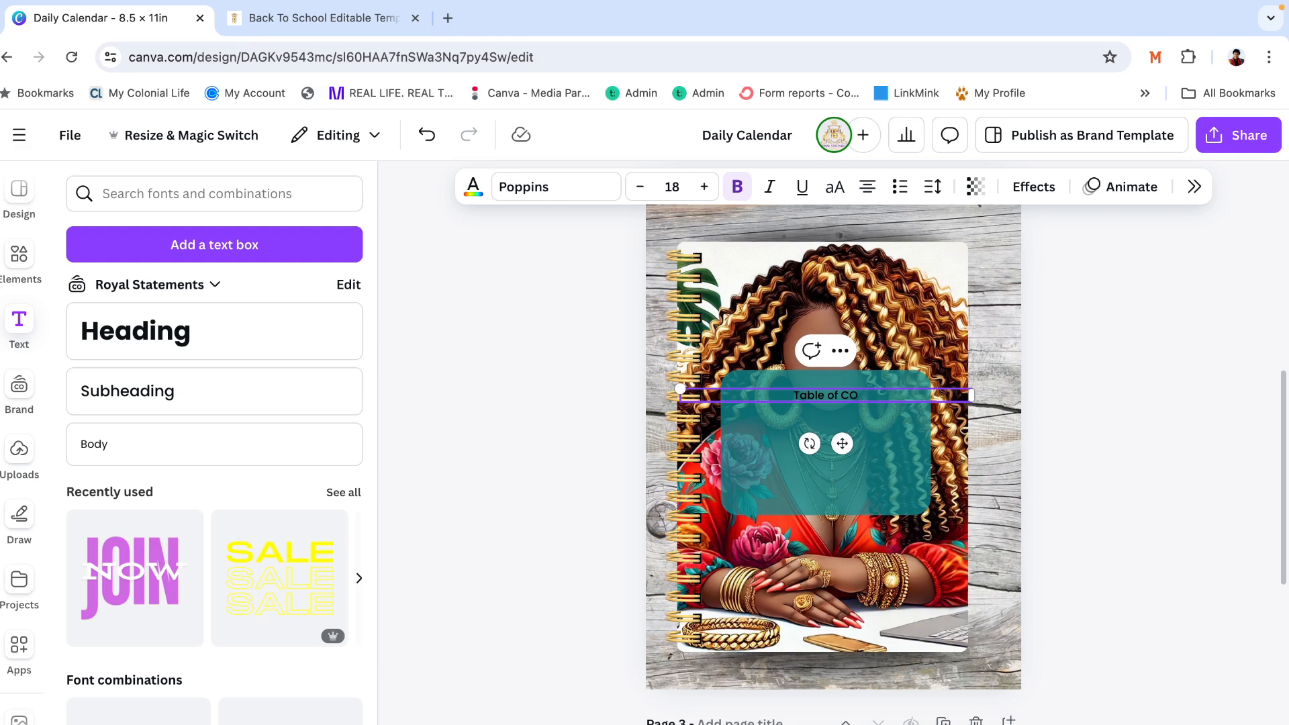
key(BackSpace)
text(ontents)
key(Return)
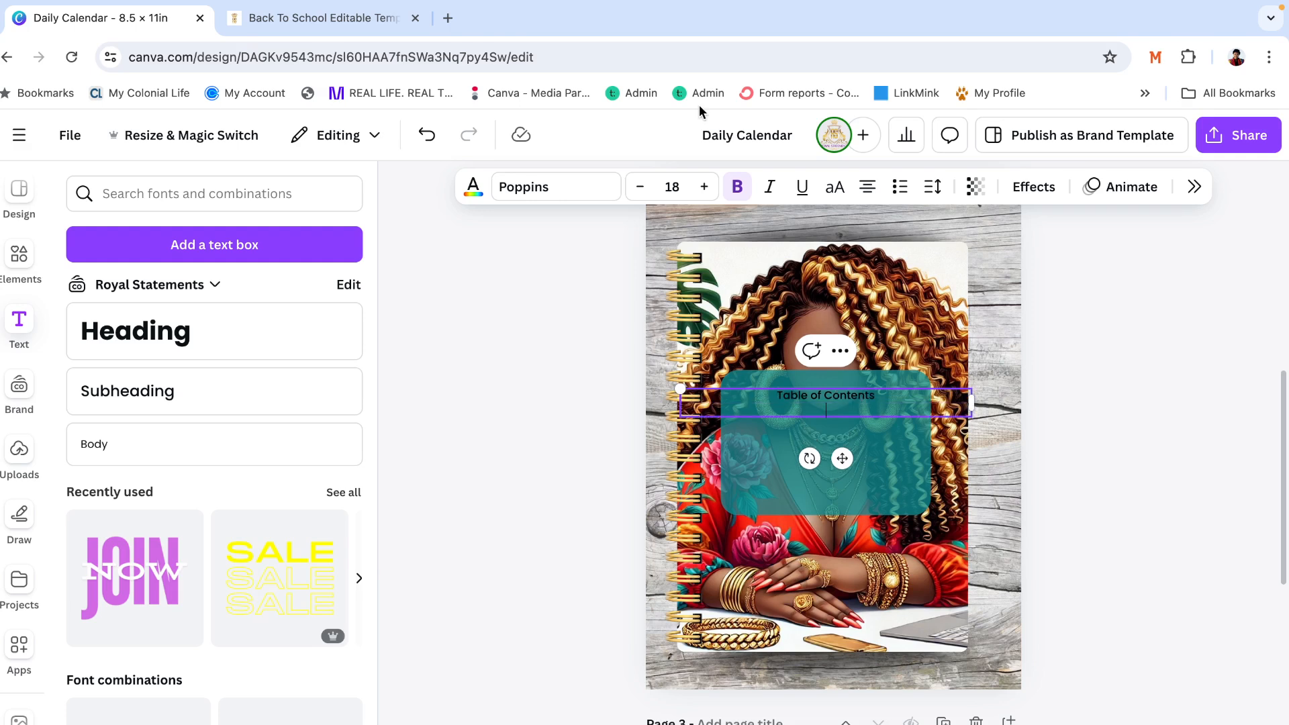
Enlarge the "Table of Contents" text to size 36 and move it up to the teal rectangle's upper edge
click(705, 187)
click(705, 186)
click(705, 187)
click(704, 186)
click(704, 187)
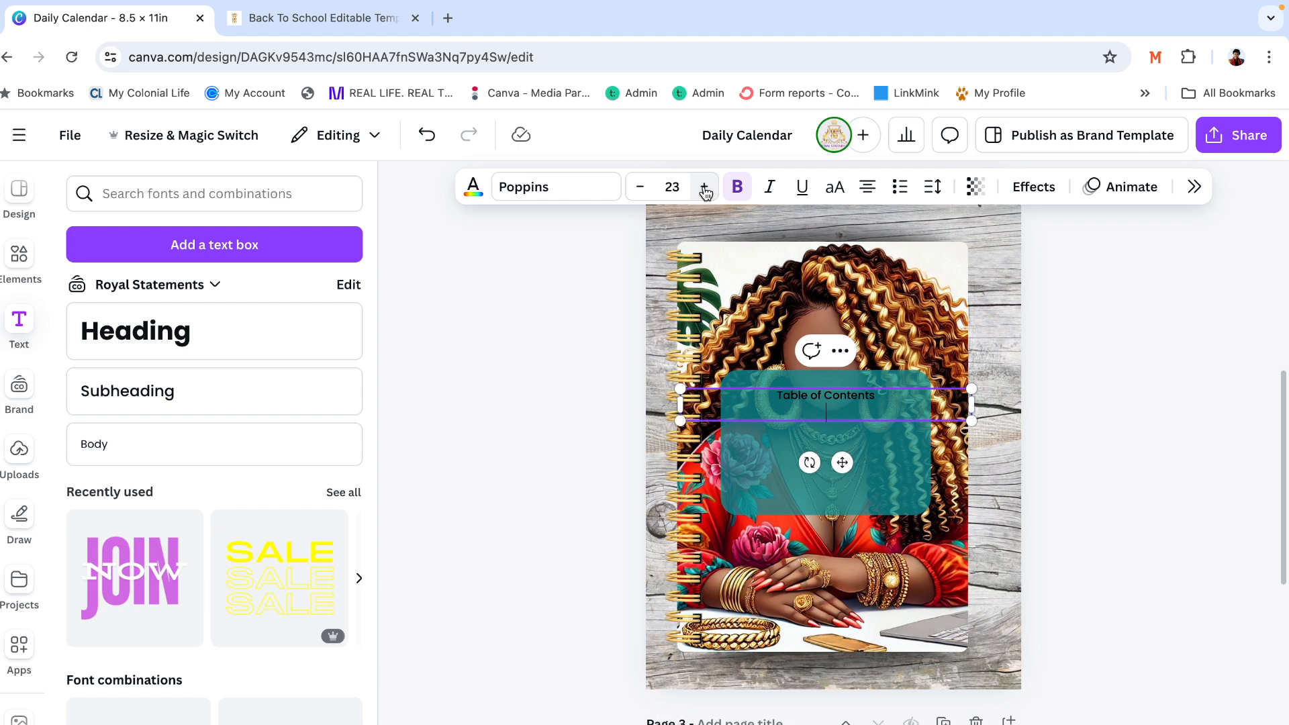
click(705, 188)
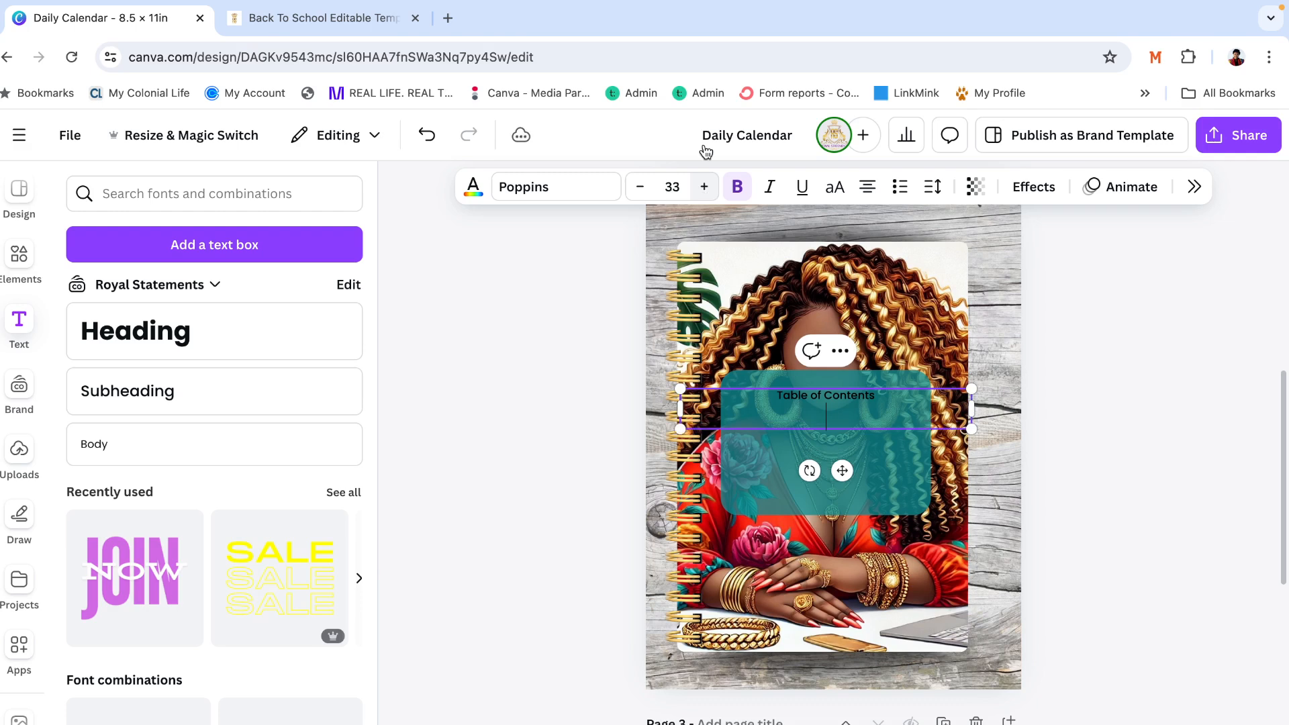
triple_click(783, 392)
click(817, 187)
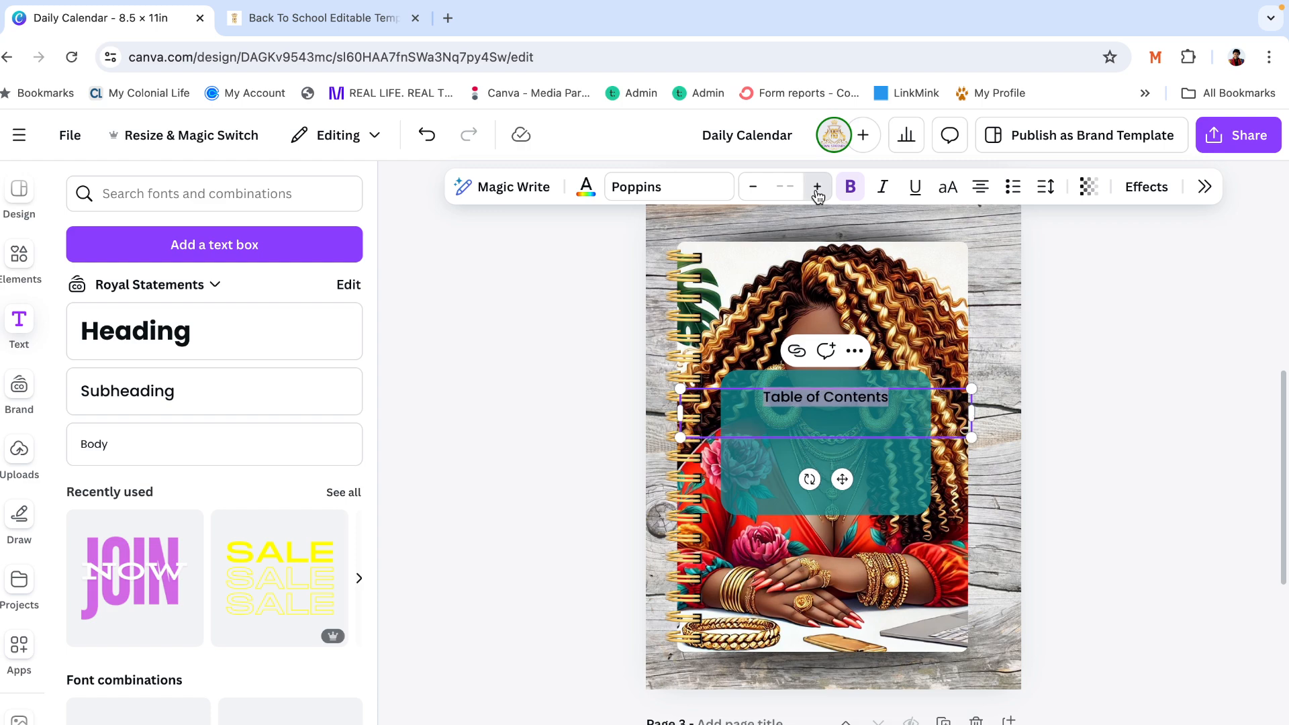
click(817, 188)
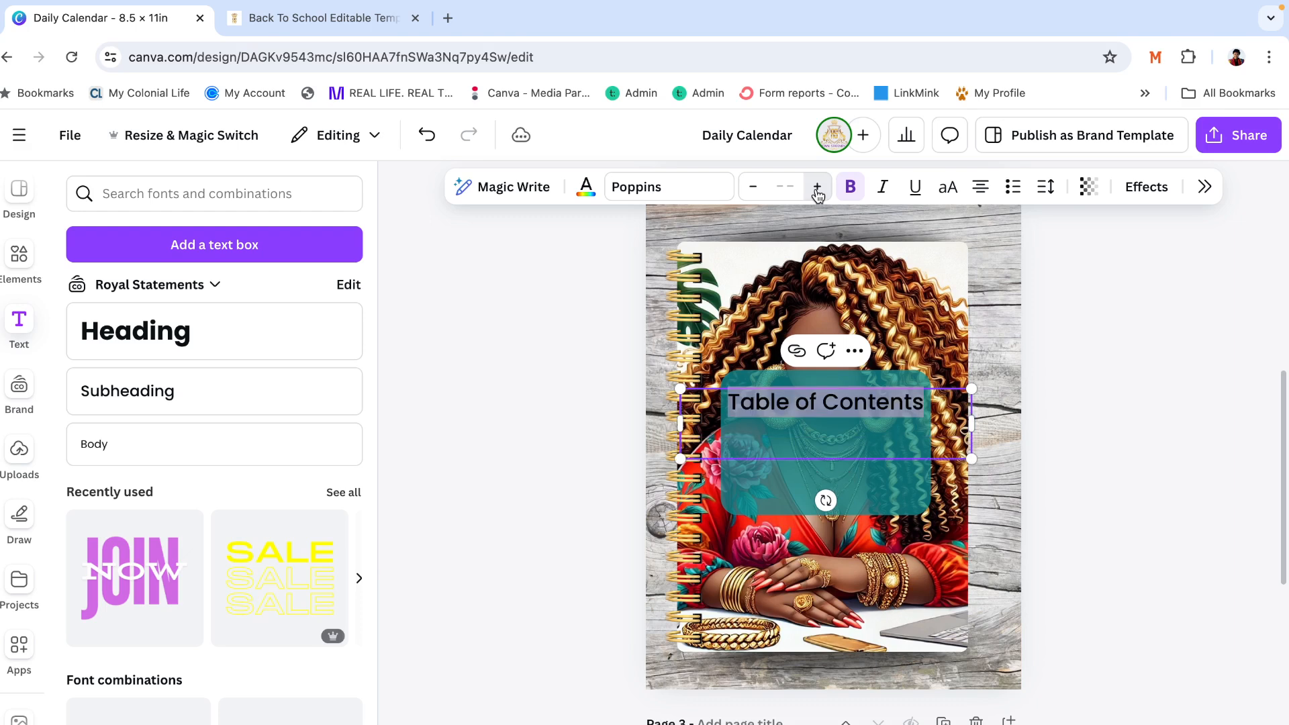
click(997, 352)
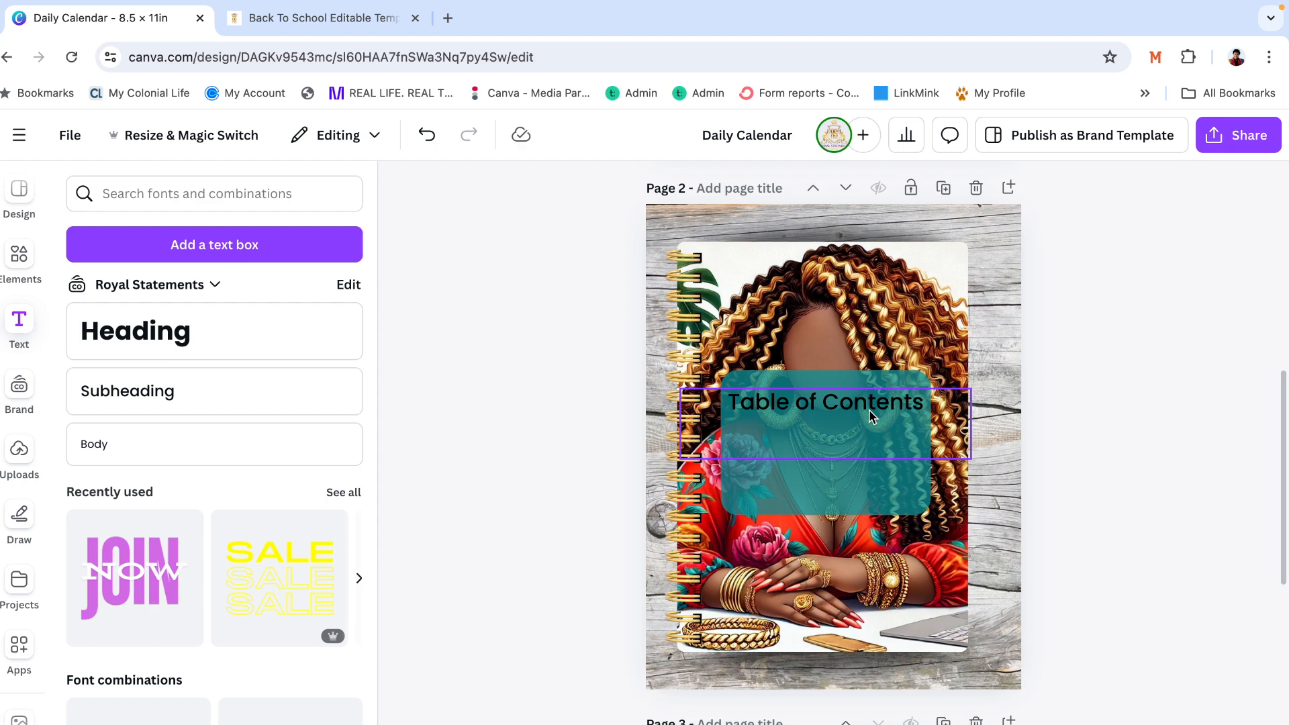
drag(869, 411, 871, 399)
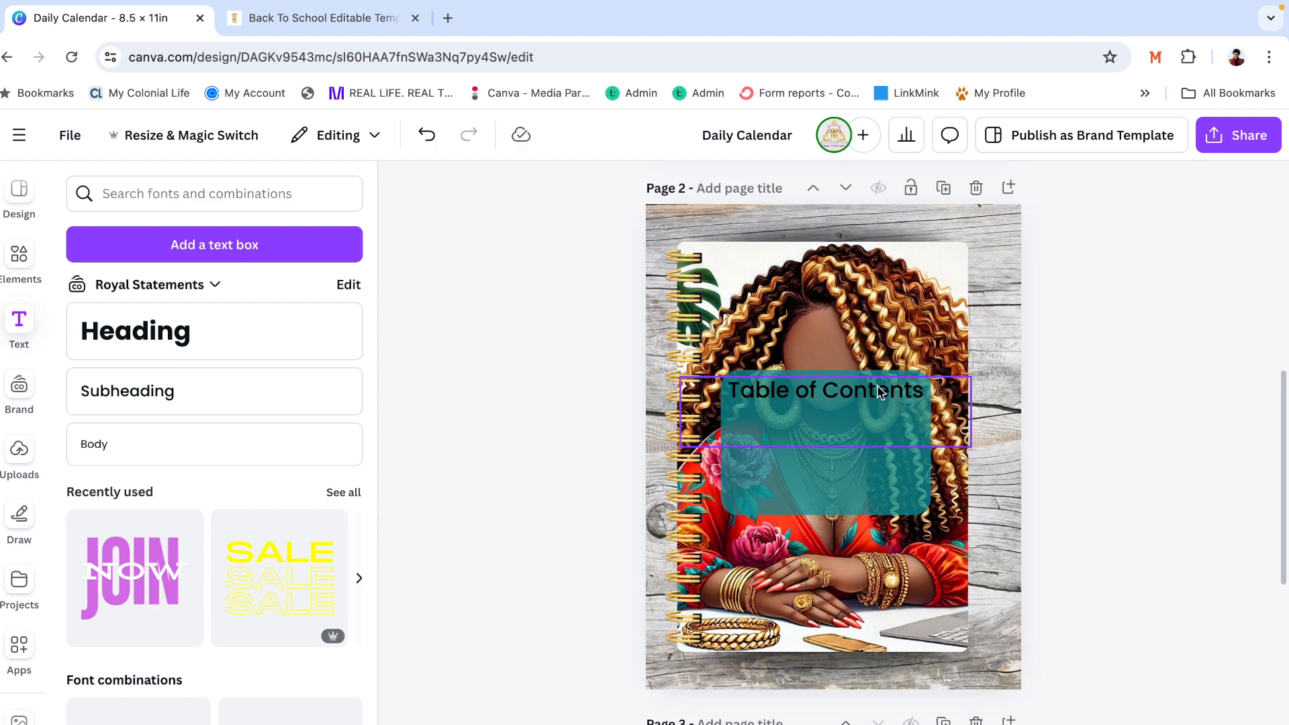
Duplicate the "Table of Contents" text, place the copy directly below it and change its wording to "Daily View"
click(881, 393)
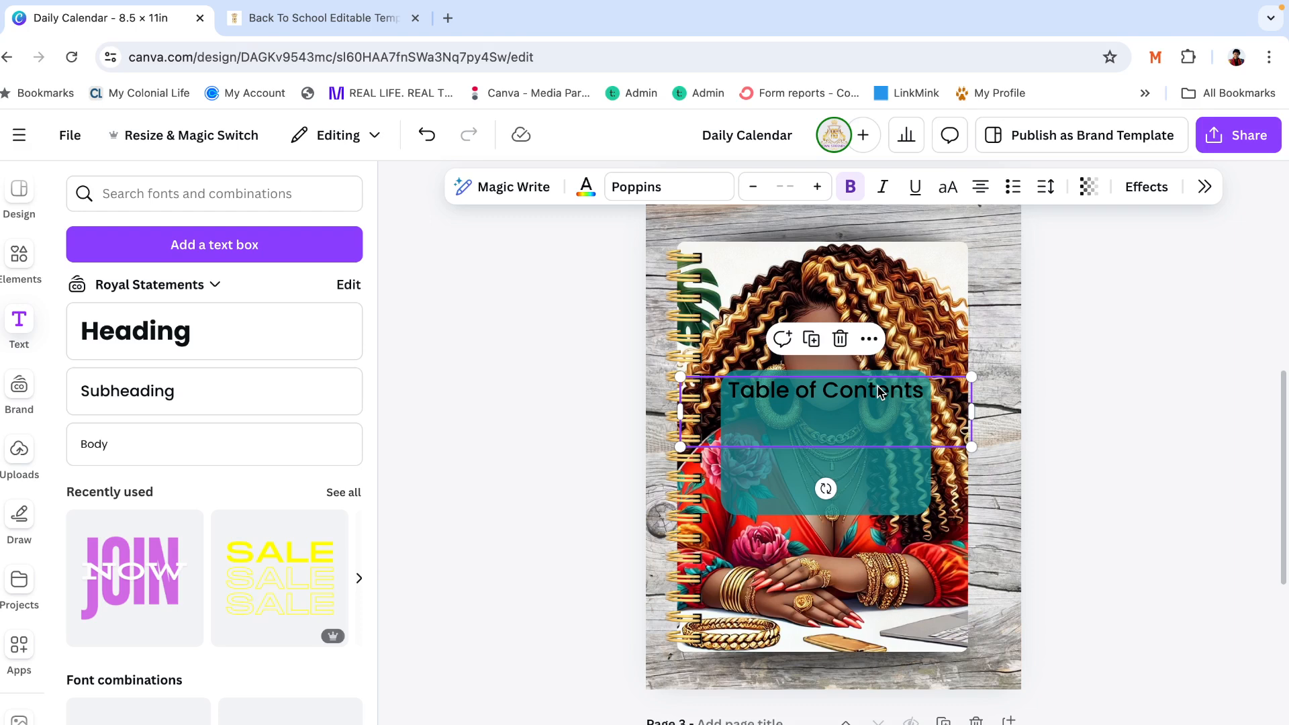
drag(826, 392, 822, 428)
double_click(822, 427)
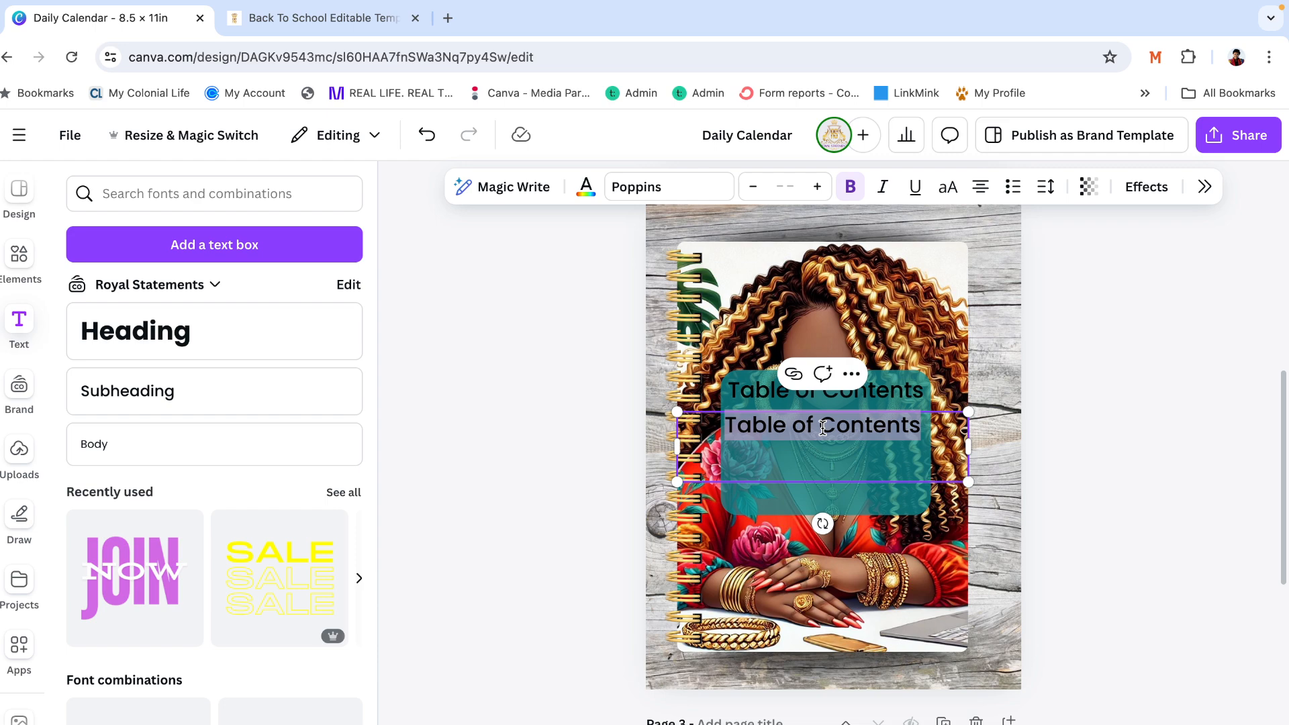
text(W)
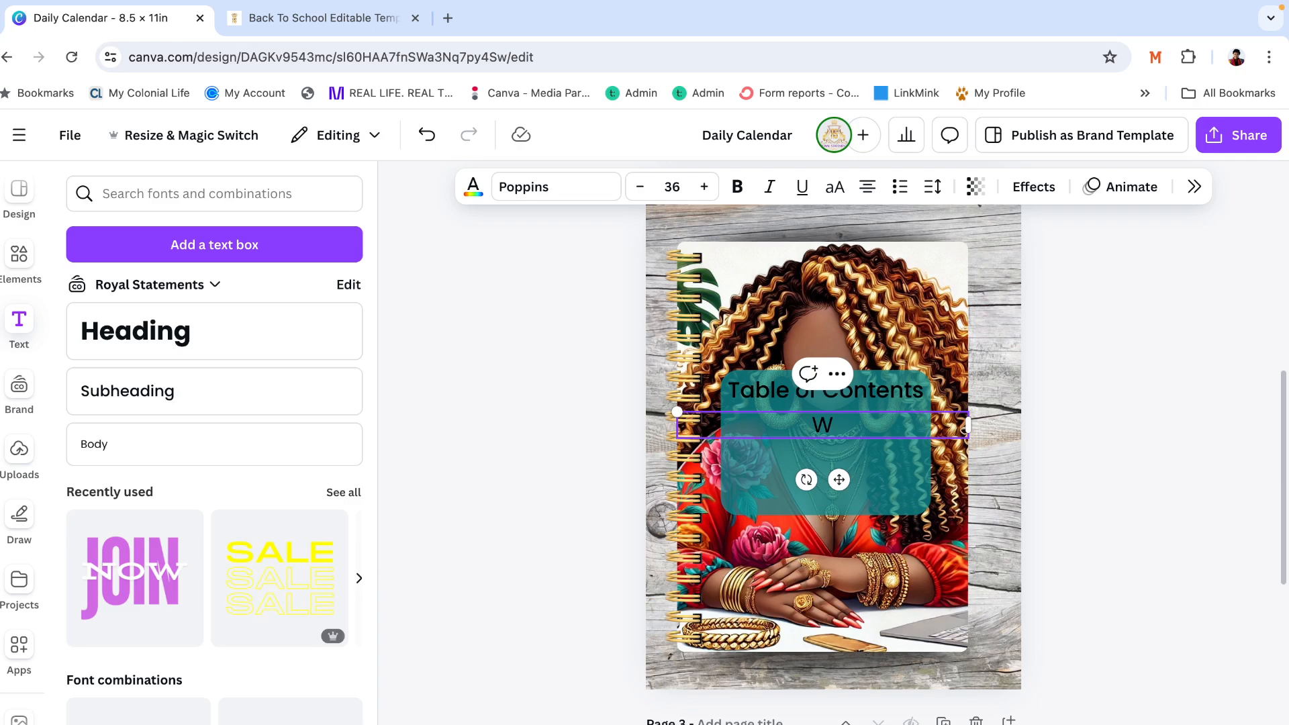
scroll(839, 444, up, 5)
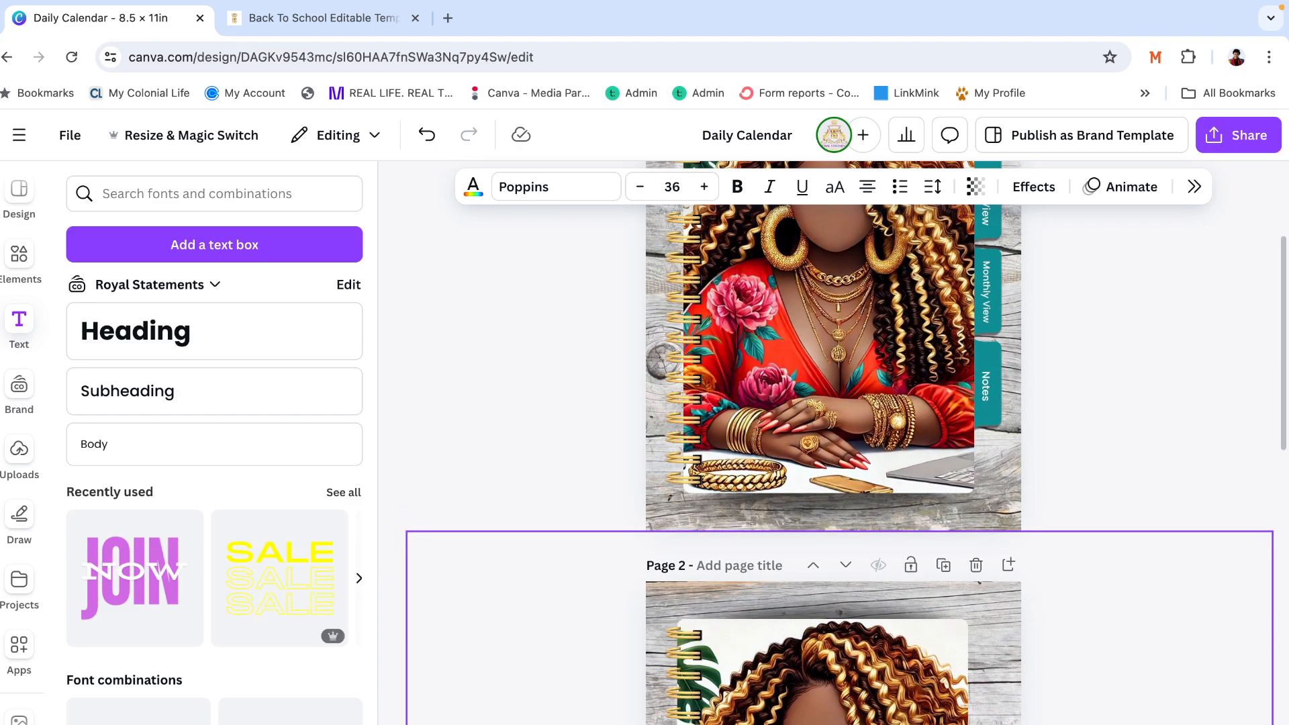
text(Da)
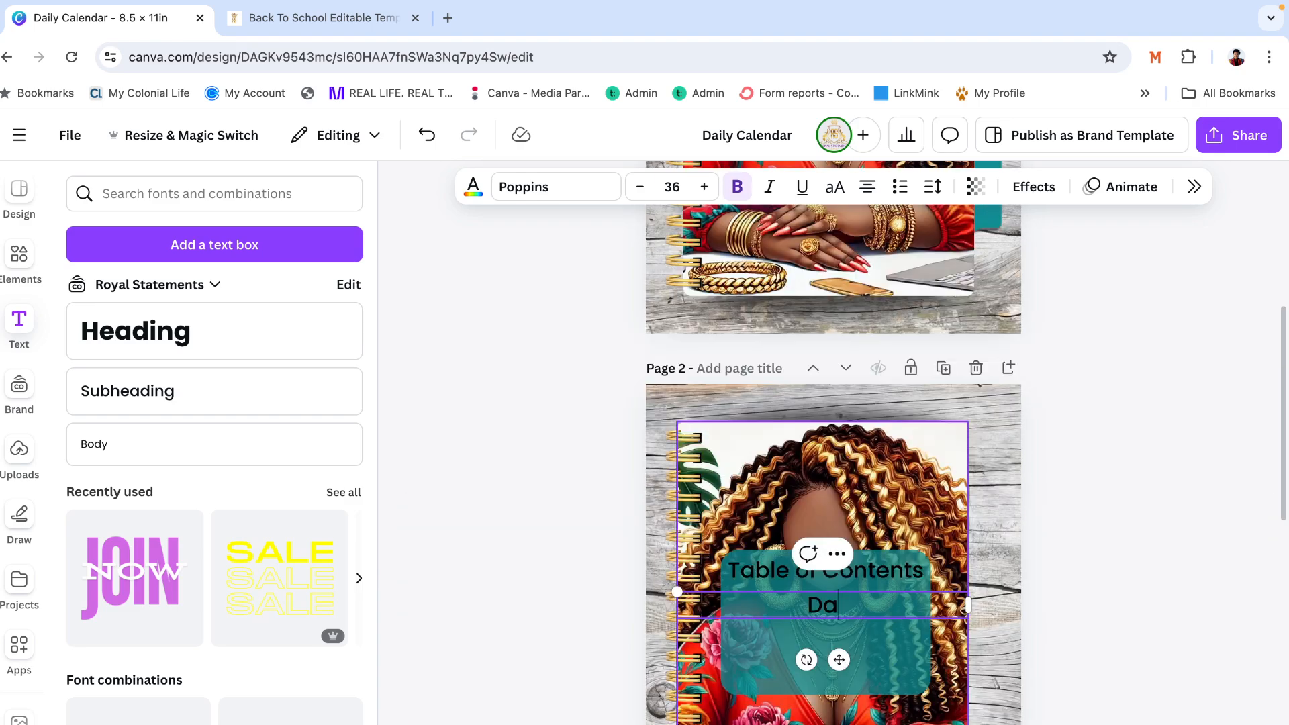
text(ily View)
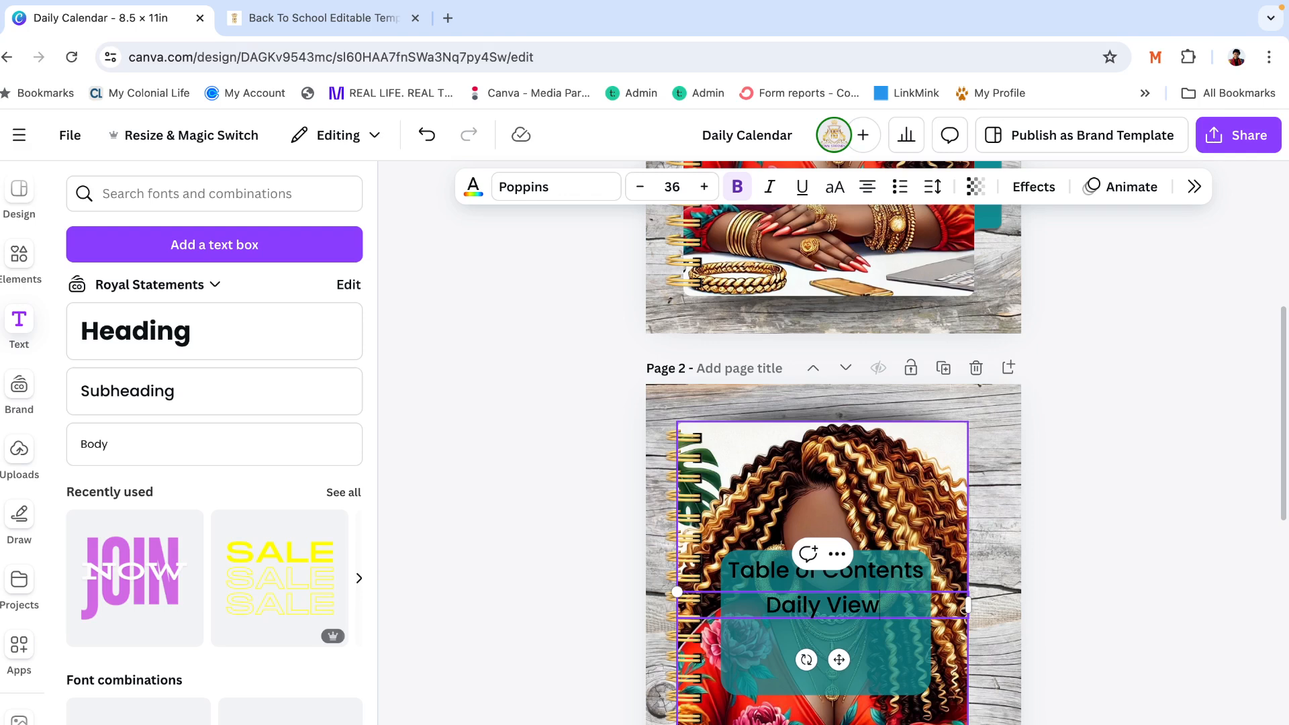
Duplicate the "Daily View" line, place the copy directly below it and change its wording to "Monthly View"
key(Escape)
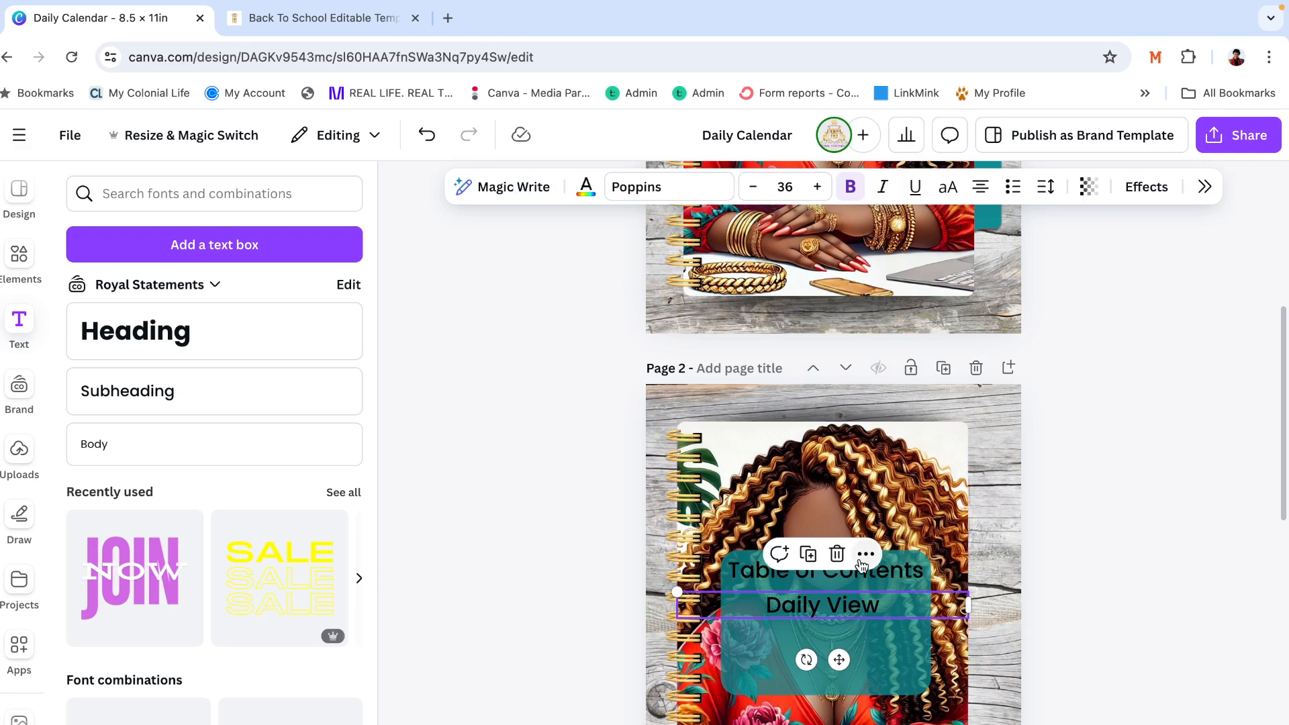
key(Escape)
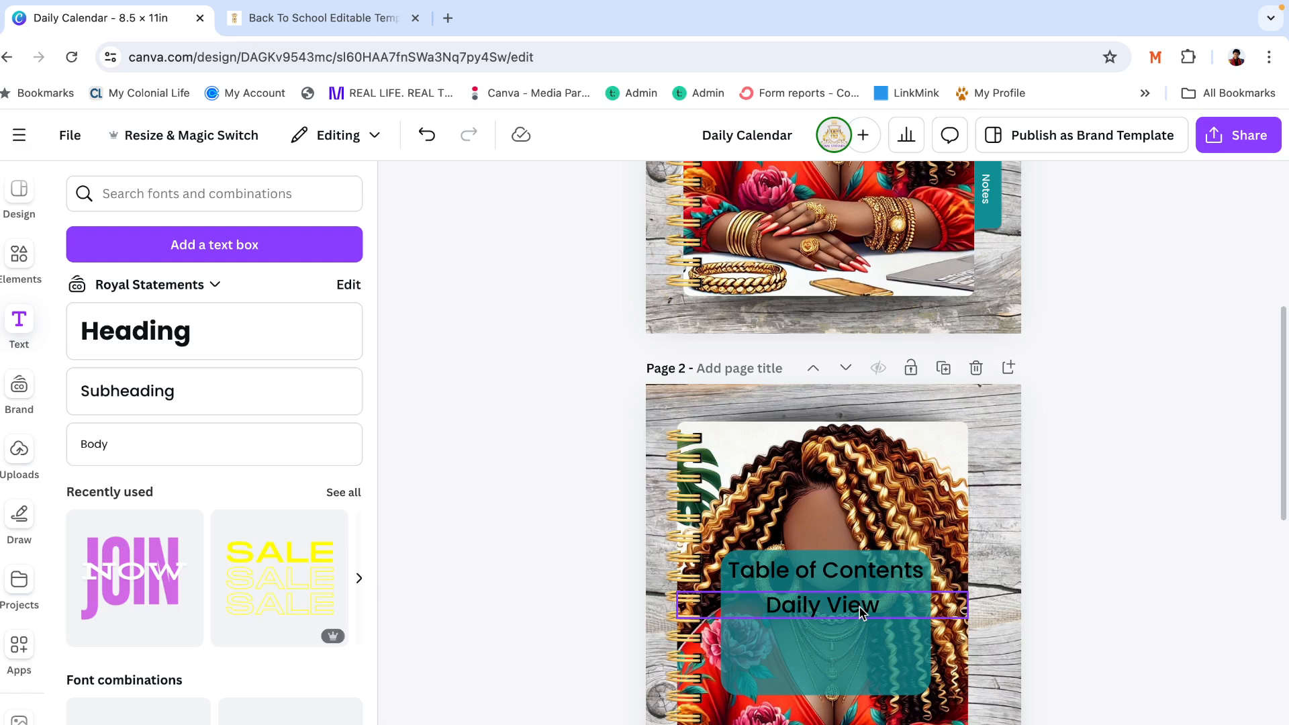
drag(862, 612, 818, 640)
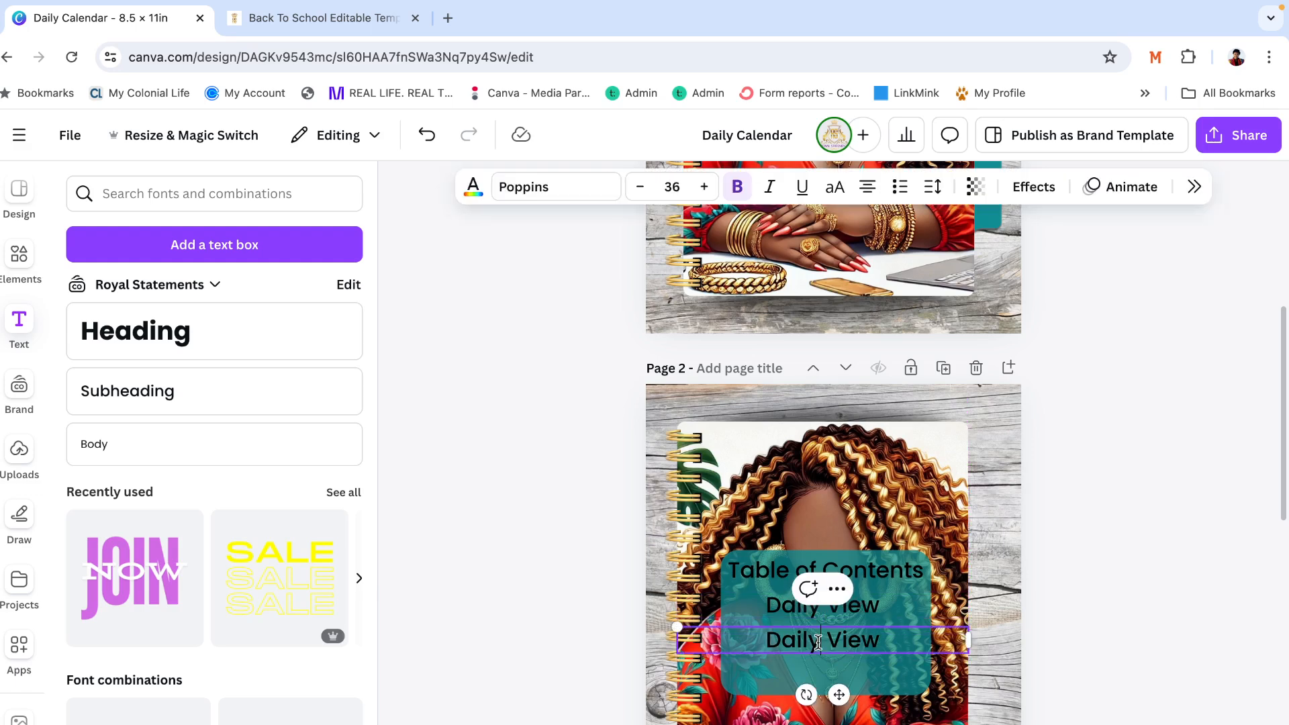
double_click(819, 643)
text(Montly)
key(Escape)
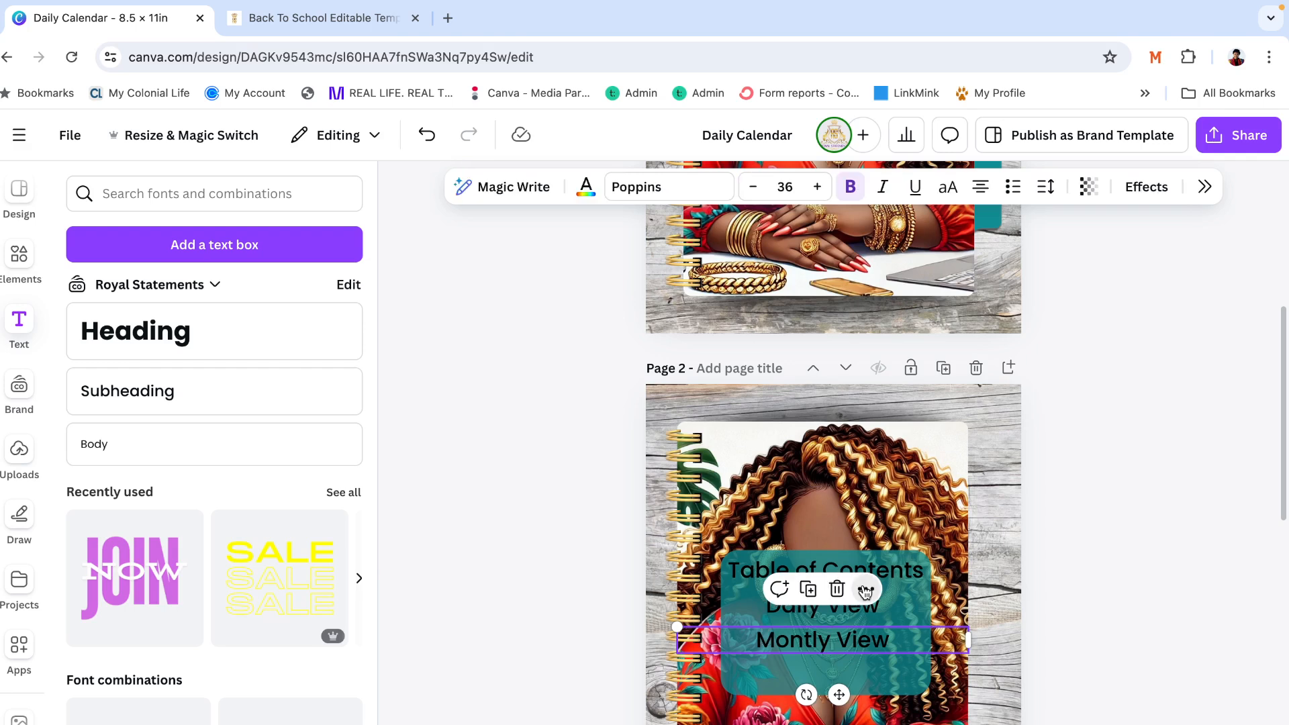
click(867, 589)
click(1080, 601)
click(1078, 599)
click(801, 641)
click(802, 640)
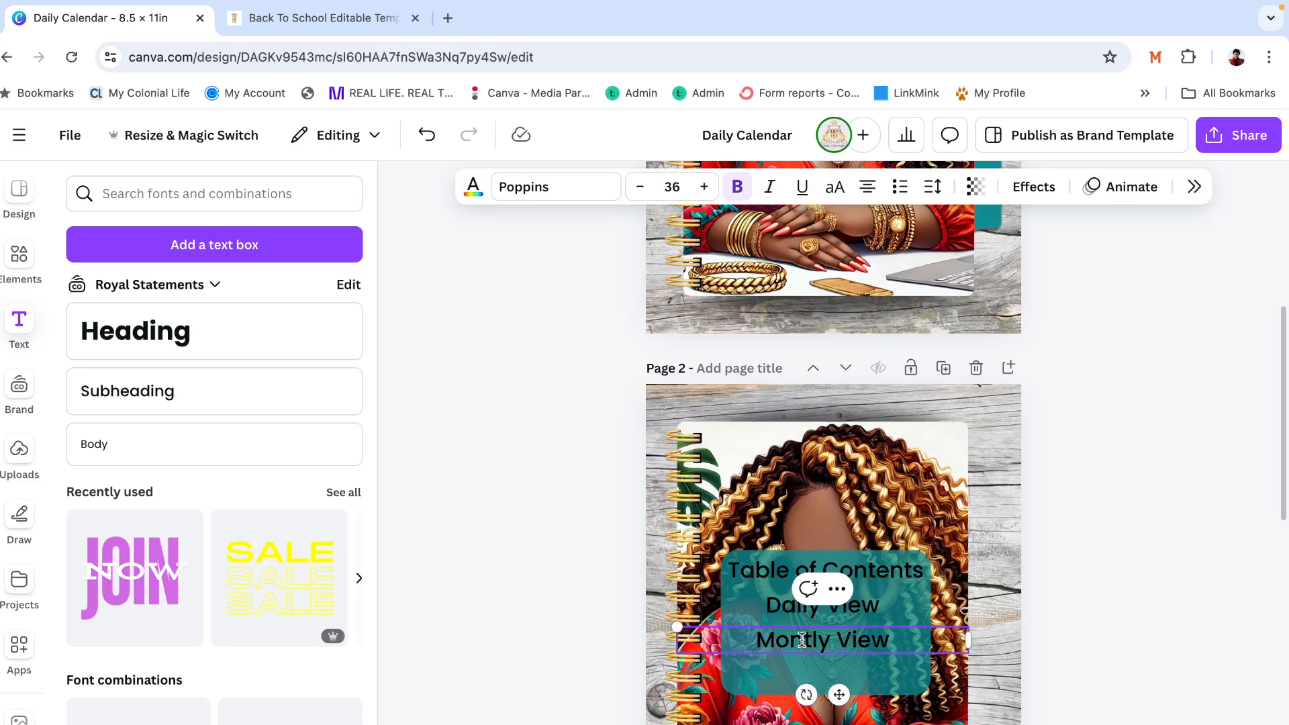
key(Right)
text(h)
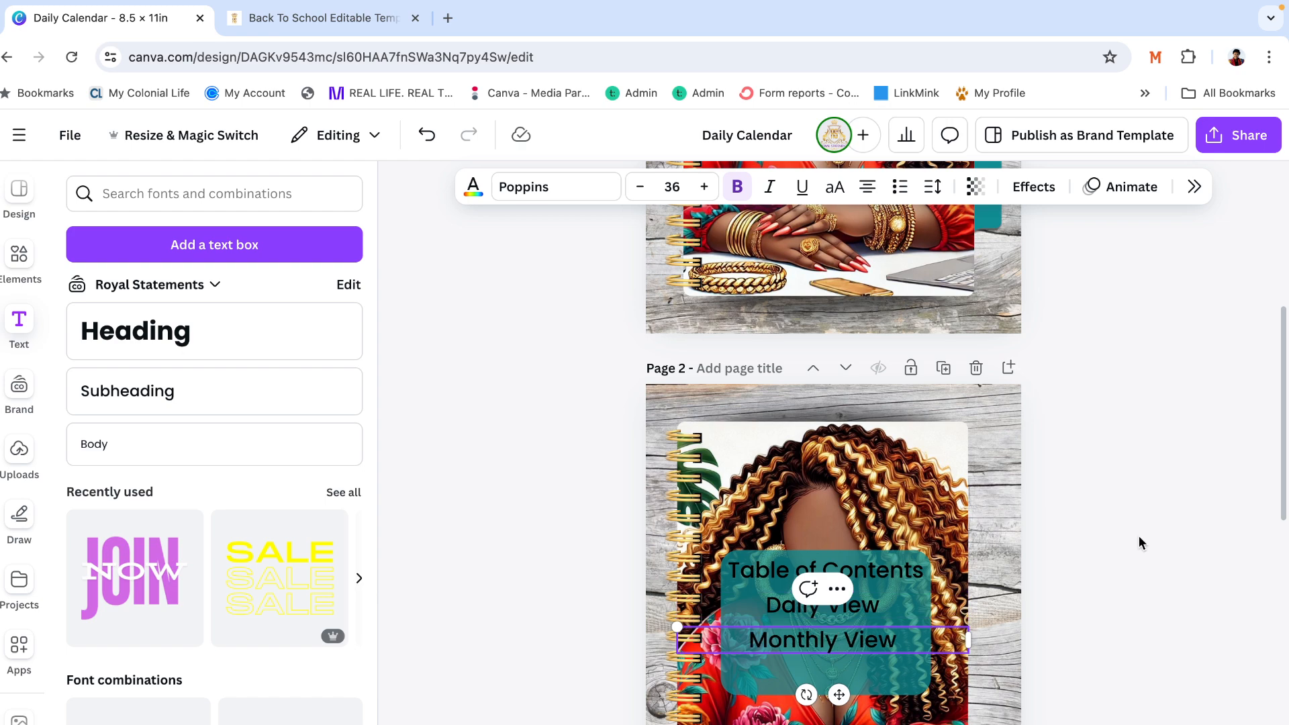
click(1139, 536)
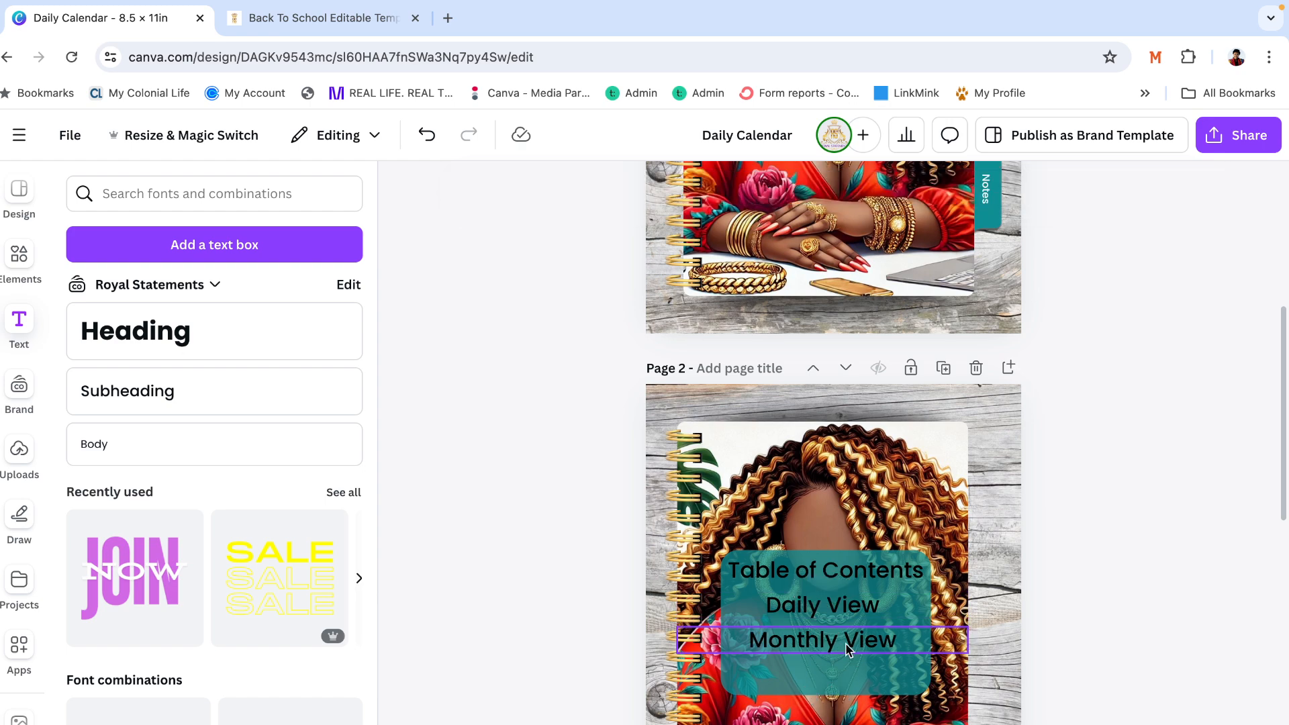
Duplicate the "Monthly View" line, place the copy directly below it and replace its wording with "Notes"
drag(797, 645, 800, 685)
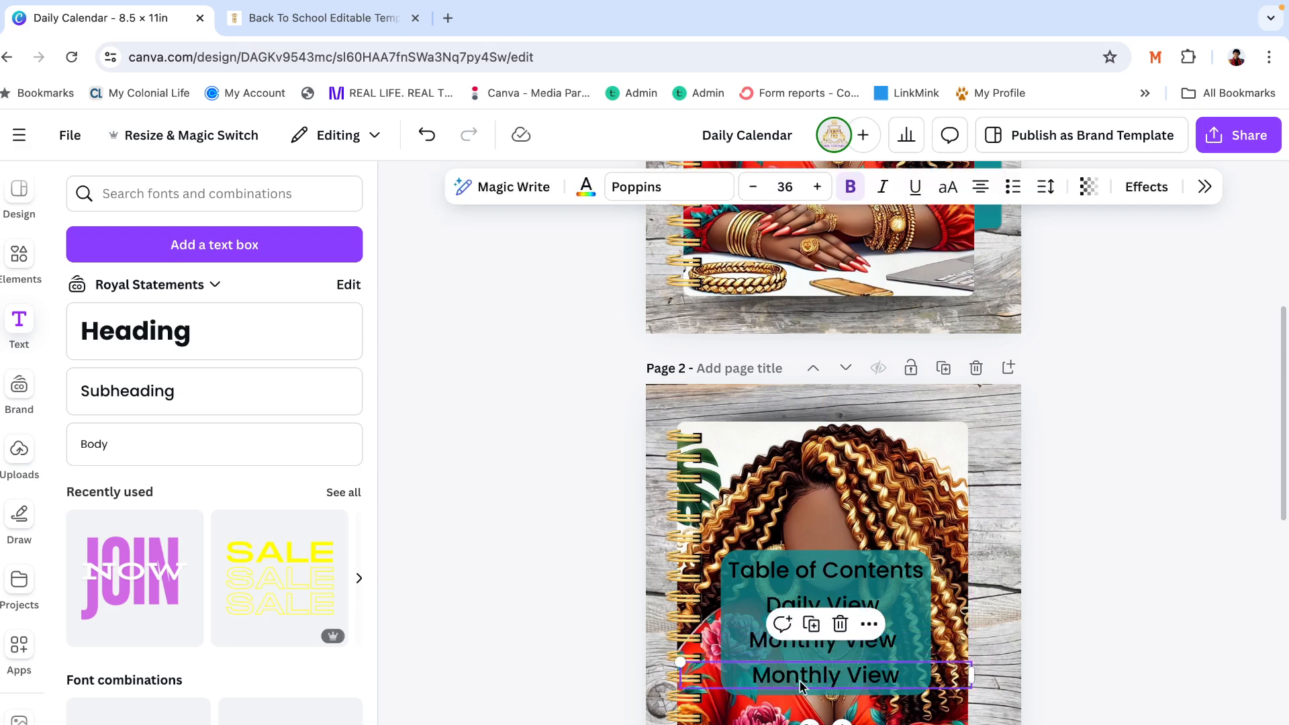
double_click(800, 682)
text(Notes)
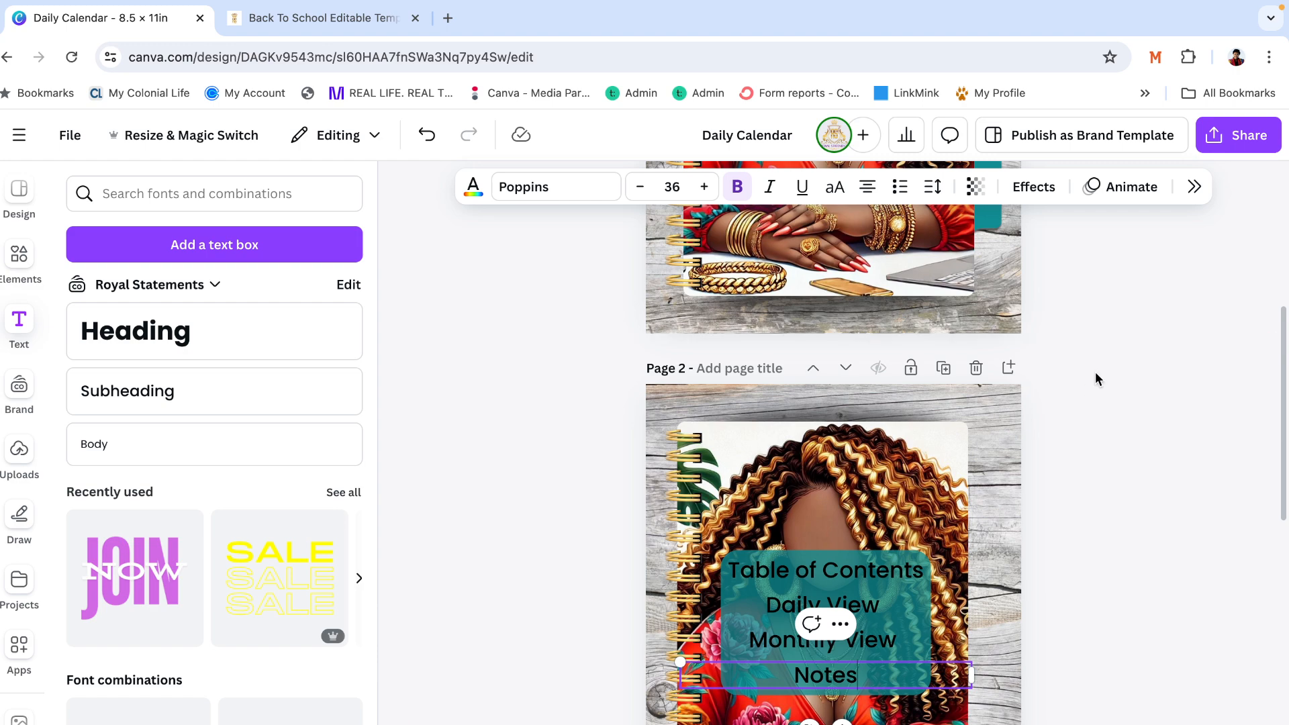
Add the uploaded picture of the woman in the red floral dress to page 3 and enlarge it to cover the whole page
scroll(1095, 379, up, 5)
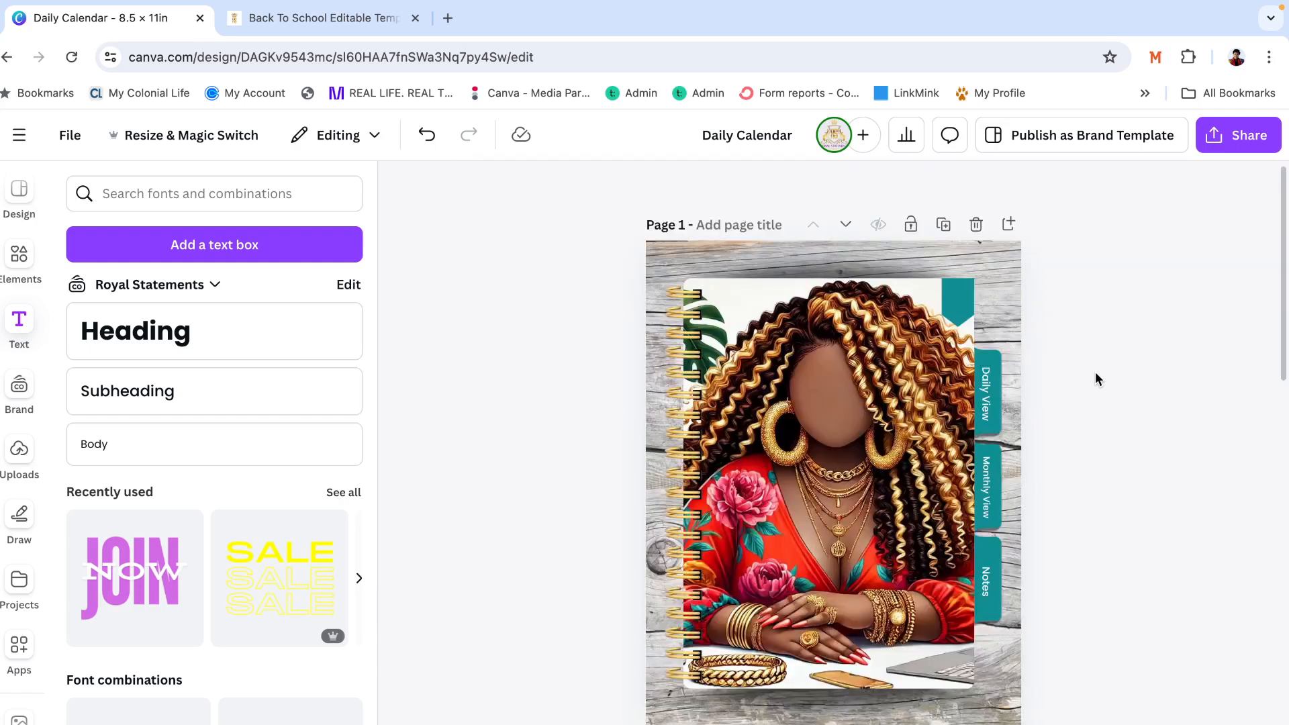
scroll(1094, 379, down, 4)
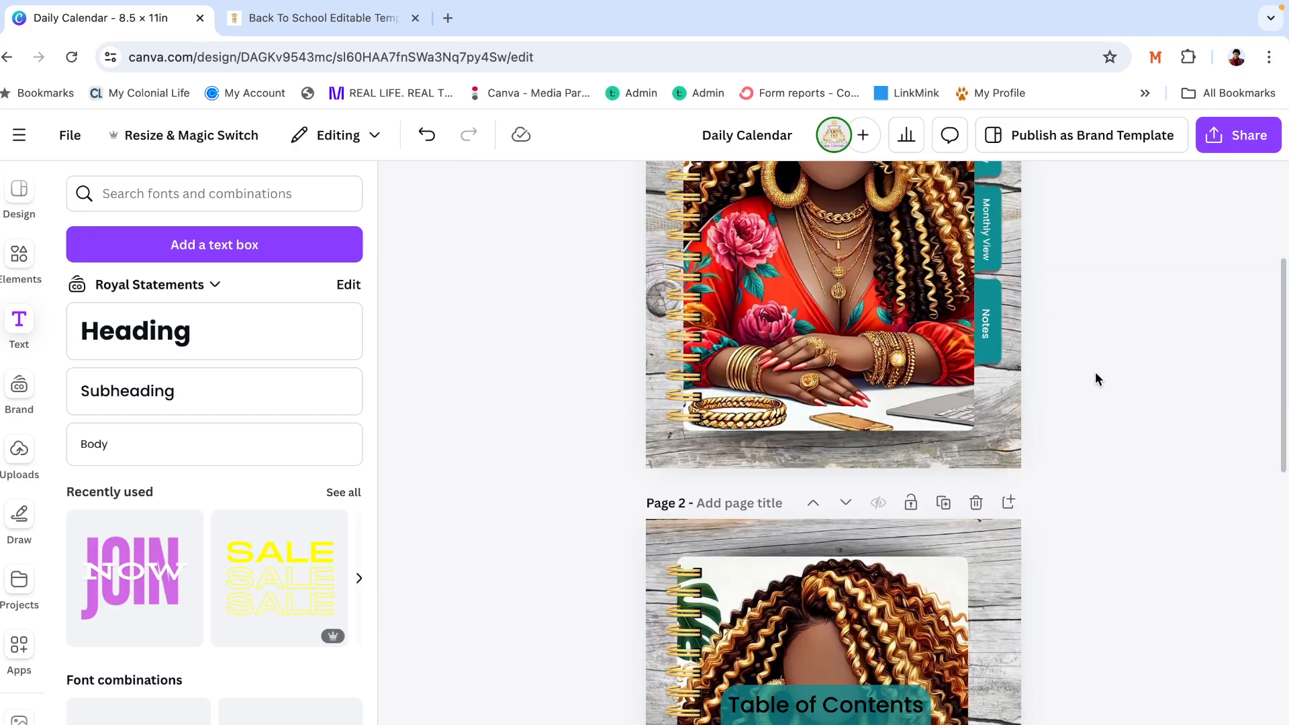
scroll(1095, 380, down, 8)
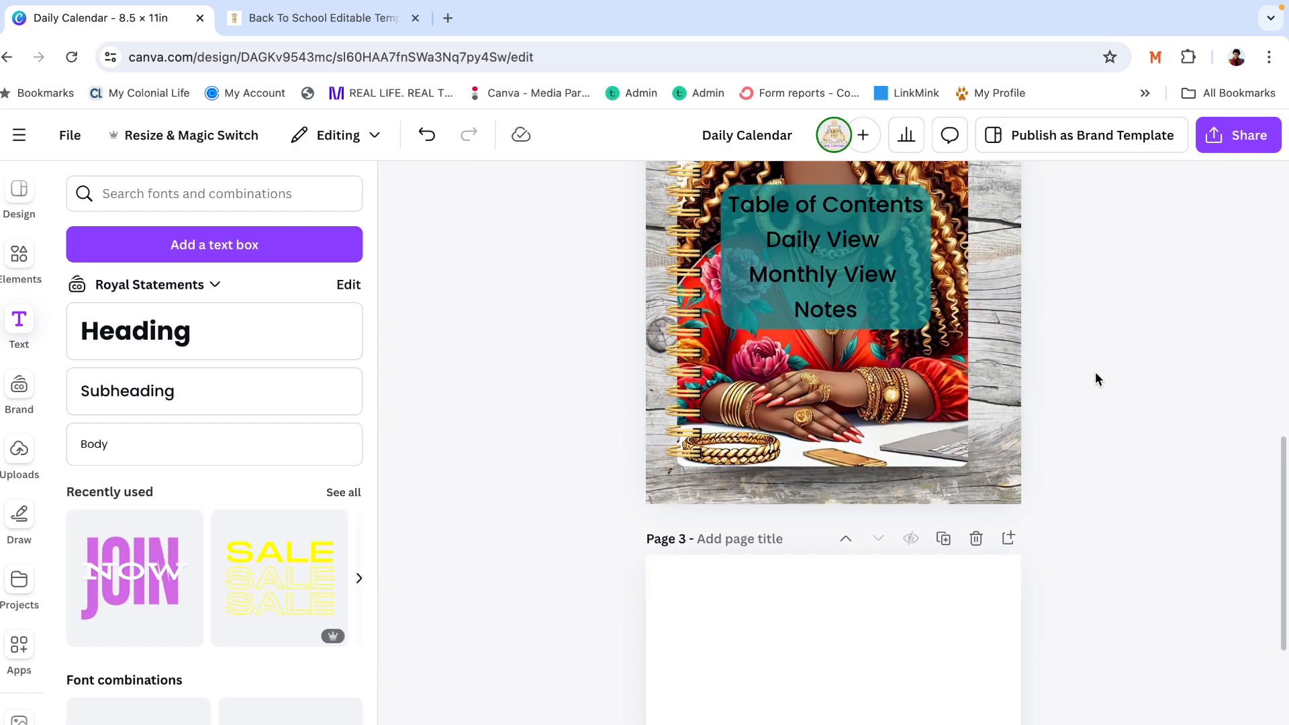
scroll(915, 598, down, 4)
click(917, 602)
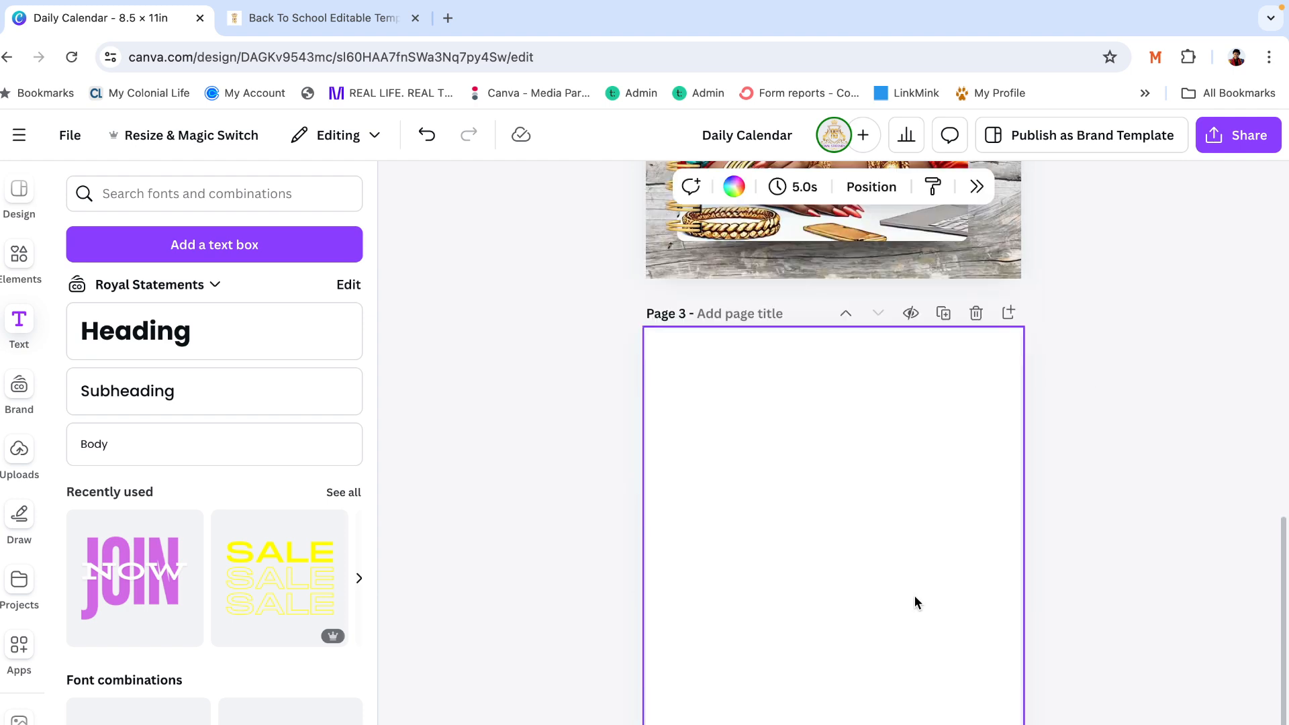
click(20, 450)
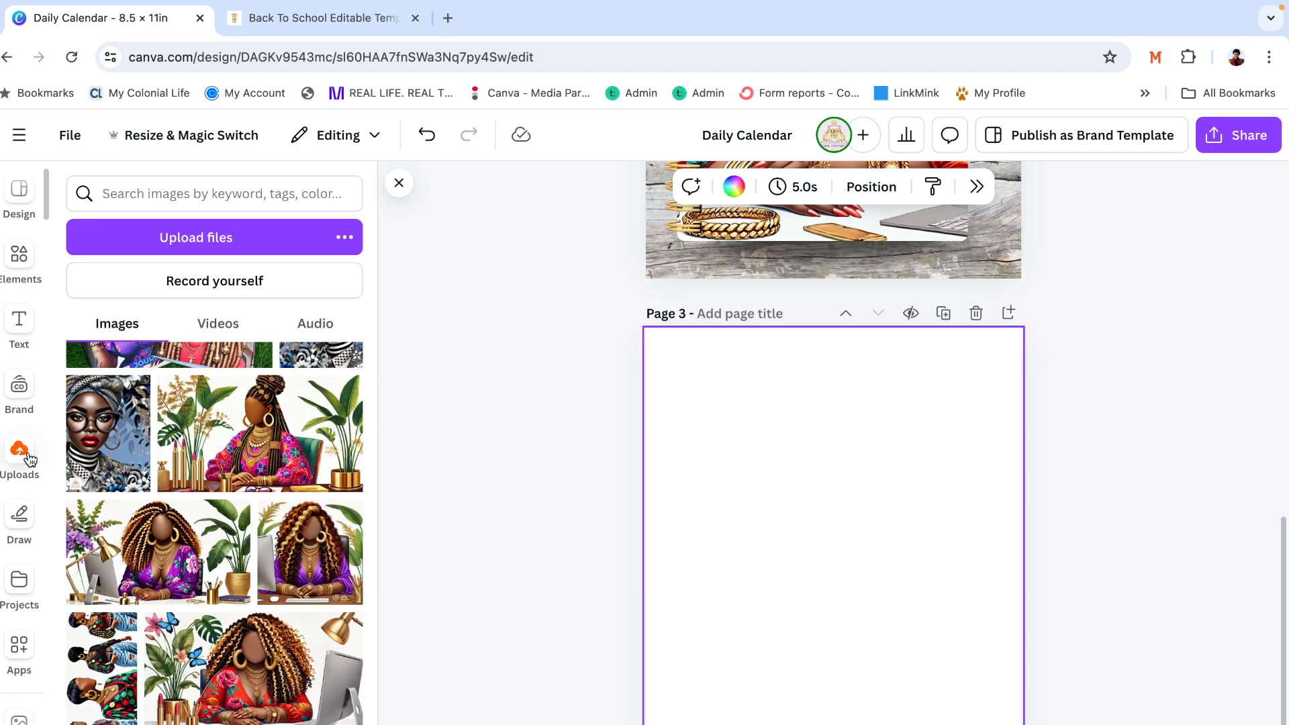
scroll(272, 589, down, 2)
click(272, 588)
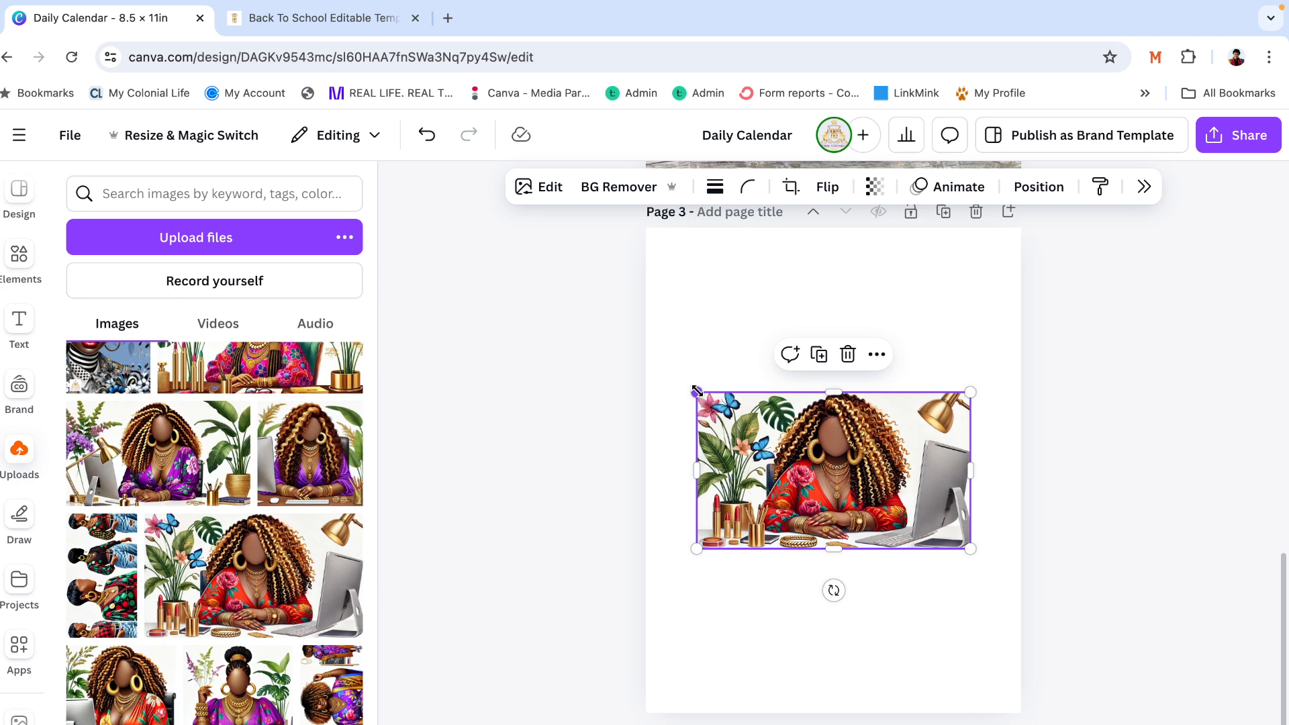
drag(696, 391, 389, 201)
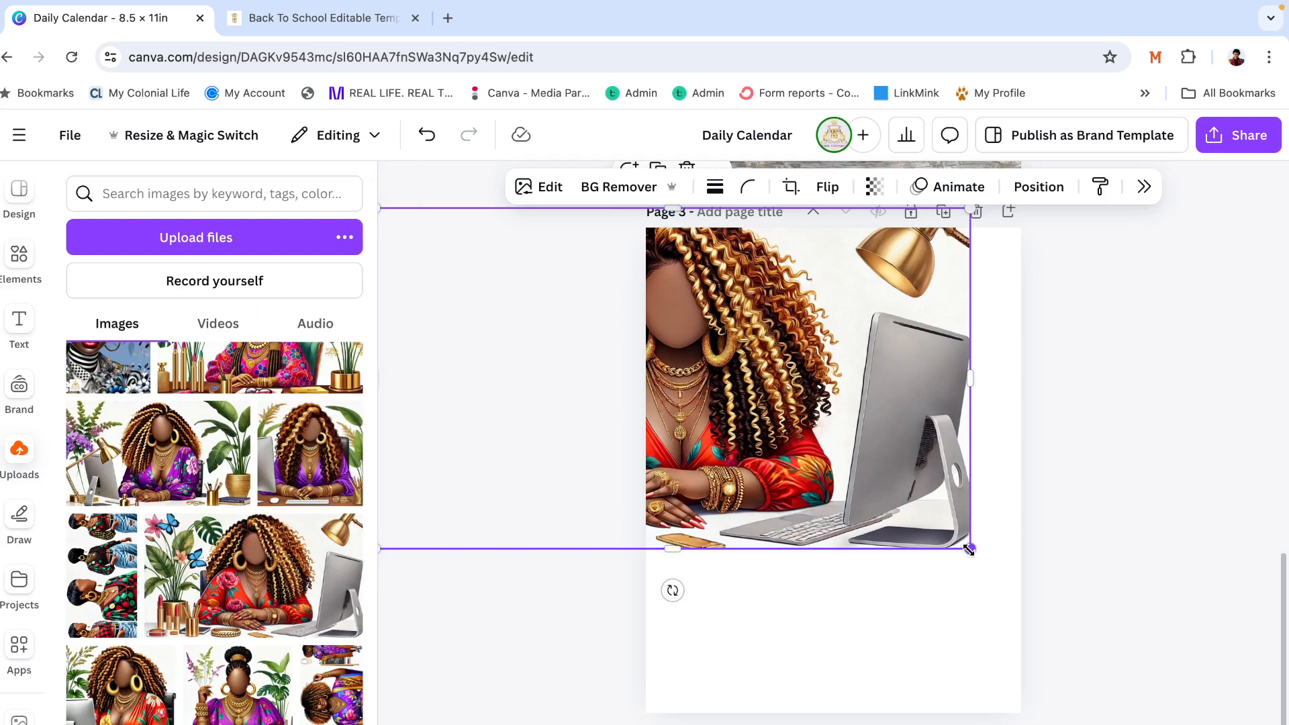
drag(969, 549, 1263, 716)
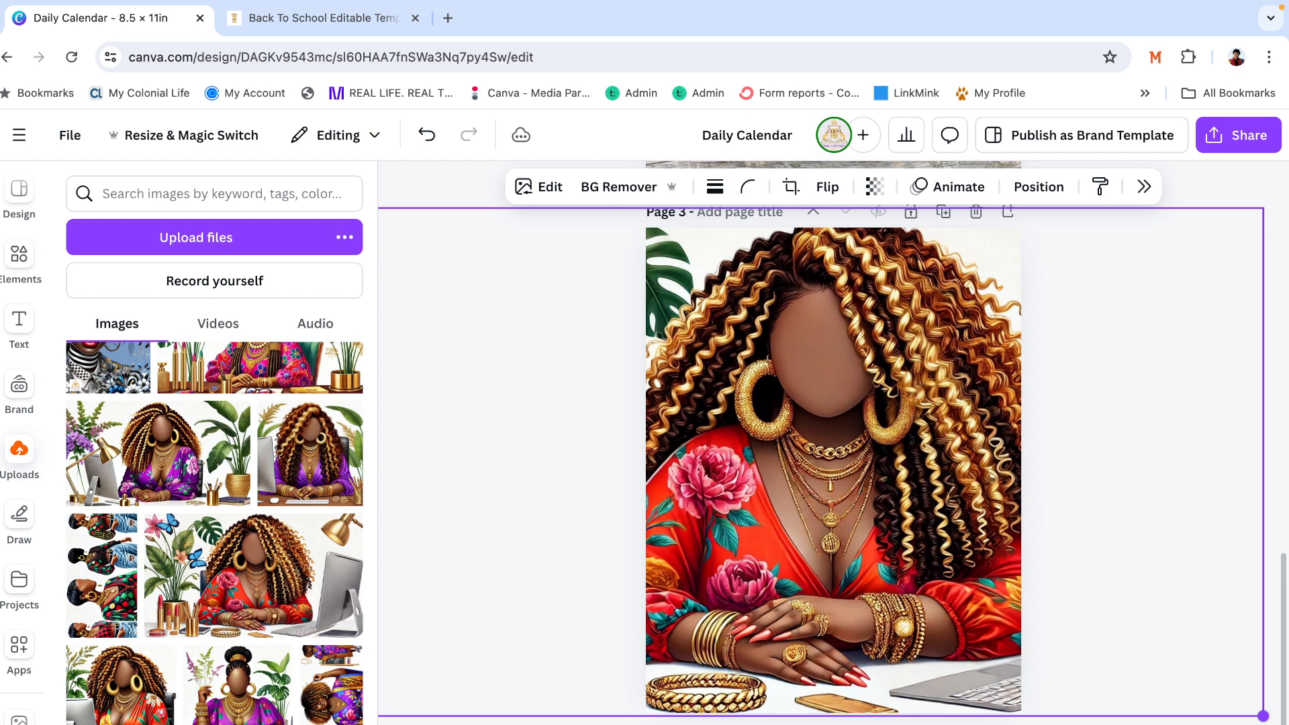
drag(930, 470, 955, 479)
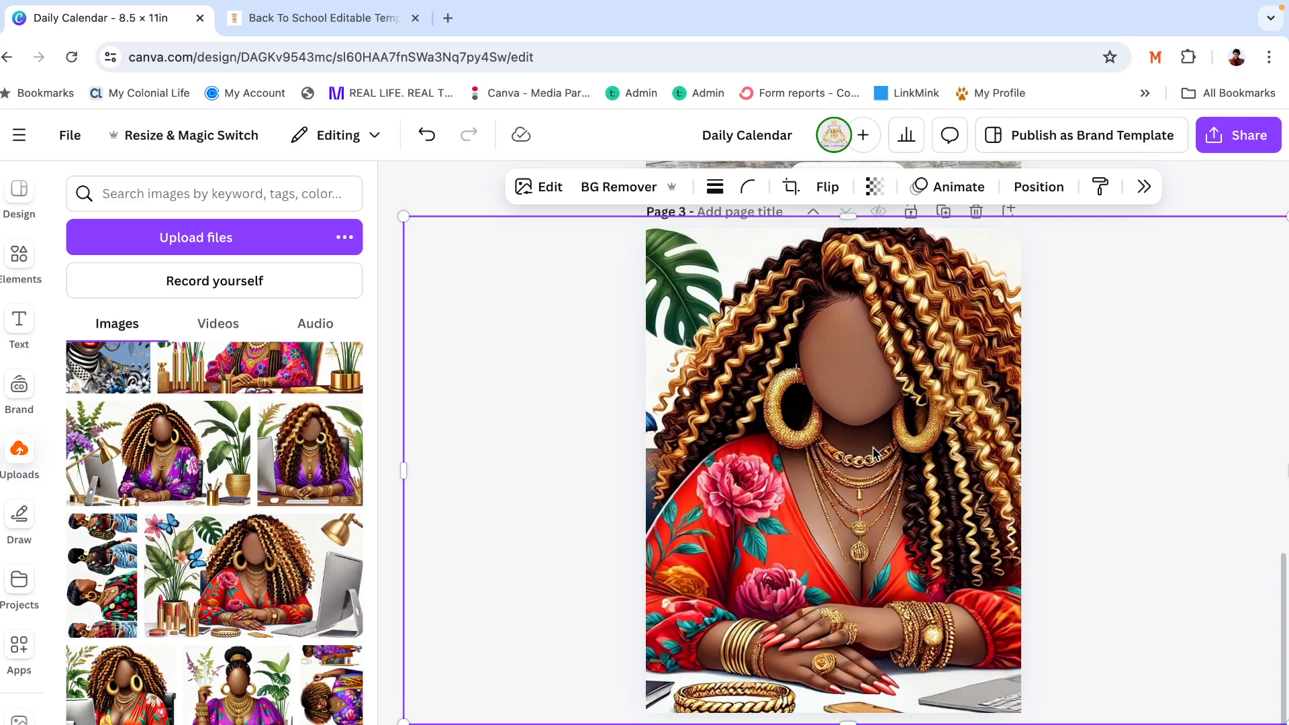
click(493, 416)
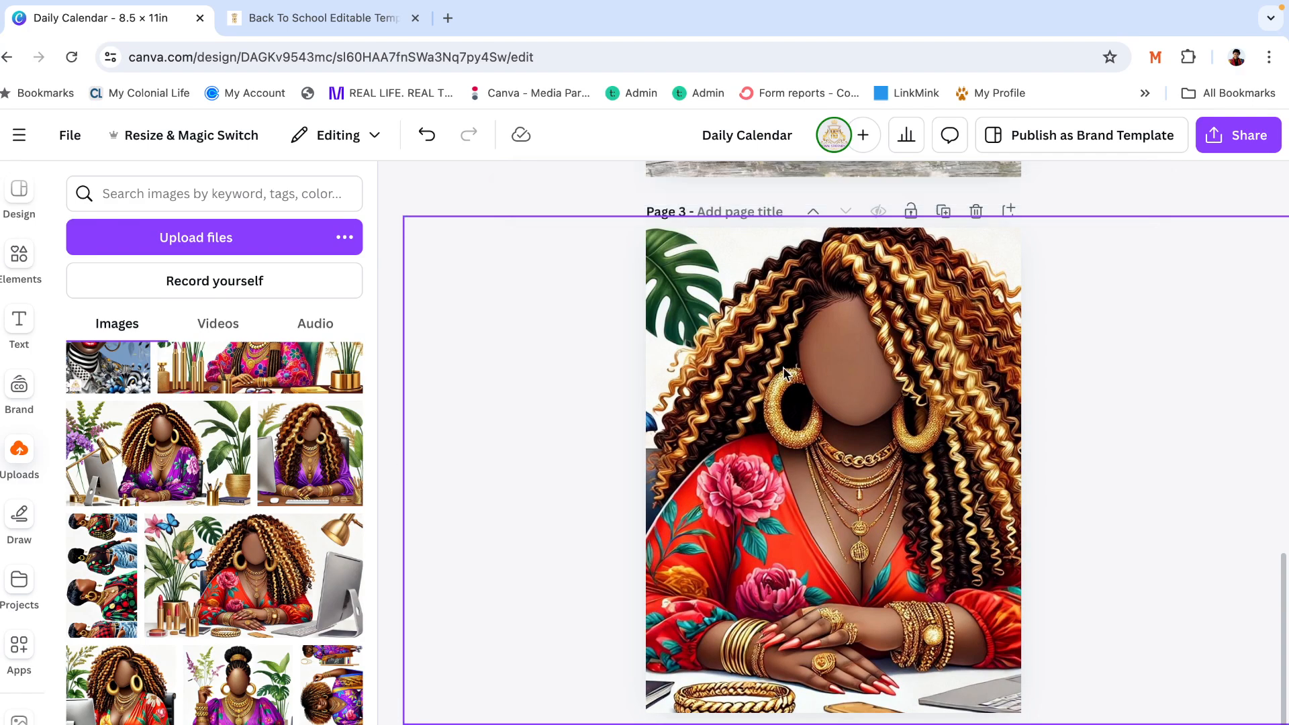
Lower the opacity of page 3's picture to turn it into a faded background
click(787, 373)
click(874, 188)
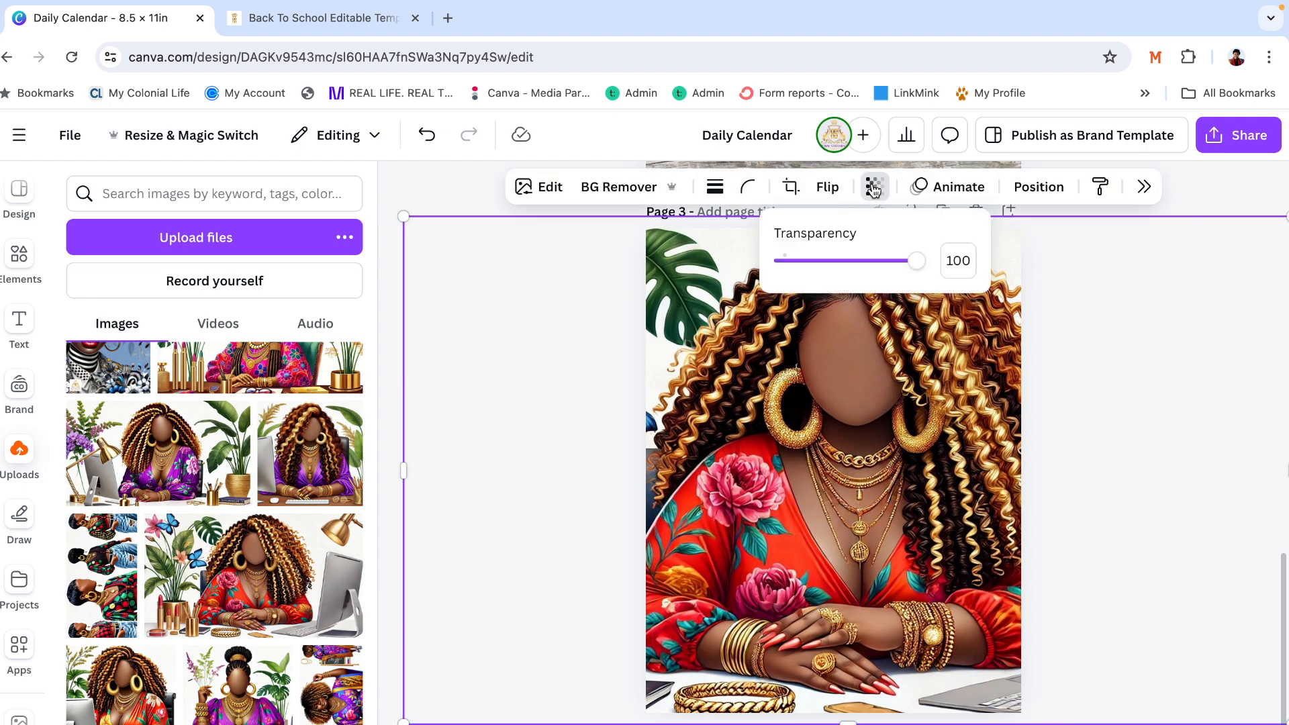
click(877, 262)
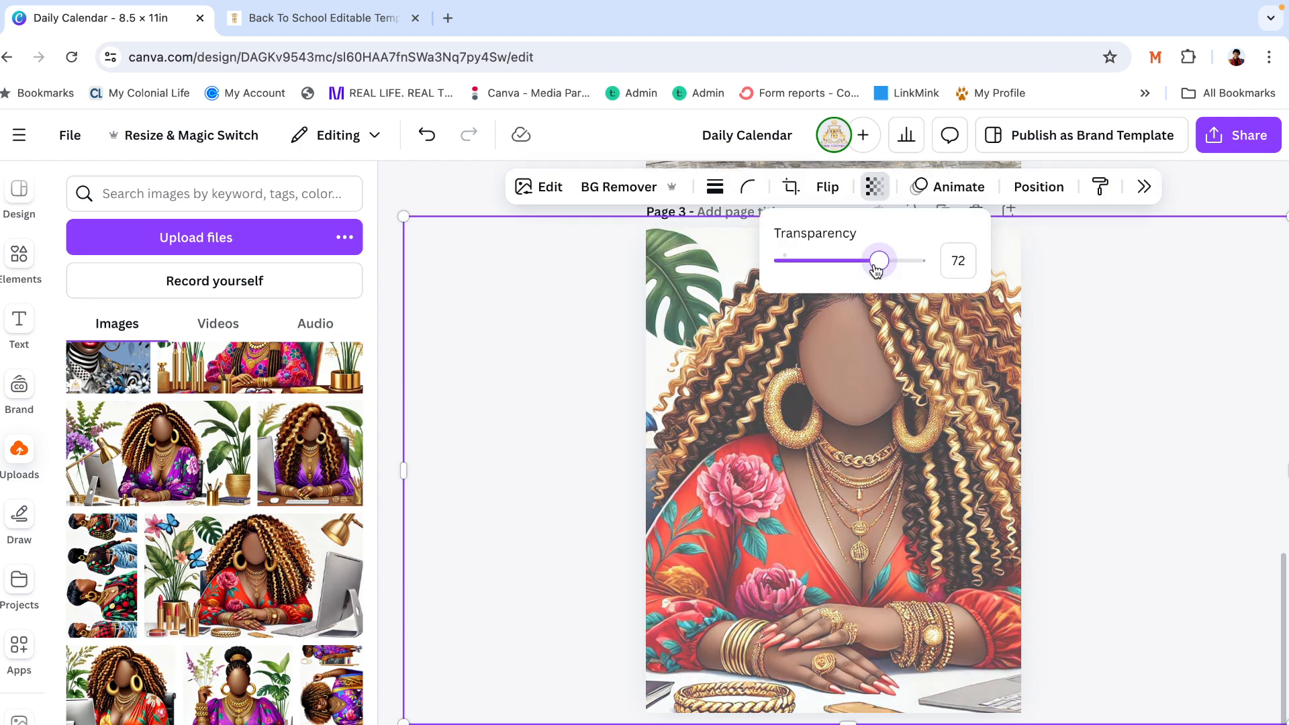
drag(877, 269, 866, 274)
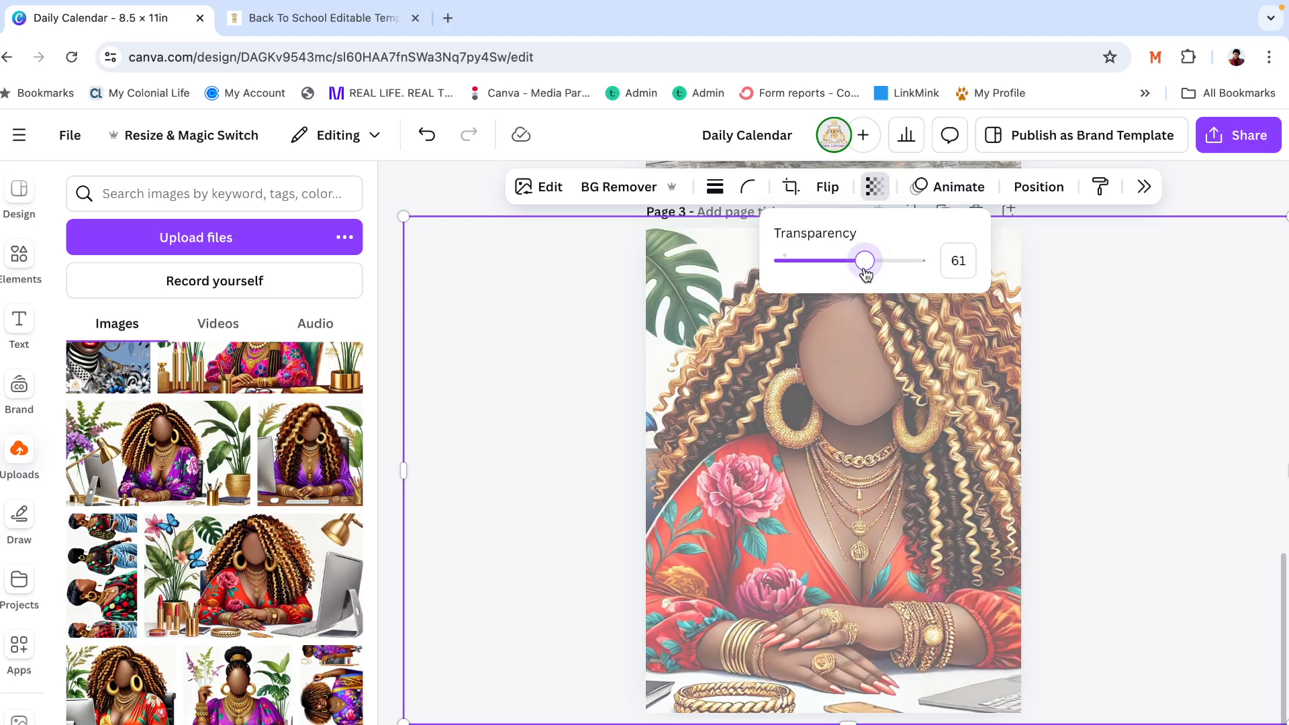
drag(866, 273, 832, 273)
click(1214, 240)
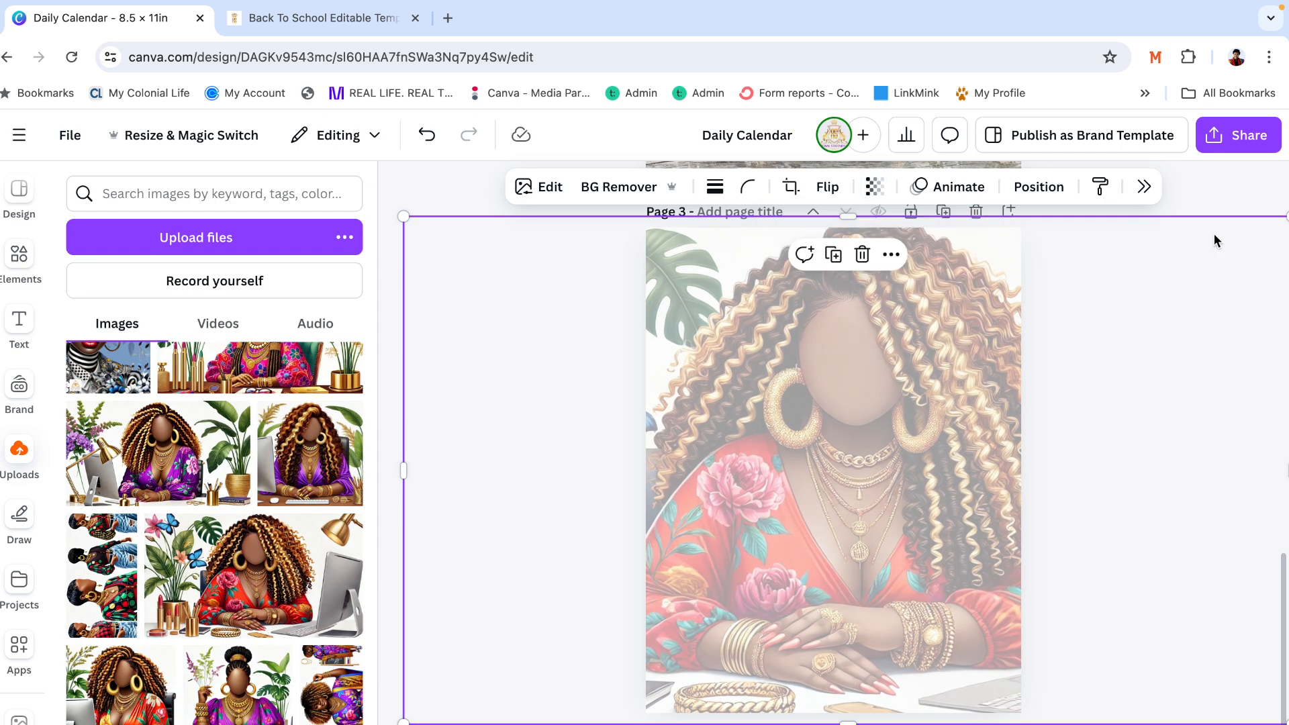
click(1214, 241)
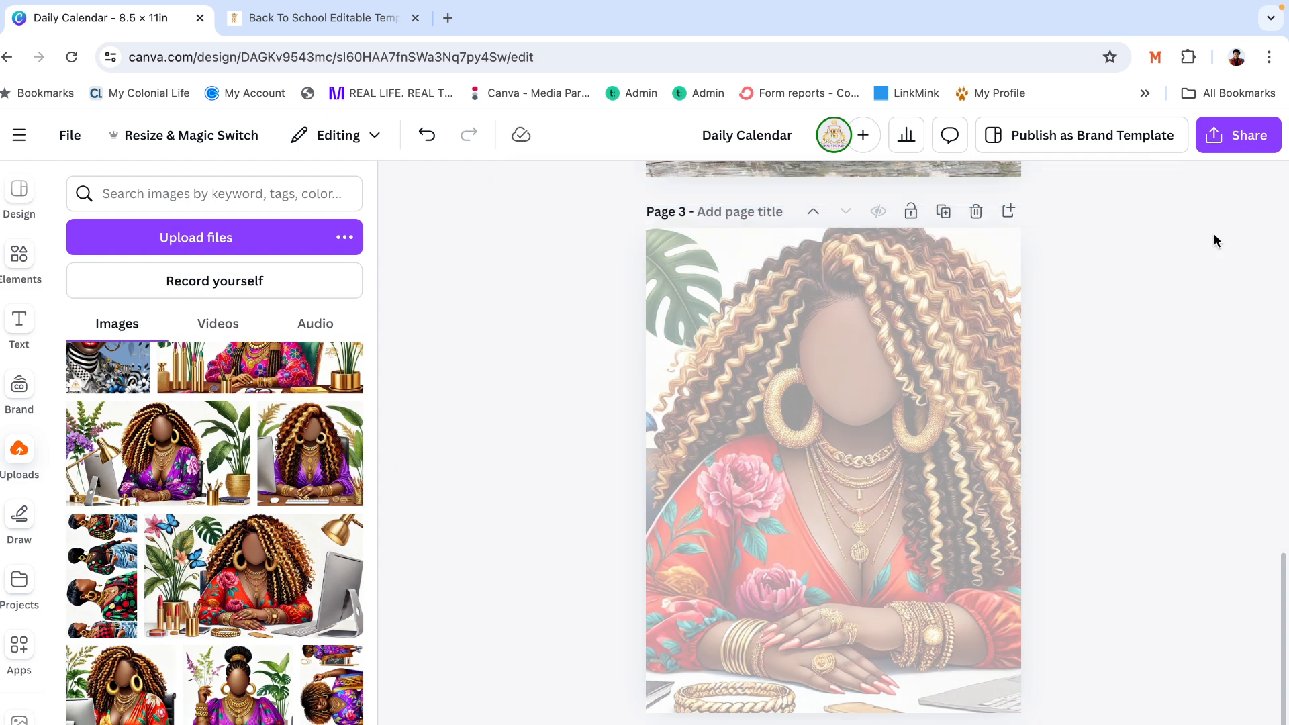
Add a subheading text reading "Weekly View" to page 3
click(20, 323)
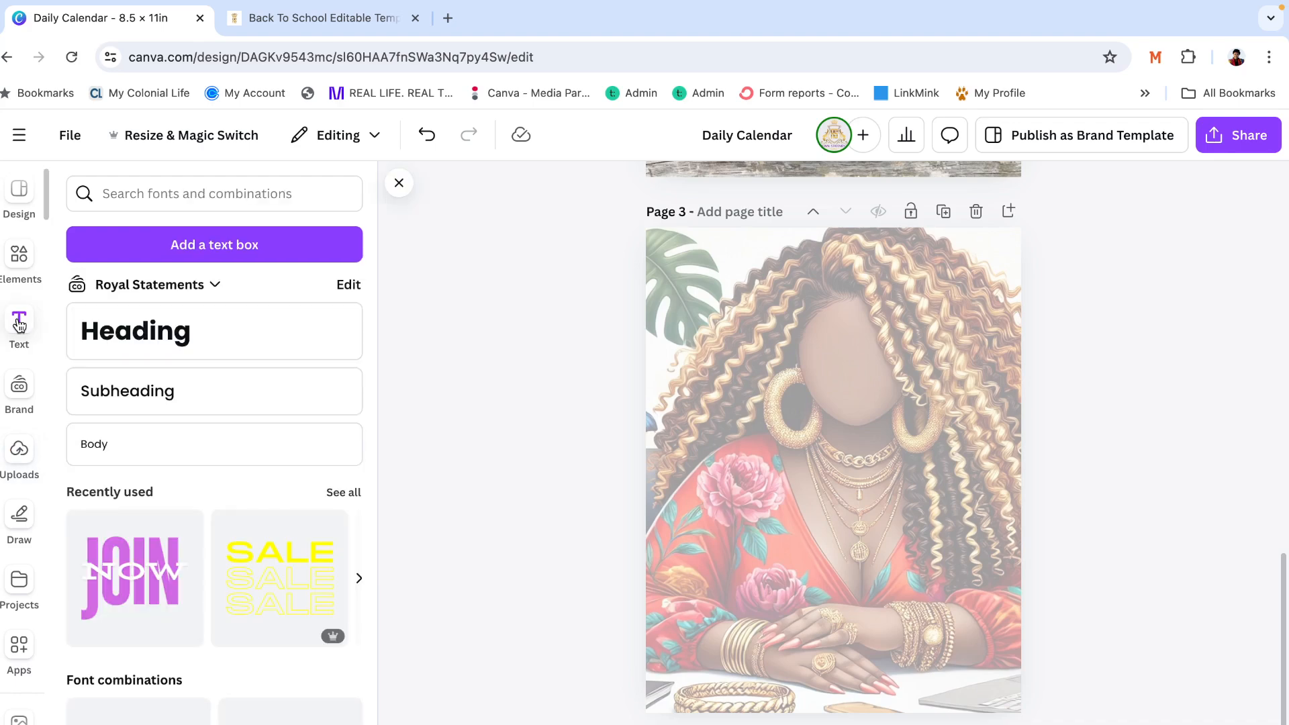
click(180, 391)
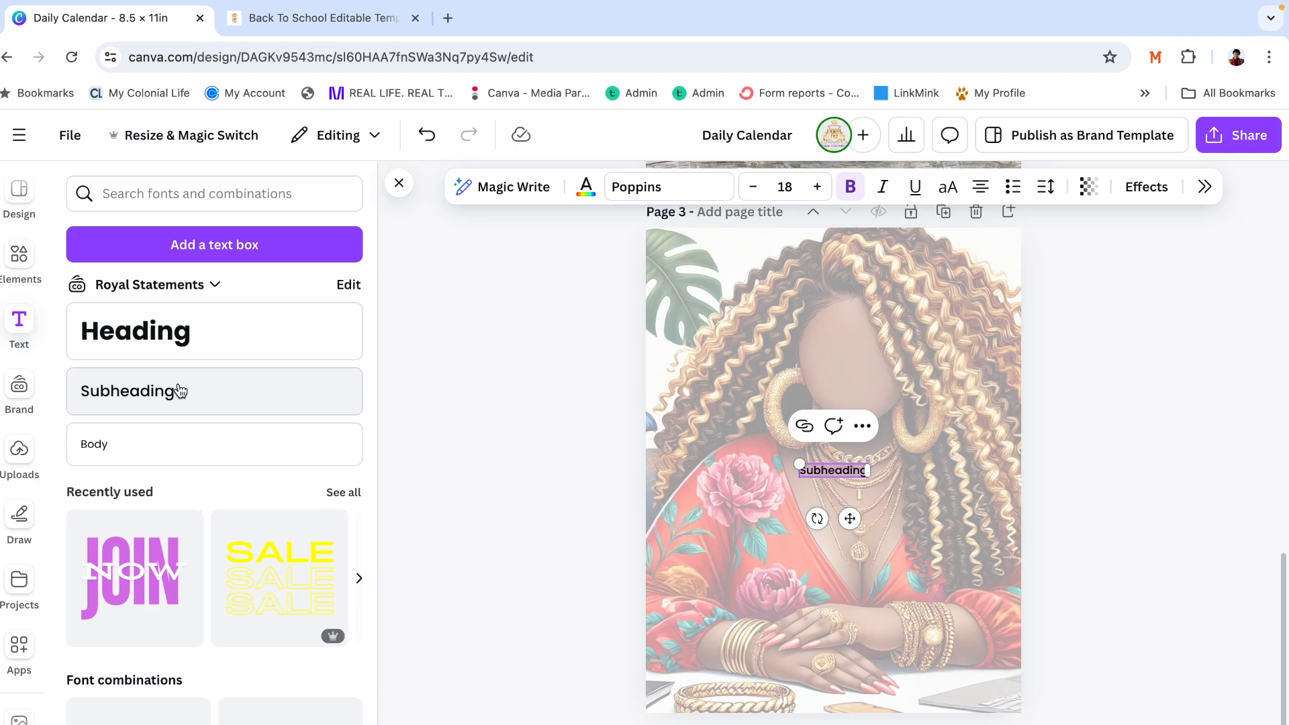
text(Daily)
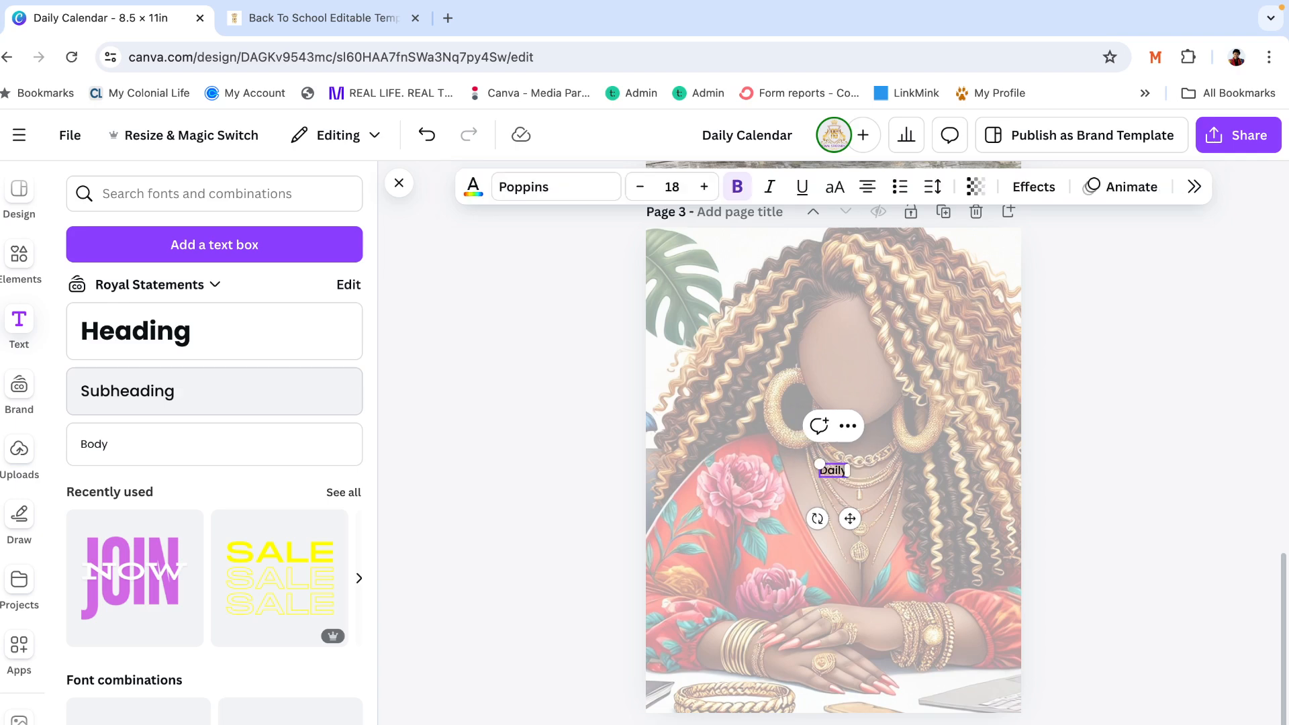
key(BackSpace)
key(BackSpace)
key(BackSpace)
key(BackSpace)
key(BackSpace)
text(Weekly View)
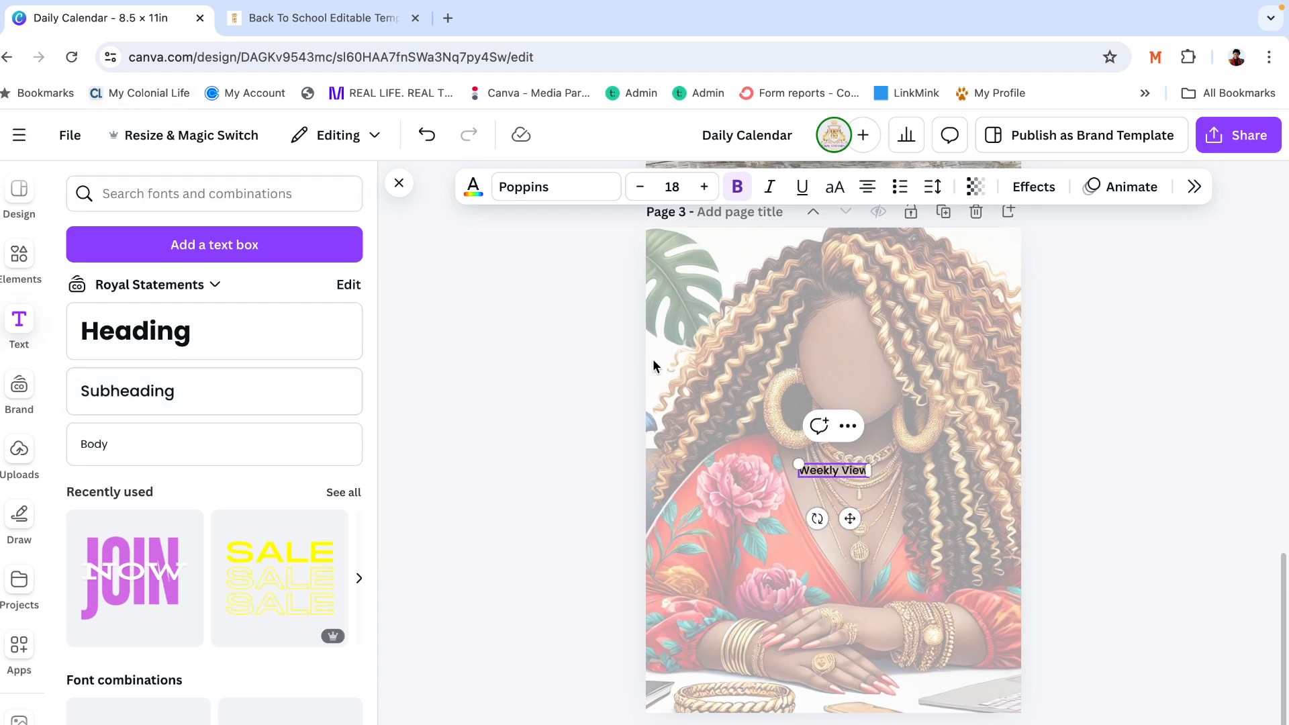
Enlarge the "Weekly View" text to about size 32 and change its font to Blacksword
drag(798, 464, 744, 454)
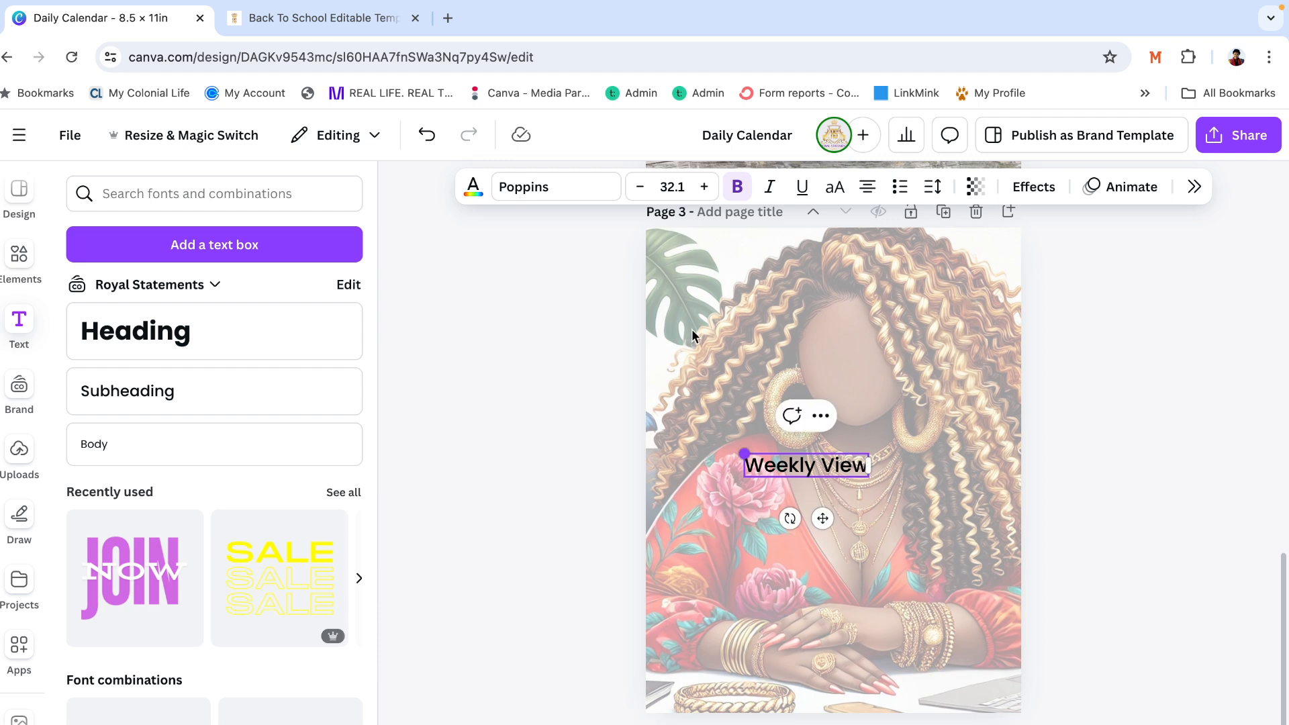
click(581, 195)
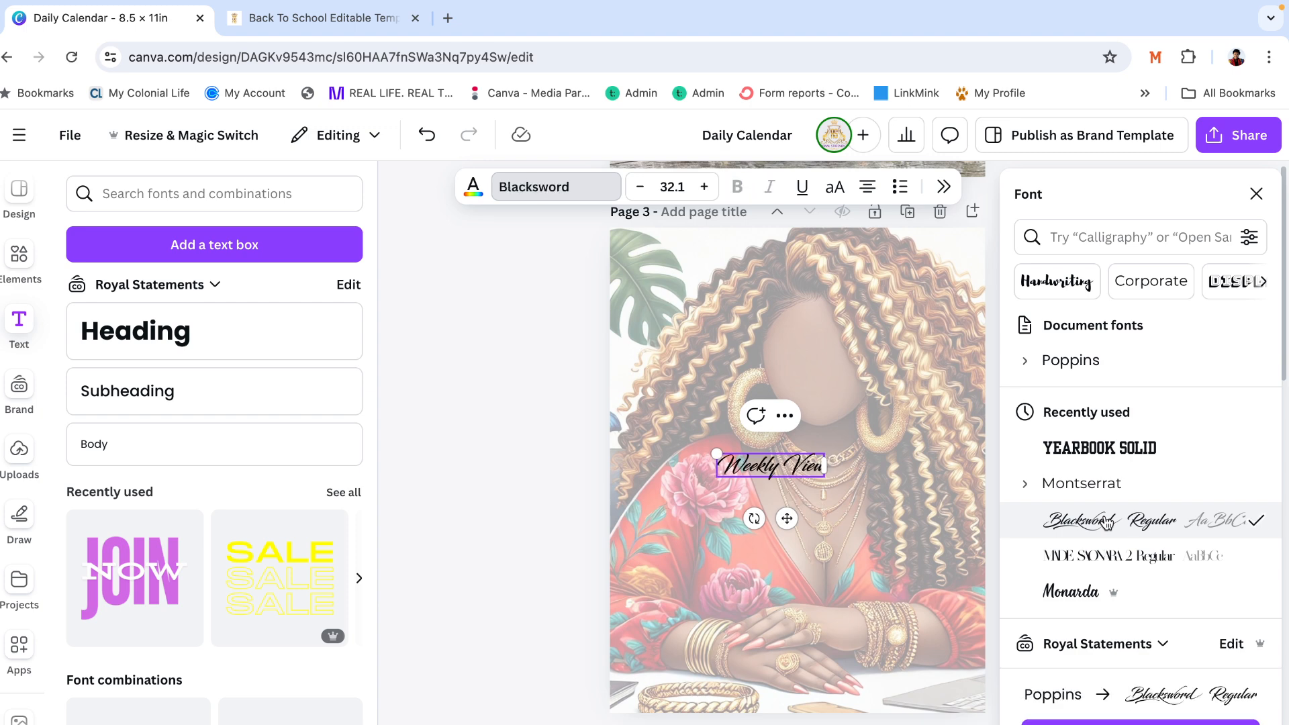
click(1256, 195)
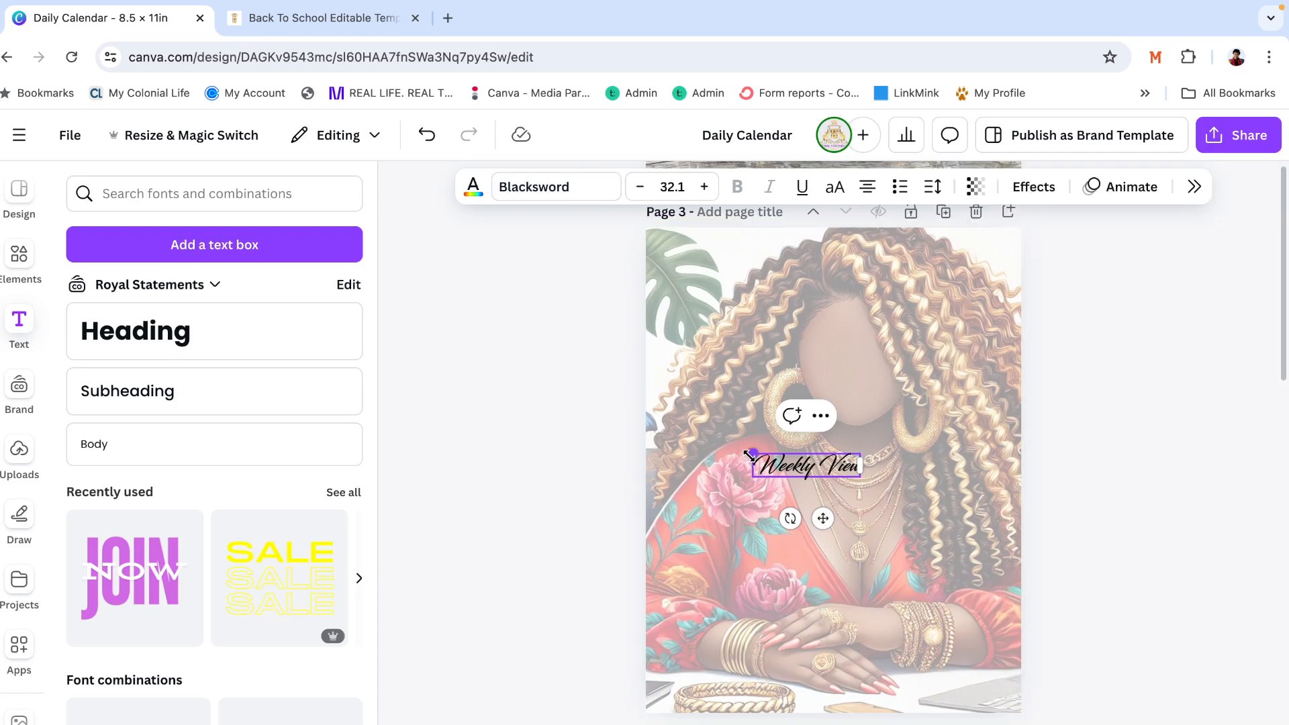
Enlarge the "Weekly View" text to about size 94 and move it down over the woman's hands near the page's lower edge
drag(751, 456, 660, 434)
drag(861, 477, 961, 533)
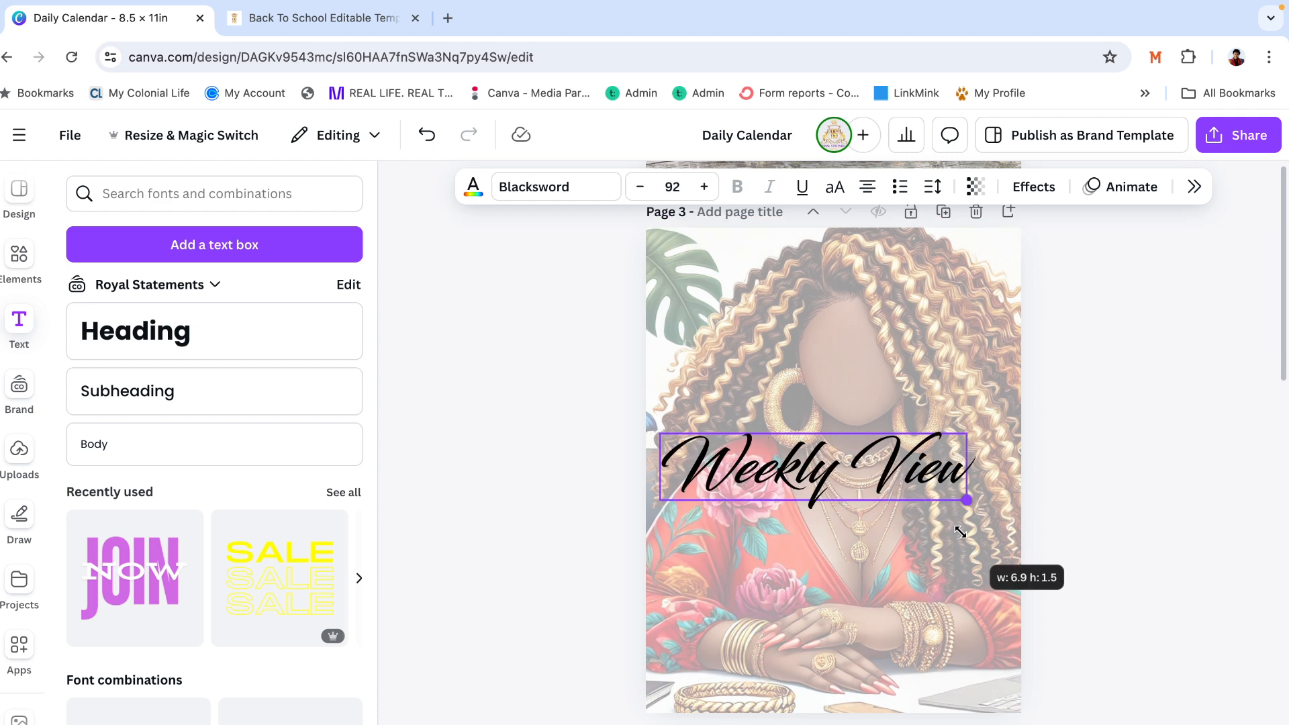
click(1128, 370)
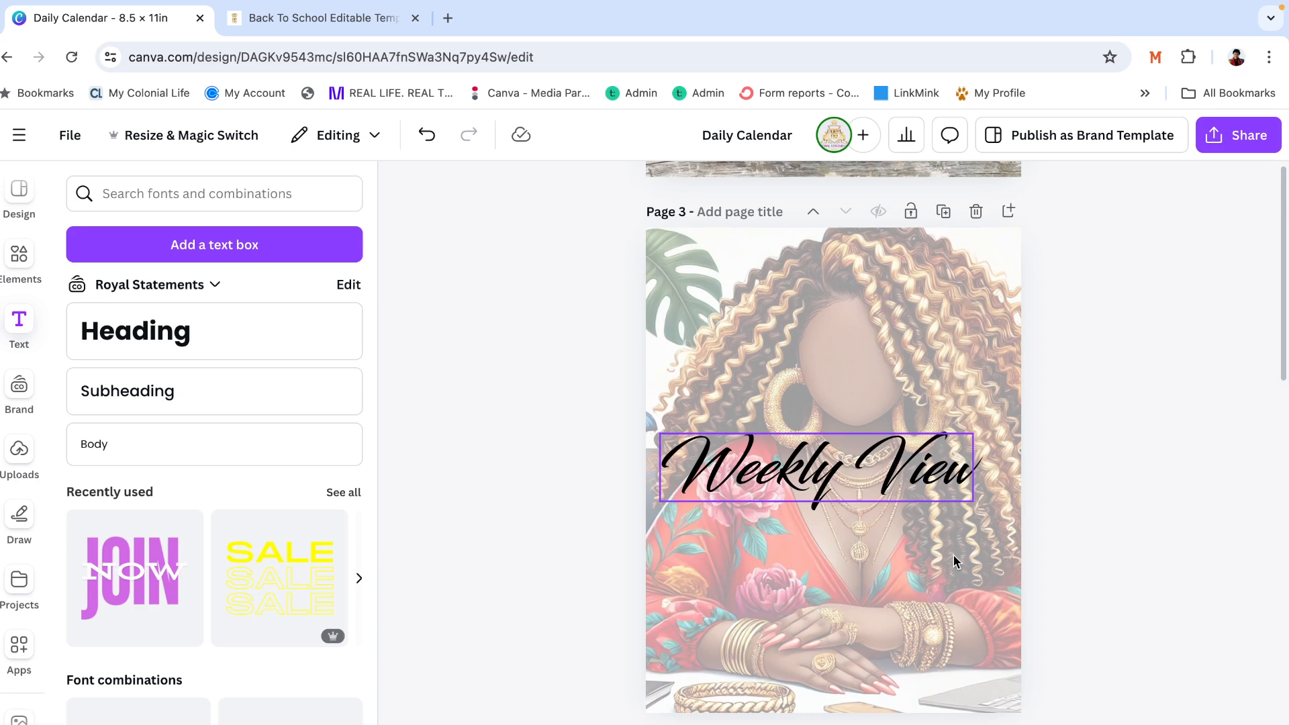
drag(941, 461, 972, 634)
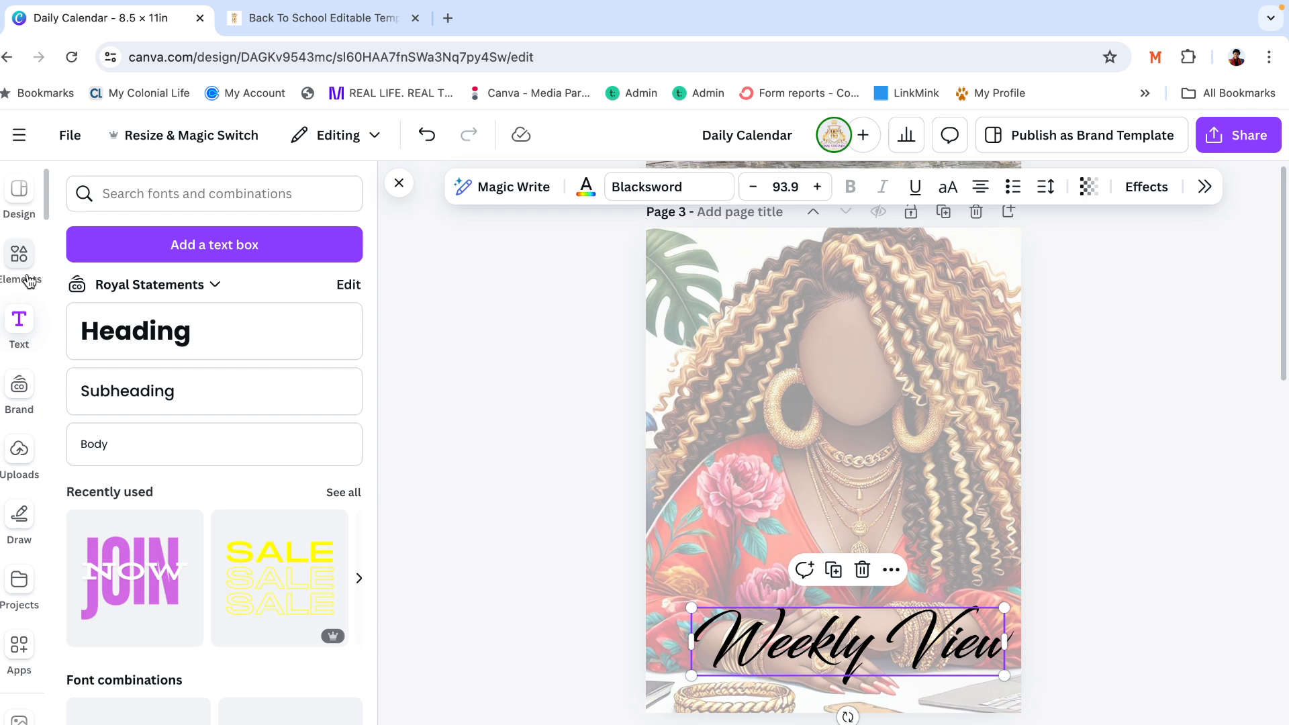
Add a rounded rectangle behind the "Weekly View" text on page 3, stretched past the page's edge, and centre the text on it
click(20, 259)
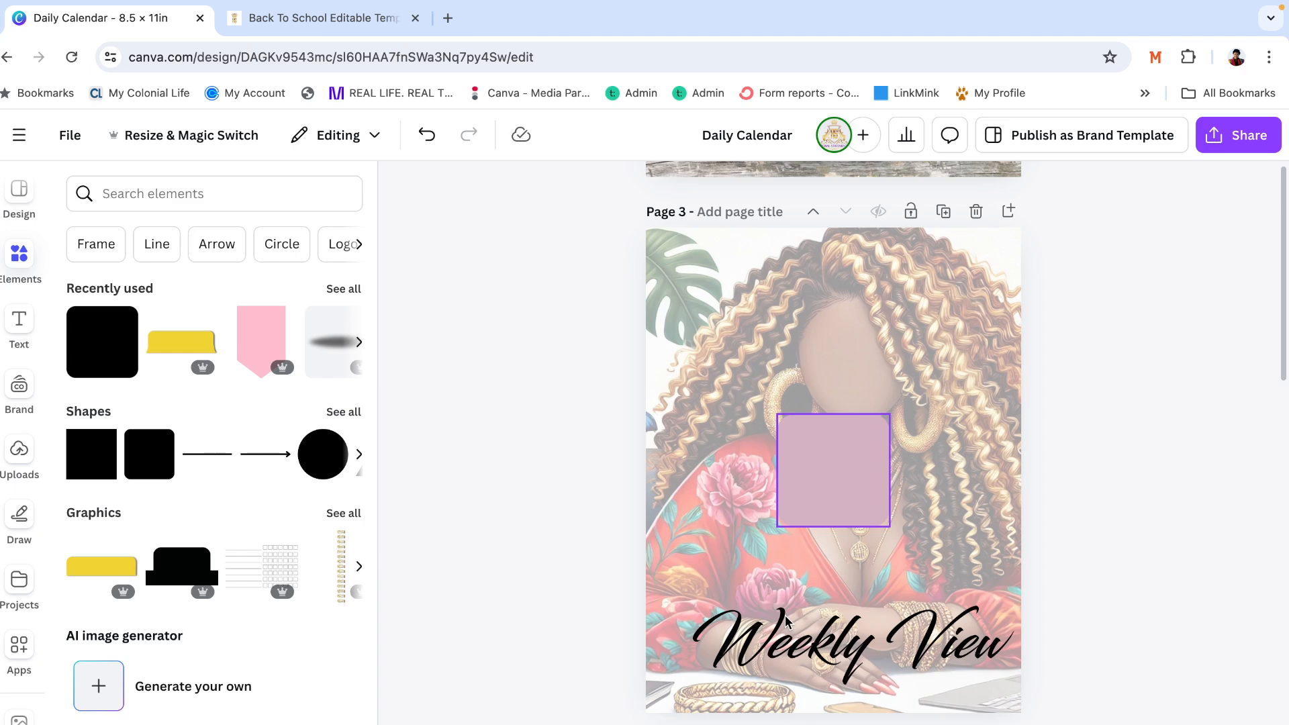
drag(880, 465, 786, 622)
drag(798, 626, 1092, 626)
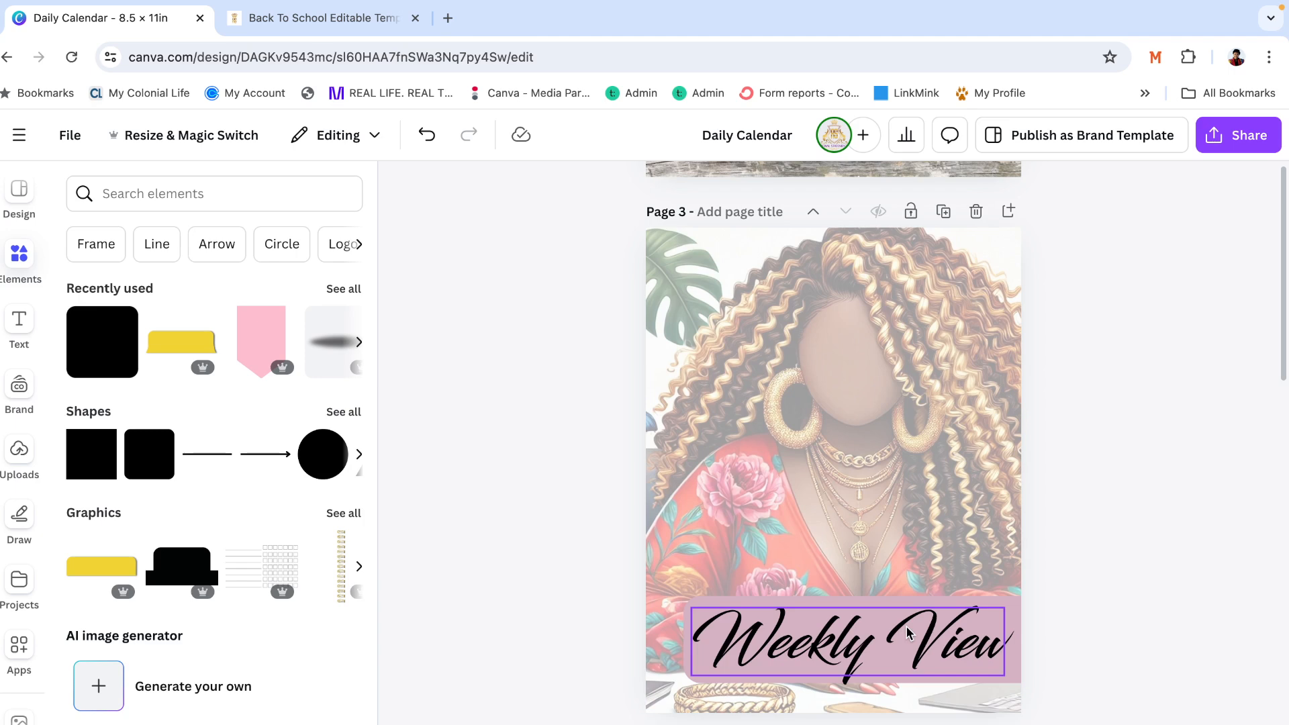
drag(908, 633, 937, 642)
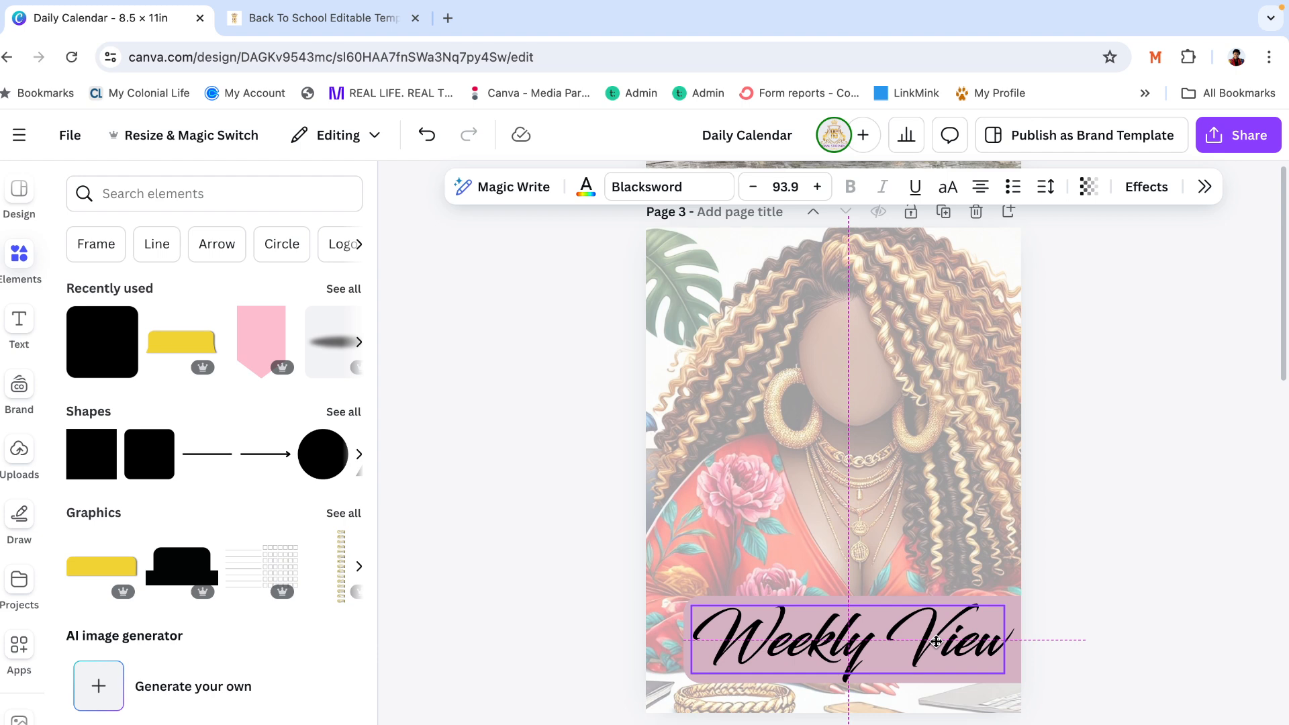
Colour the banner on page 3 teal and its "Weekly View" text white
click(688, 601)
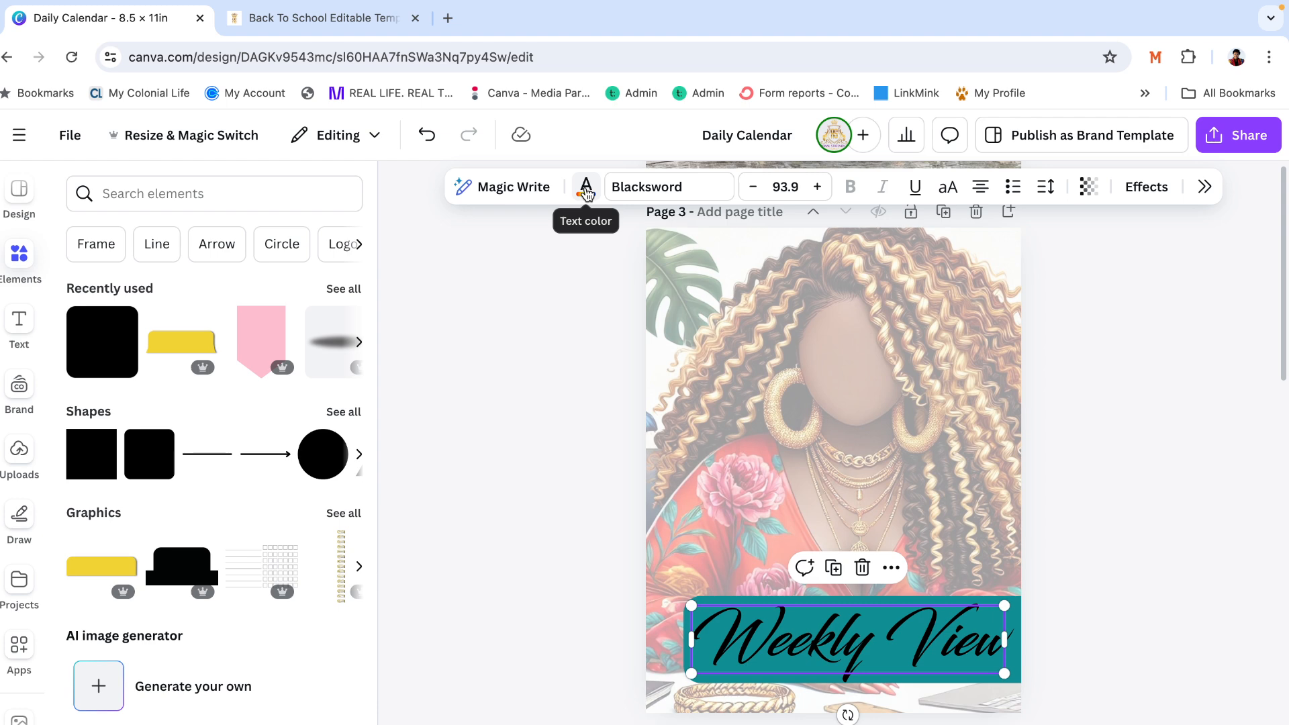
click(586, 193)
click(1162, 328)
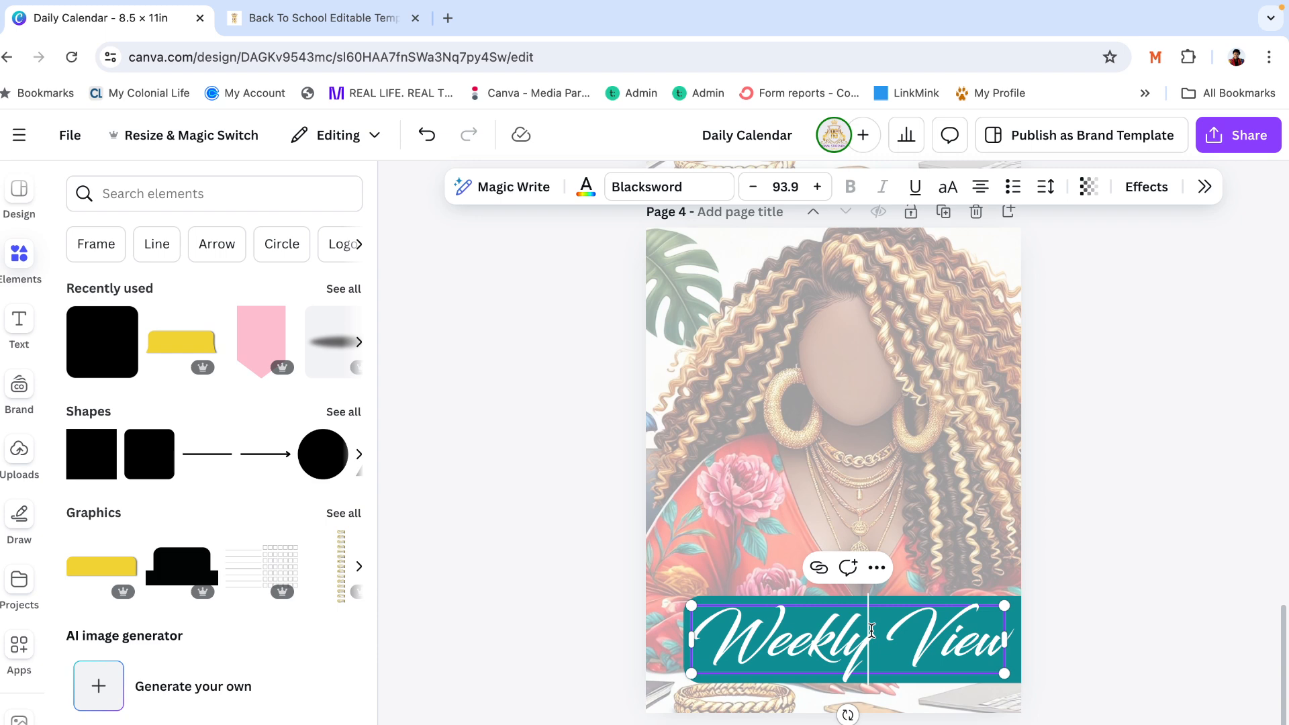
Duplicate the divider as page 4 reading "Monthly View" and page 5 reading "Notes", with the Notes text enlarged to size 116
key(Escape)
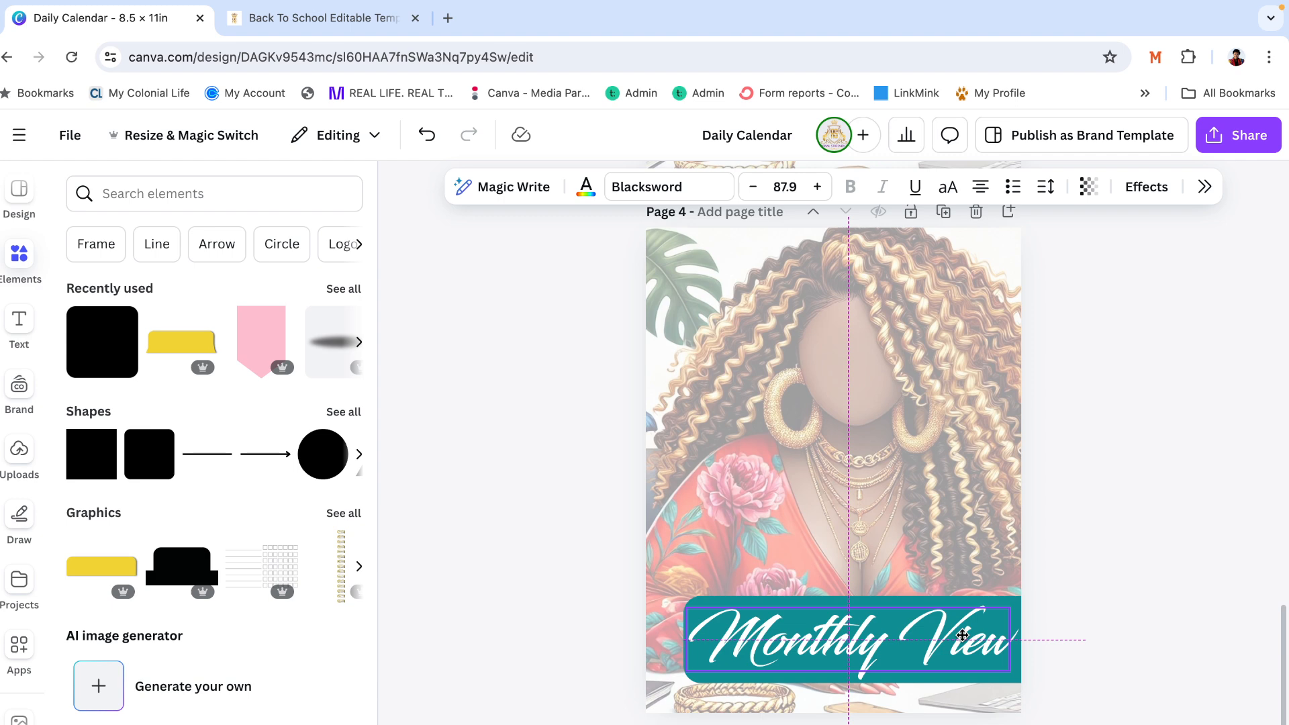
drag(963, 635, 963, 640)
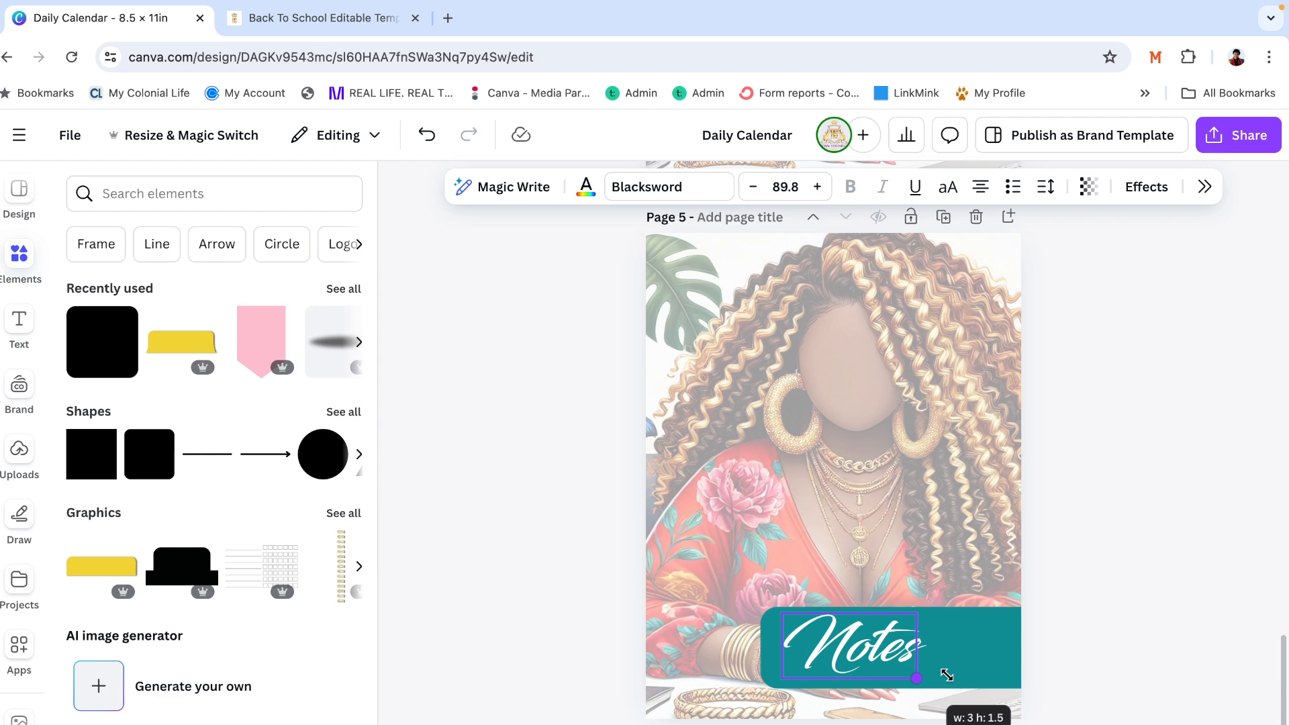
drag(947, 675, 991, 685)
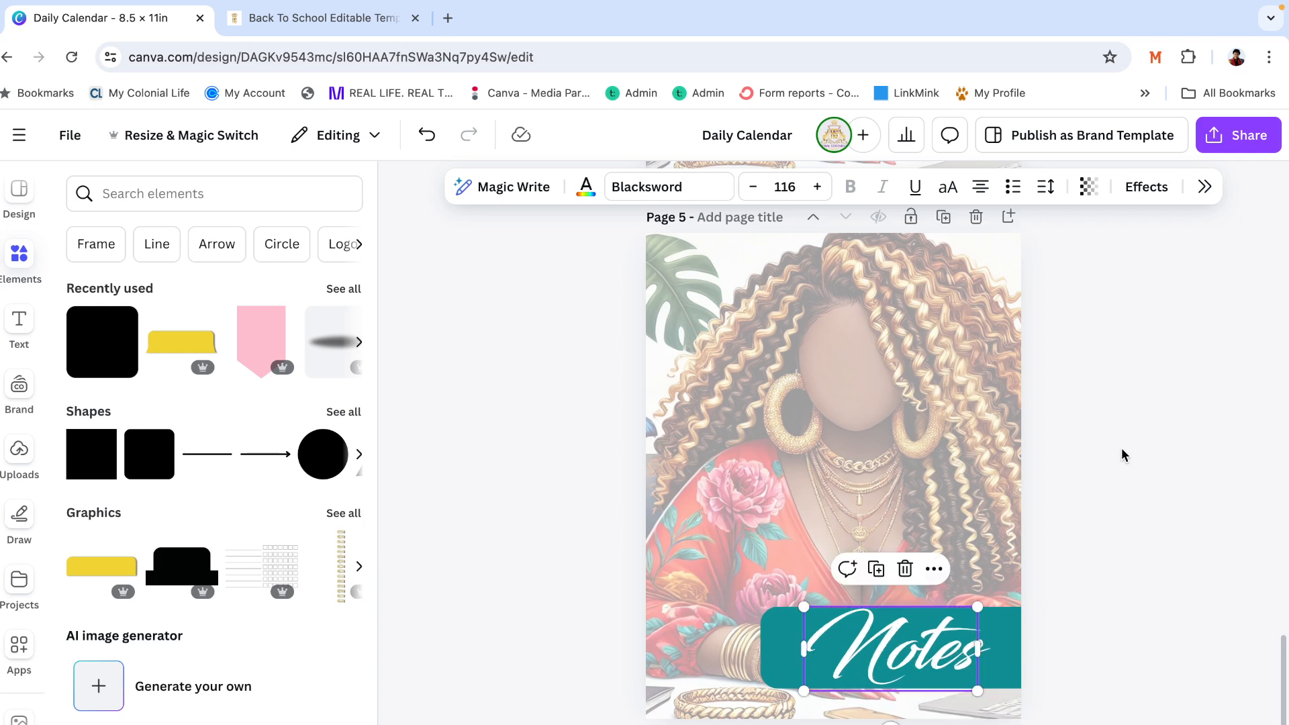
click(1122, 454)
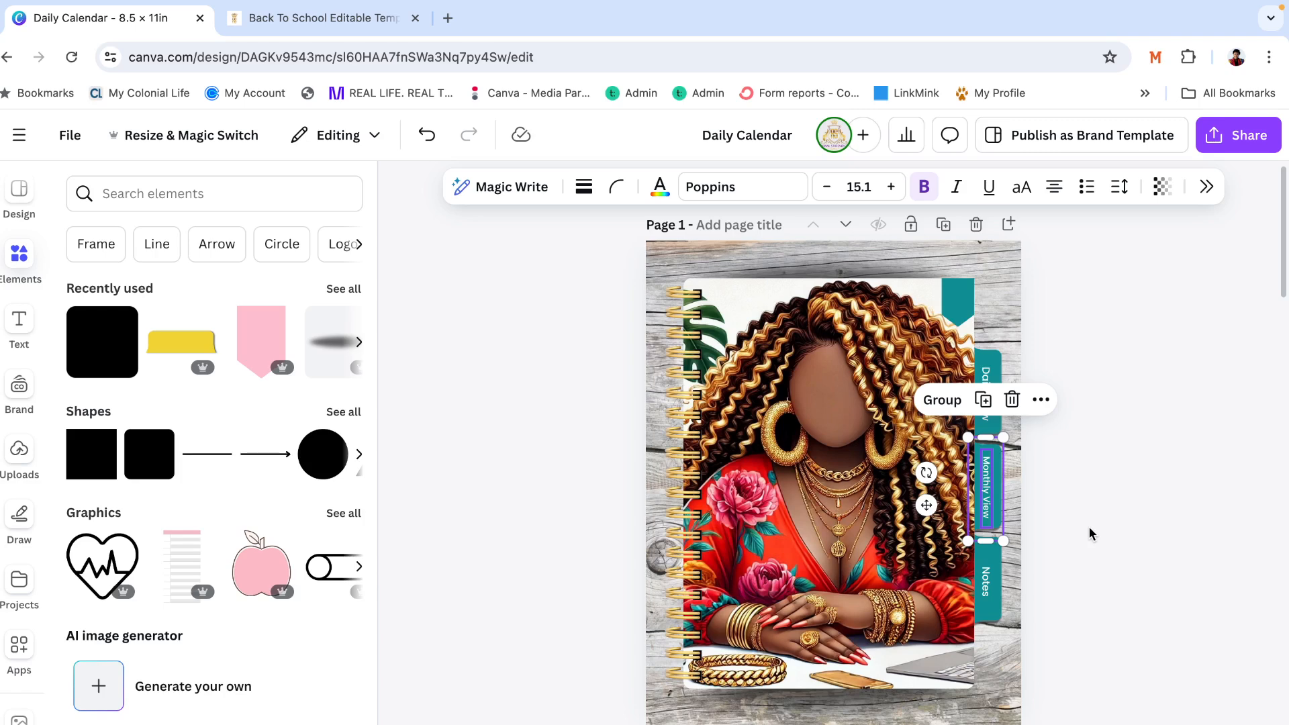
Recolour the teal bookmark ribbon and divider banners red, and make the Table of Contents text on page 2 white
click(1089, 526)
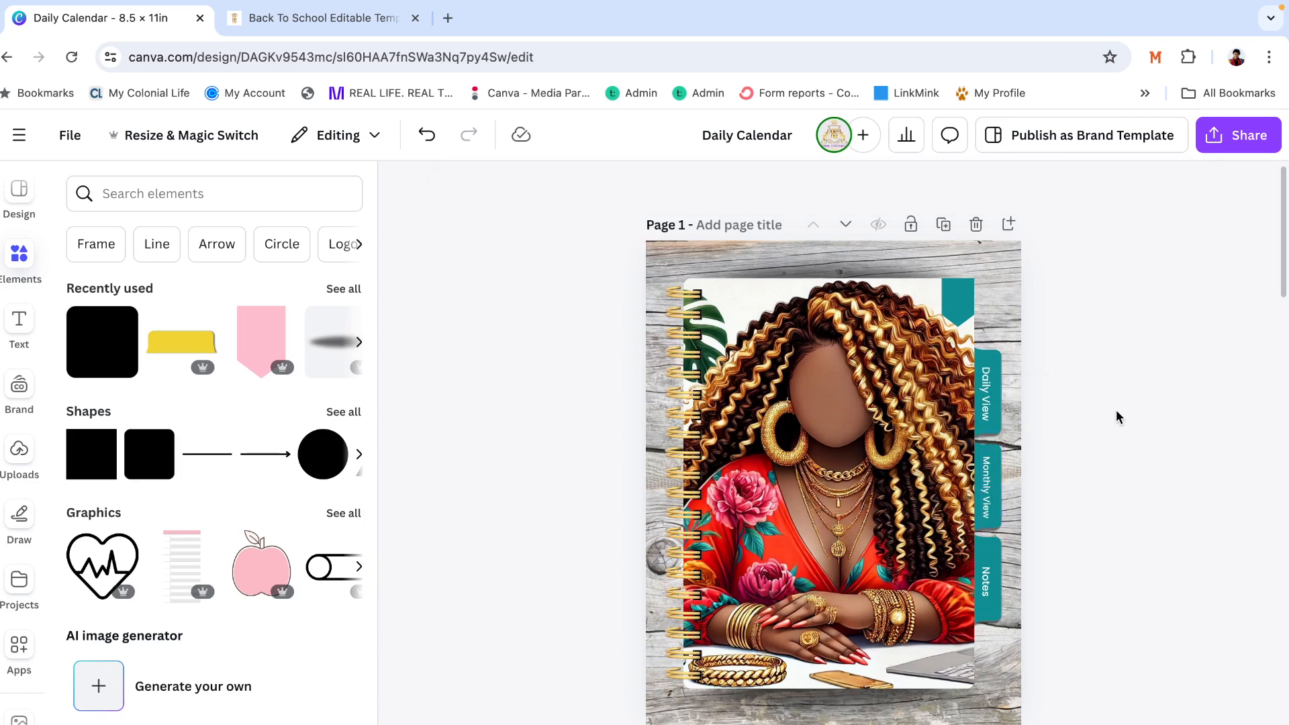
click(985, 585)
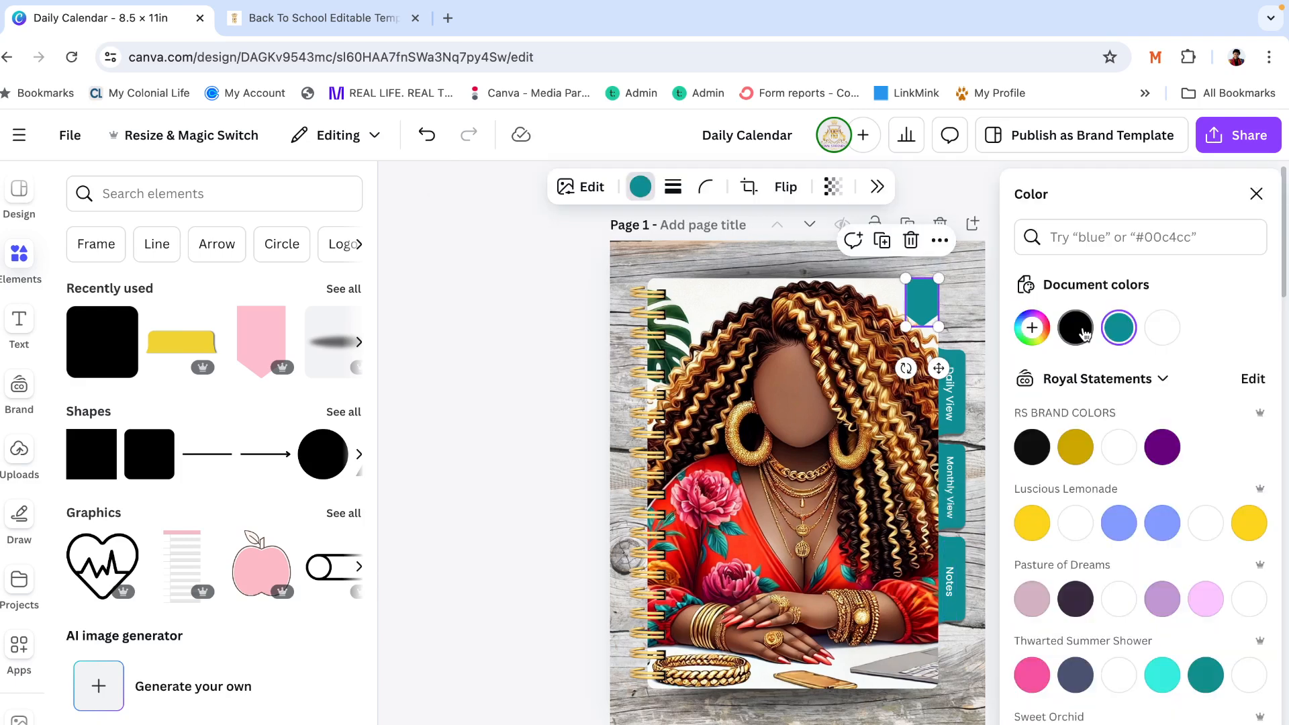
click(1035, 329)
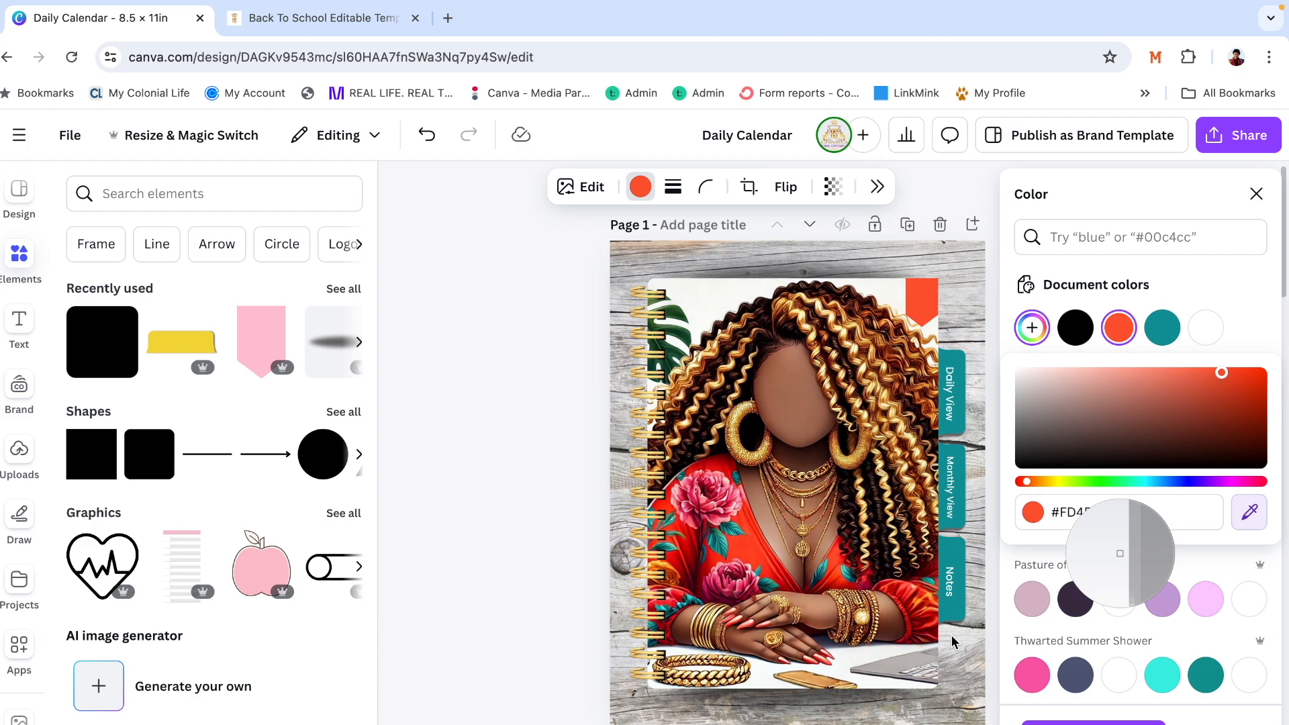
click(1263, 402)
drag(1262, 402, 1262, 387)
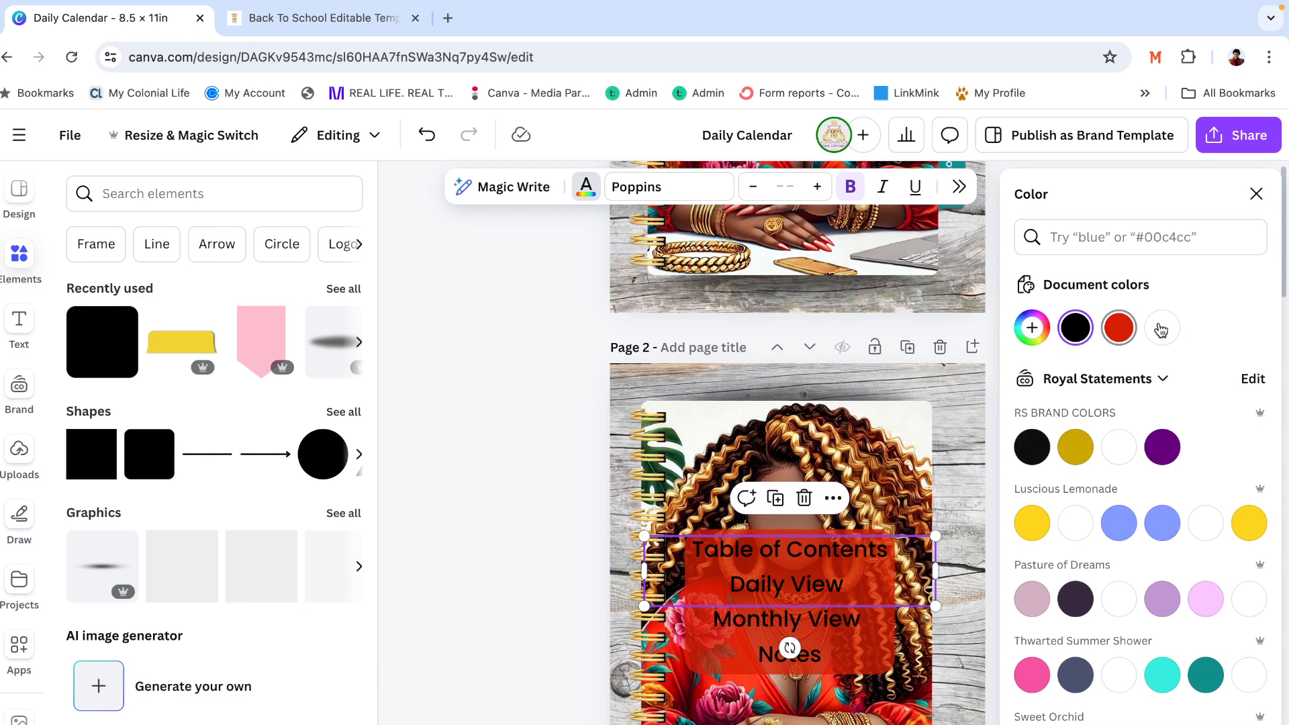
click(1161, 329)
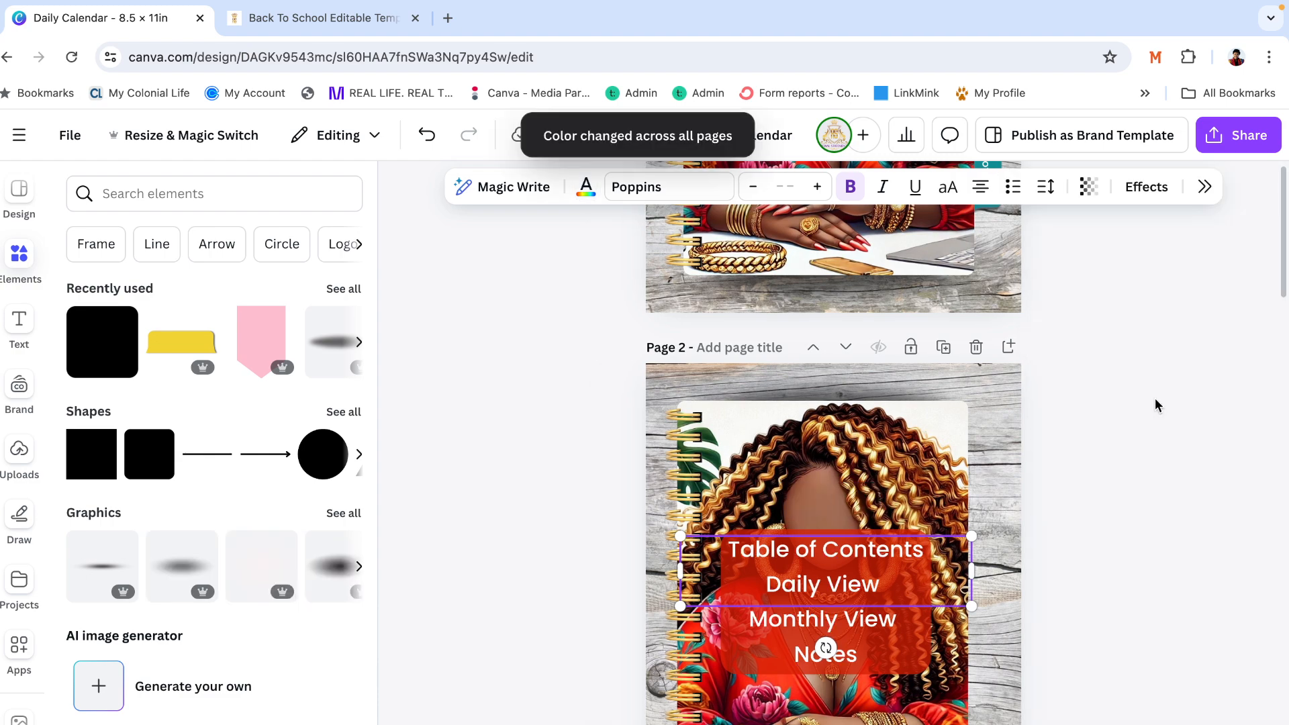
Title the five pages Home, Contents, Weekly View, Monthly View and Notes
scroll(1156, 399, down, 10)
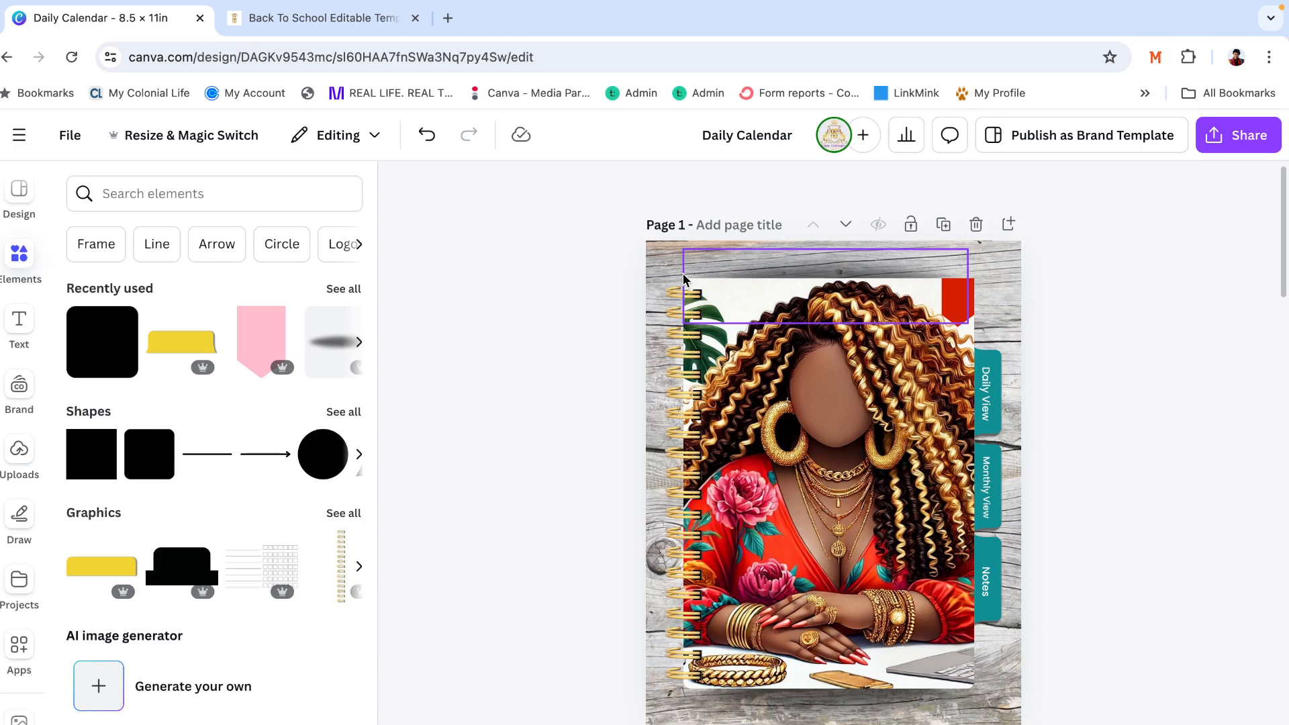
scroll(705, 309, down, 10)
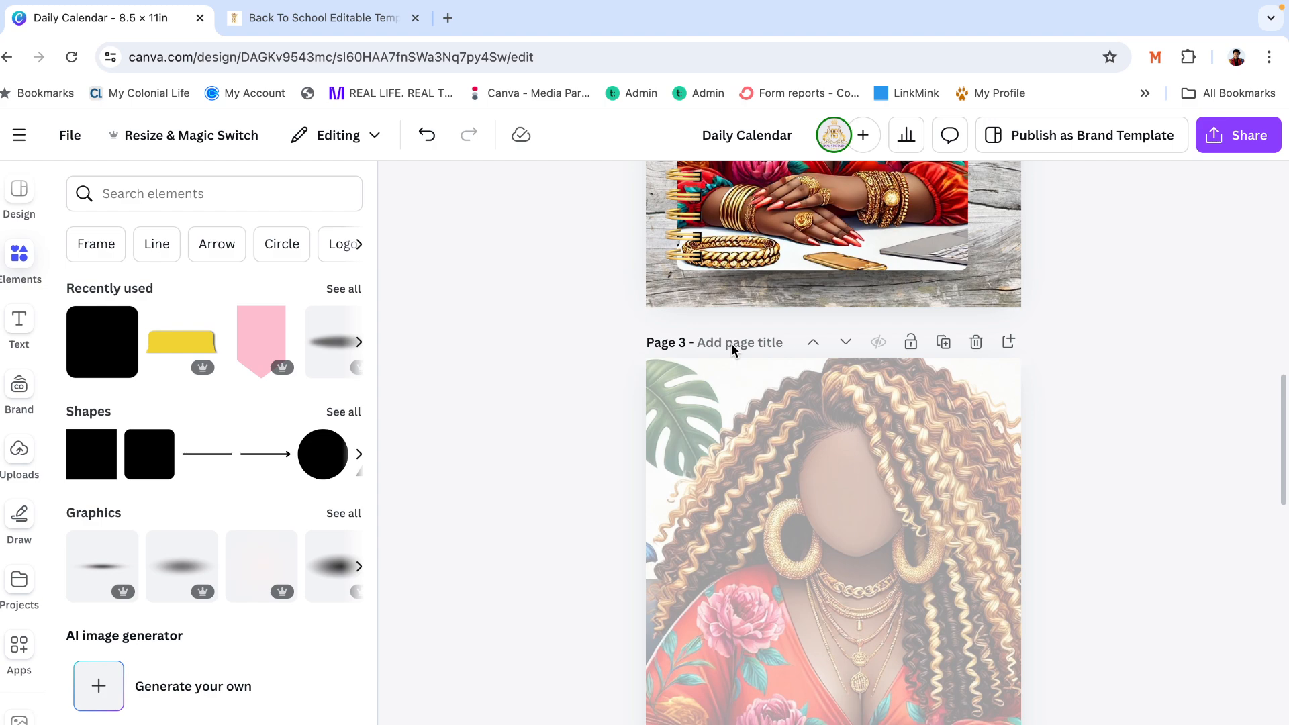
scroll(891, 401, down, 5)
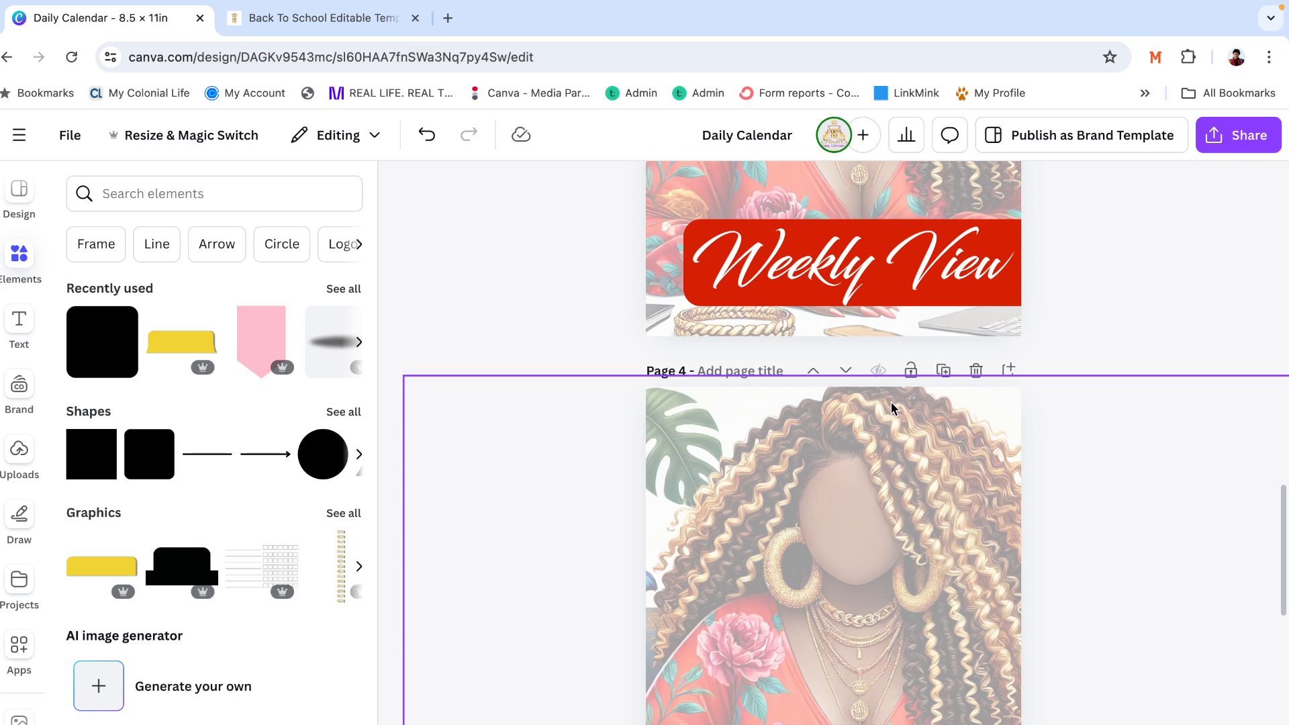
click(740, 370)
text(Mont)
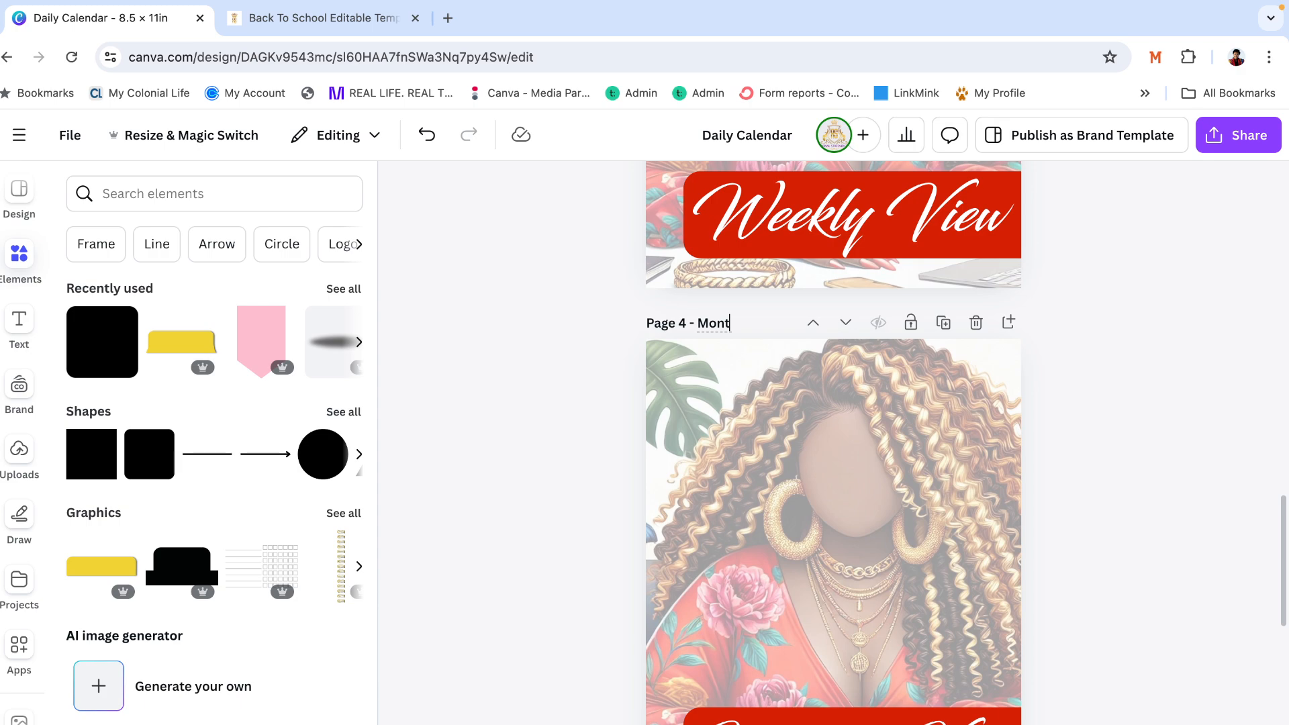
scroll(1147, 454, down, 10)
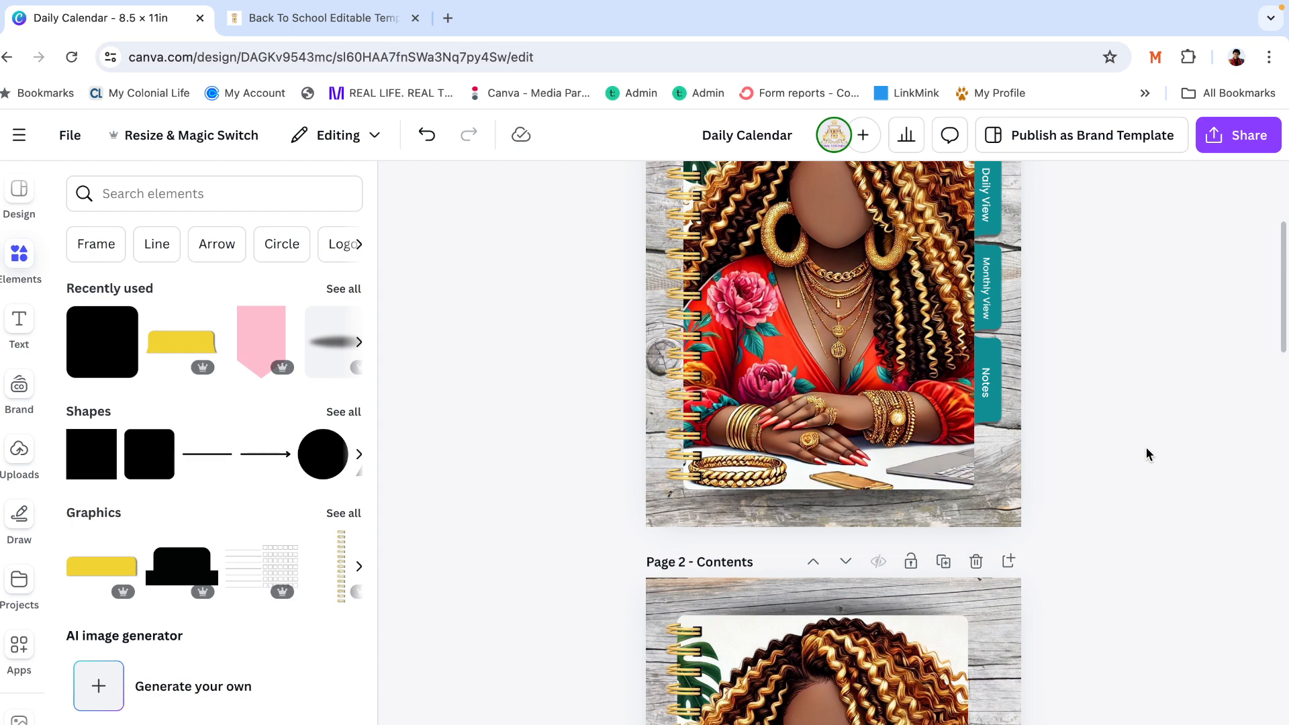
scroll(1147, 454, up, 3)
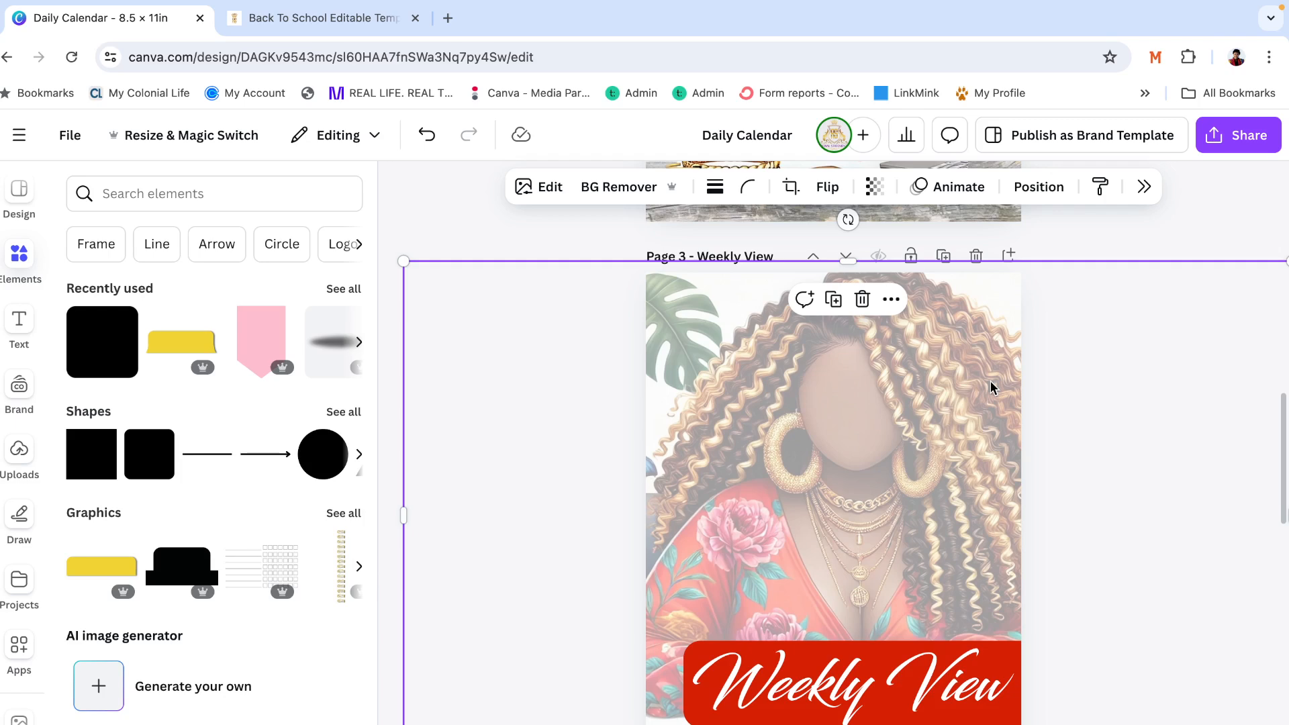
click(892, 300)
click(957, 647)
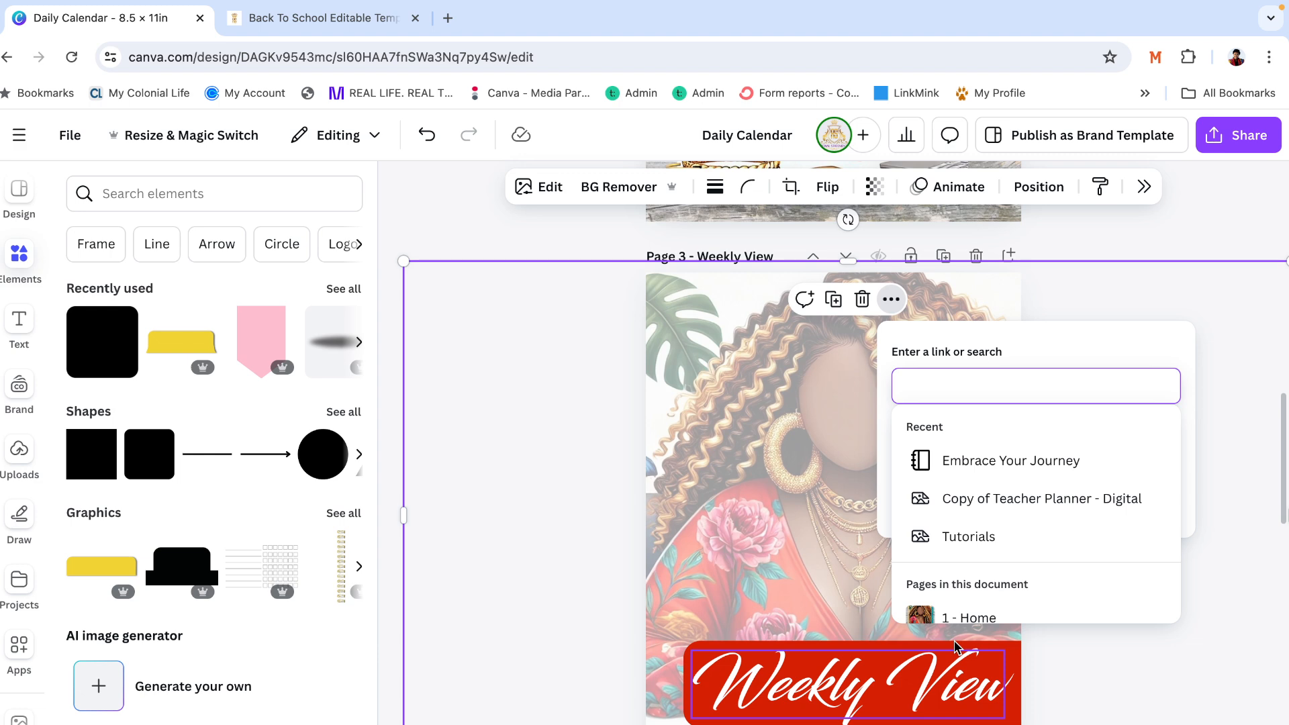
scroll(944, 535, down, 3)
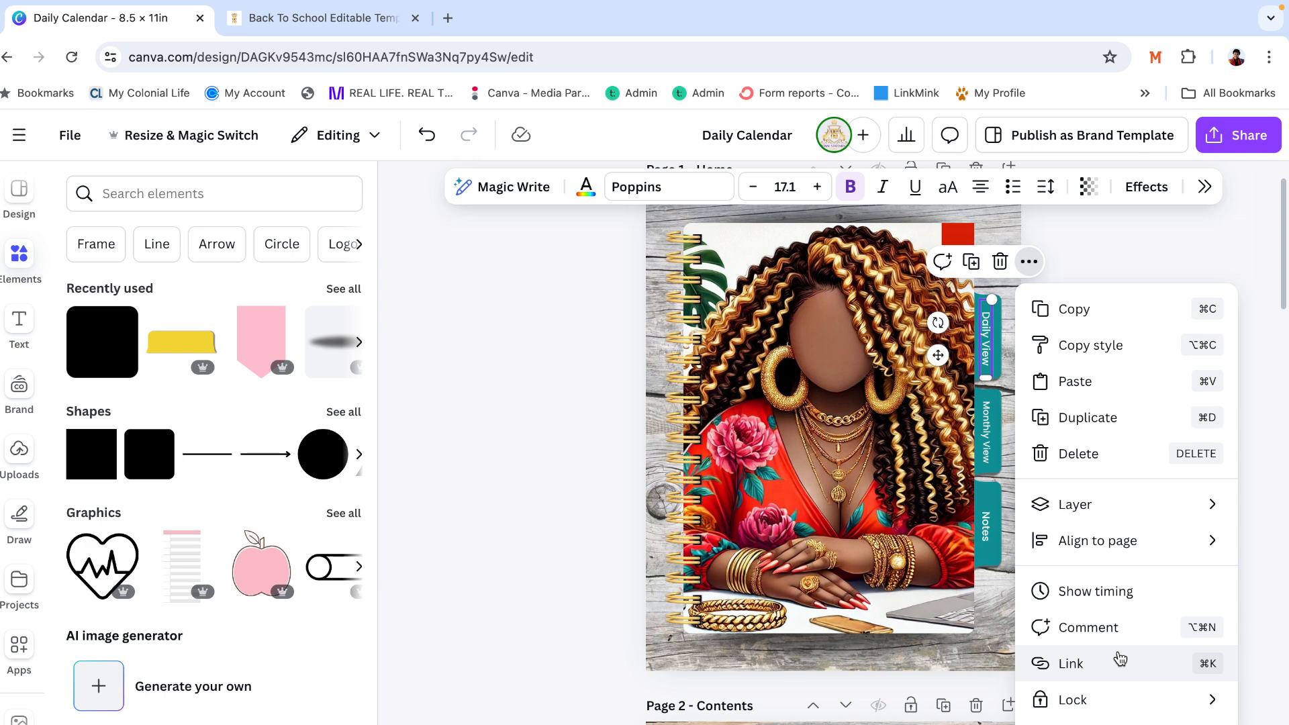
Link the "Daily View" tab text on page 1 to page "3 - Weekly View" and follow the link to test it
click(1120, 661)
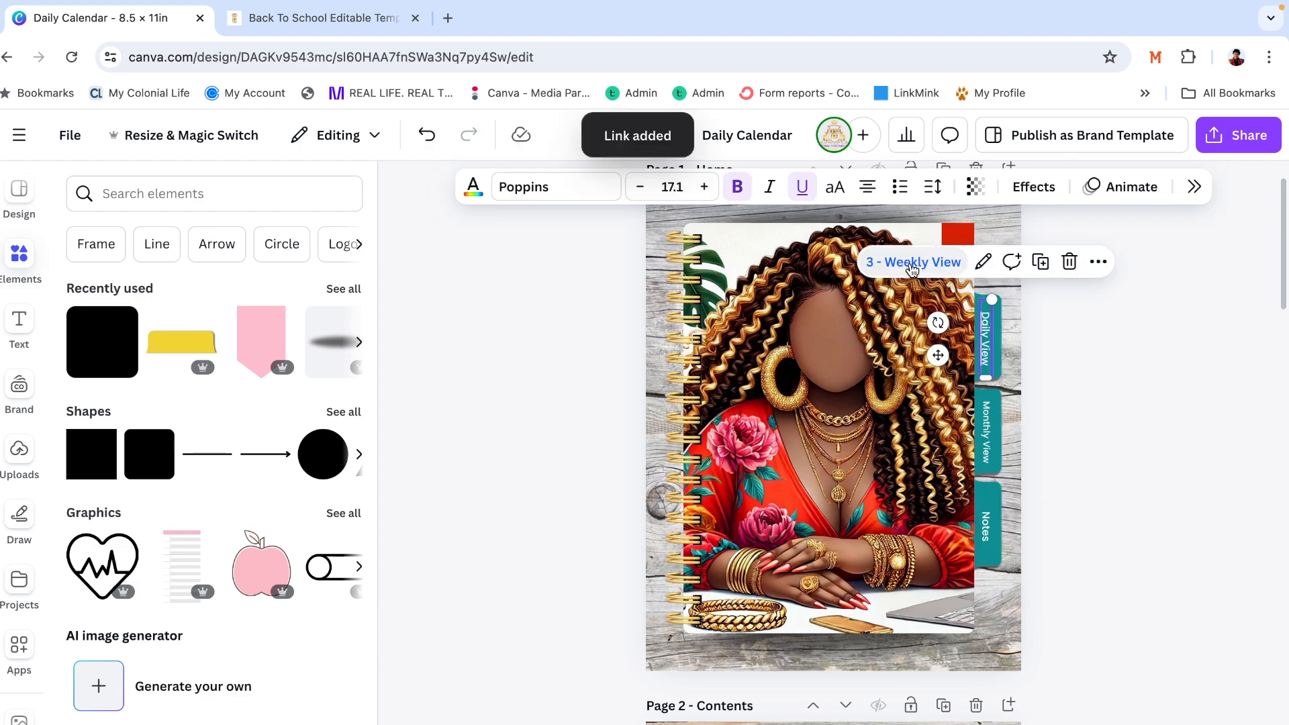
click(911, 266)
scroll(1015, 534, up, 10)
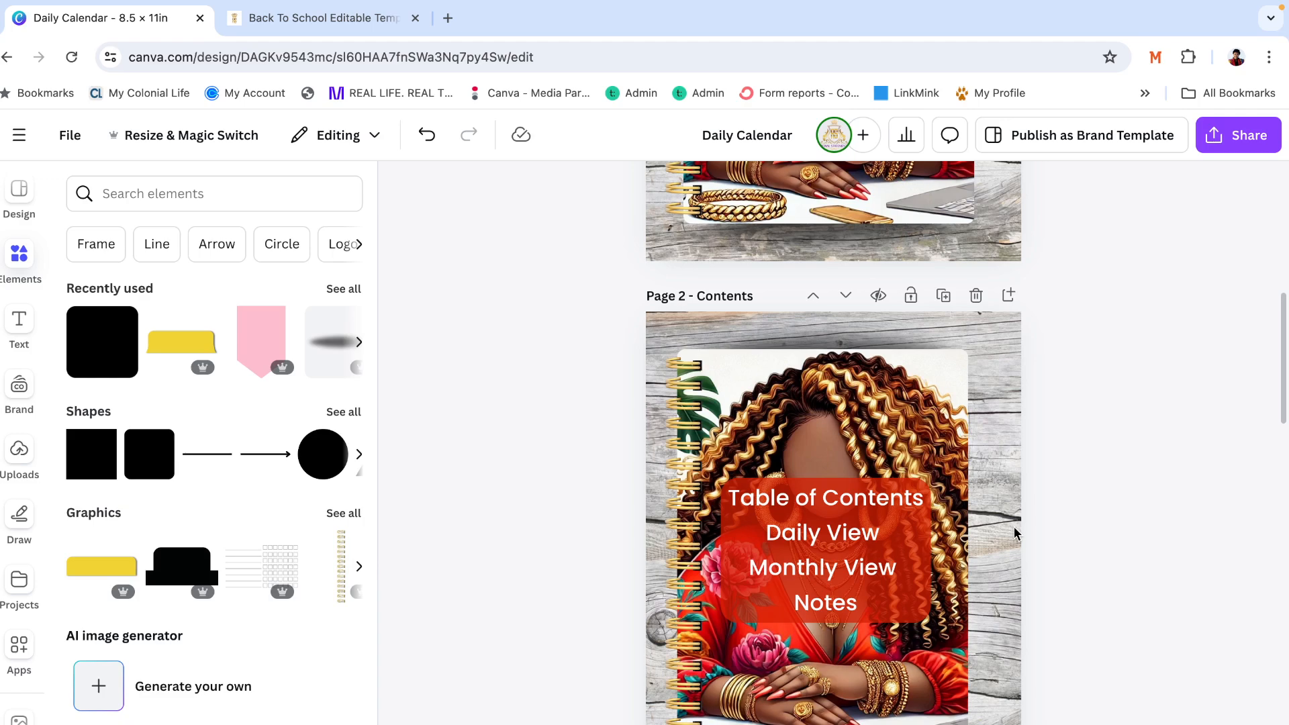
Link the "Monthly View" and "Notes" tab texts on page 1 to their matching divider pages
scroll(1015, 534, up, 5)
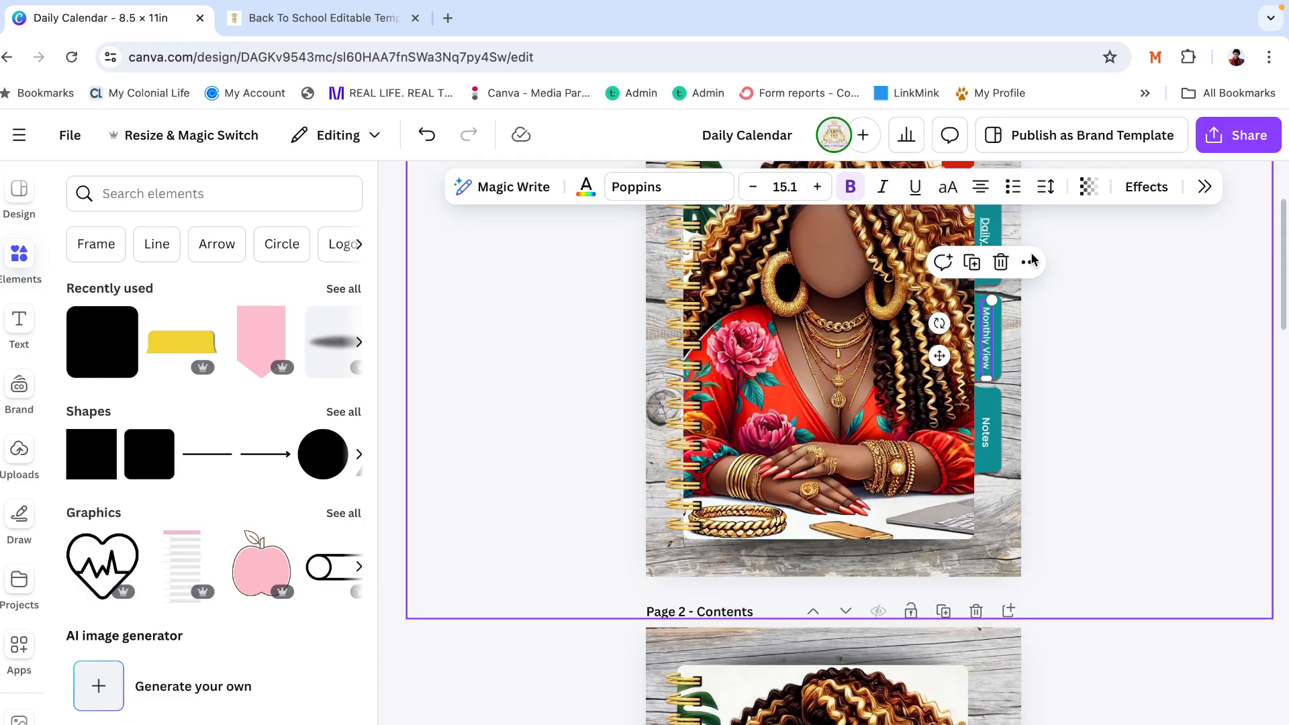
click(1031, 263)
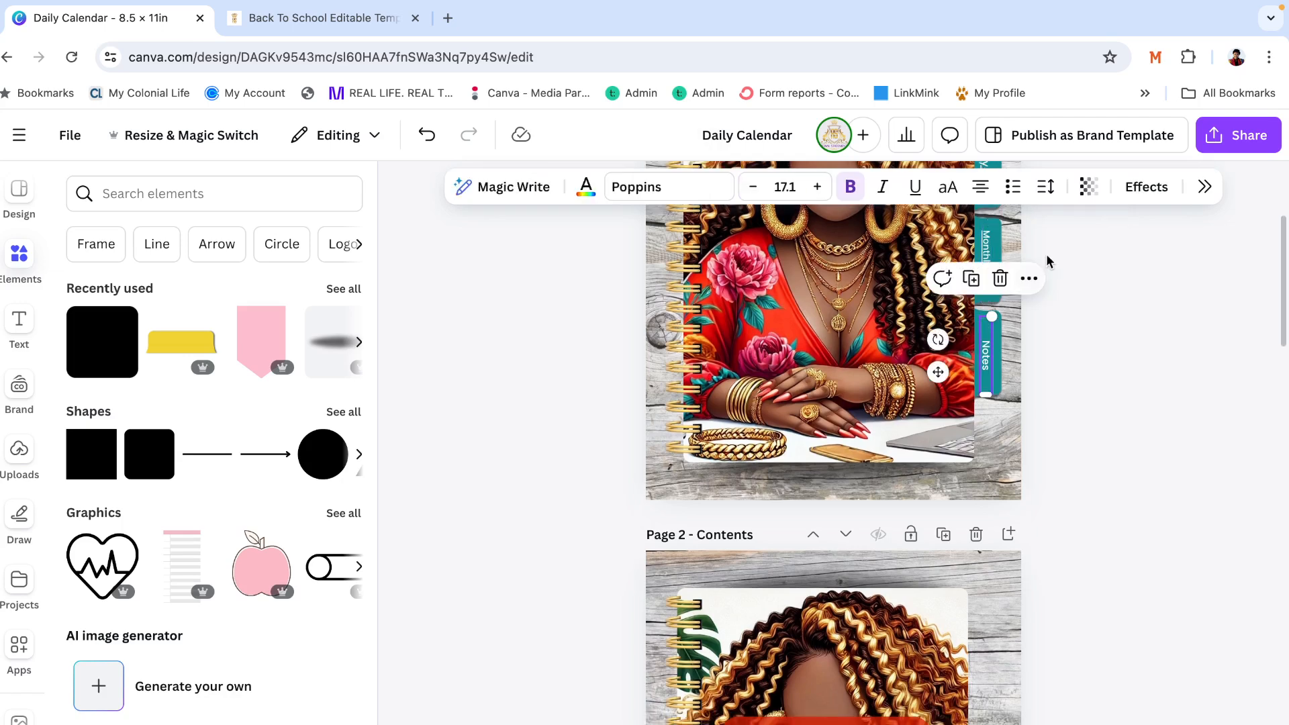
click(1030, 278)
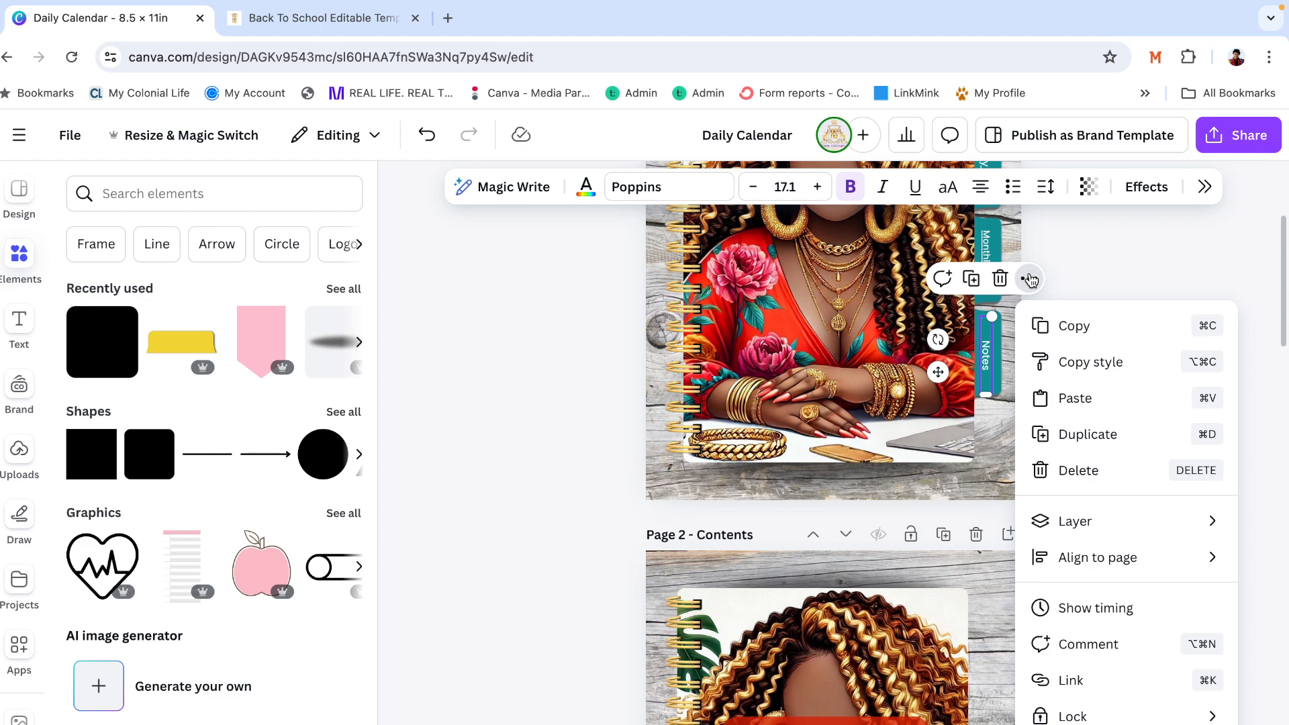
Test the tab links on the Home page by following them to their divider pages, including Notes
scroll(924, 260, down, 10)
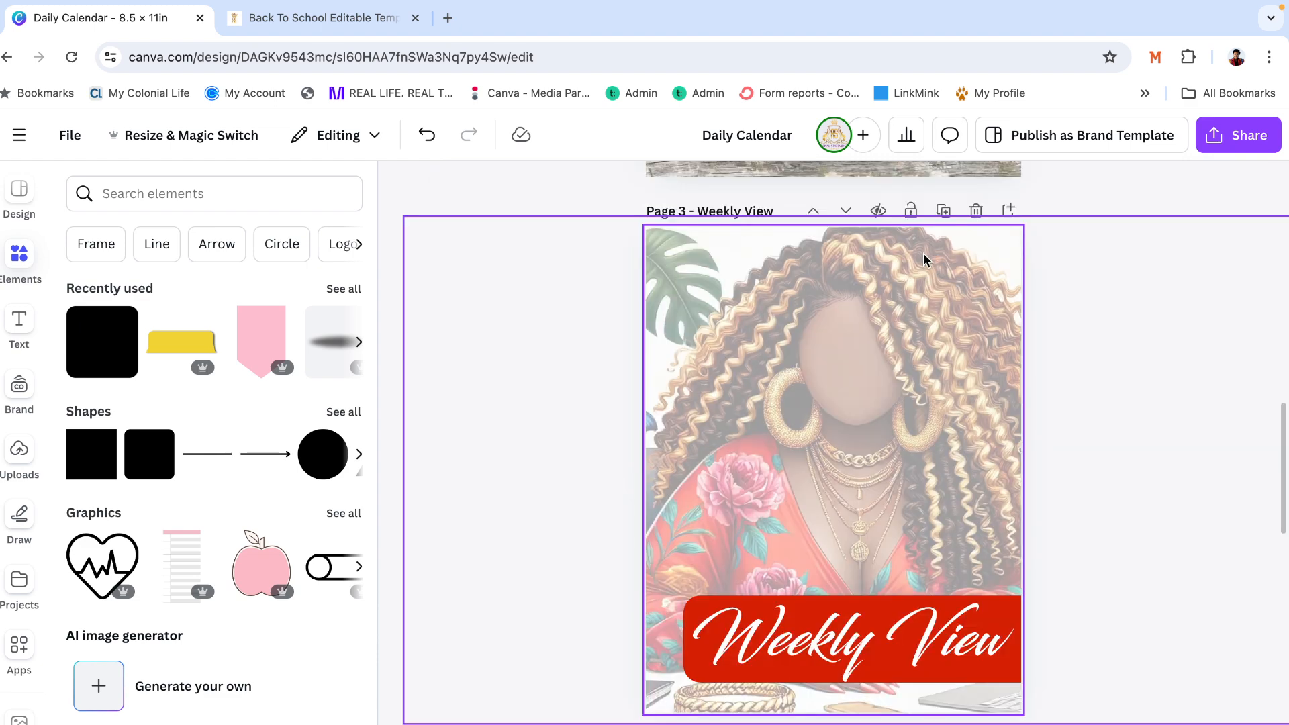
scroll(1067, 555, up, 10)
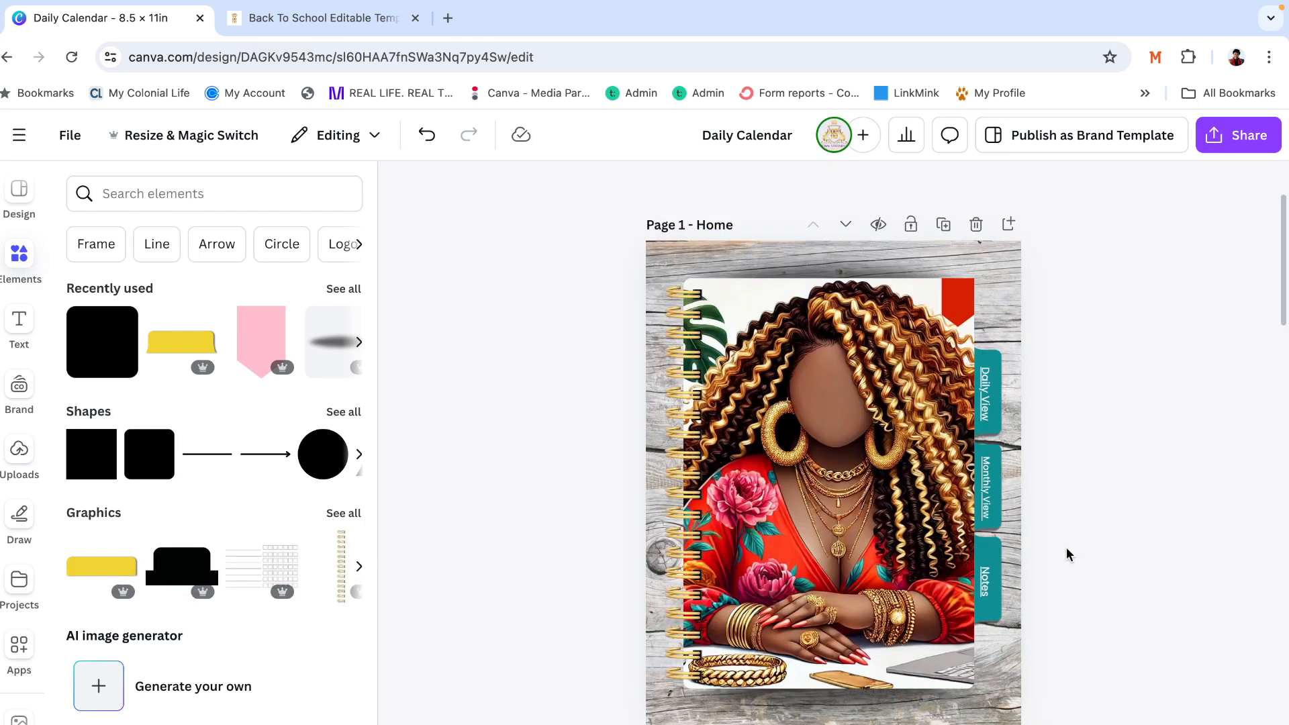
click(995, 545)
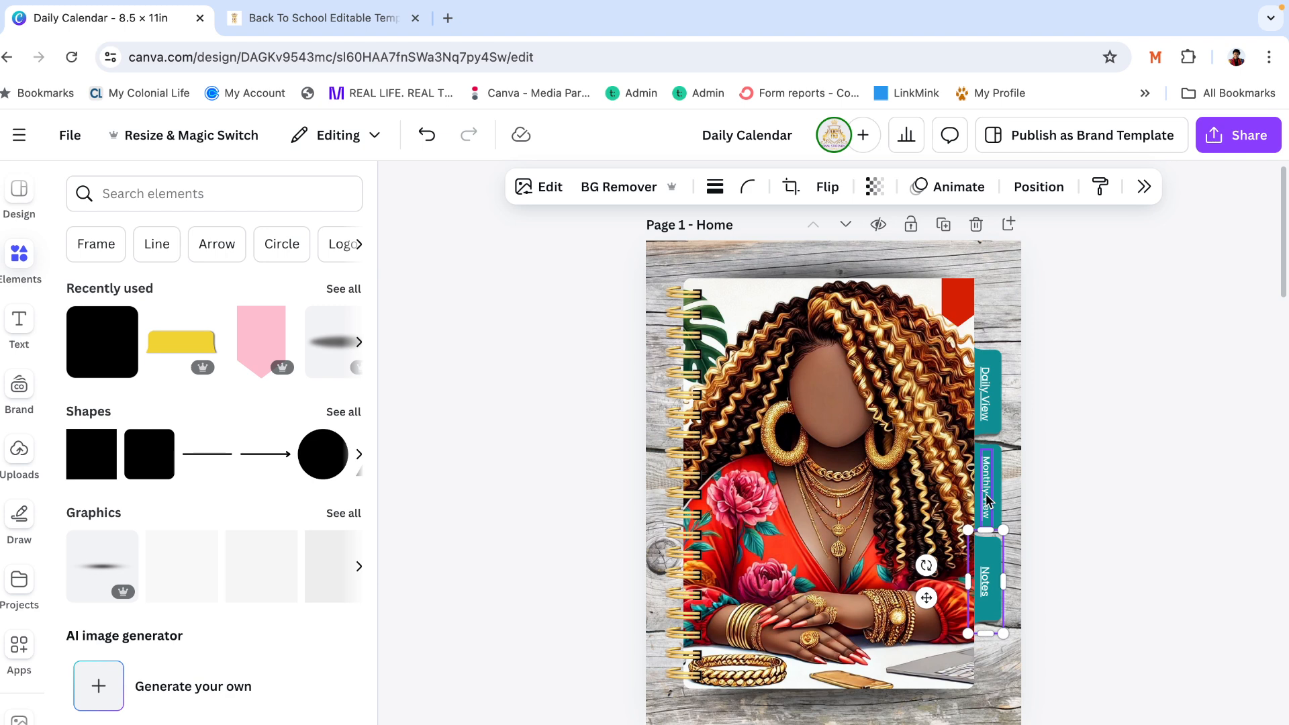
click(986, 581)
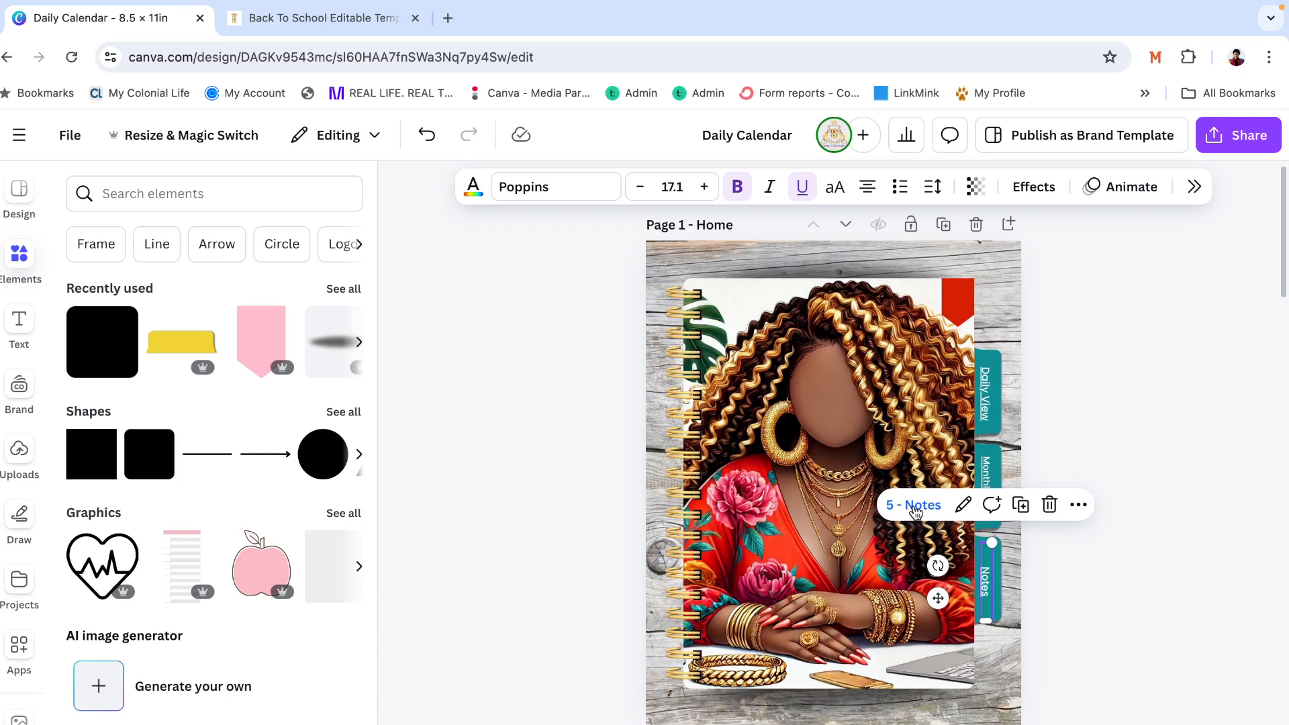
click(917, 512)
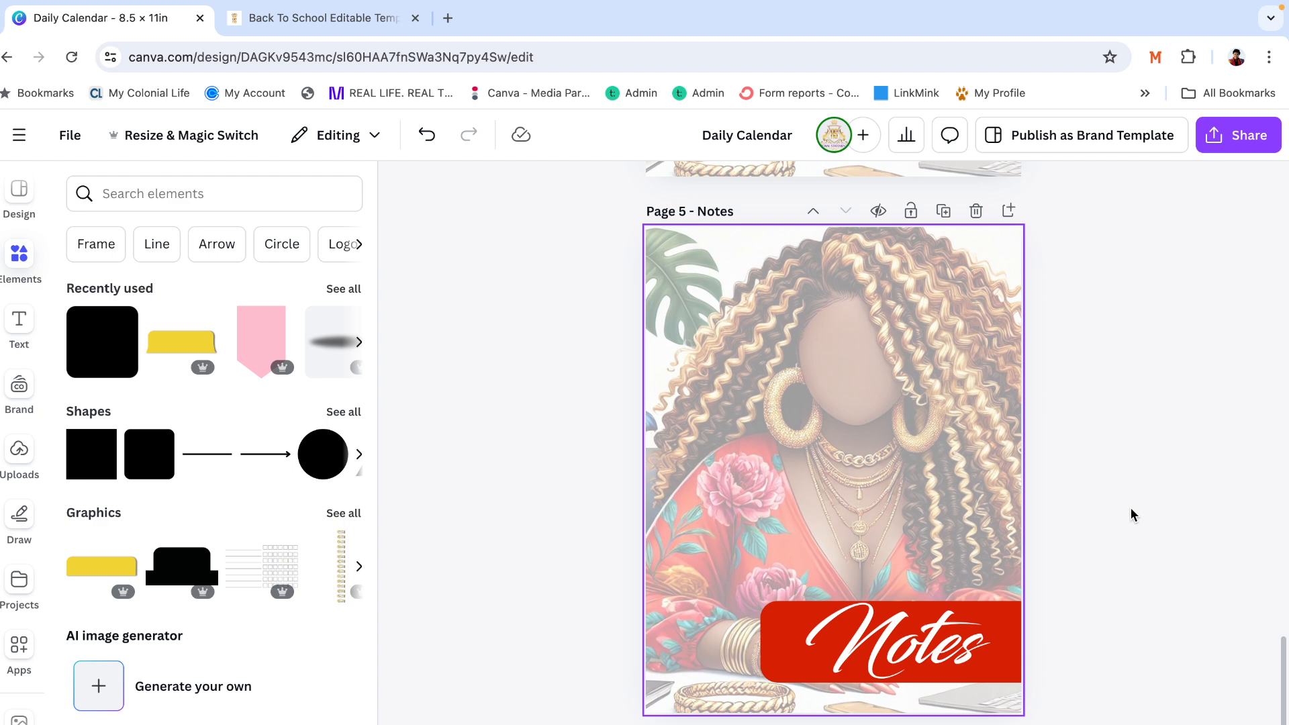
scroll(1115, 470, up, 15)
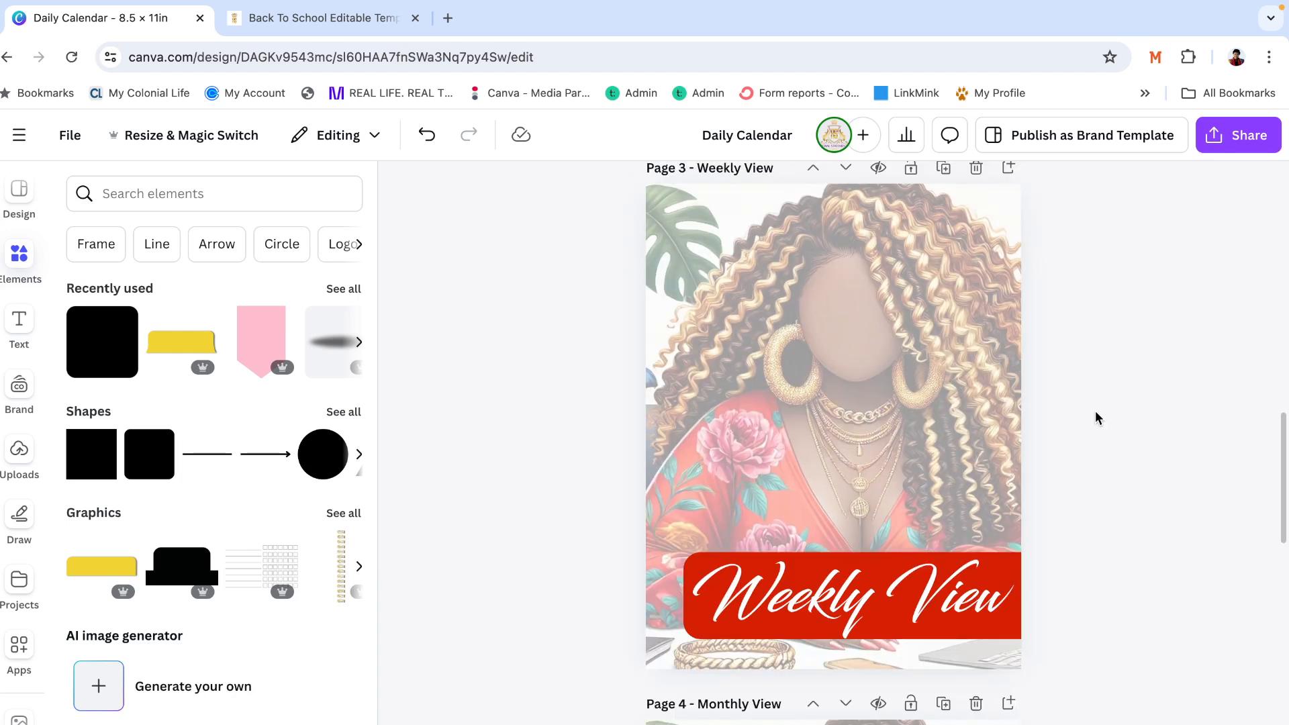
click(882, 616)
scroll(806, 638, down, 5)
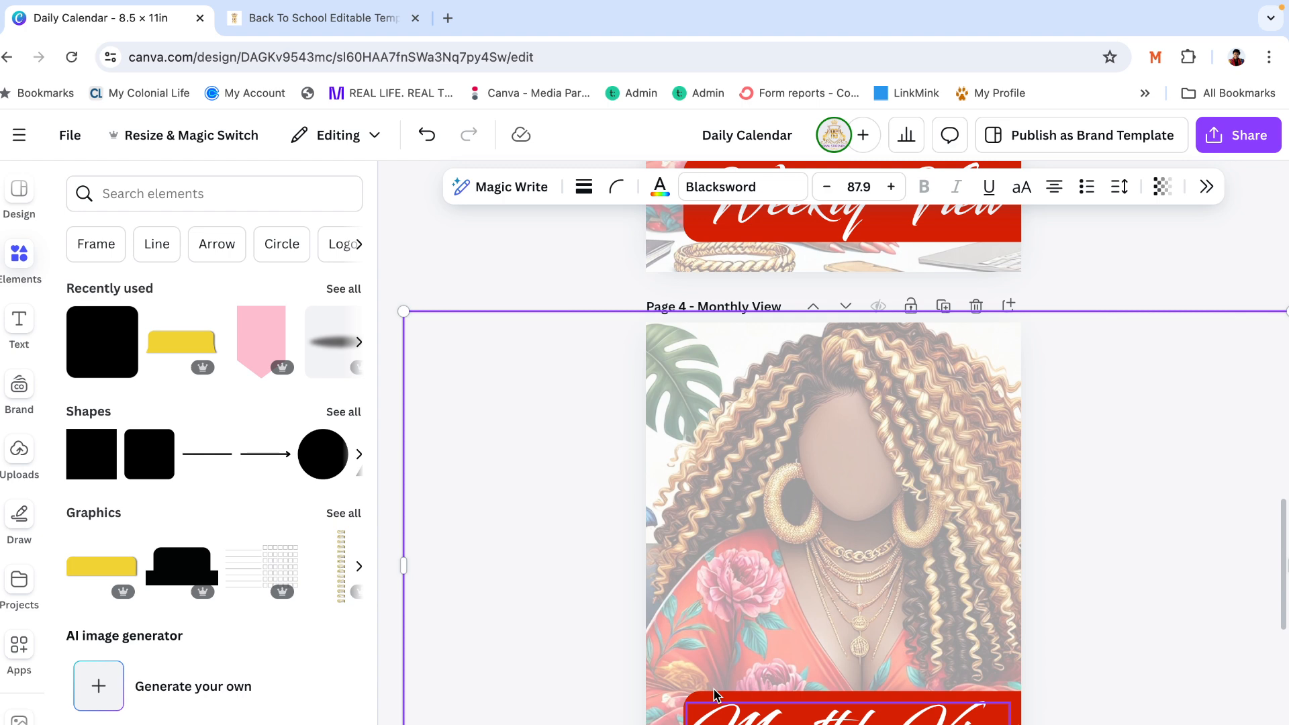
click(715, 694)
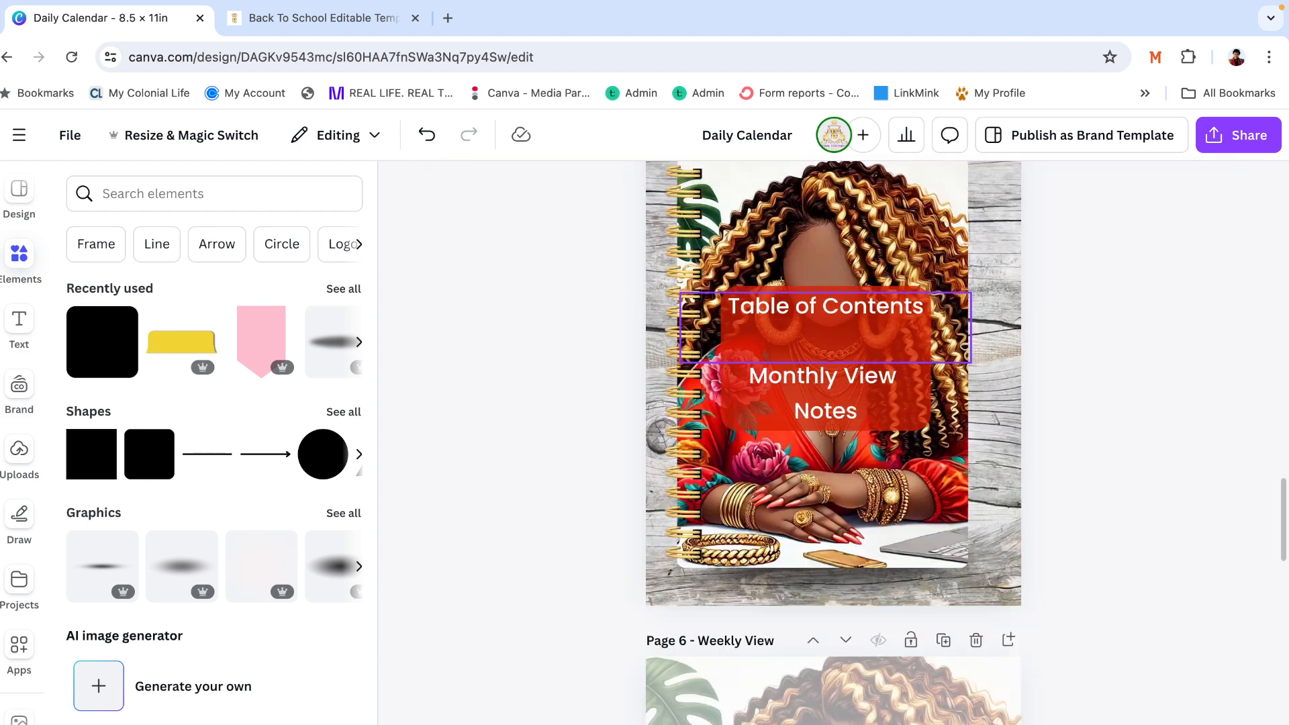
click(842, 336)
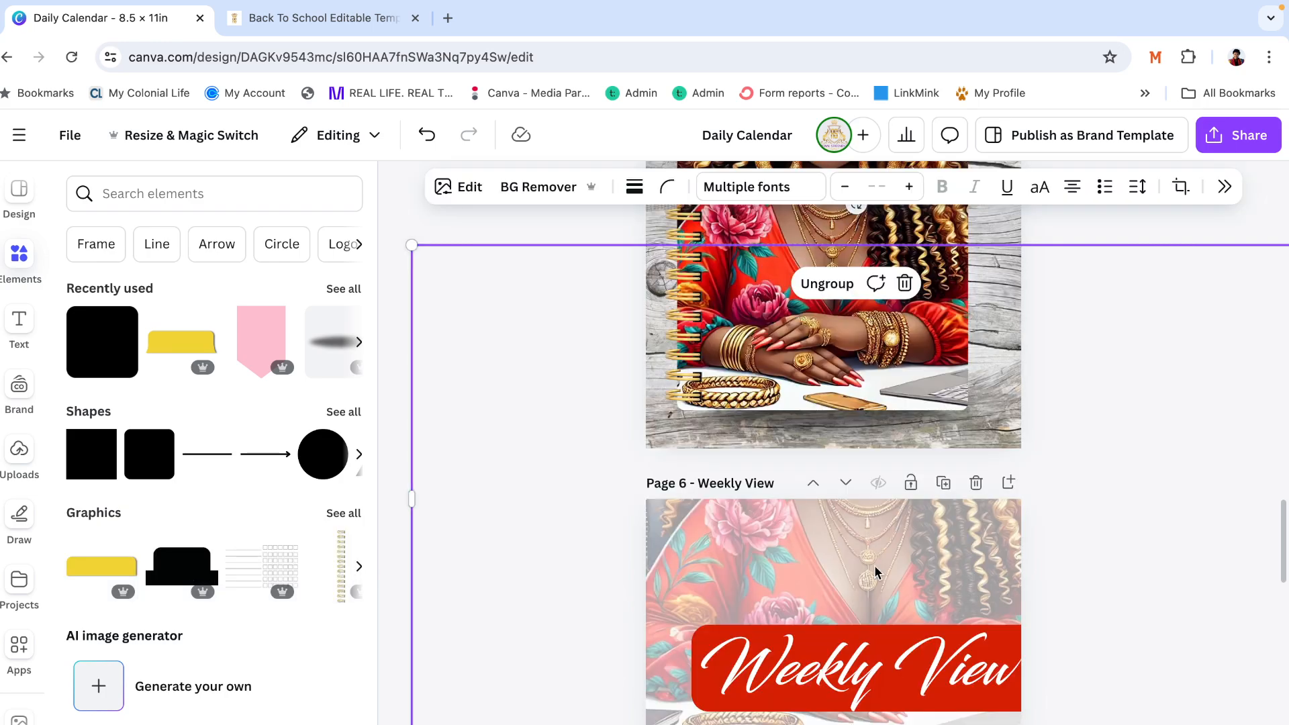
Try to move the Weekly View divider artwork onto the Contents page's notebook and resize it to fit, and undo the attempt
drag(876, 571, 866, 380)
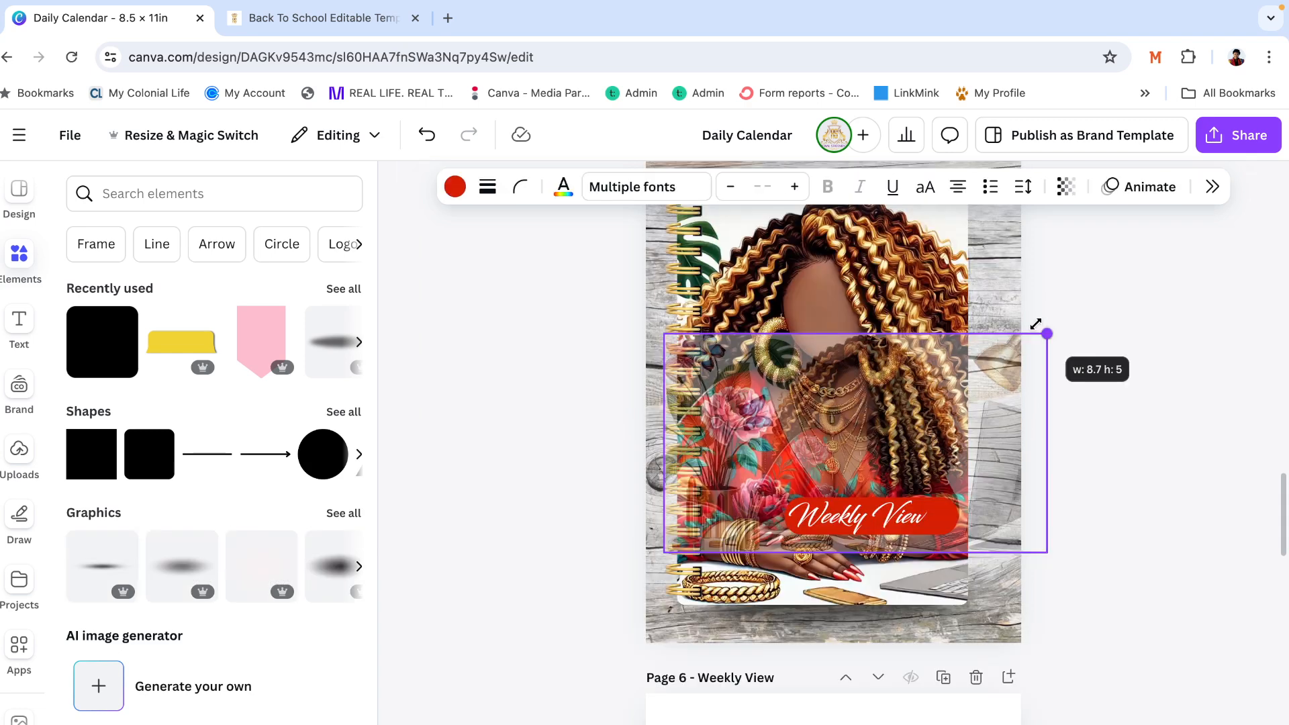
drag(1036, 324, 1029, 328)
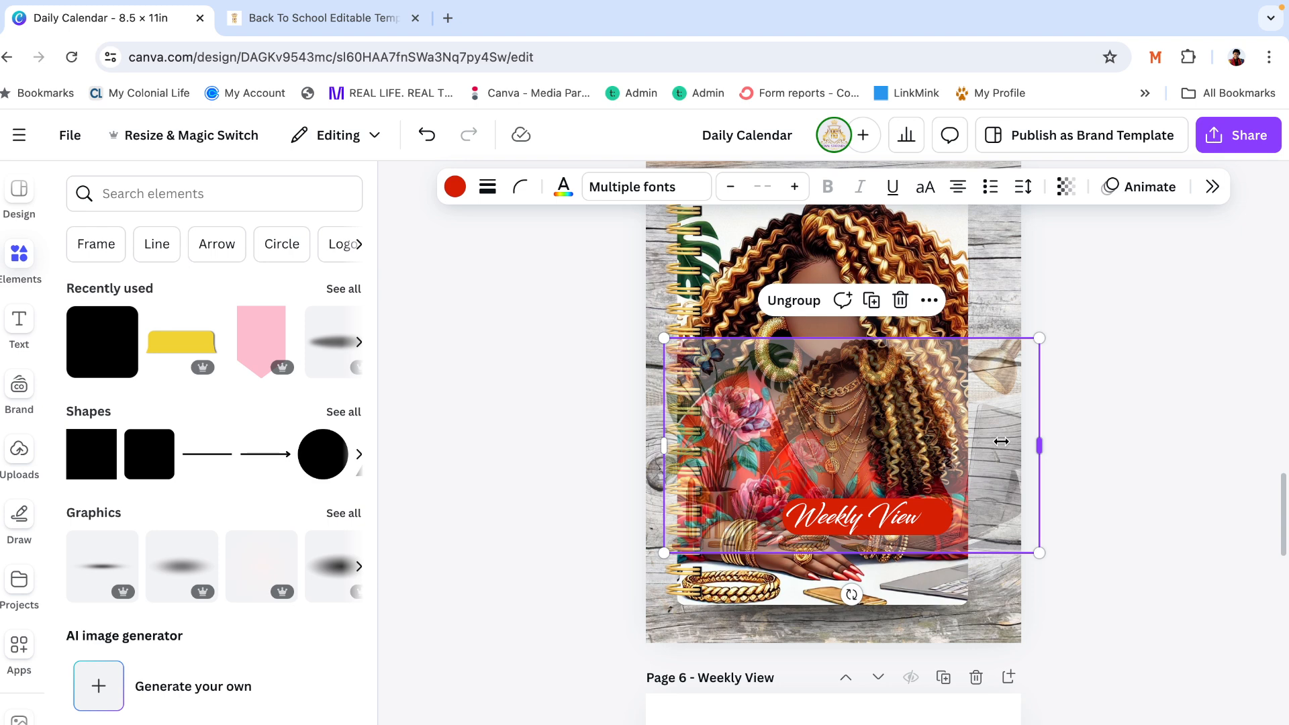
key(super+z)
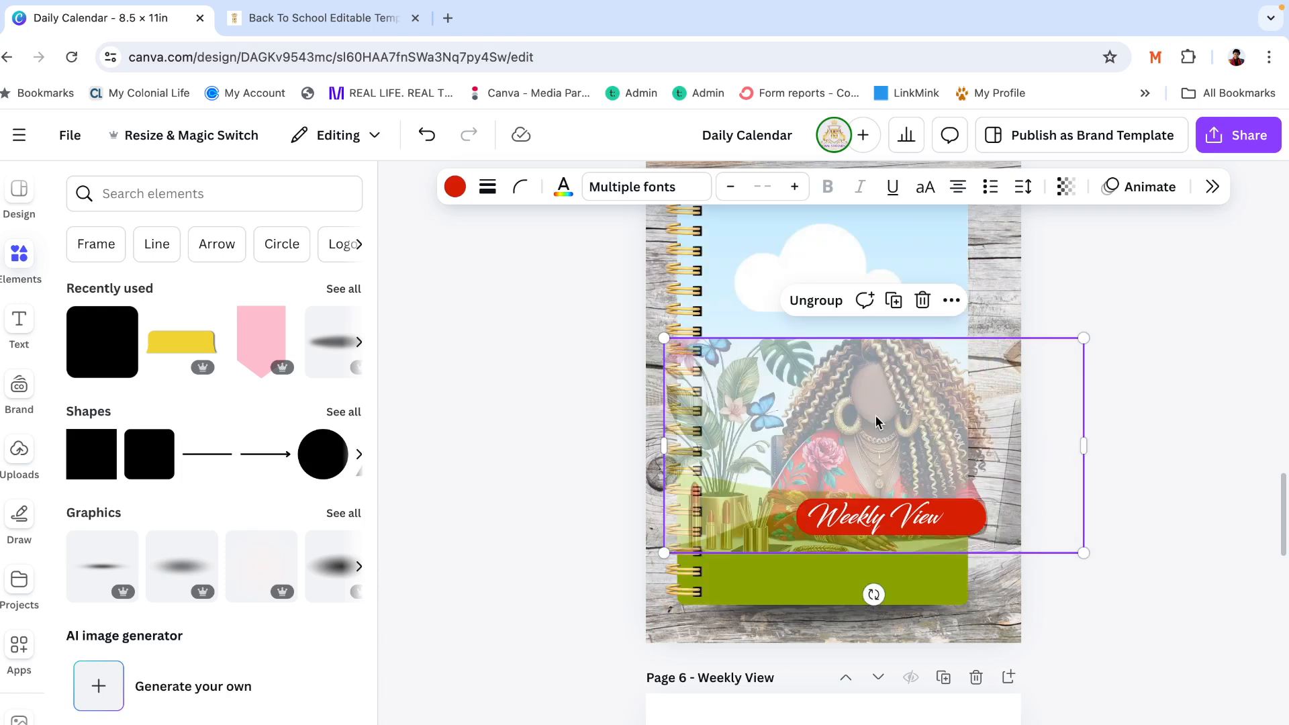
click(1066, 186)
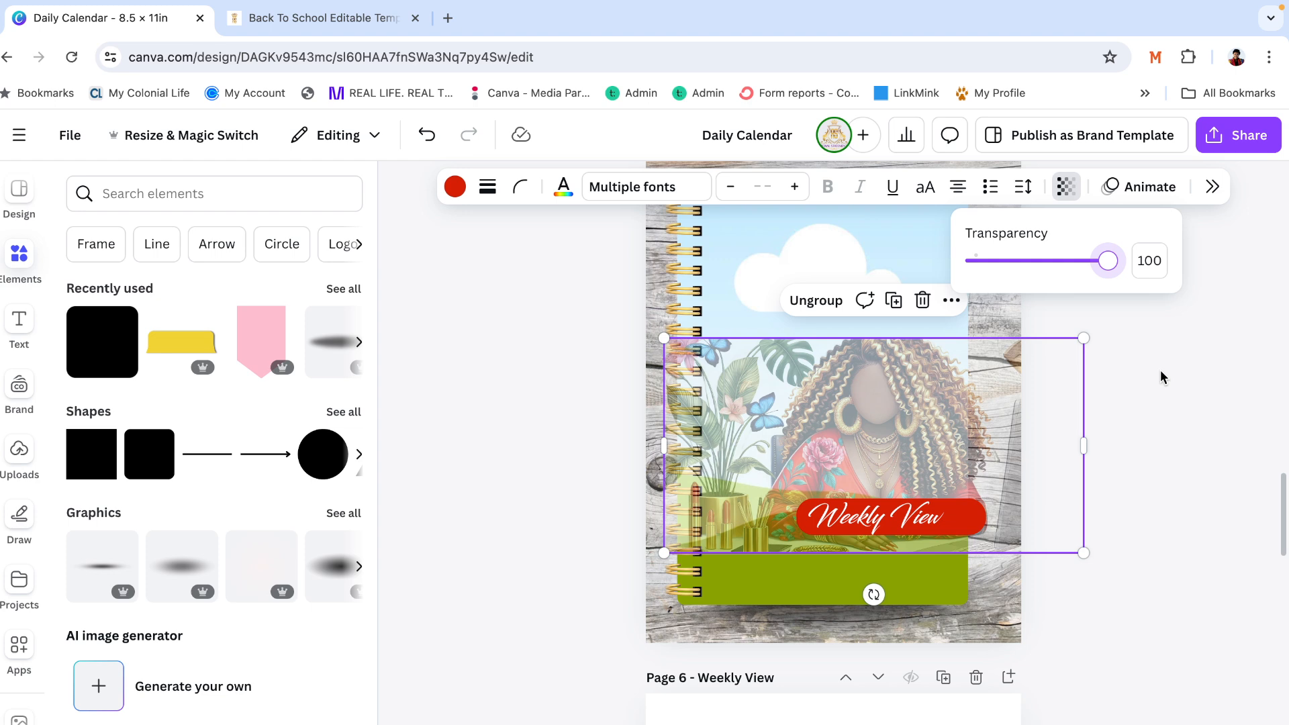
click(426, 135)
click(427, 135)
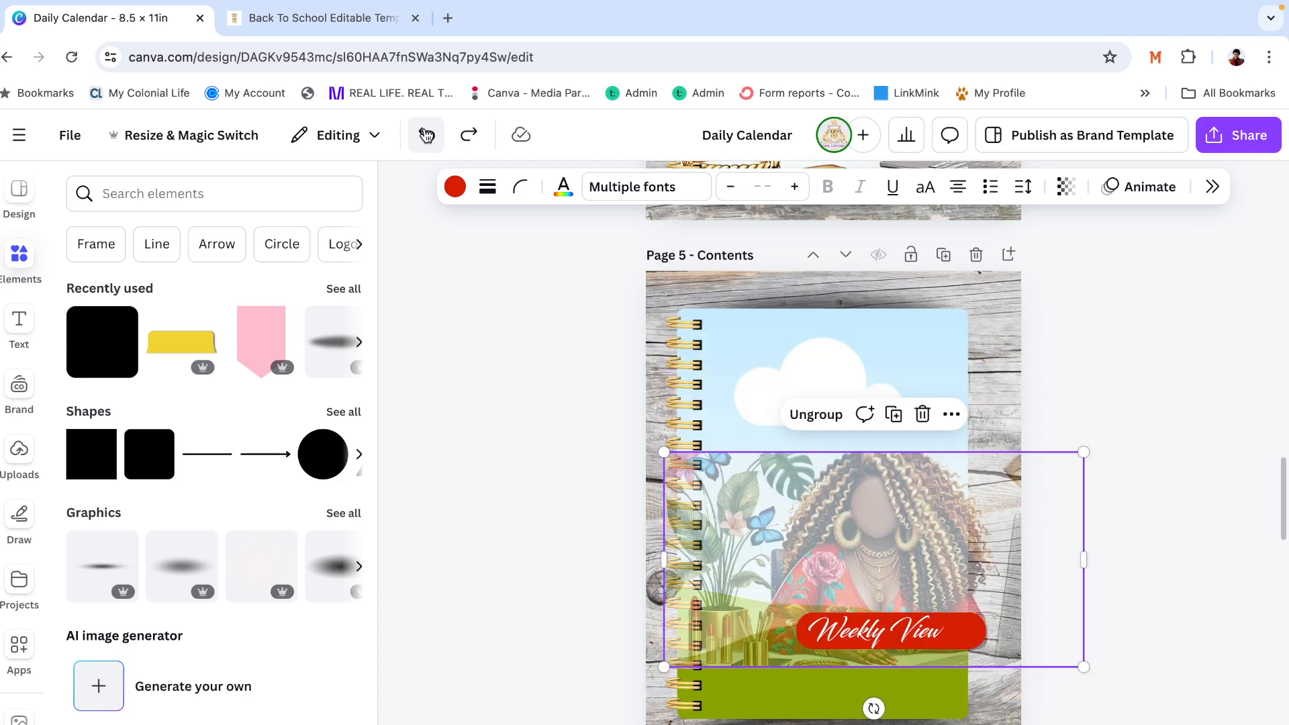
click(426, 135)
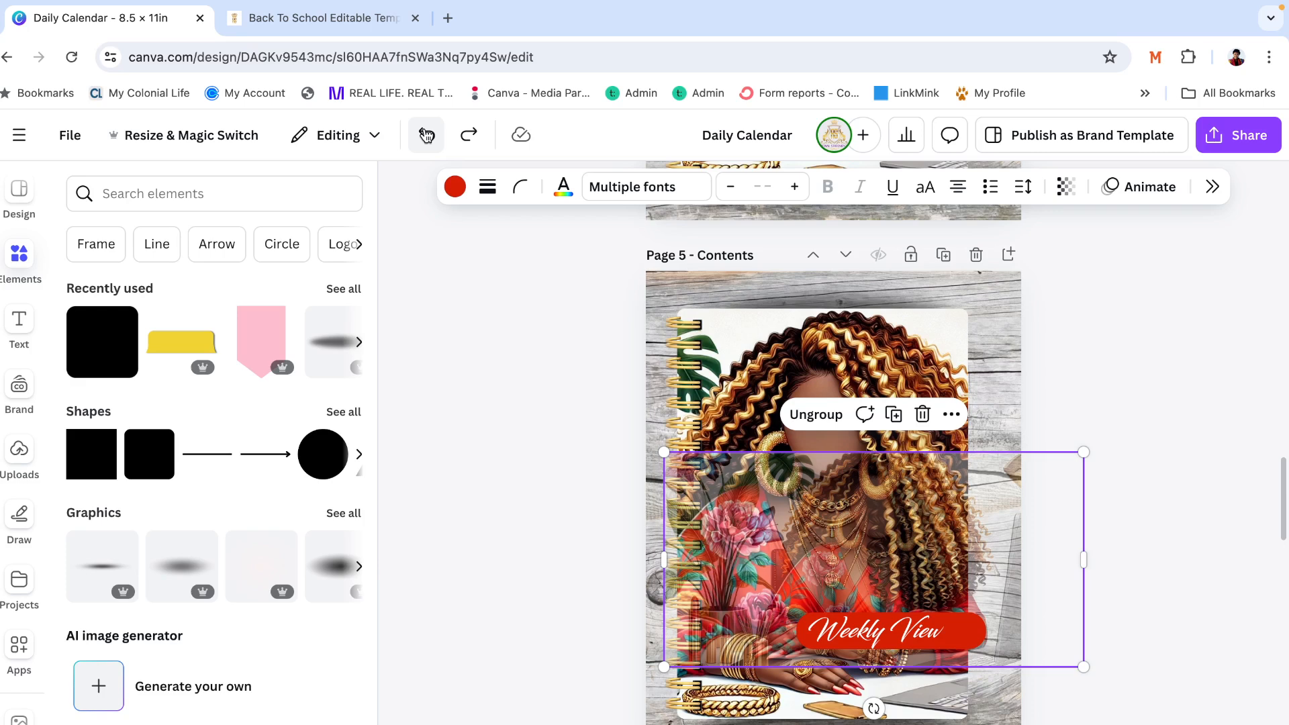
Try to reposition the Weekly View artwork on its own divider page, and undo the changes
drag(1204, 531, 1282, 614)
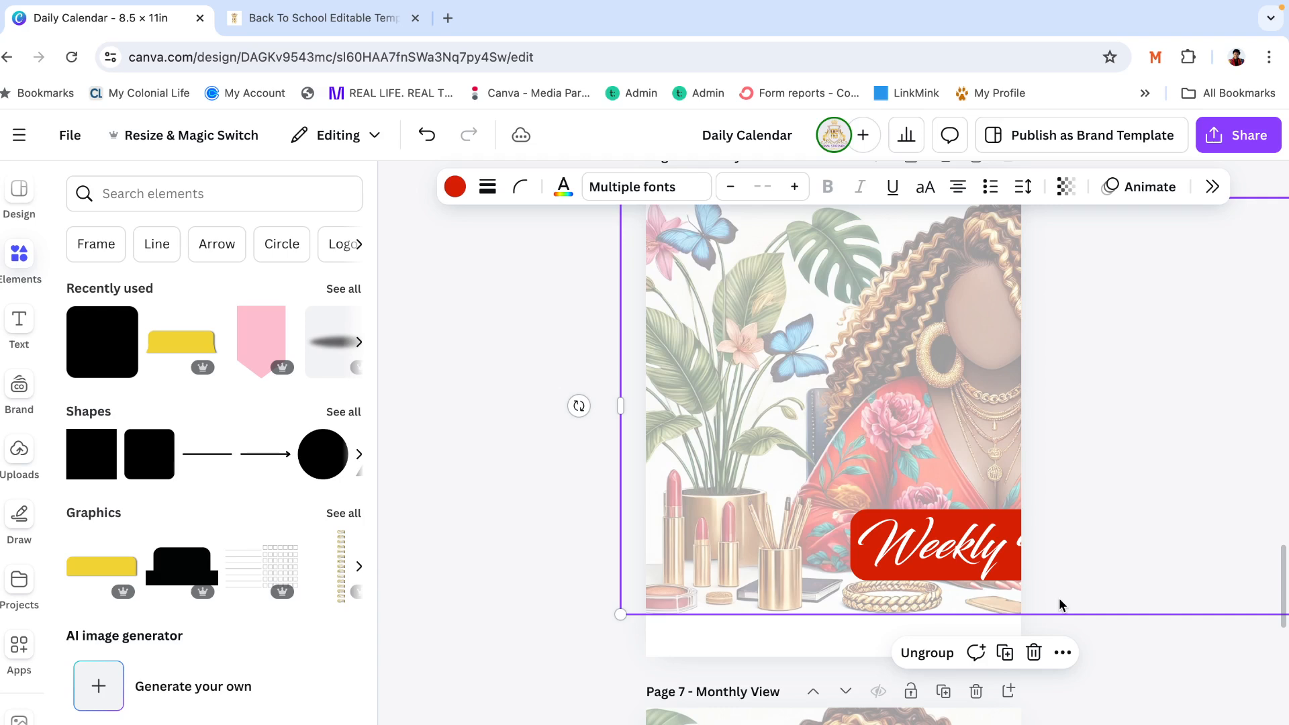
drag(914, 550, 843, 594)
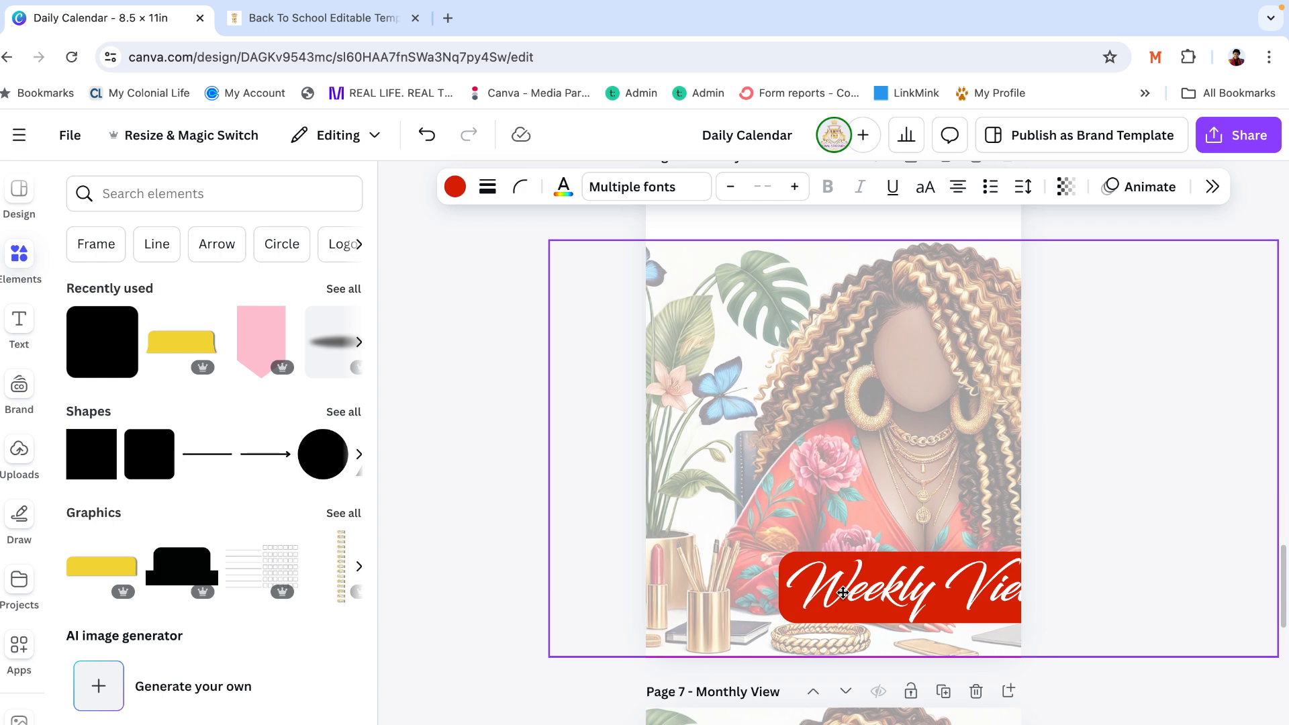
key(ctrl+z)
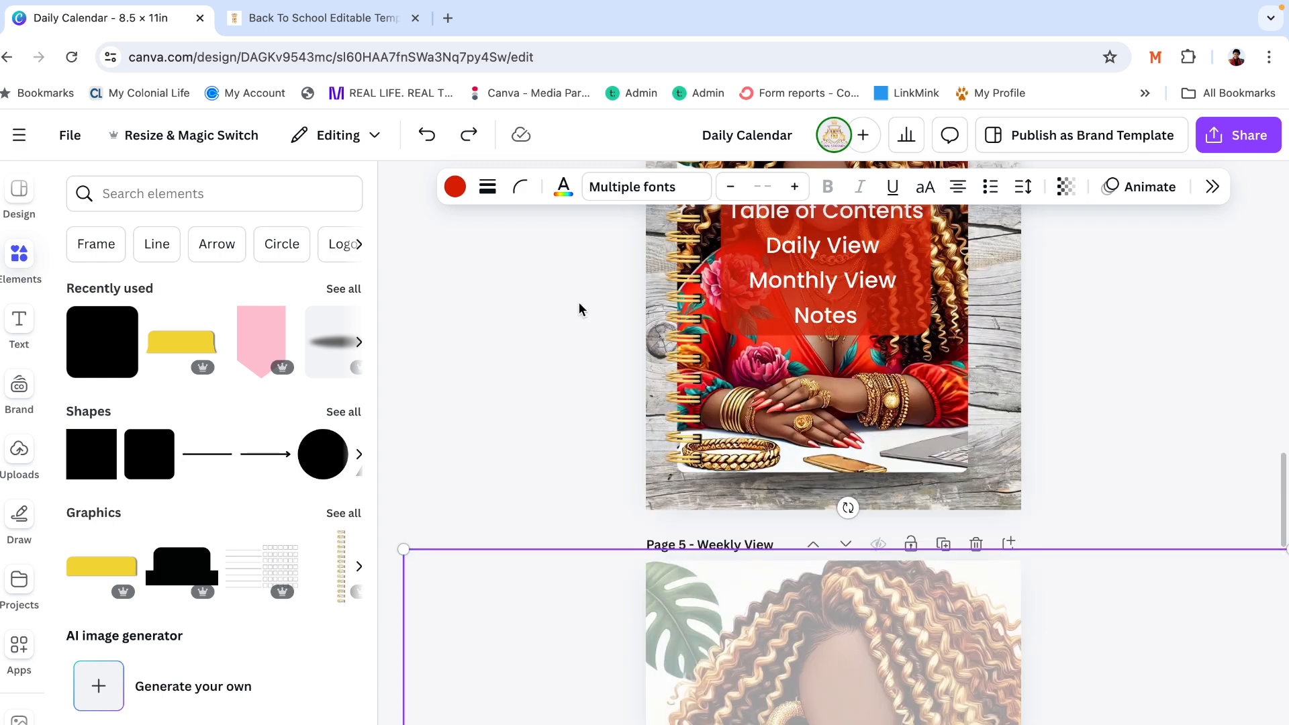
Ungroup the Weekly View divider artwork on page 5 so its background image and title are separate
scroll(876, 316, down, 5)
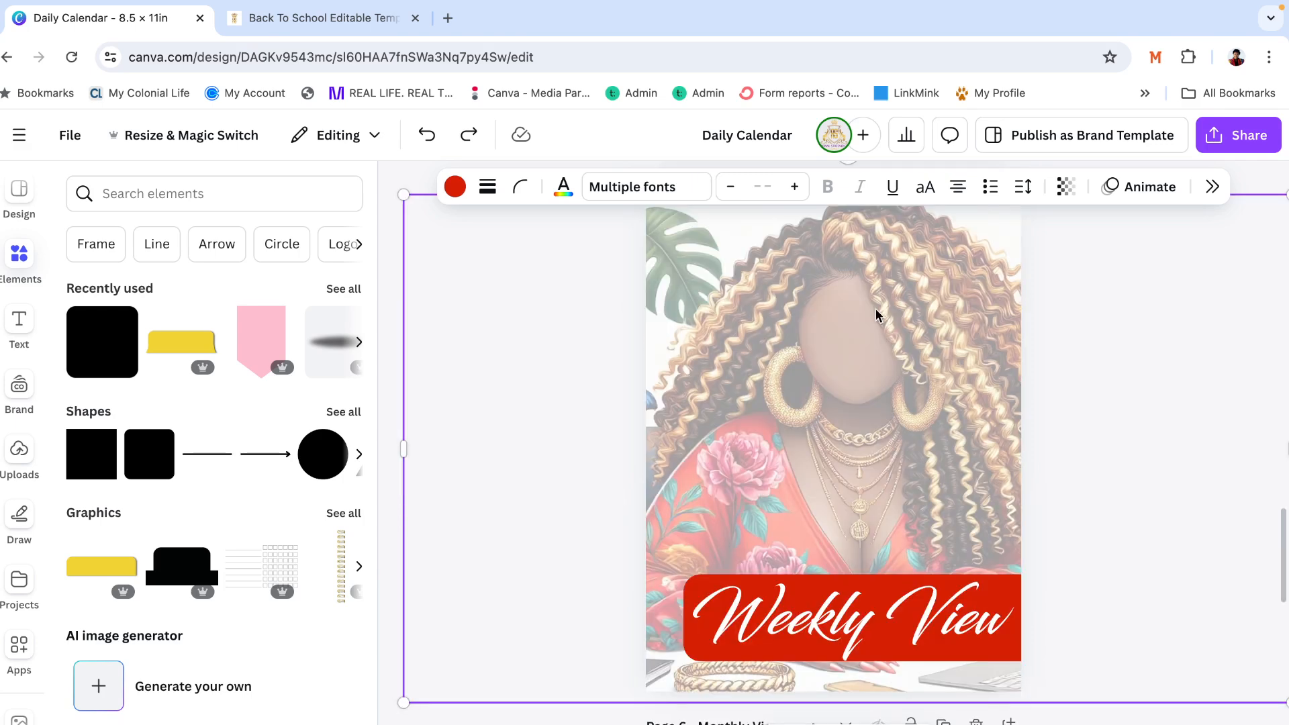
click(876, 316)
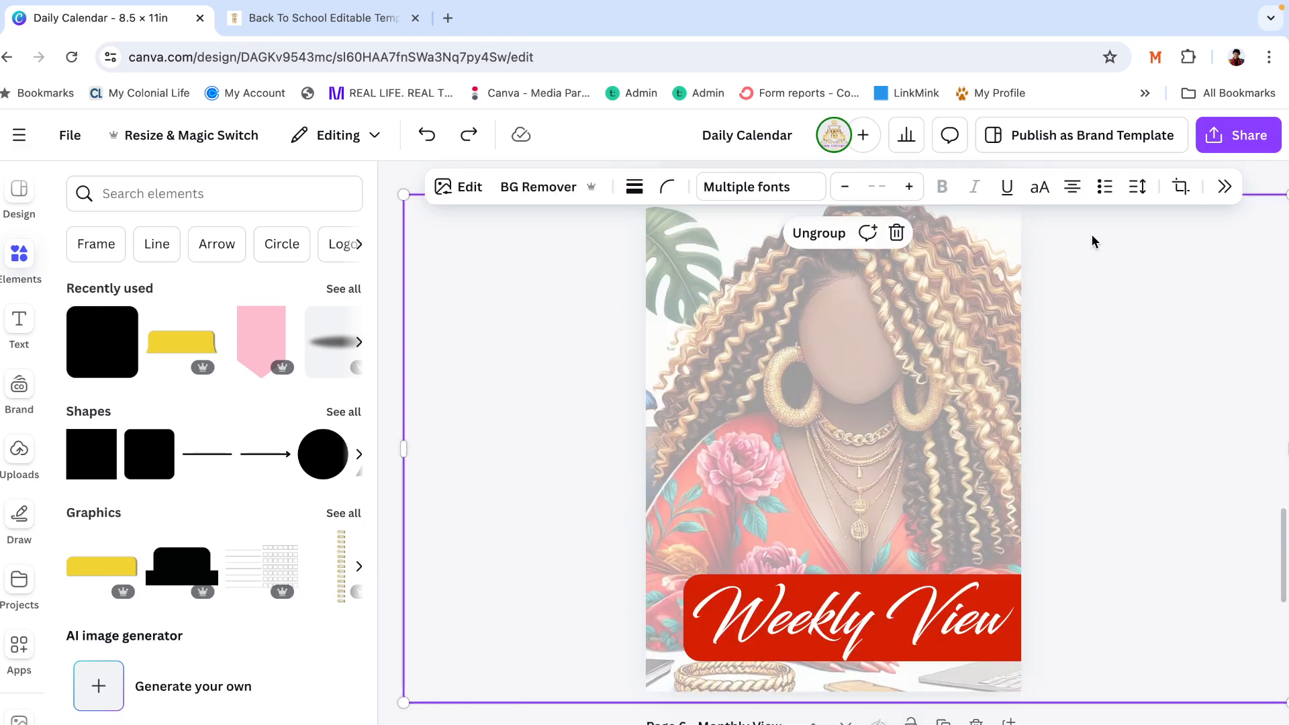
click(832, 236)
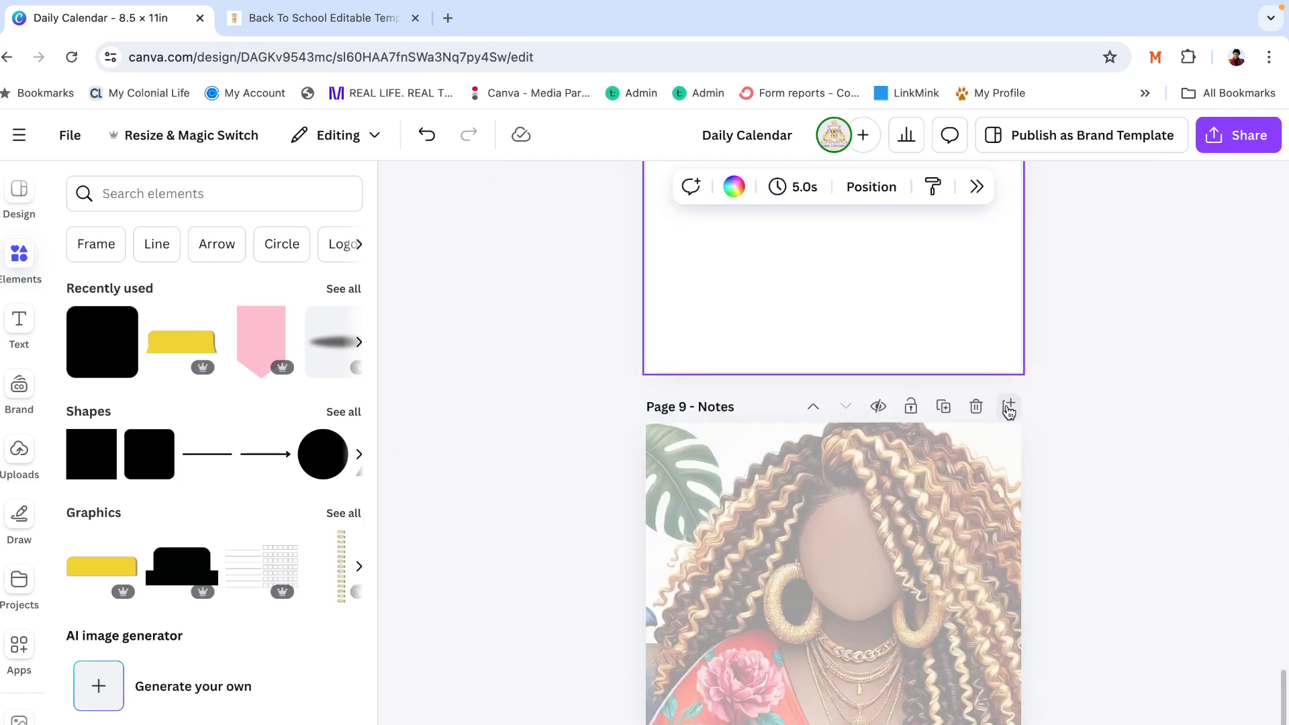
Add a blank page after the Notes divider and delete the duplicate Contents page on page 3
click(1009, 408)
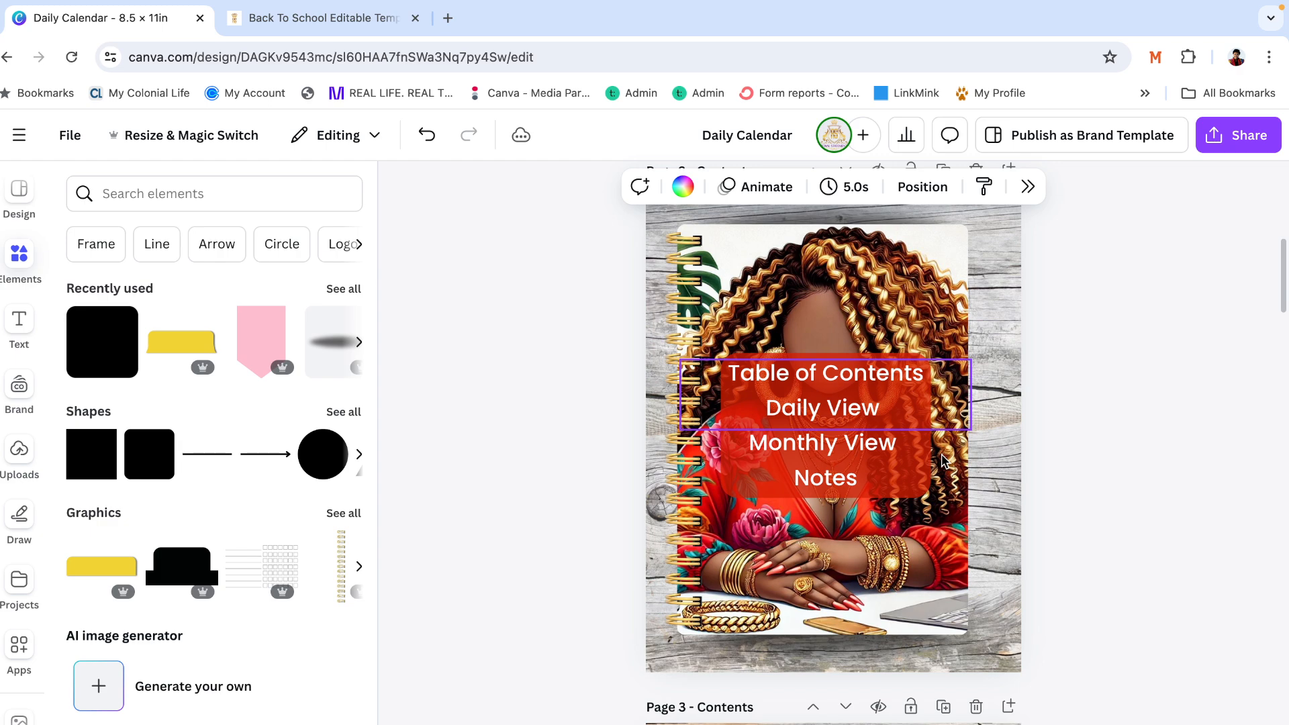
scroll(975, 569, down, 2)
click(976, 567)
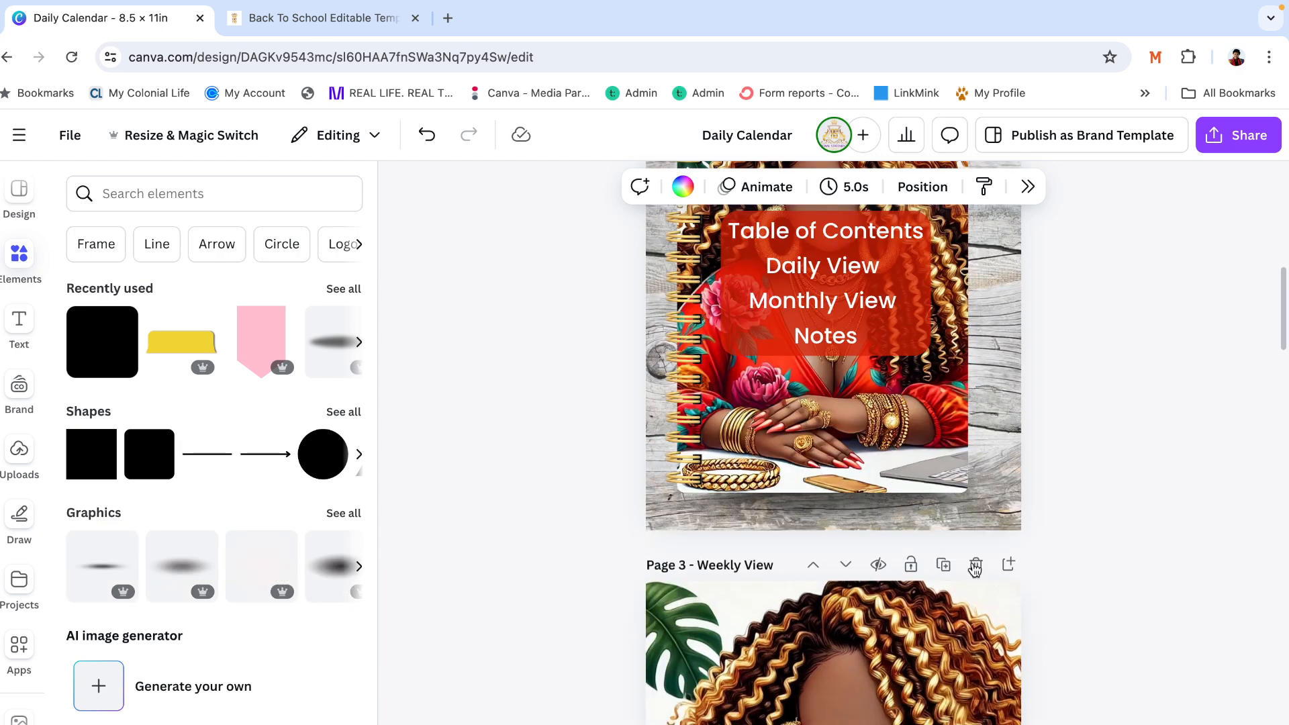
Link the "Daily View" line on the Contents page to "3 - Weekly View" and reword it as "Weekly View"
scroll(967, 538, down, 1)
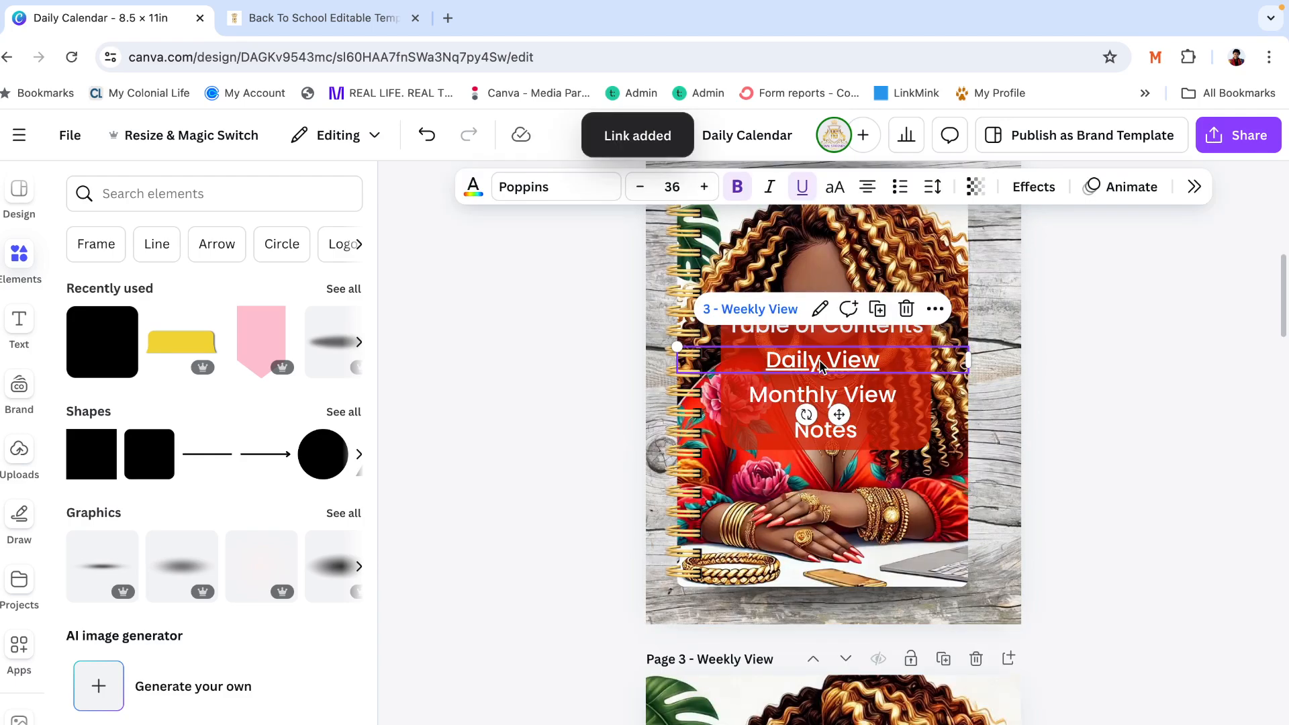
click(819, 365)
key(BackSpace)
key(BackSpace)
key(BackSpace)
key(BackSpace)
key(BackSpace)
key(BackSpace)
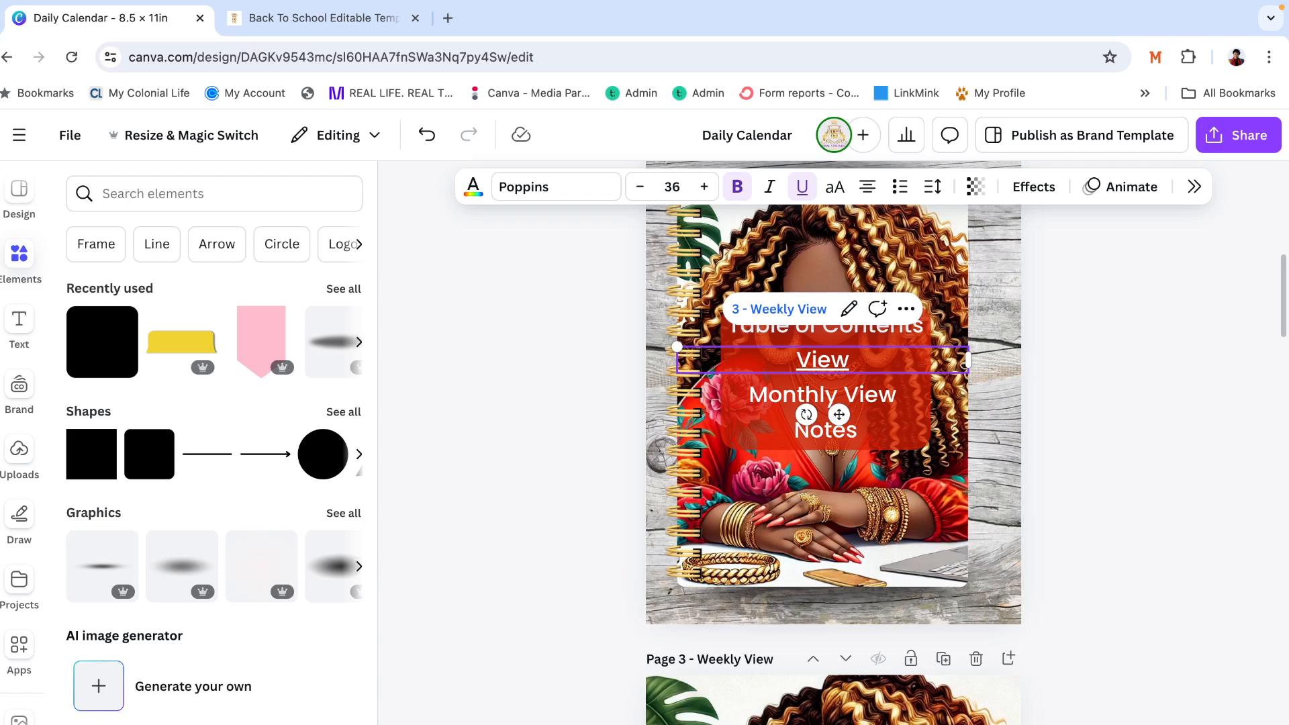
click(1092, 406)
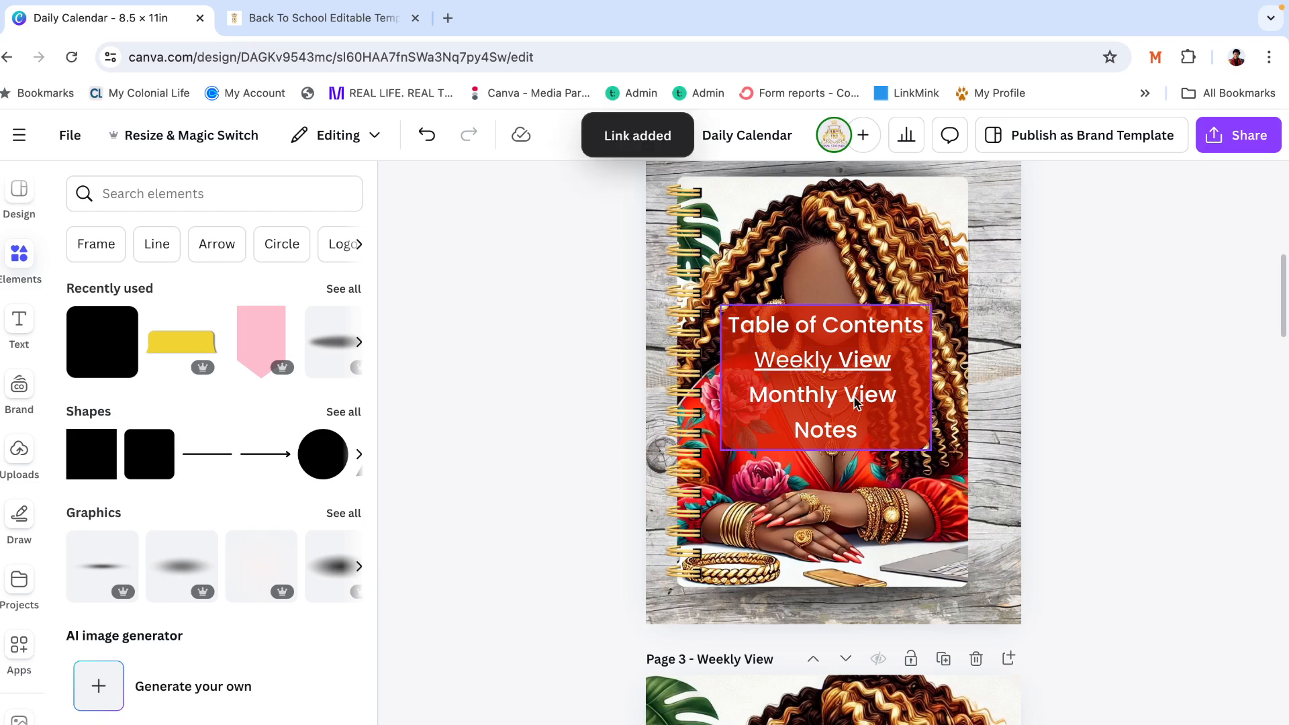
Link the "Monthly View" and "Notes" lines on the Contents page to their matching divider pages
right_click(856, 401)
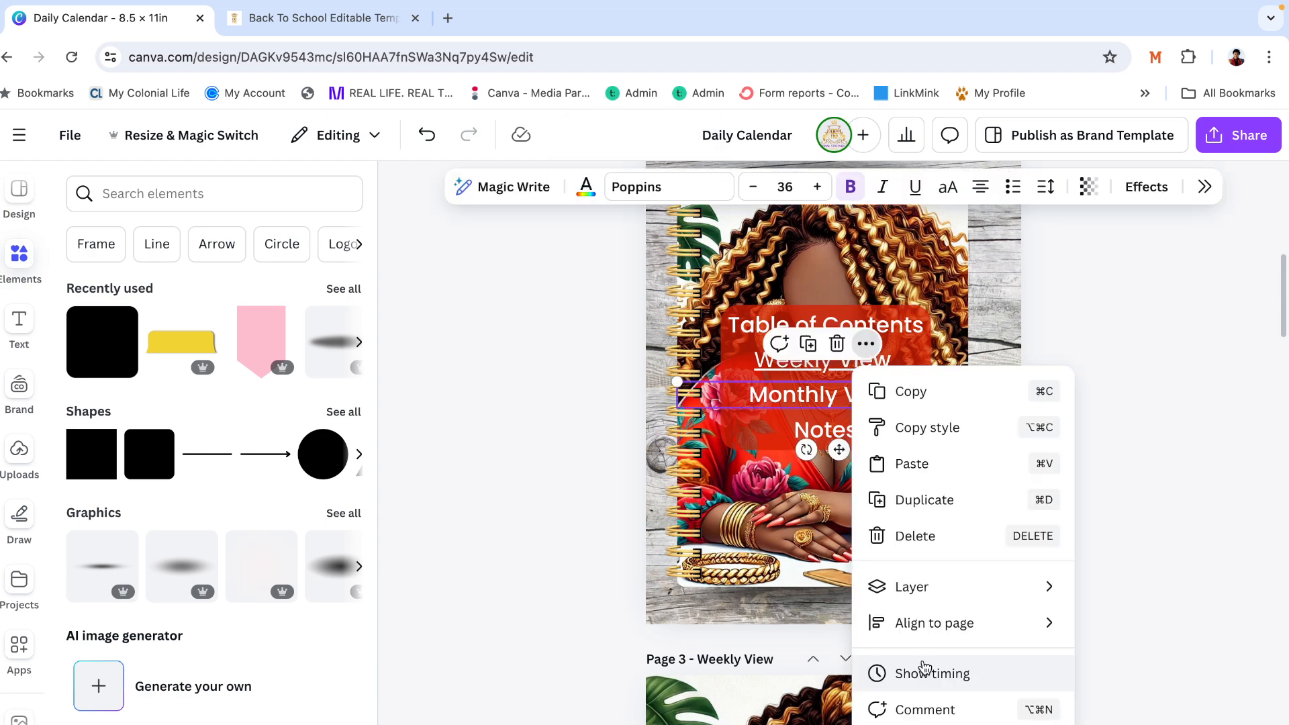
scroll(925, 668, down, 1)
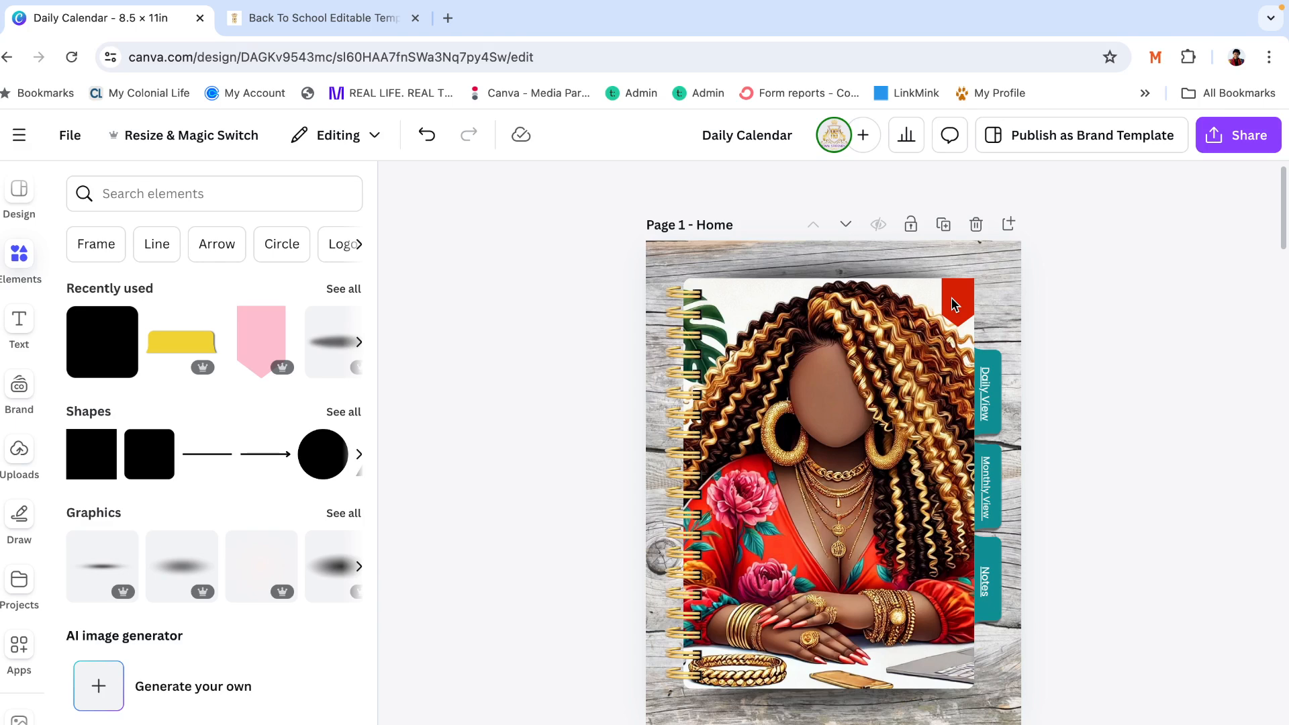
Duplicate the red bookmark ribbon on the Home page and move the copy to the upper-right corner of the Contents page's notebook
click(960, 309)
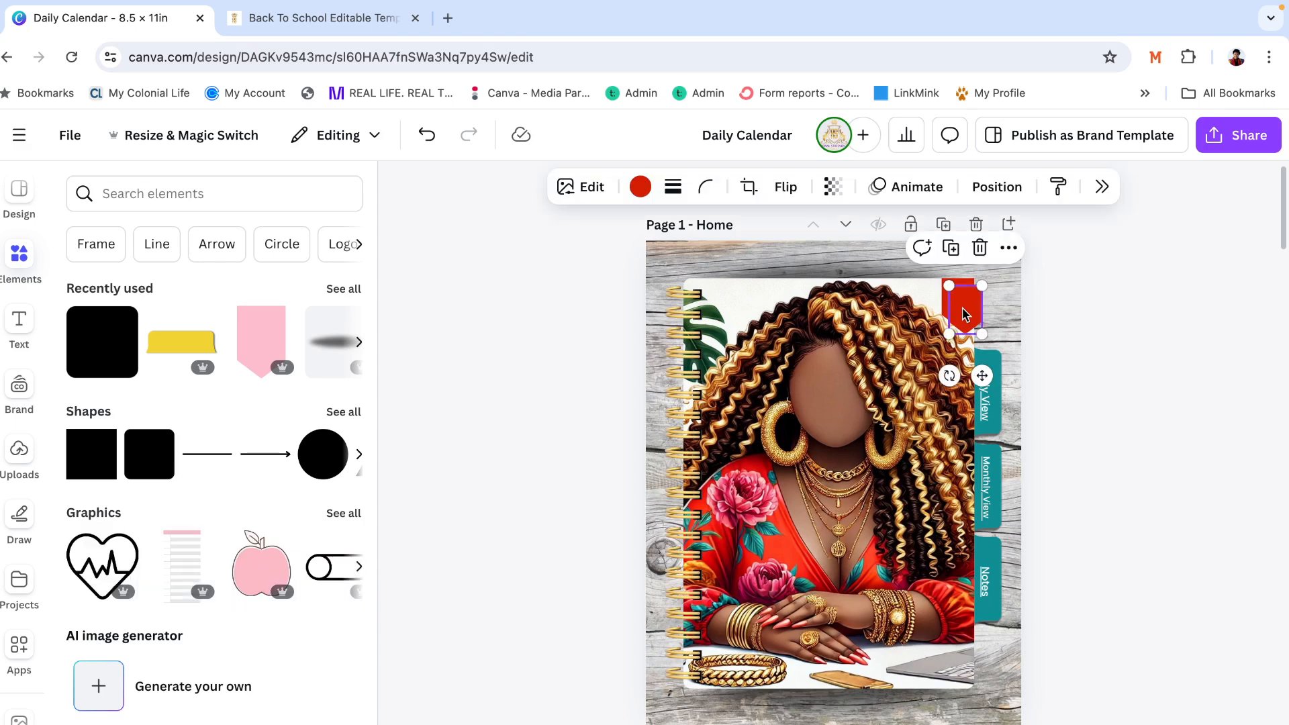
scroll(961, 403, down, 5)
drag(962, 314, 962, 439)
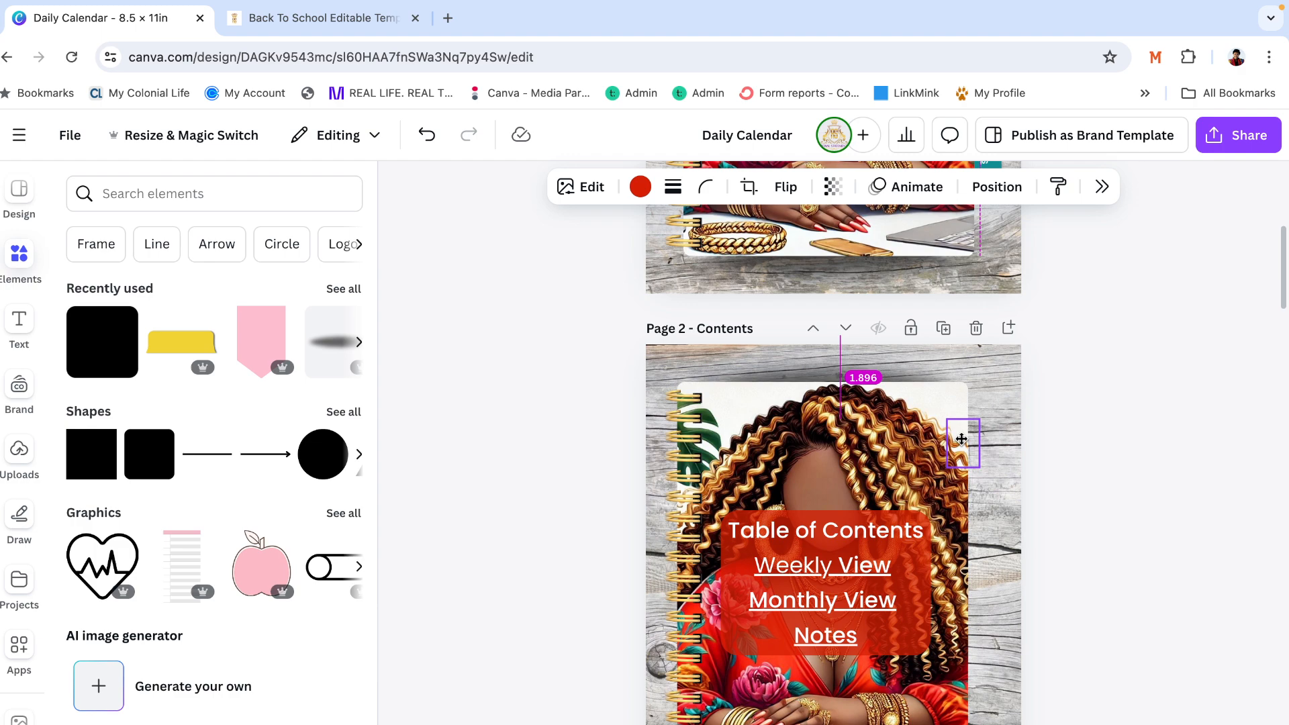
drag(962, 439, 962, 439)
drag(961, 439, 962, 439)
drag(962, 439, 961, 440)
drag(961, 439, 961, 439)
drag(961, 440, 962, 440)
drag(962, 439, 961, 439)
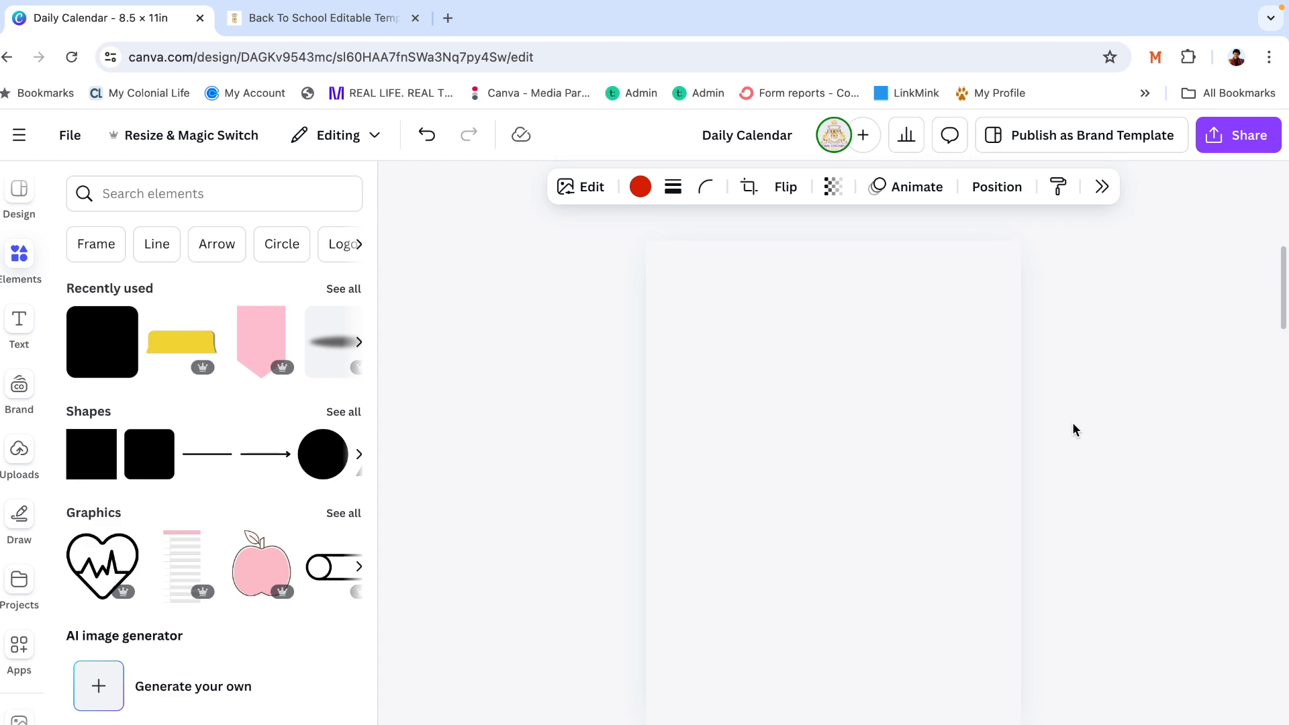
Add the black house graphic from a "home" search to the Contents page, and shrink it to fit on the red bookmark
scroll(969, 306, down, 5)
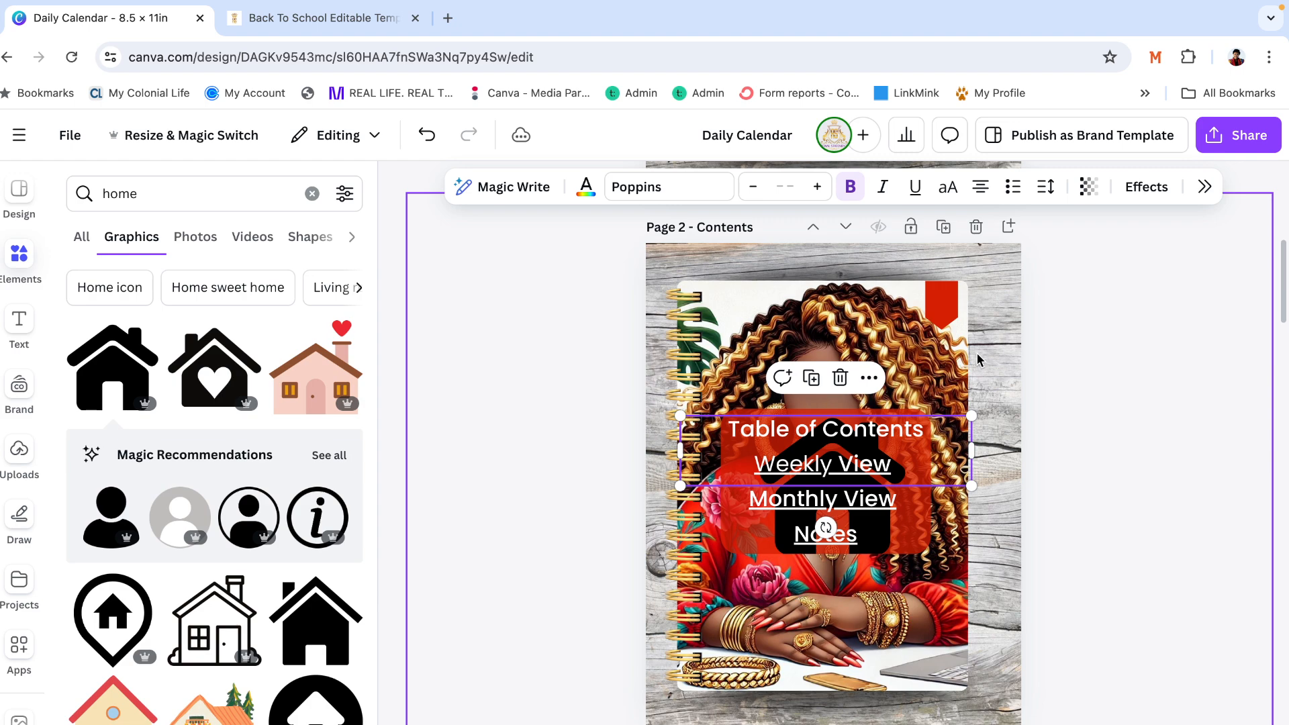
drag(901, 488, 971, 385)
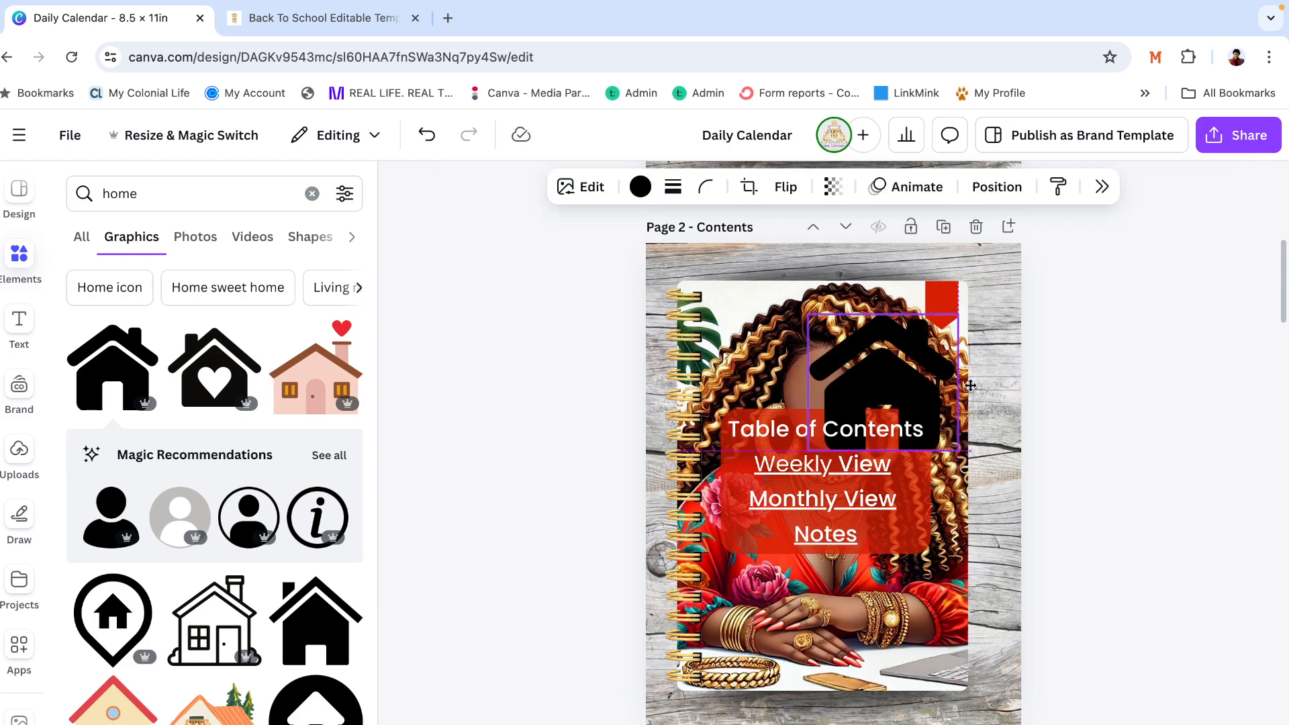
drag(971, 386, 988, 335)
drag(976, 400, 865, 315)
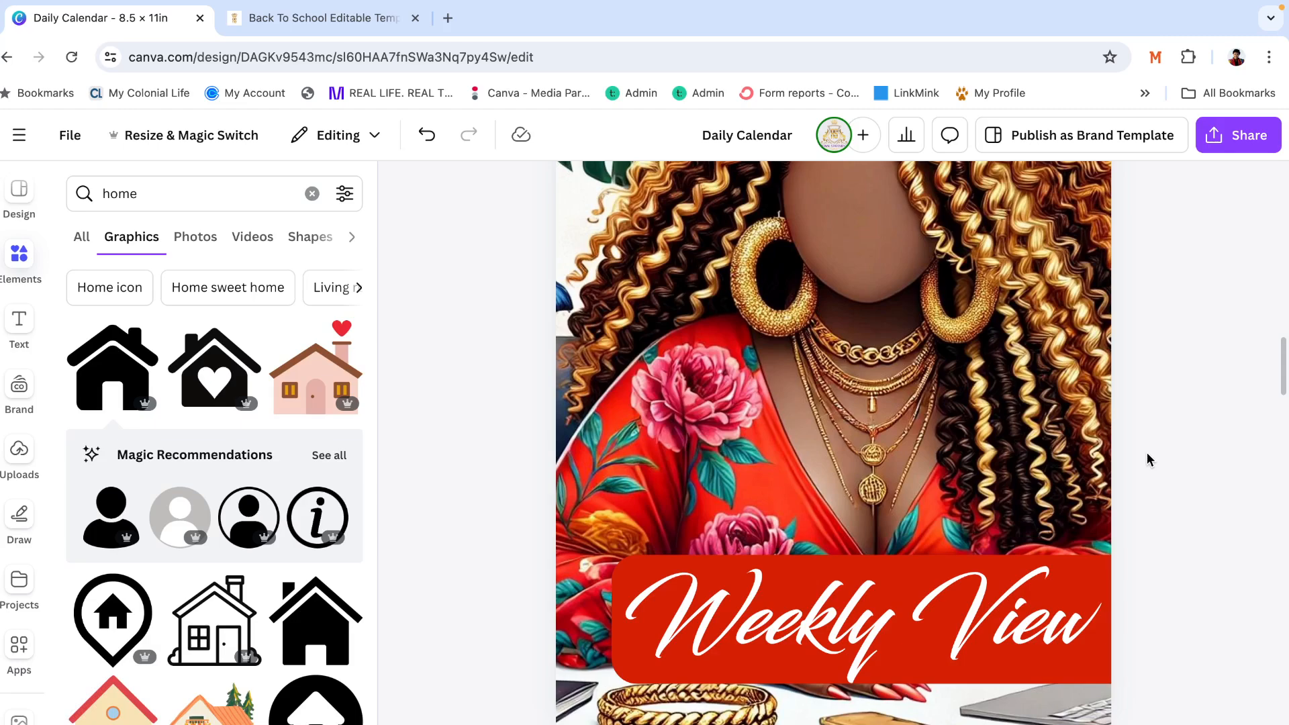
Paste the red bookmark near the upper-right corner of the Weekly View page and duplicate it beside the first
key(super+v)
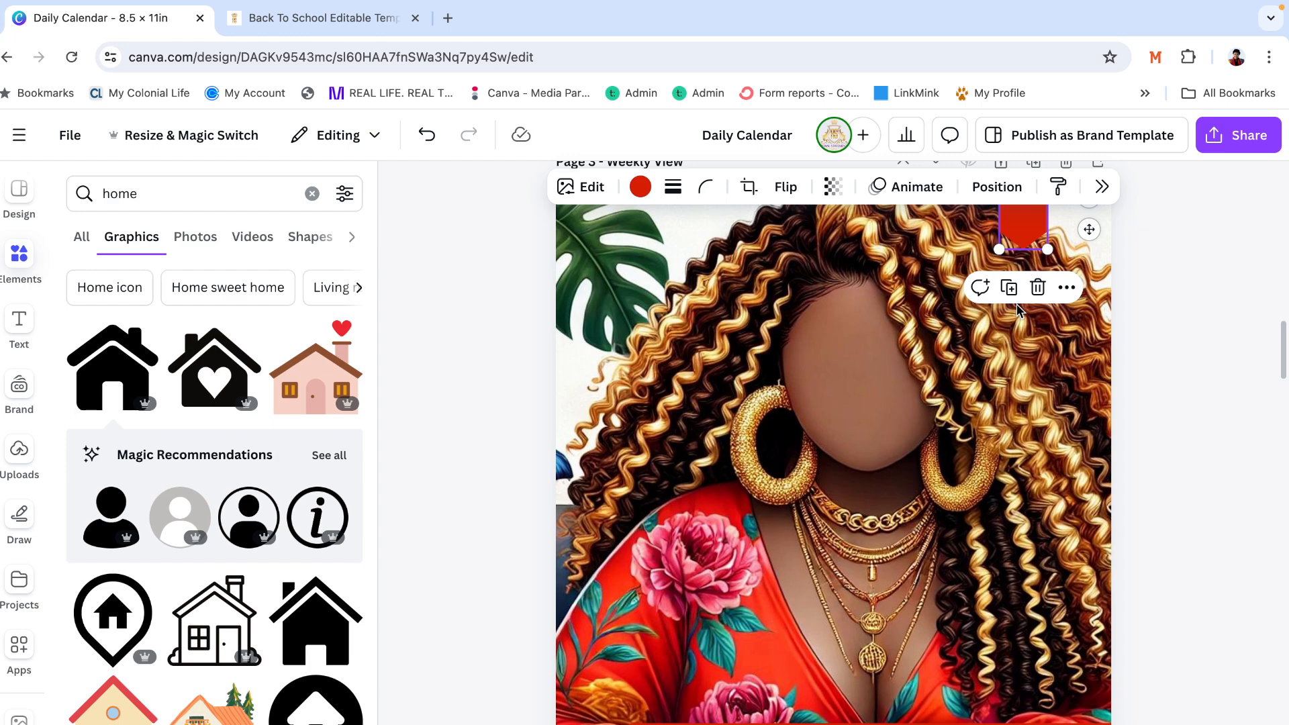
click(1009, 287)
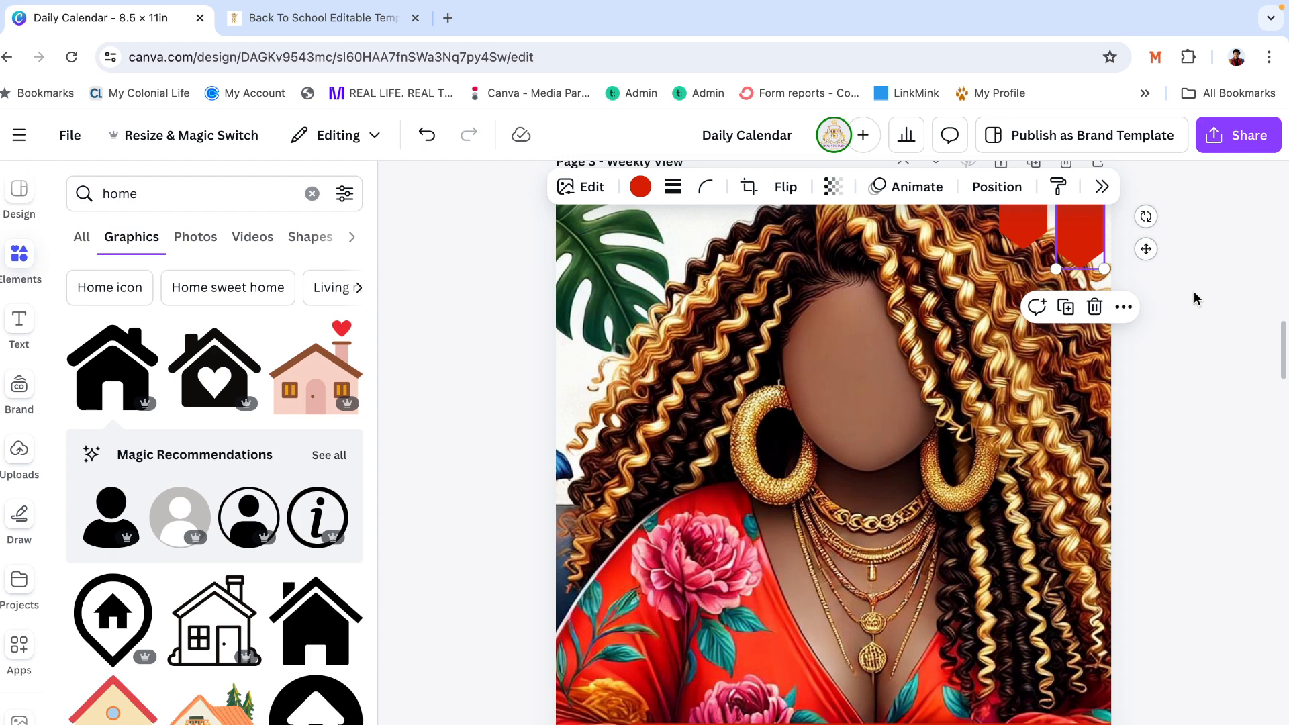
Go back to the Home page and dismiss the incoming message notification
scroll(1118, 521, up, 5)
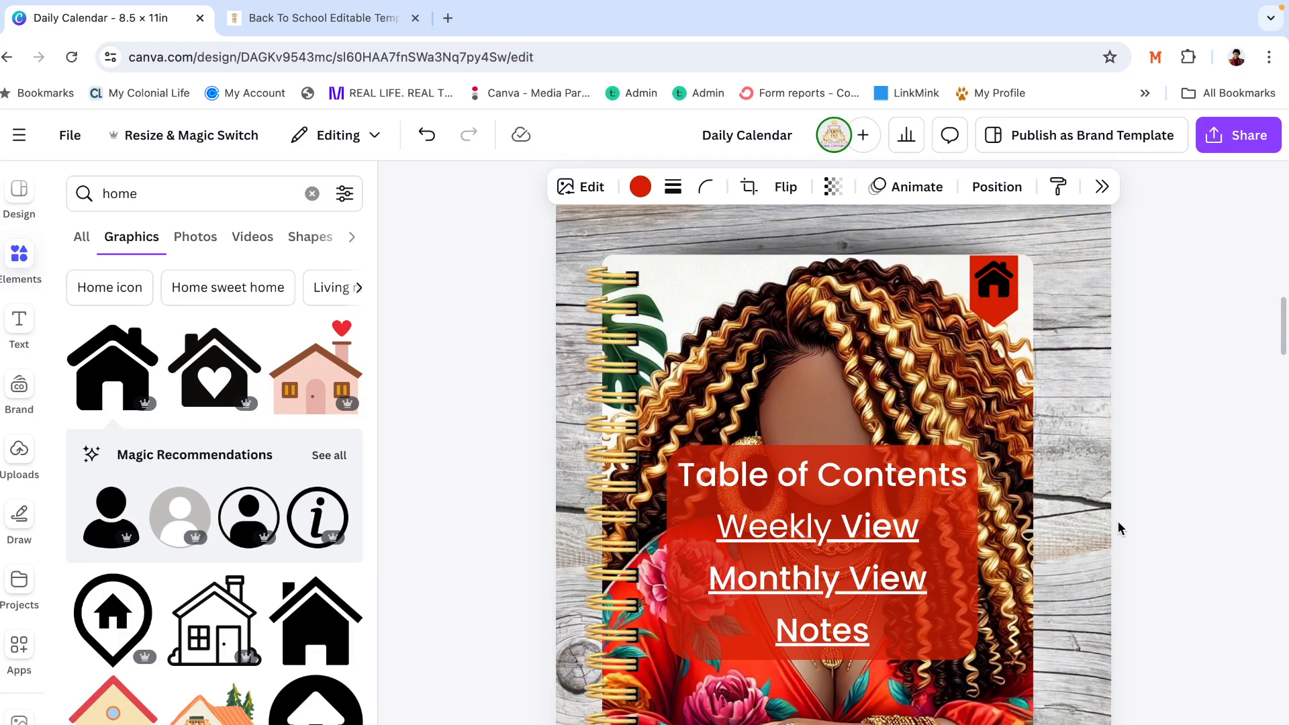
scroll(1142, 517, up, 5)
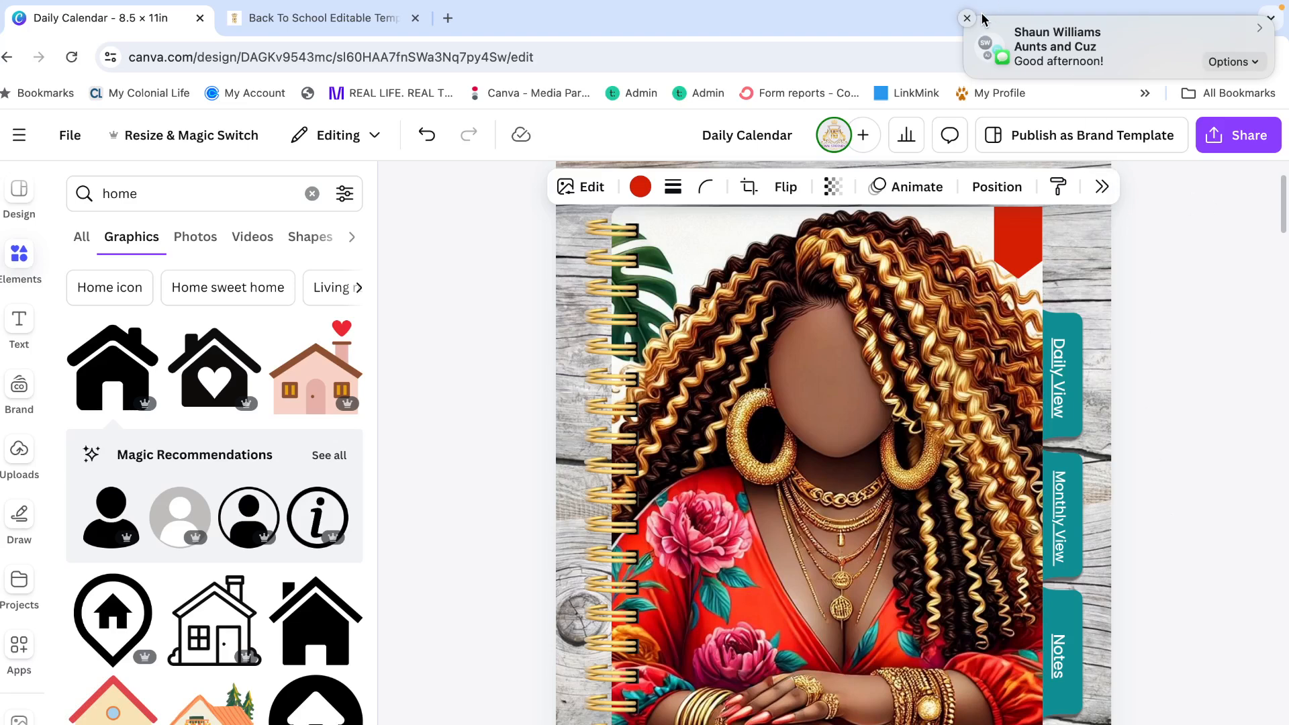
click(972, 24)
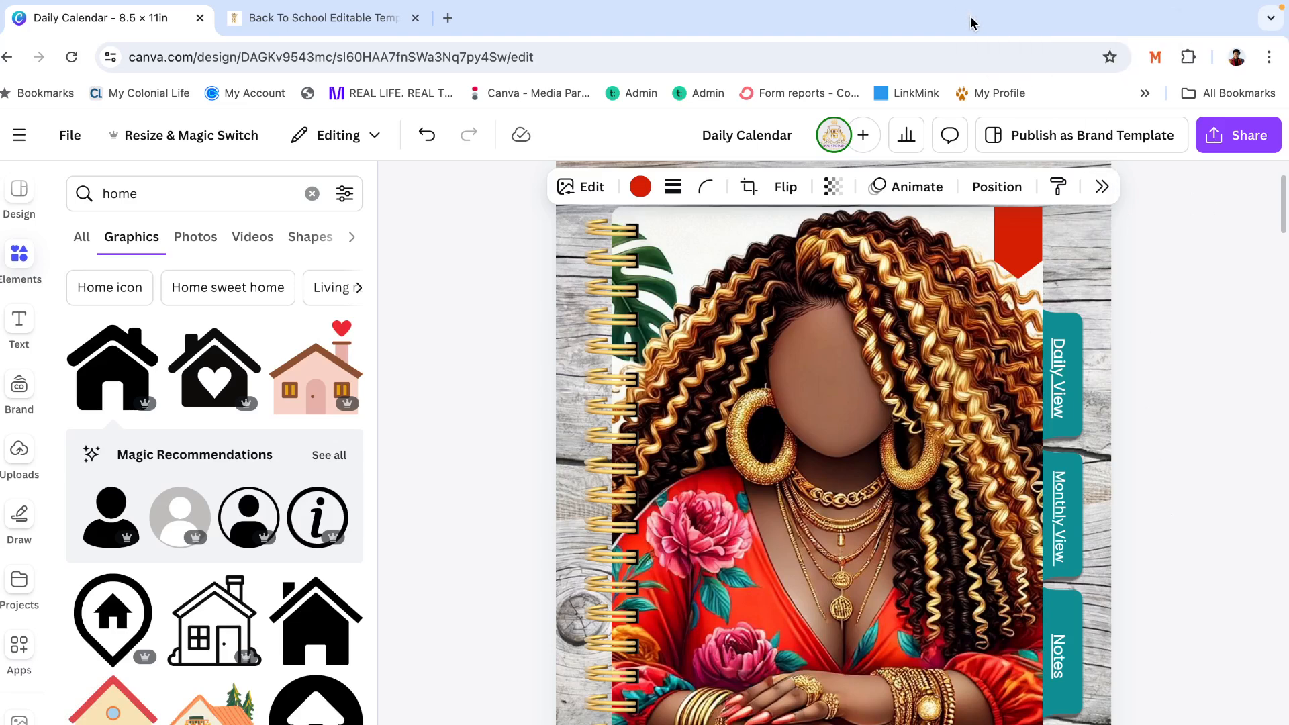